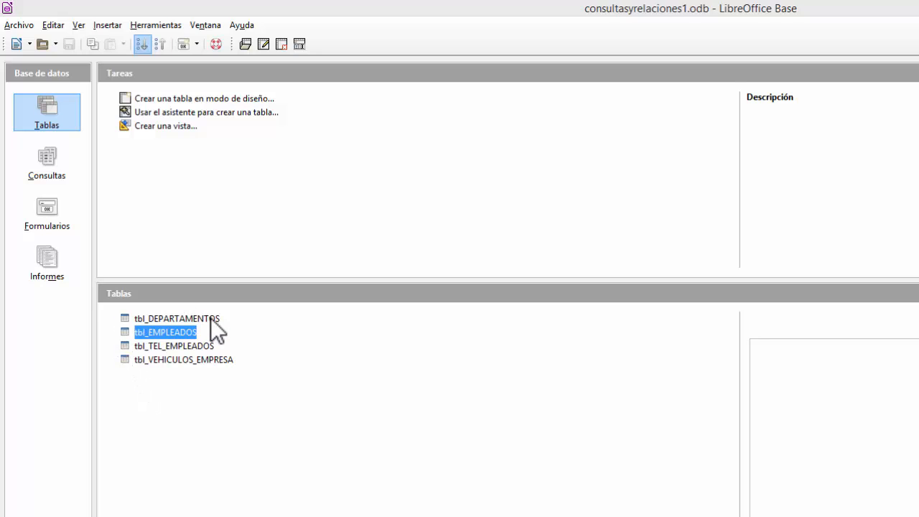
# - Open tbl_EMPLEADOS, fit the Direccion column to its full contents, and close the table
pyautogui.doubleClick(184, 334)
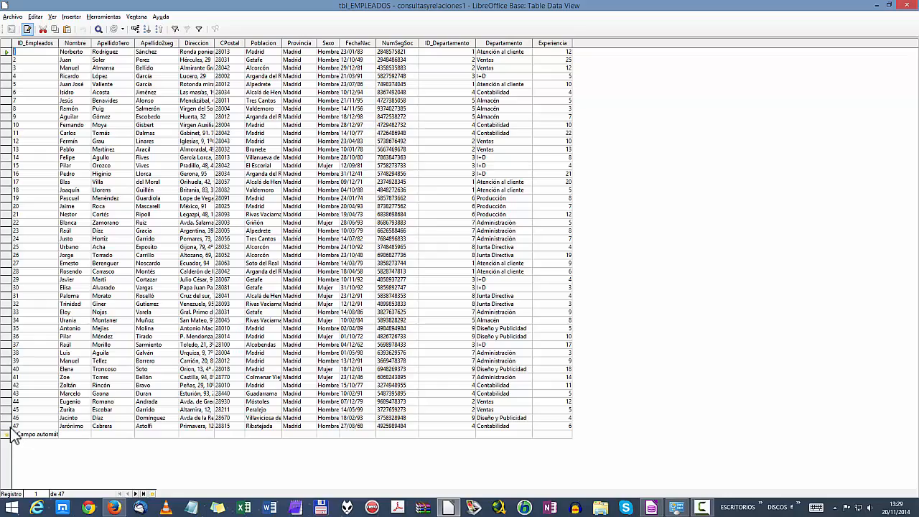
pyautogui.click(5, 53)
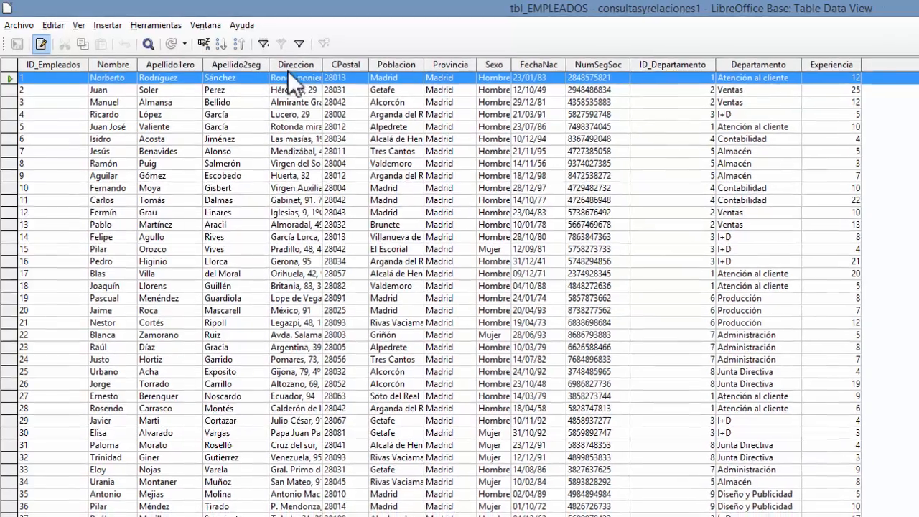
pyautogui.doubleClick(322, 64)
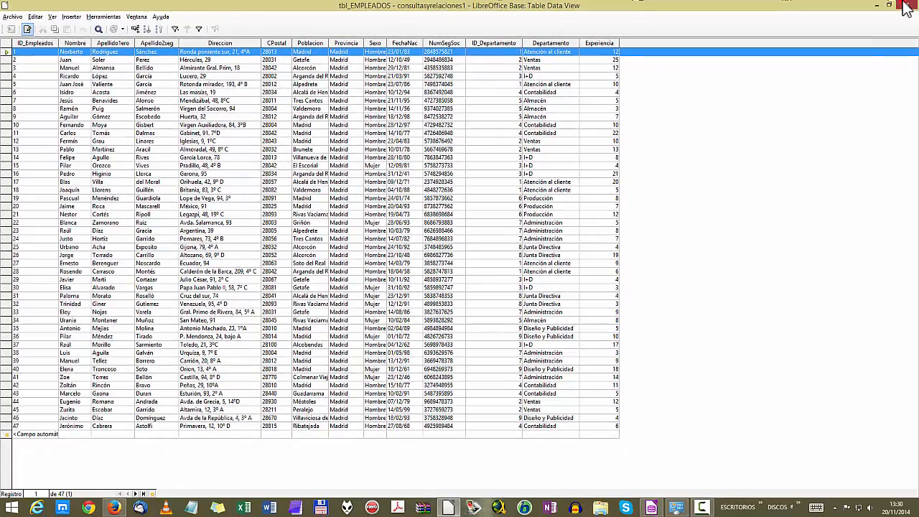
pyautogui.click(906, 6)
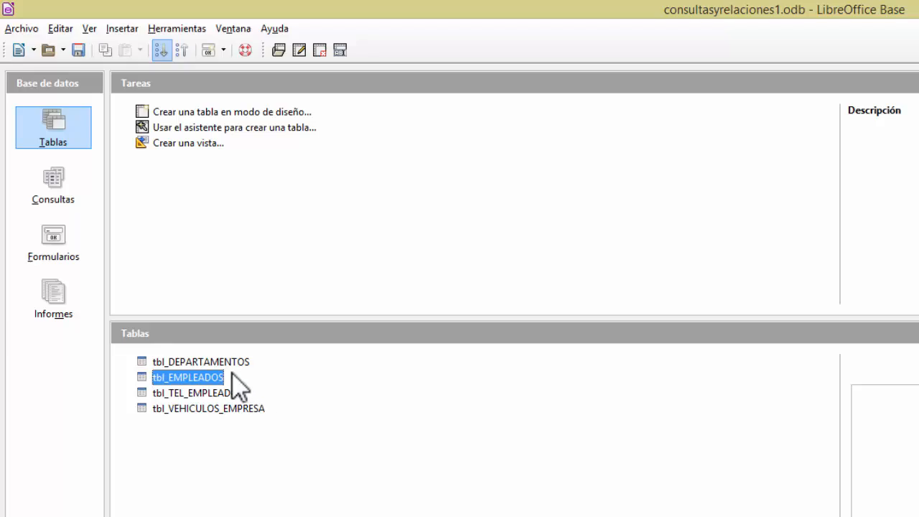
# - Reopen tbl_EMPLEADOS to review its employee records and fields, closing it after each review
pyautogui.click(194, 381)
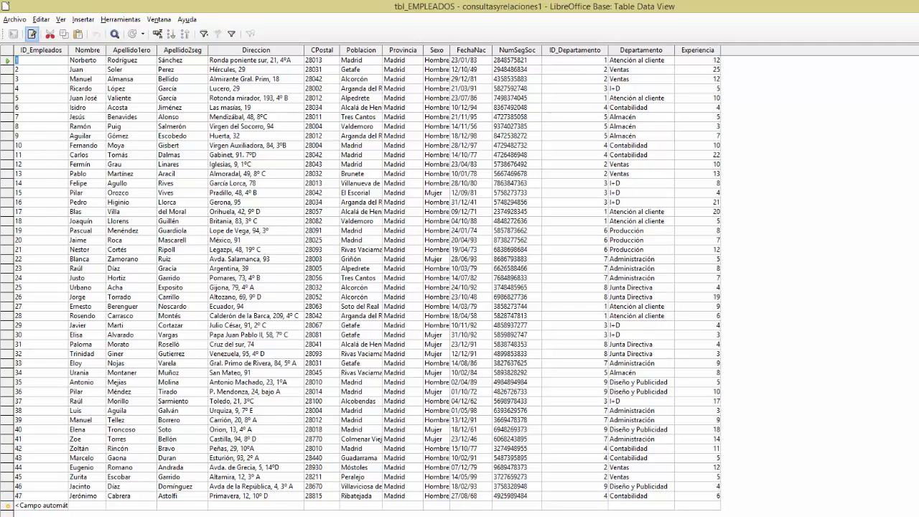
pyautogui.hotkey('alt', 'F4')
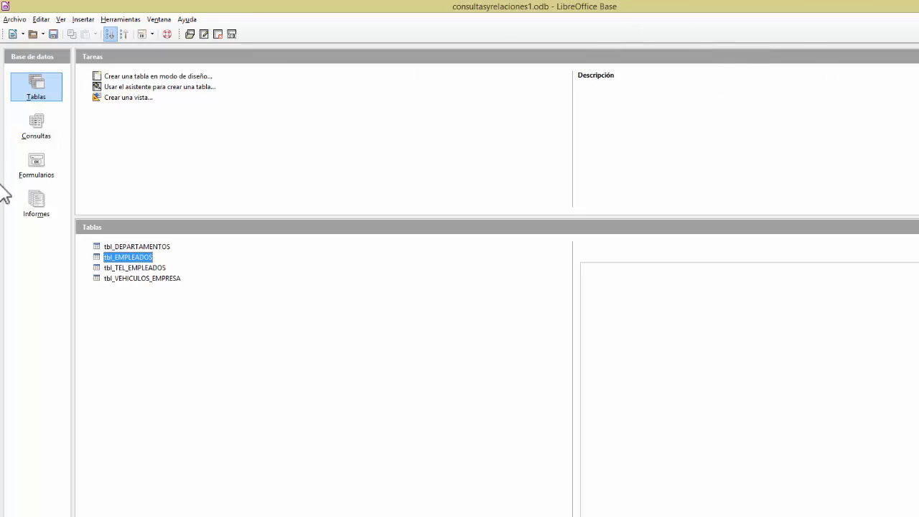
pyautogui.doubleClick(140, 257)
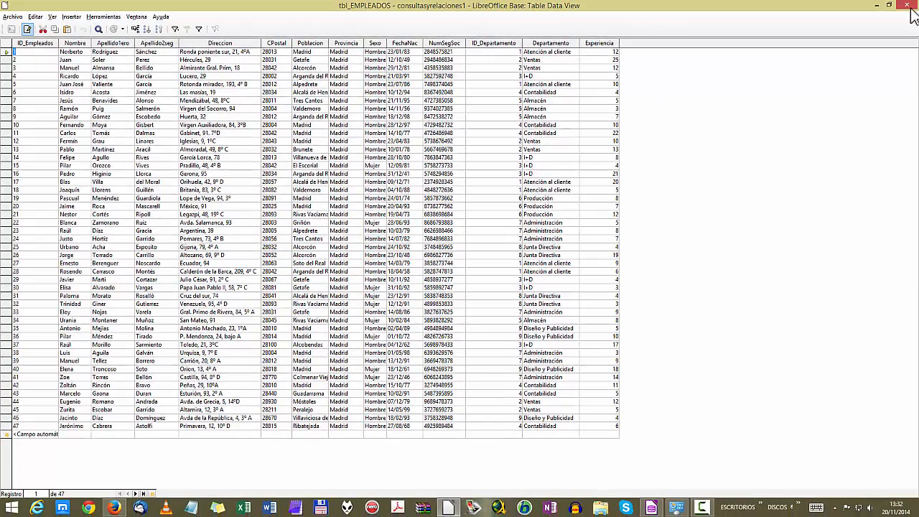
pyautogui.click(907, 5)
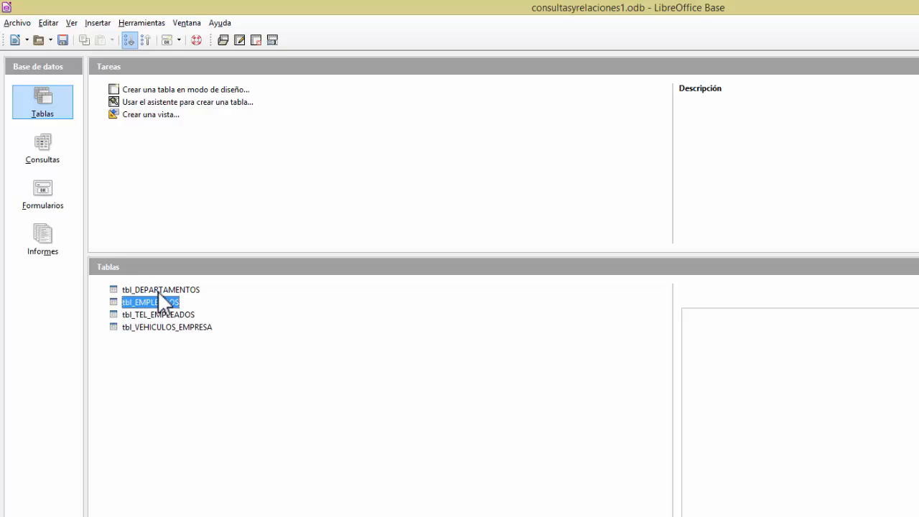
# - Open tbl_DEPARTAMENTOS and examine the ID_Departamento field and the department names
pyautogui.doubleClick(159, 290)
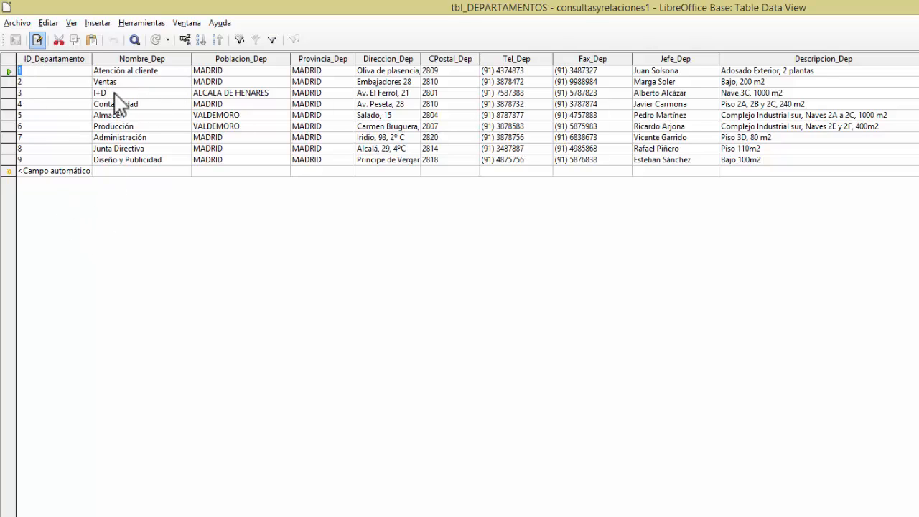
pyautogui.click(43, 59)
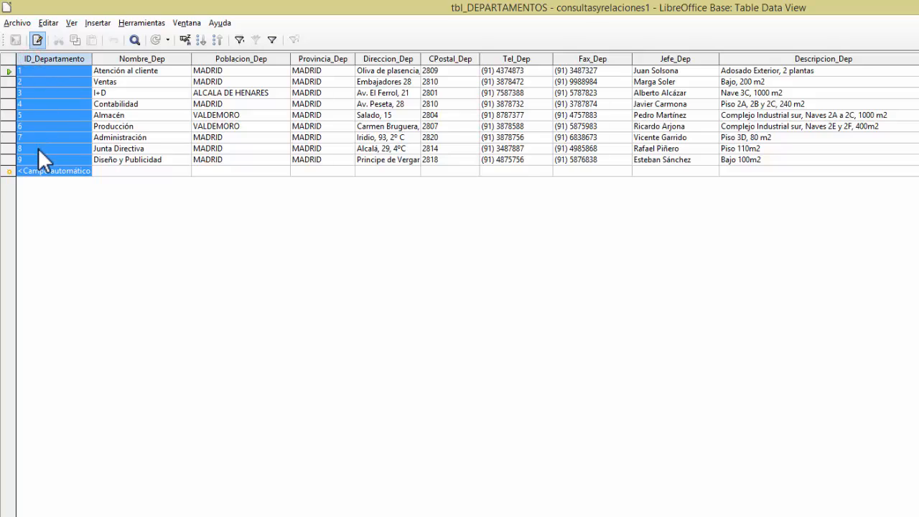
pyautogui.click(126, 82)
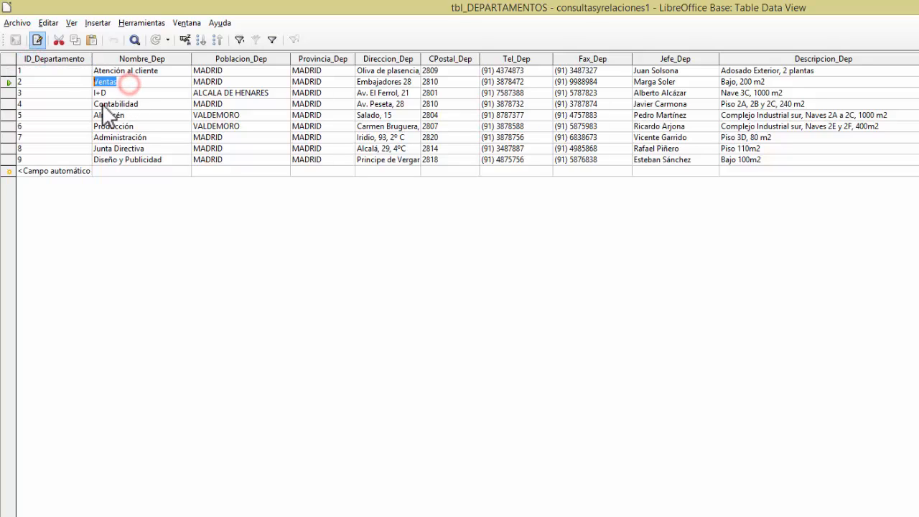
pyautogui.click(102, 94)
pyautogui.click(106, 105)
pyautogui.click(107, 115)
# - Examine the Almacén record's town, province, address, manager and description, and close tbl_DEPARTAMENTOS
pyautogui.click(238, 115)
pyautogui.click(295, 115)
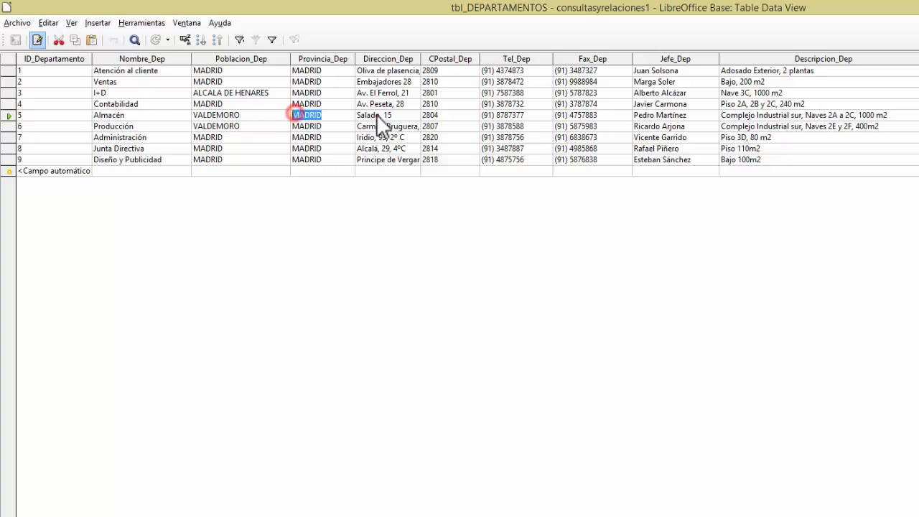
pyautogui.click(375, 115)
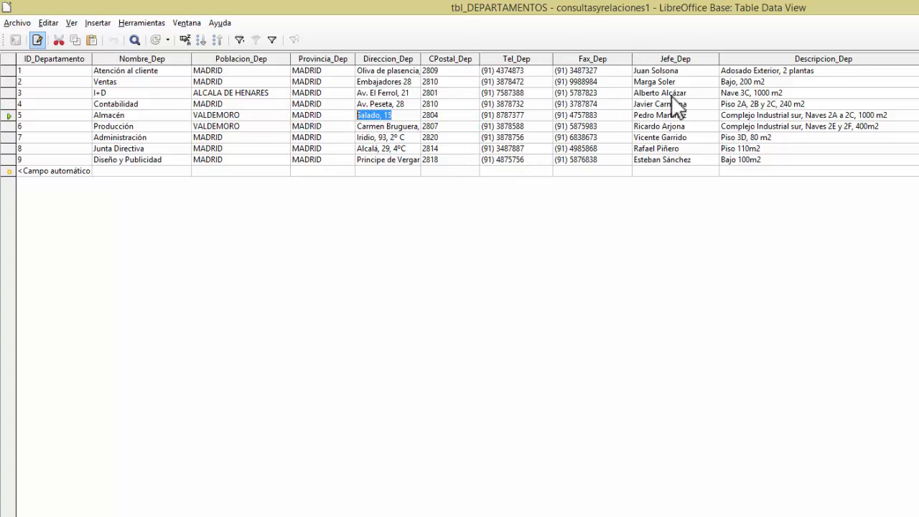
pyautogui.click(669, 113)
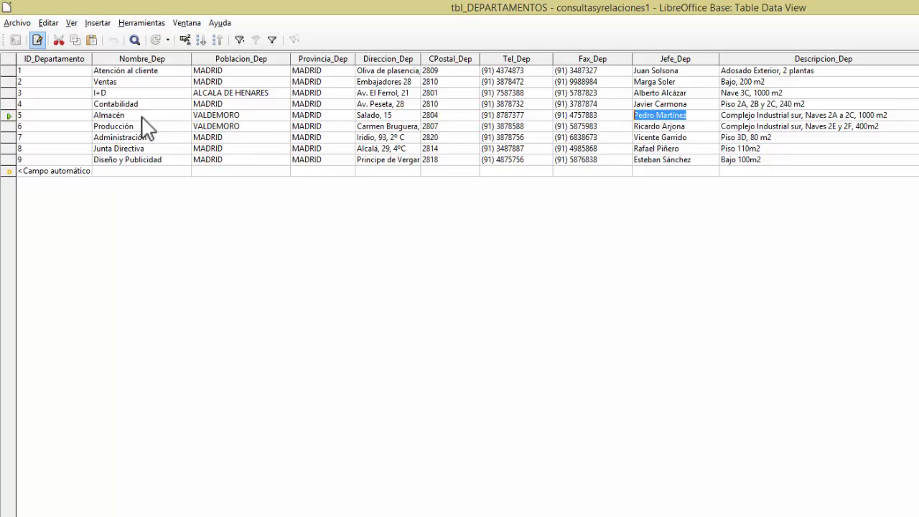
pyautogui.click(764, 116)
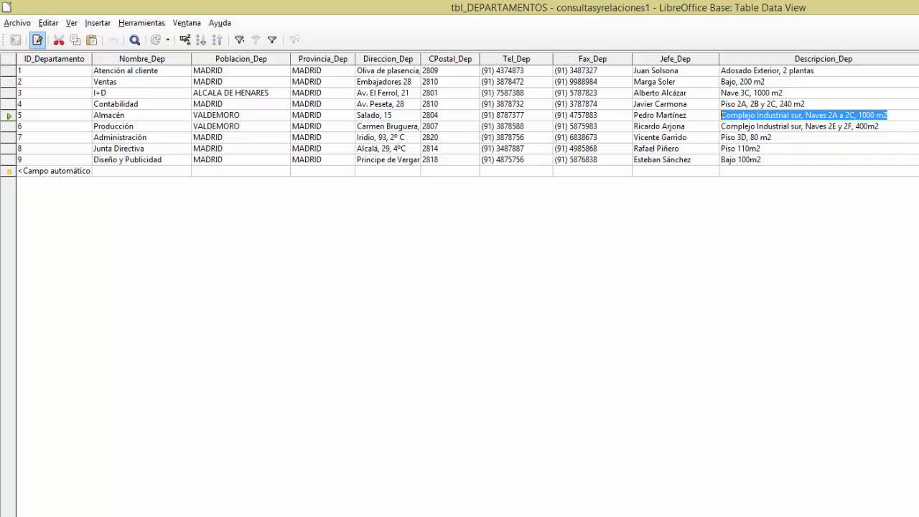
pyautogui.click(908, 5)
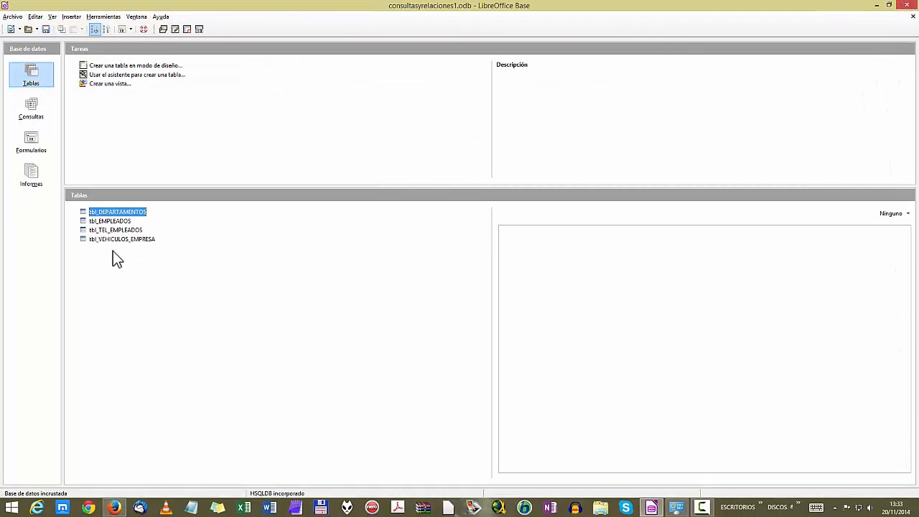
# - Open tbl_TEL_EMPLEADOS and examine the home phone, mobile phone and email fields
pyautogui.click(103, 230)
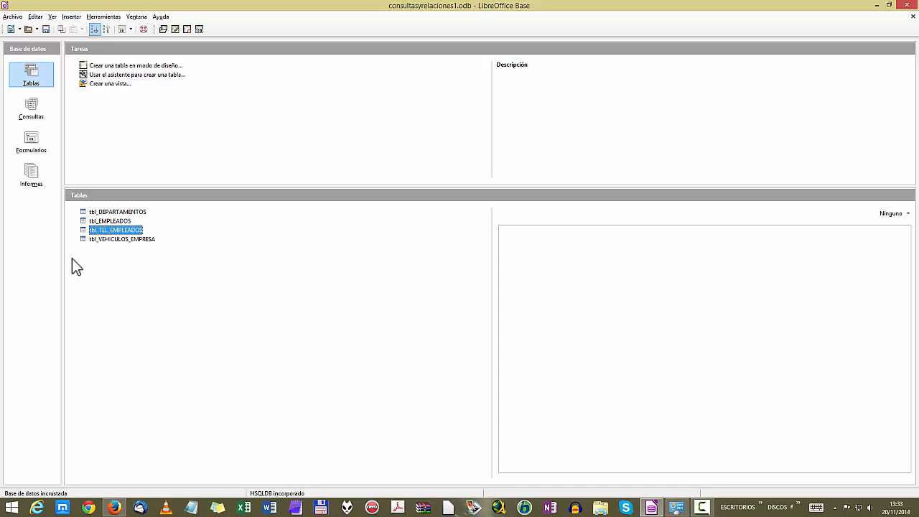
pyautogui.doubleClick(95, 232)
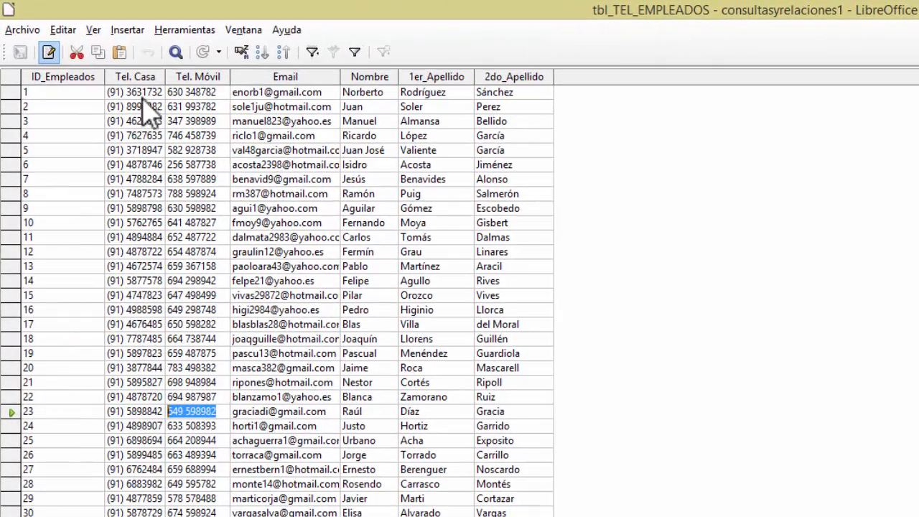
pyautogui.moveTo(148, 76); pyautogui.dragTo(205, 85)
pyautogui.click(200, 77)
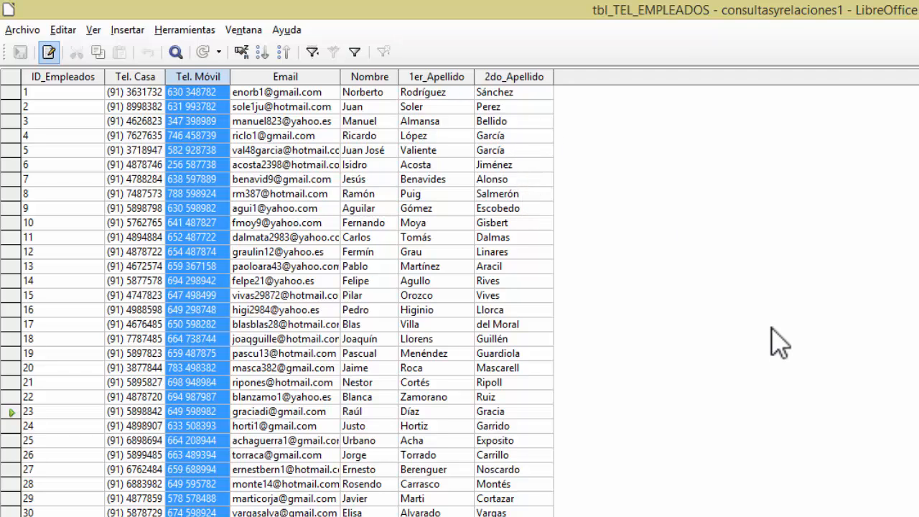
pyautogui.click(263, 151)
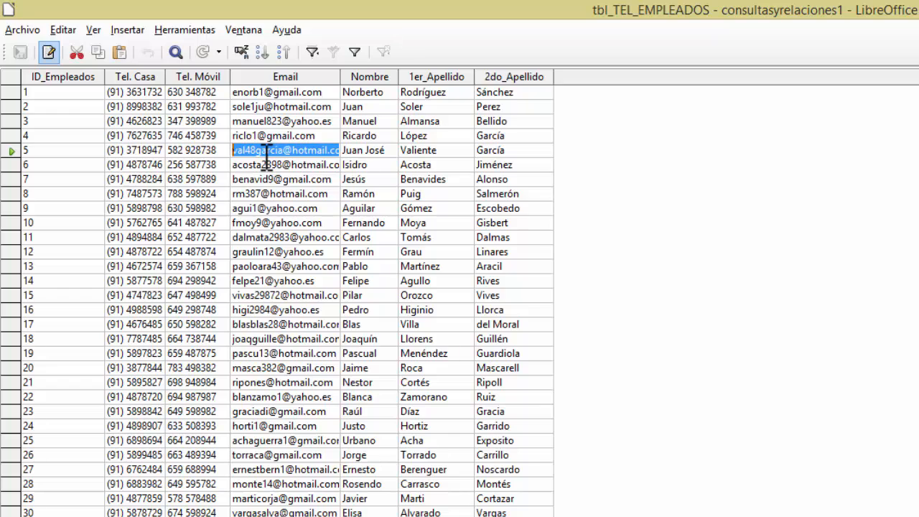
# - Examine the Nombre, 1er_Apellido and 2do_Apellido columns, and close tbl_TEL_EMPLEADOS
pyautogui.click(385, 75)
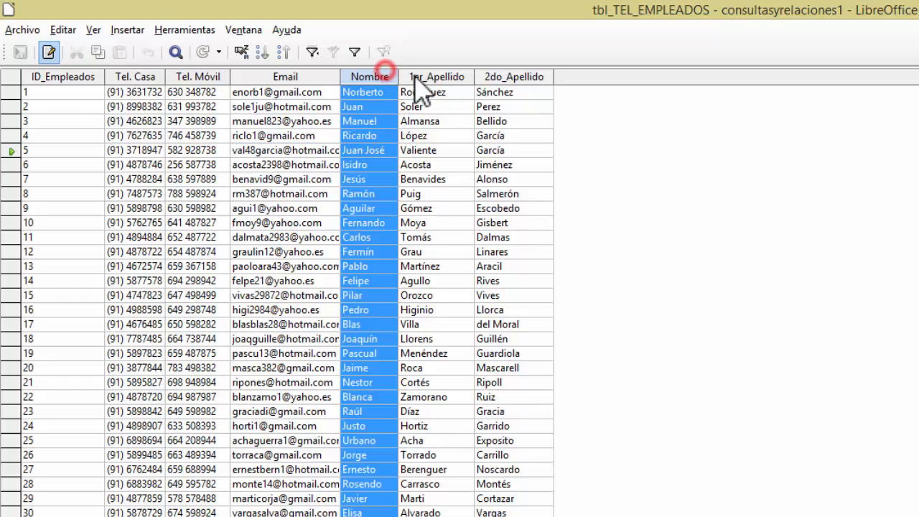
pyautogui.click(434, 76)
pyautogui.click(502, 76)
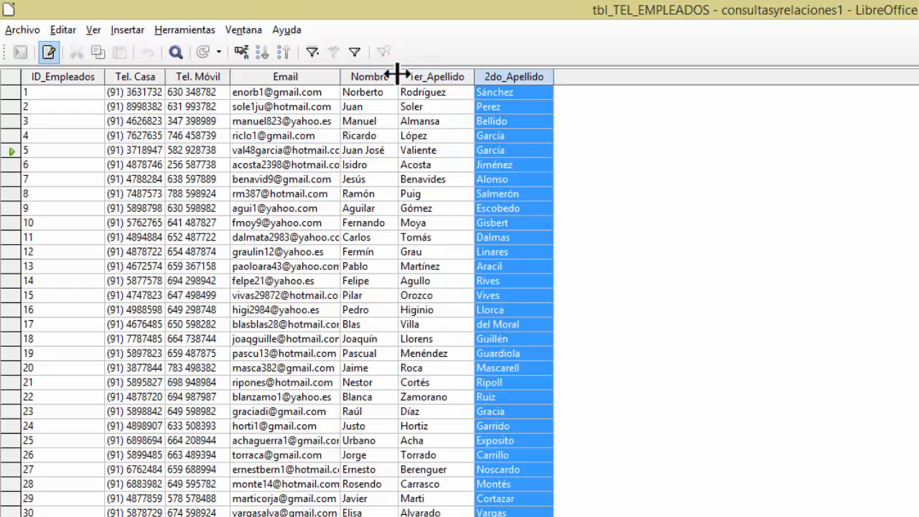
pyautogui.click(354, 75)
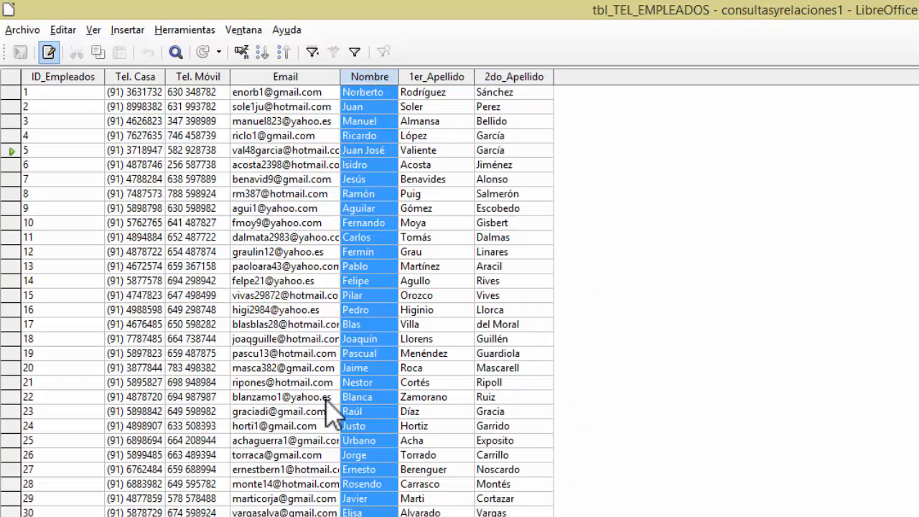
pyautogui.click(528, 121)
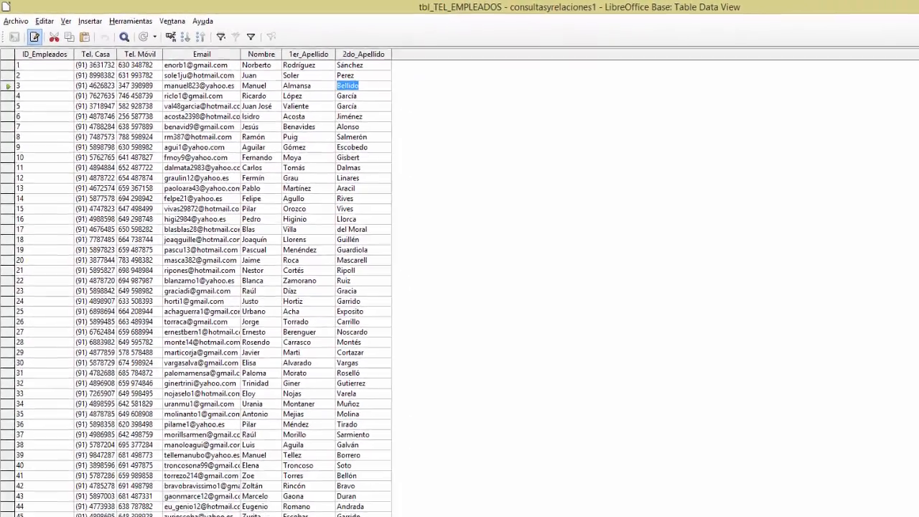
pyautogui.click(908, 5)
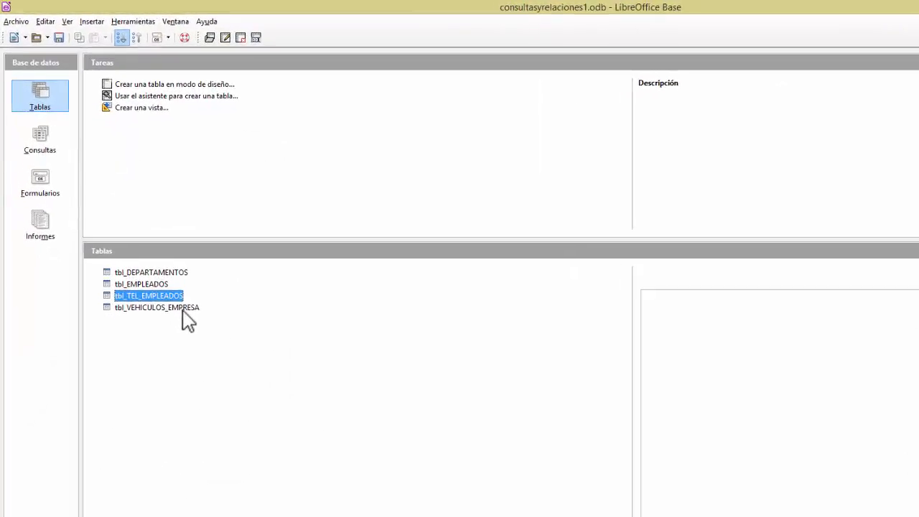
# - Open tbl_VEHICULOS_EMPRESA and check the ID_Departamento values of the first four vehicles
pyautogui.doubleClick(181, 310)
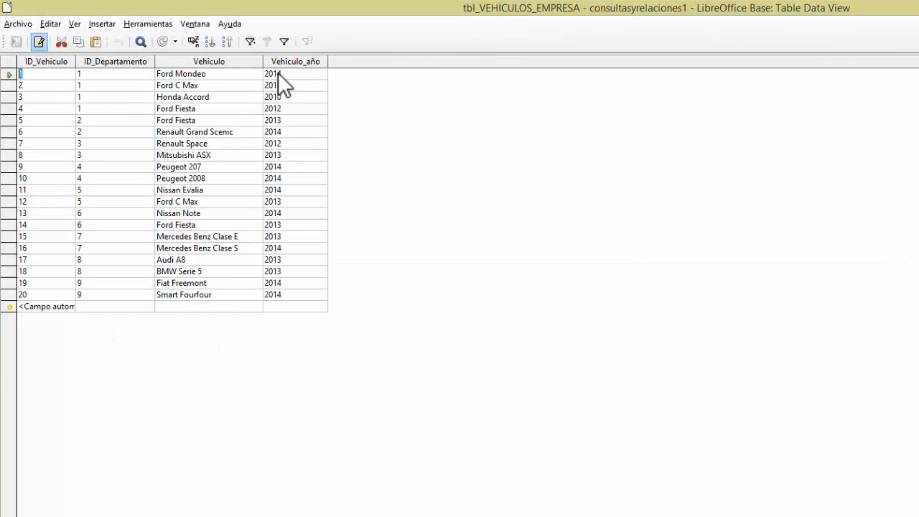
pyautogui.click(111, 73)
pyautogui.click(107, 85)
pyautogui.click(105, 95)
pyautogui.click(102, 109)
# - Open tbl_DEPARTAMENTOS and arrange its window side by side with tbl_VEHICULOS_EMPRESA, each filling half of the screen
pyautogui.moveTo(914, 8); pyautogui.dragTo(0, 68)
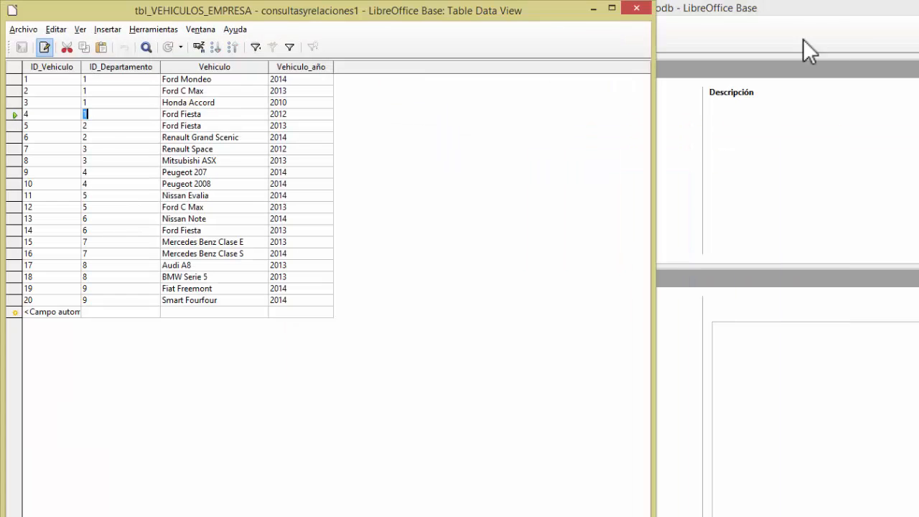
pyautogui.click(593, 10)
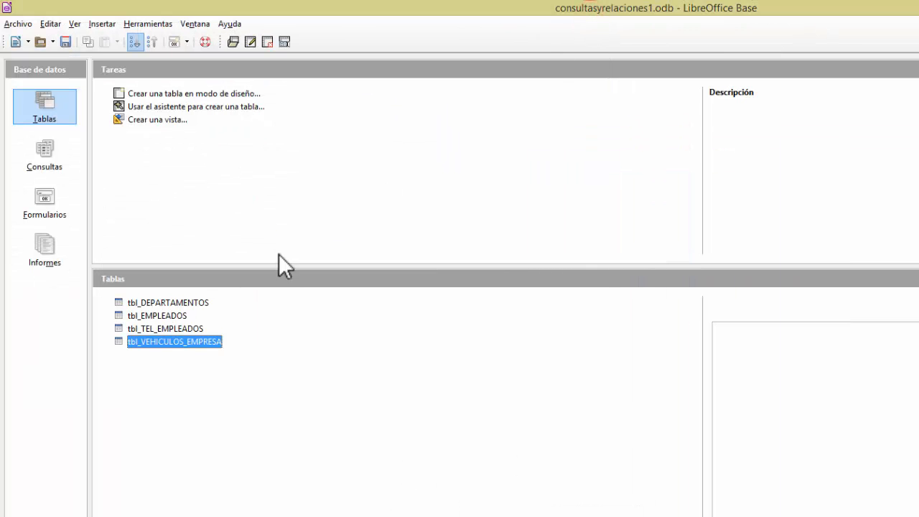
pyautogui.click(173, 303)
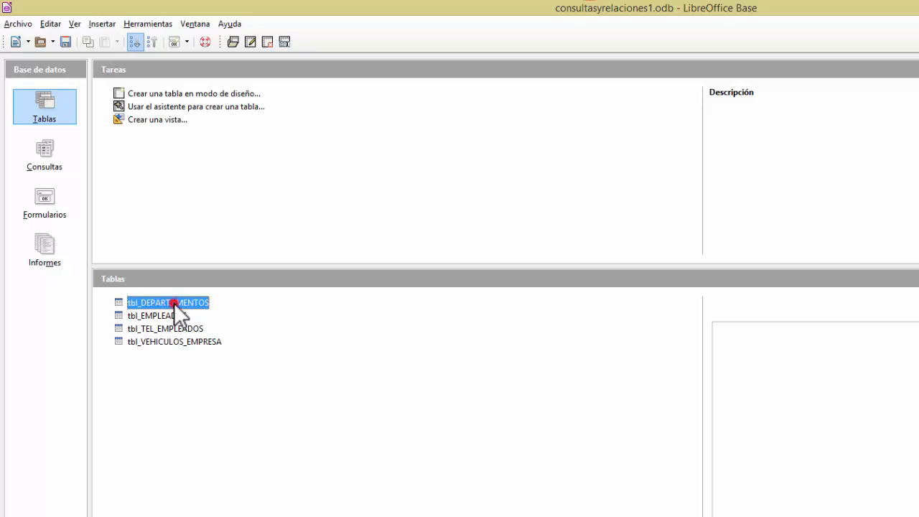
pyautogui.click(174, 302)
pyautogui.moveTo(268, 7); pyautogui.dragTo(917, 188)
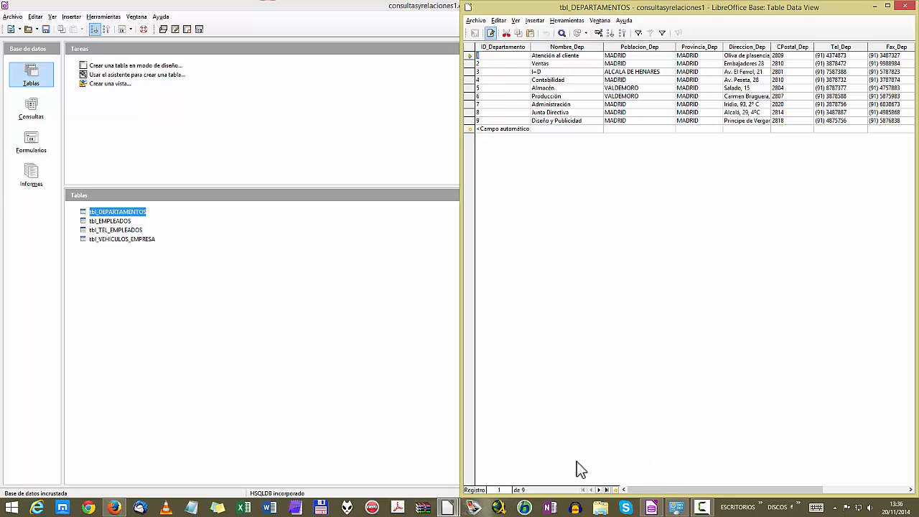
pyautogui.moveTo(446, 506)
pyautogui.click(410, 464)
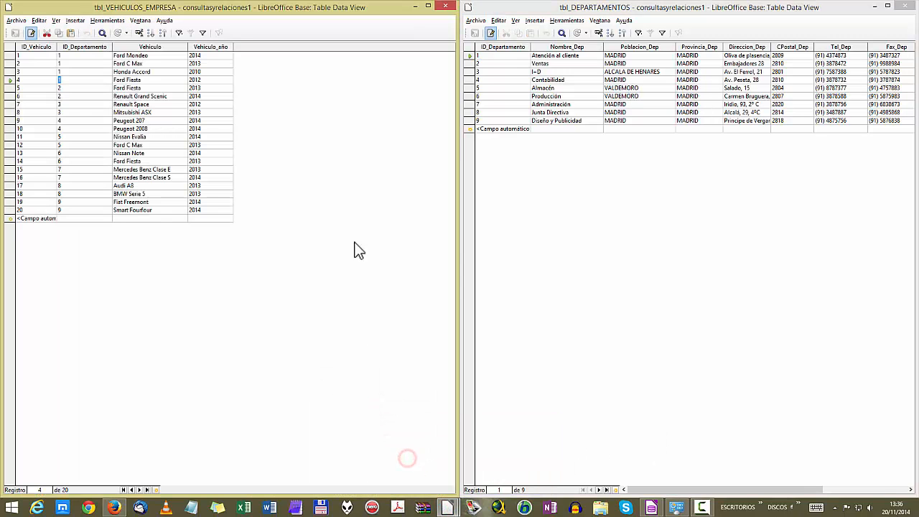
# - Compare the ID_Departamento values of the first four vehicles with the Atención al cliente record in tbl_DEPARTAMENTOS
pyautogui.click(66, 56)
pyautogui.click(66, 64)
pyautogui.click(66, 71)
pyautogui.click(67, 81)
pyautogui.click(498, 57)
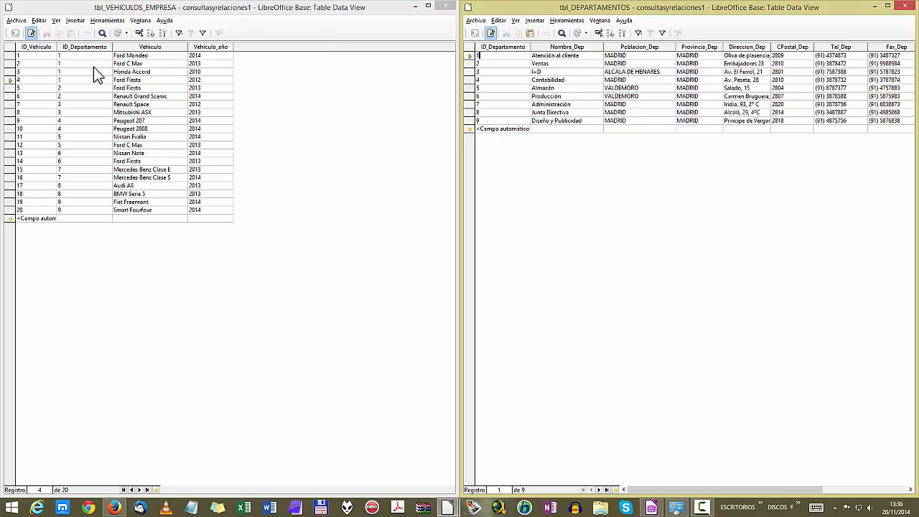
pyautogui.click(69, 64)
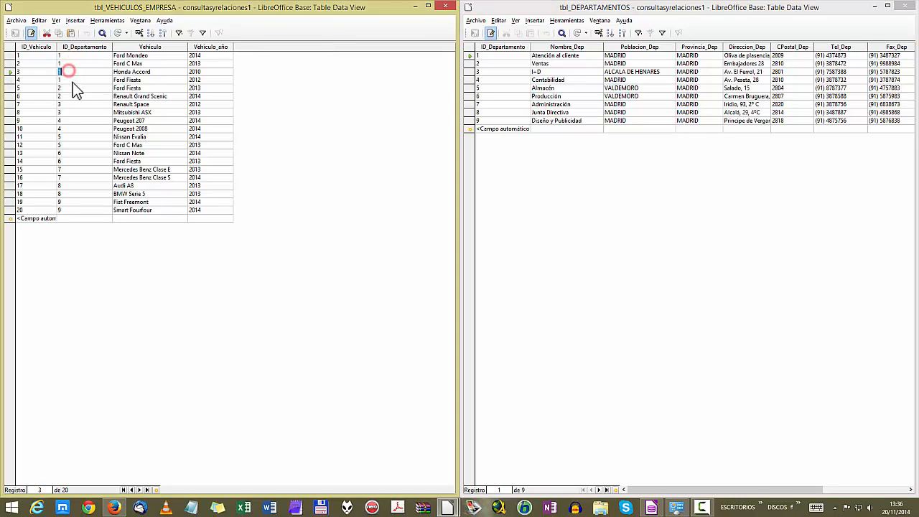
pyautogui.click(72, 81)
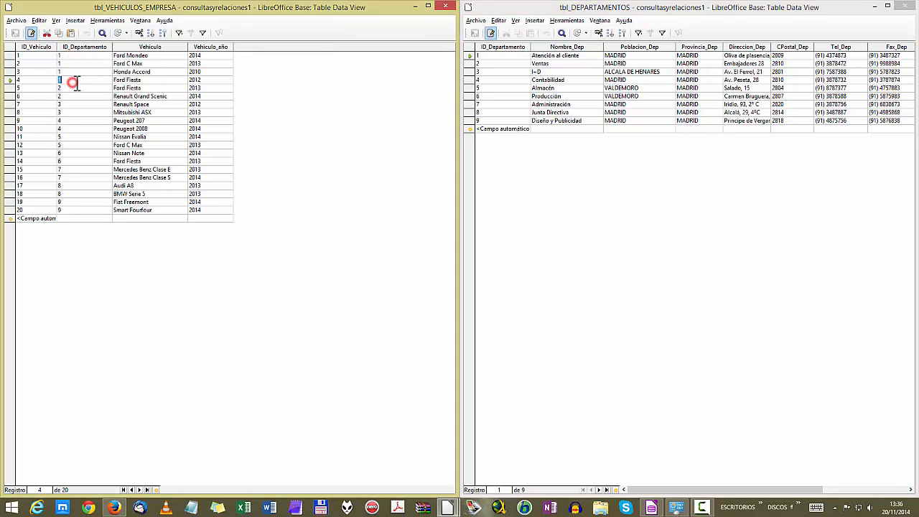
# - Examine the Vehiculo entries from Honda Accord to Renault Grand Scenic, covering departments 1 and 2
pyautogui.click(156, 72)
pyautogui.click(156, 81)
pyautogui.click(127, 87)
pyautogui.click(147, 97)
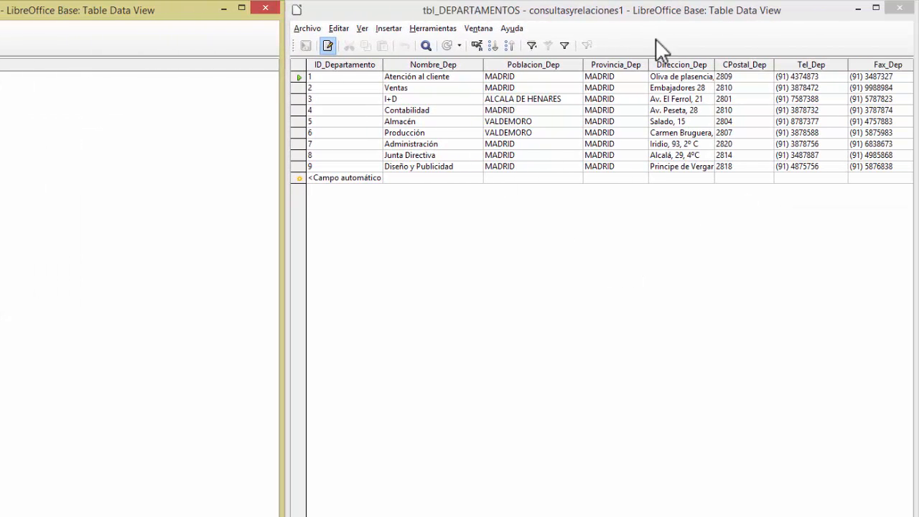
# - Close both side-by-side tables and check the first employee's Departamento value in tbl_EMPLEADOS with its window maximized
pyautogui.click(265, 8)
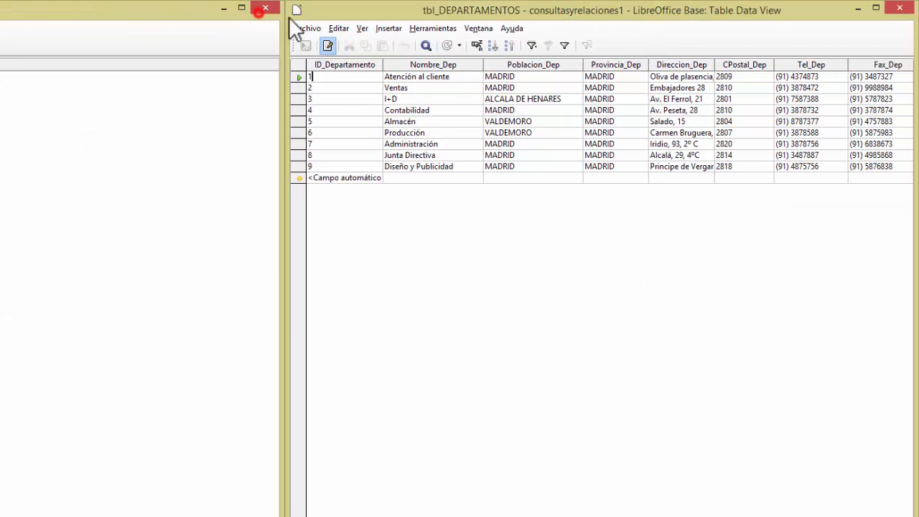
pyautogui.click(900, 8)
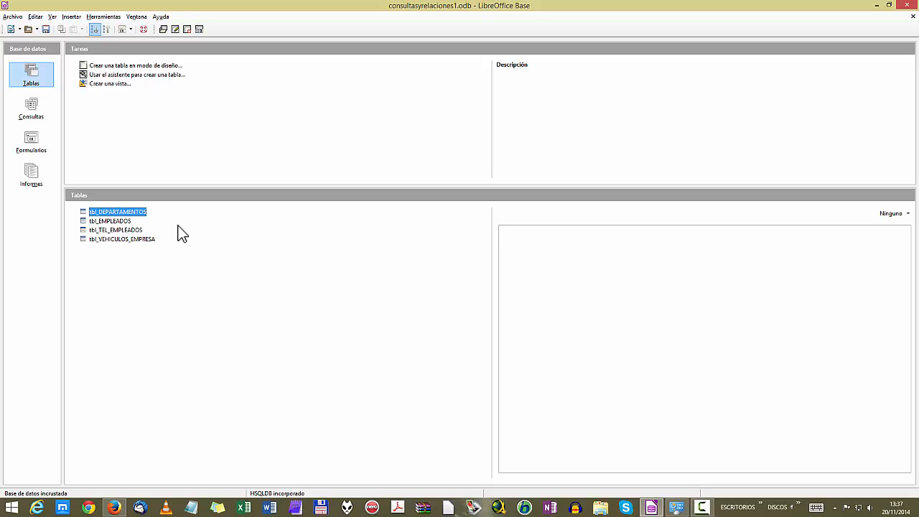
pyautogui.doubleClick(112, 222)
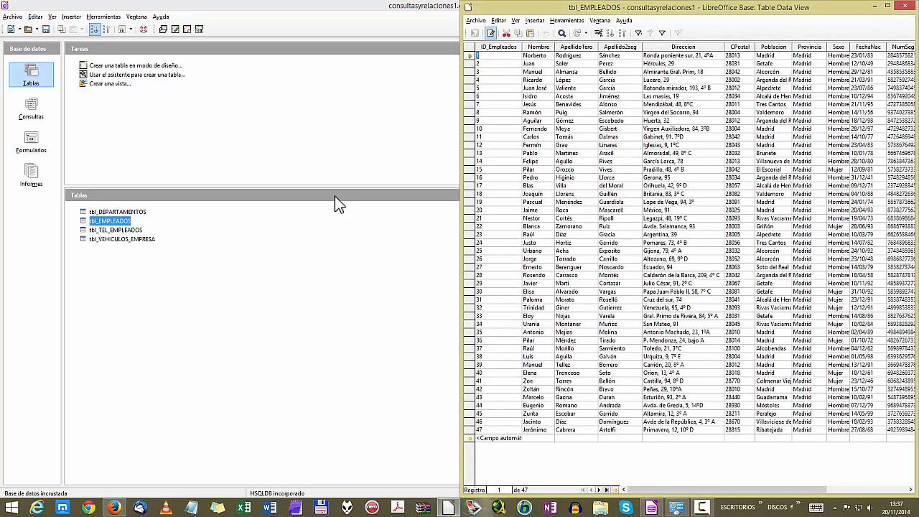
pyautogui.click(888, 6)
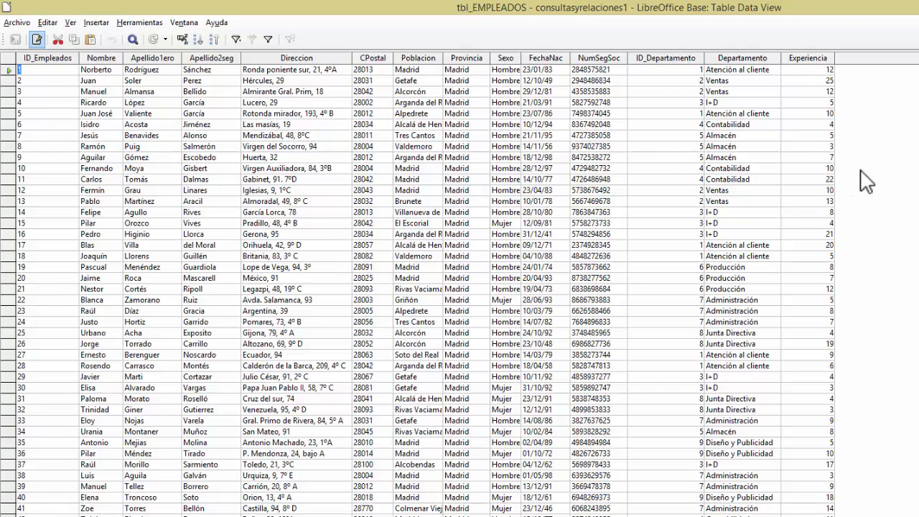
pyautogui.click(734, 69)
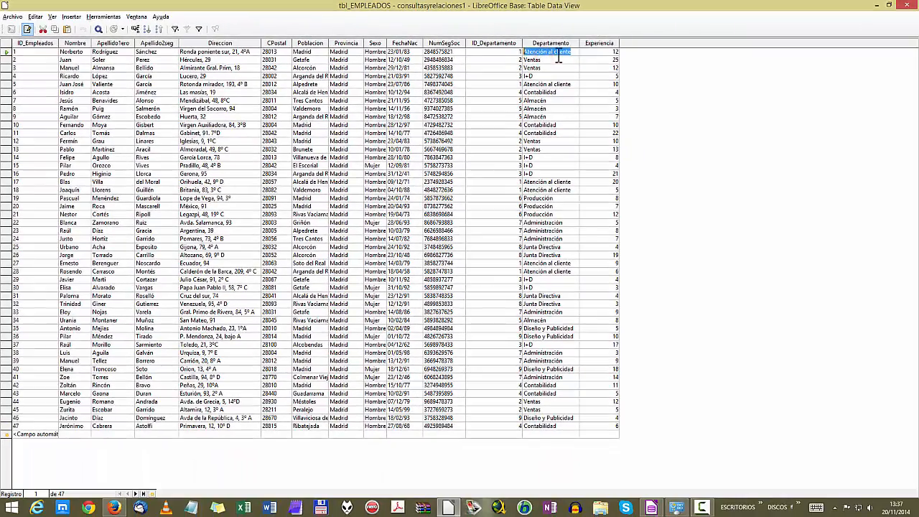
pyautogui.click(907, 5)
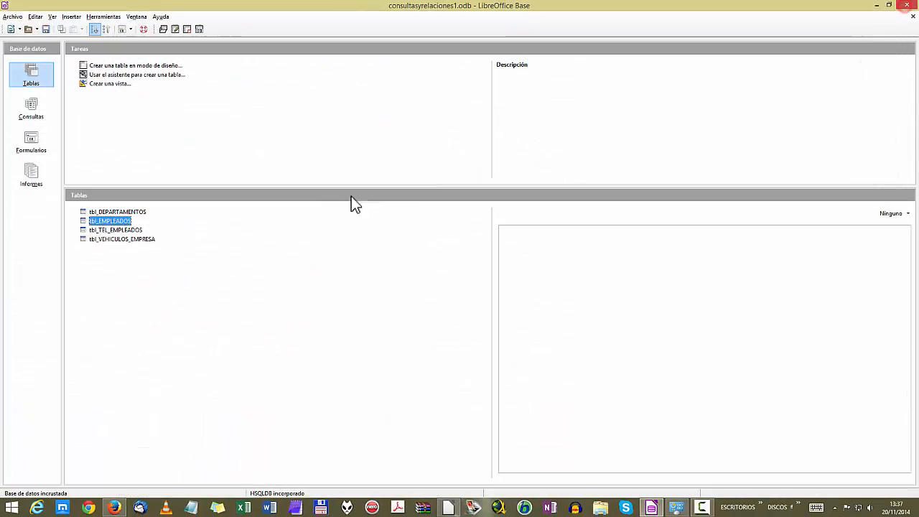
# - View the records of tbl_VEHICULOS_EMPRESA and tbl_DEPARTAMENTOS in turn, closing each table after viewing it
pyautogui.click(113, 241)
pyautogui.doubleClick(113, 241)
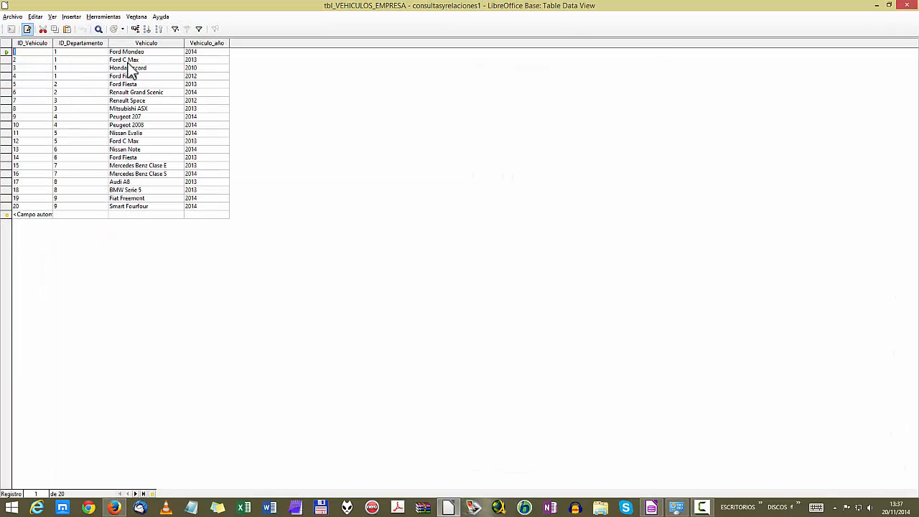
pyautogui.click(907, 5)
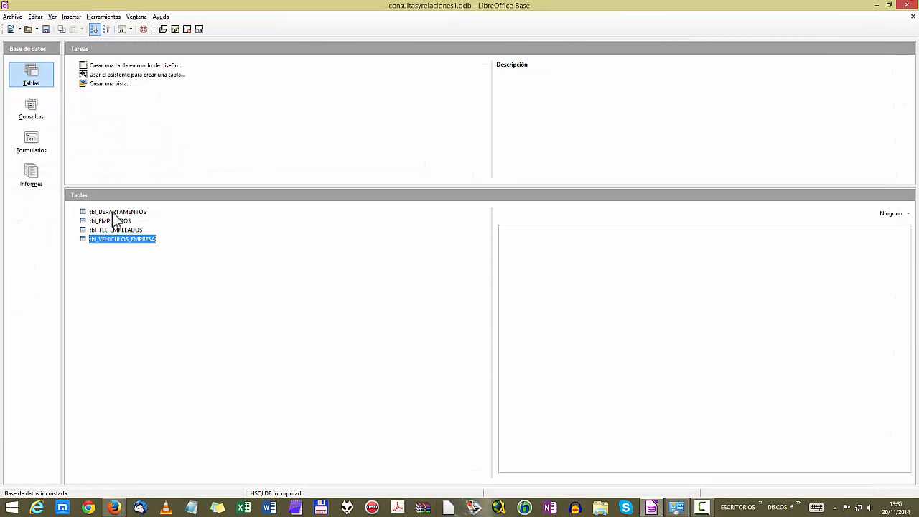
pyautogui.doubleClick(112, 212)
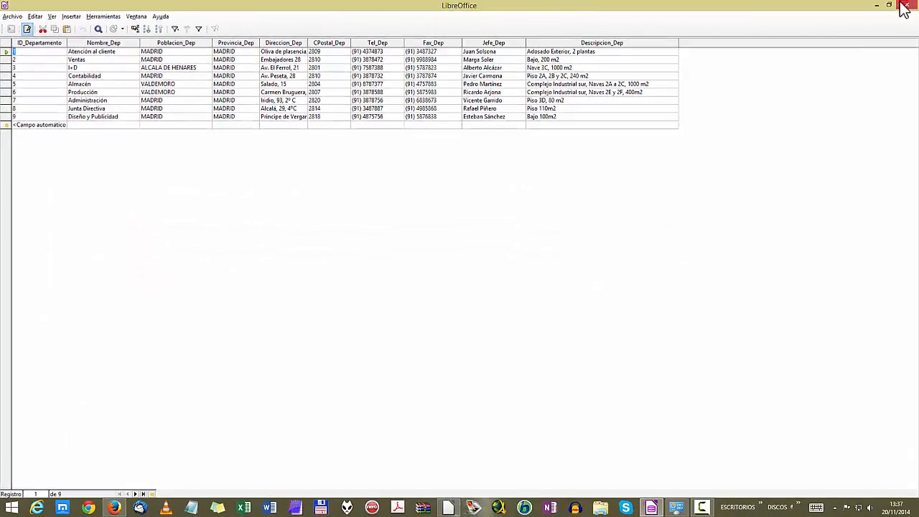
pyautogui.click(905, 6)
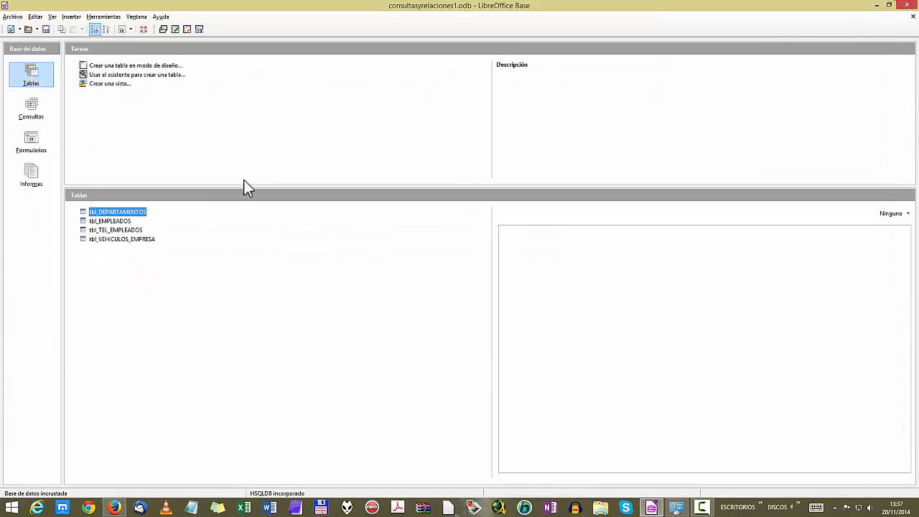
# - Open tbl_VEHICULOS_EMPRESA, highlight the four vehicle records with ID_Departamento 1, and close the table
pyautogui.doubleClick(123, 240)
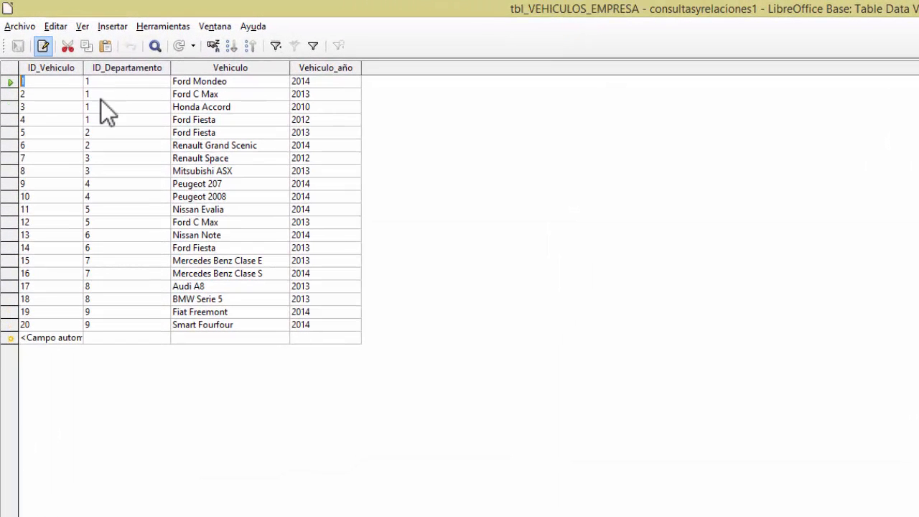
pyautogui.click(237, 122)
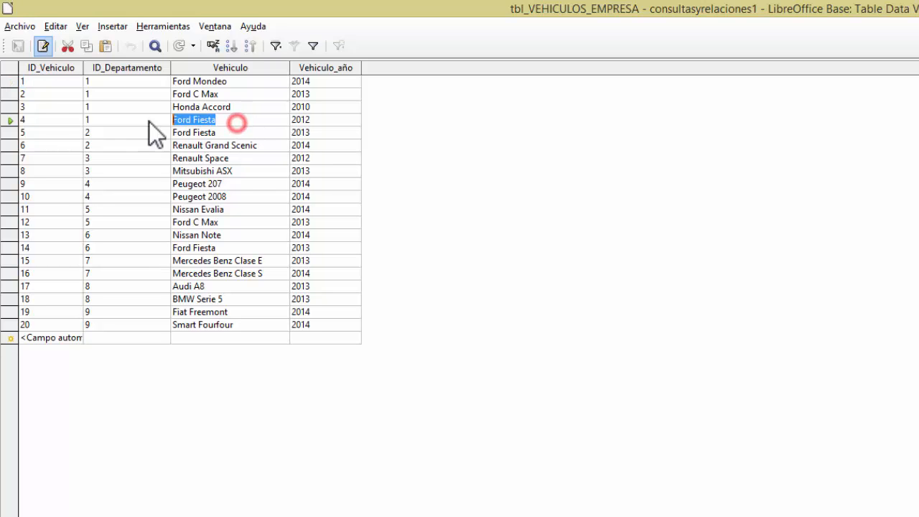
pyautogui.click(12, 81)
pyautogui.keyDown('shift'); pyautogui.click(13, 121); pyautogui.keyUp('shift')
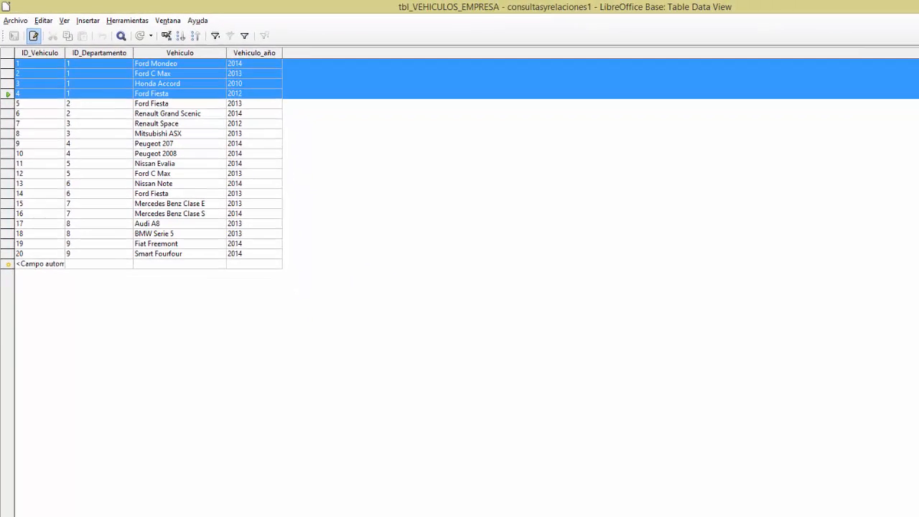
pyautogui.click(908, 5)
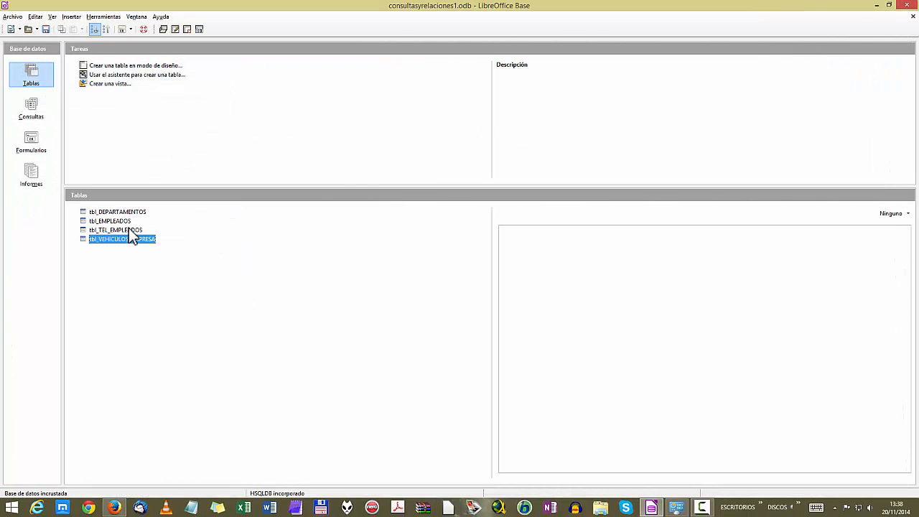
# - Compare the ID_Departamento and Departamento columns in tbl_EMPLEADOS, starting with the first employee, and close the table
pyautogui.doubleClick(114, 221)
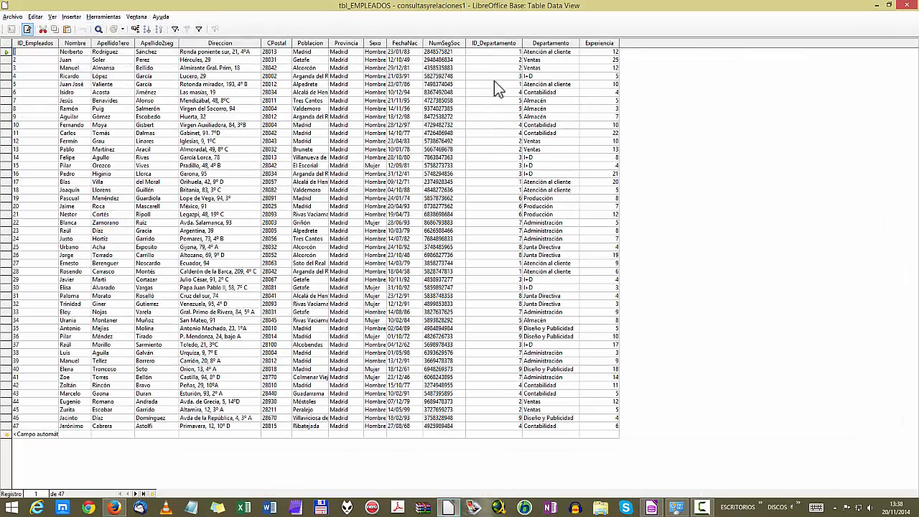
pyautogui.click(544, 52)
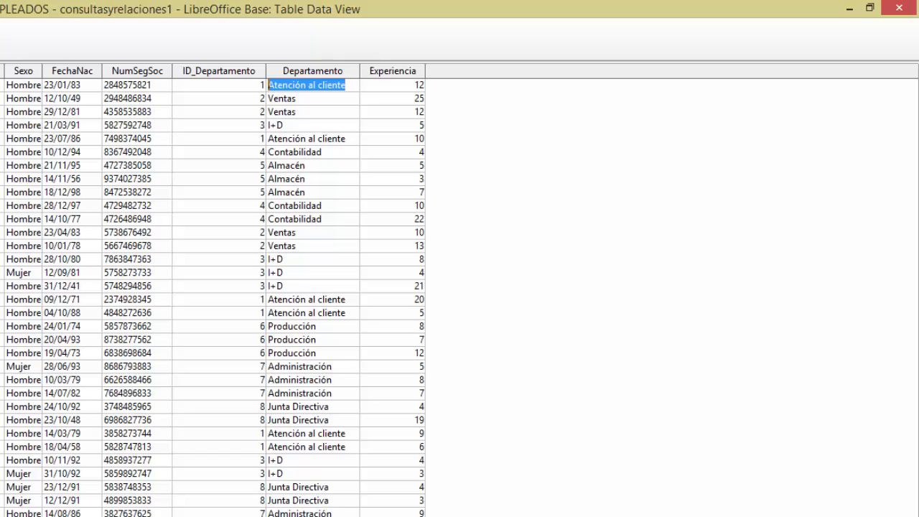
pyautogui.click(898, 8)
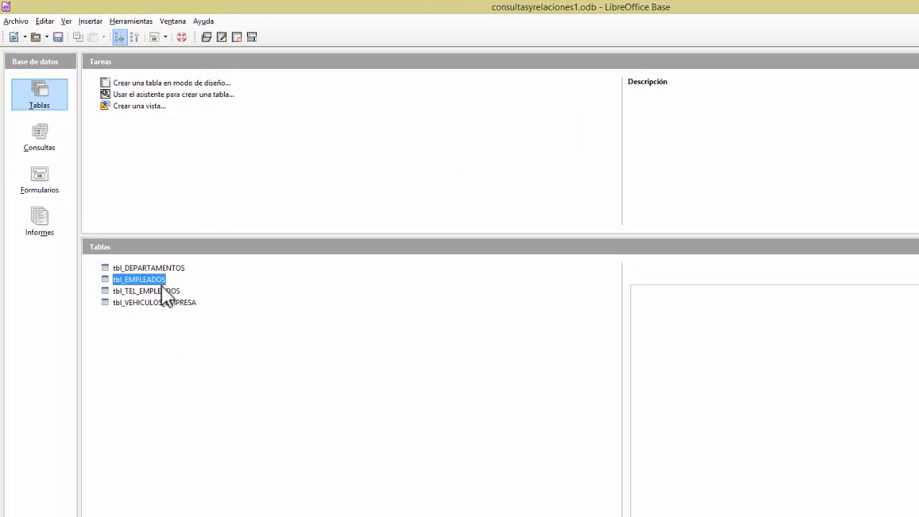
pyautogui.click(158, 266)
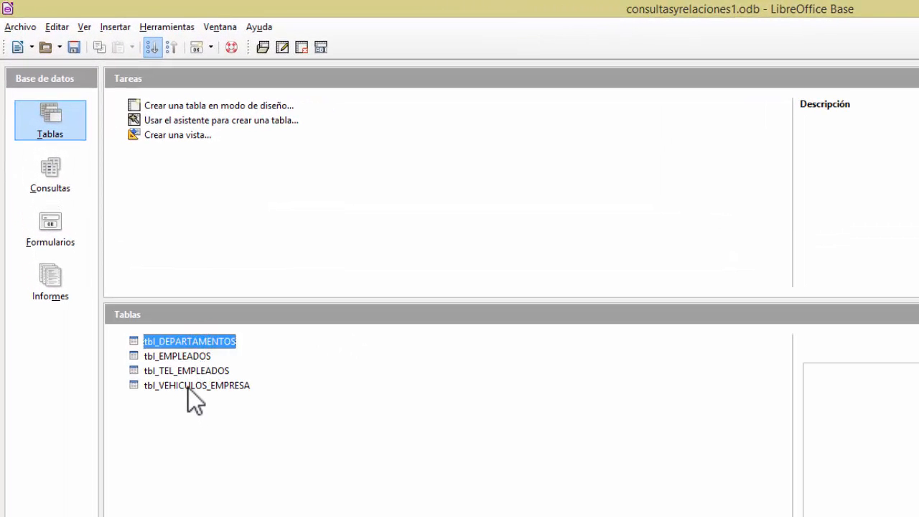
pyautogui.click(188, 386)
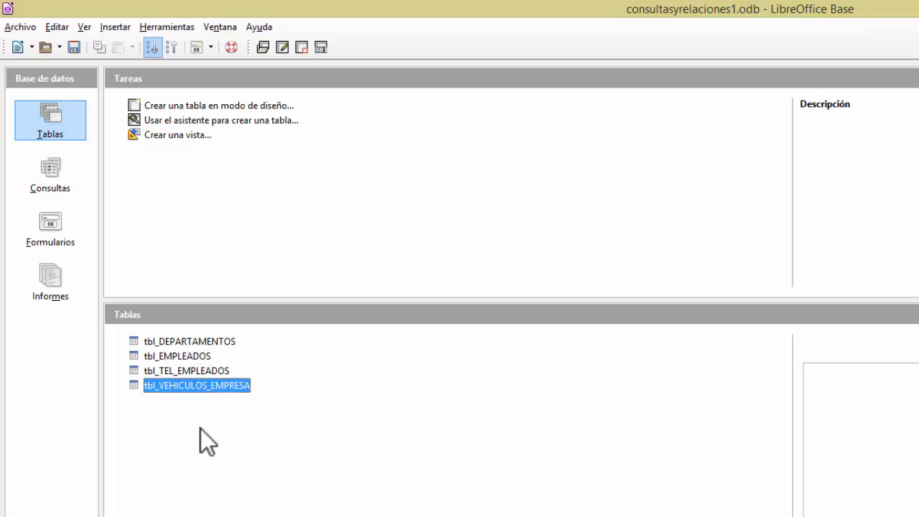
pyautogui.click(206, 357)
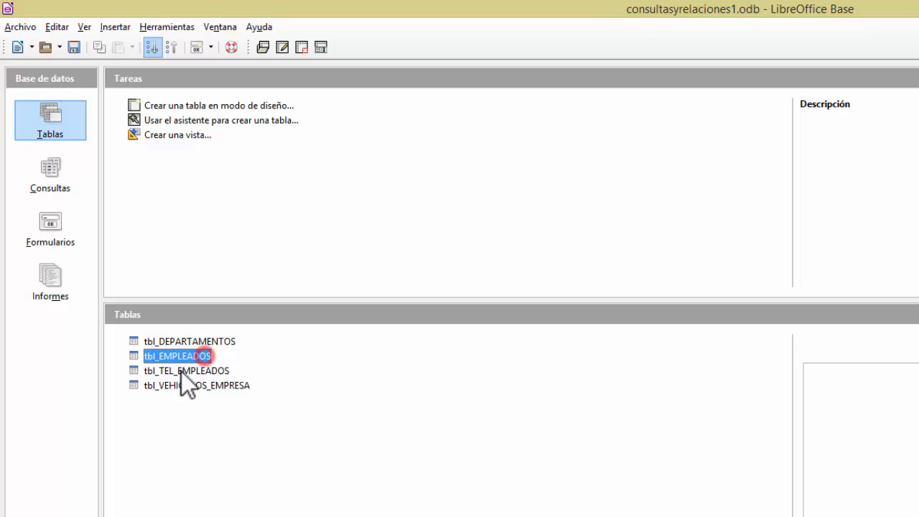
pyautogui.click(184, 341)
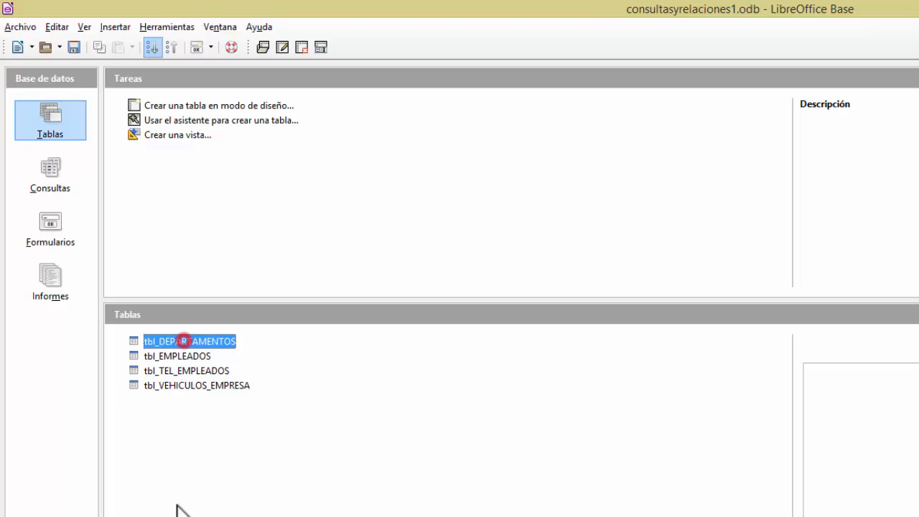
pyautogui.click(200, 386)
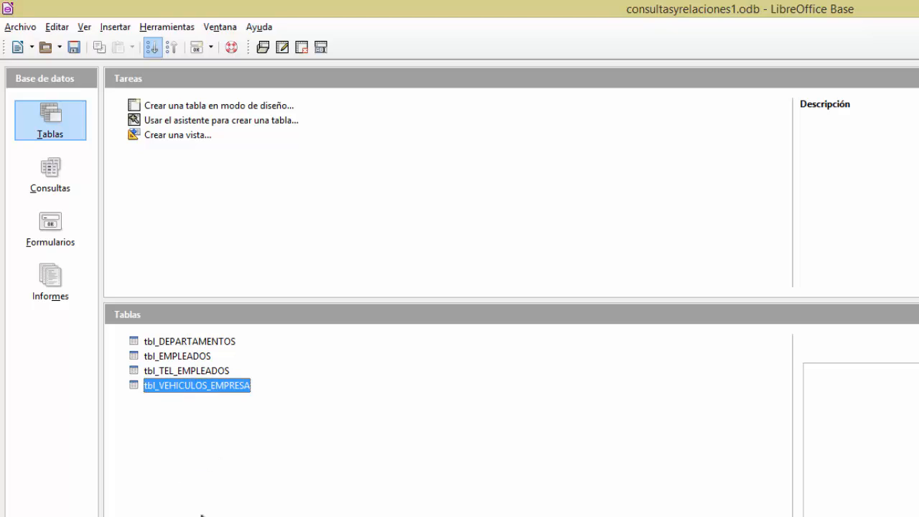
pyautogui.click(162, 371)
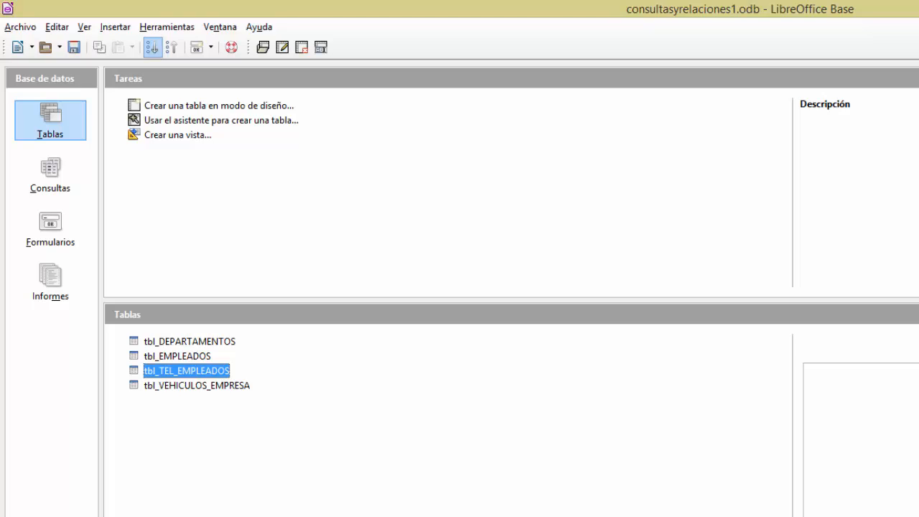
pyautogui.click(189, 342)
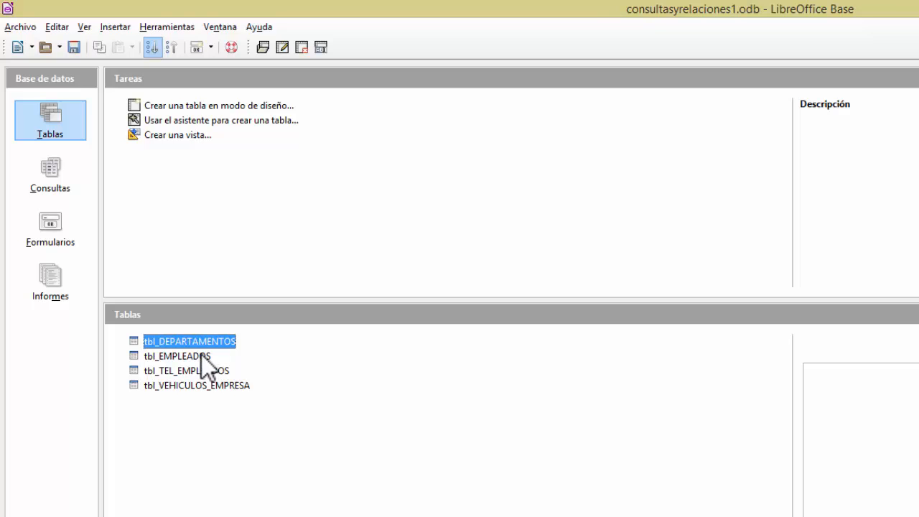
# - Review the contents of tbl_DEPARTAMENTOS, tbl_EMPLEADOS and tbl_VEHICULOS_EMPRESA one after another, closing each table after viewing it
pyautogui.doubleClick(232, 345)
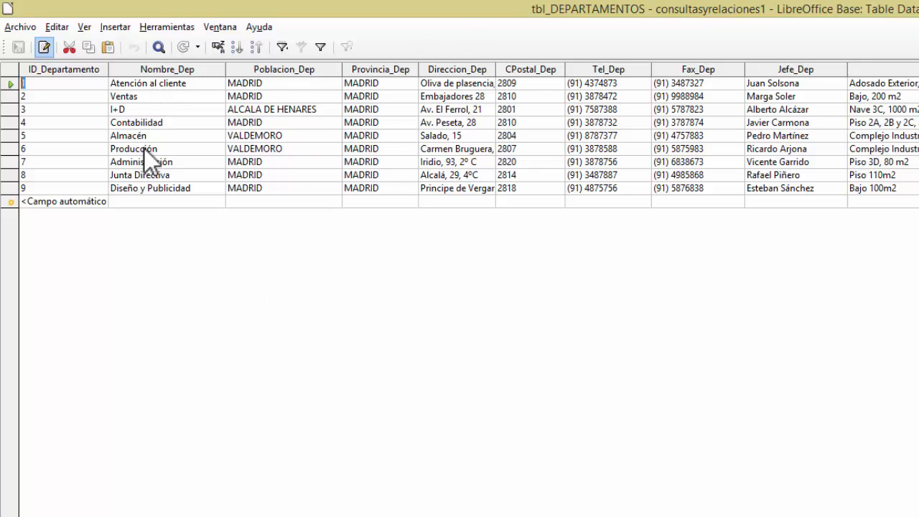
pyautogui.click(909, 5)
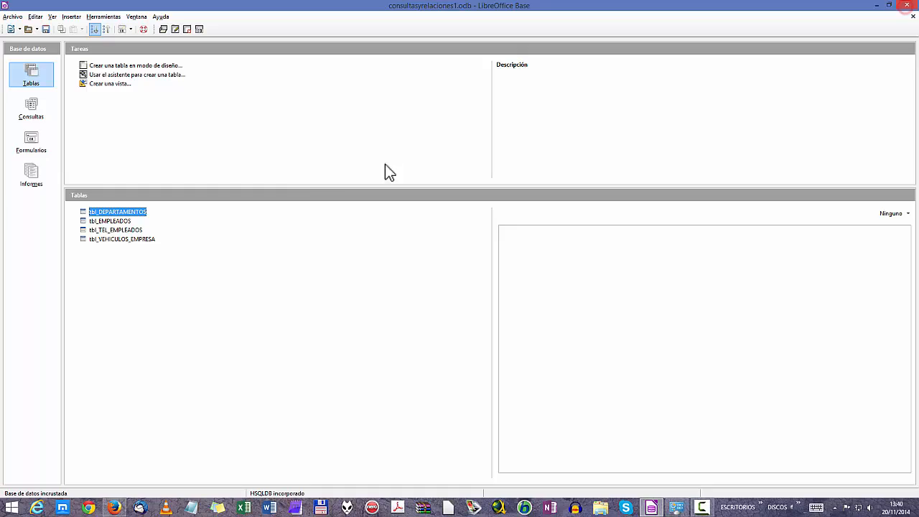
pyautogui.click(108, 221)
pyautogui.doubleClick(106, 223)
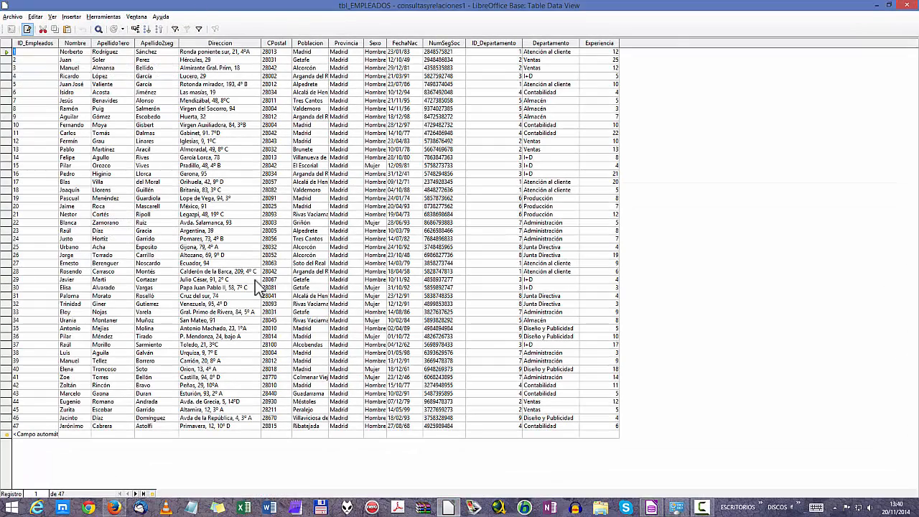
pyautogui.click(909, 5)
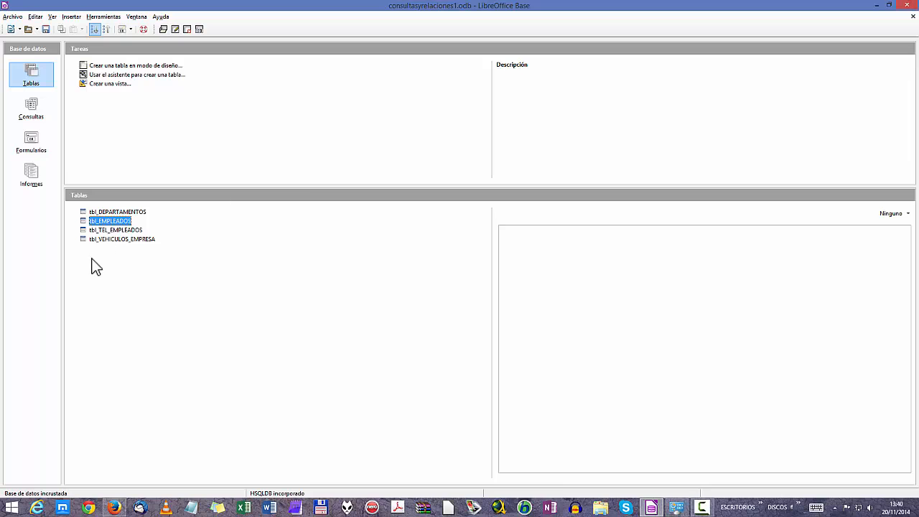
pyautogui.doubleClick(109, 238)
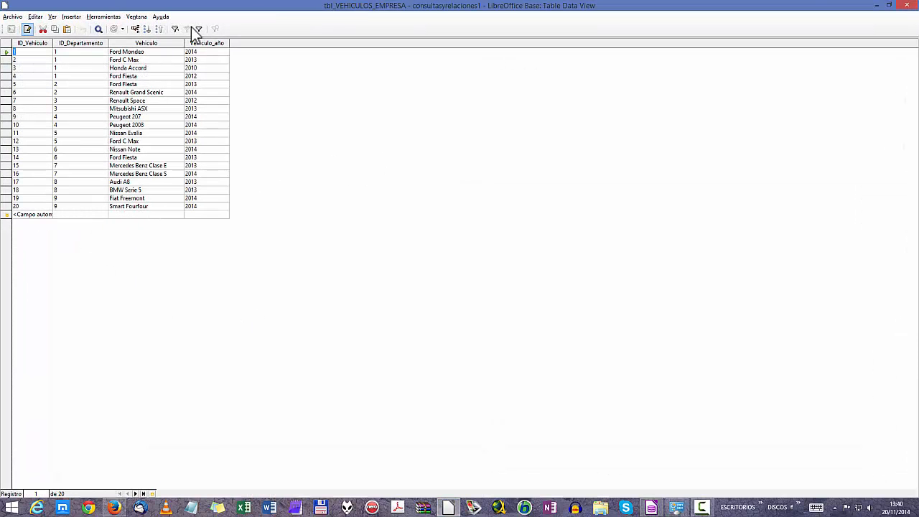
pyautogui.click(908, 5)
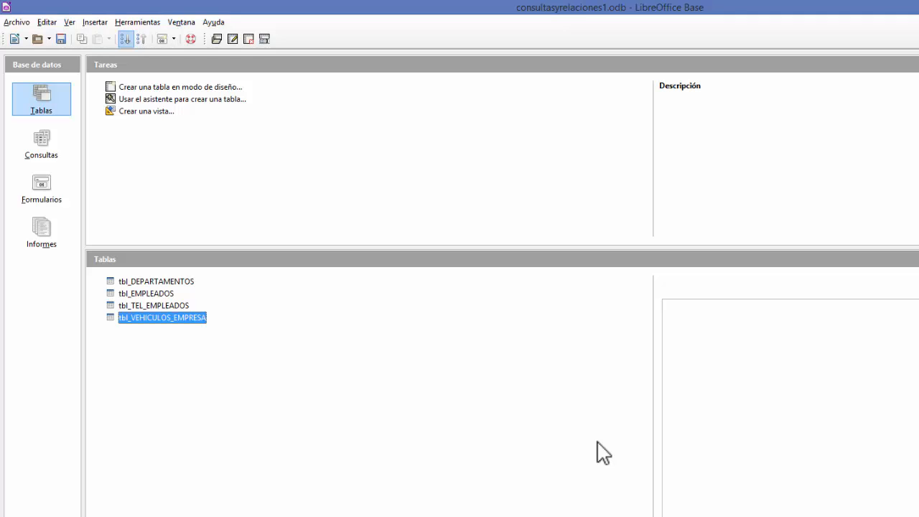
pyautogui.click(124, 293)
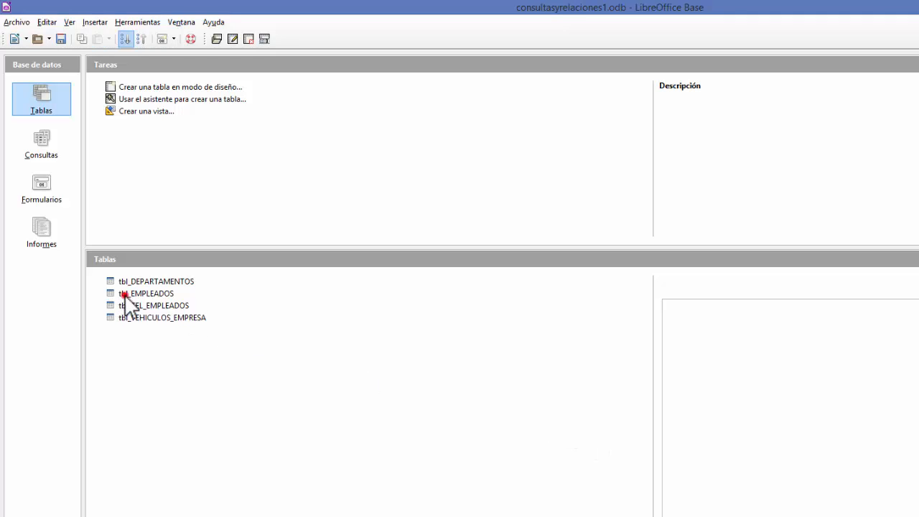
pyautogui.click(153, 281)
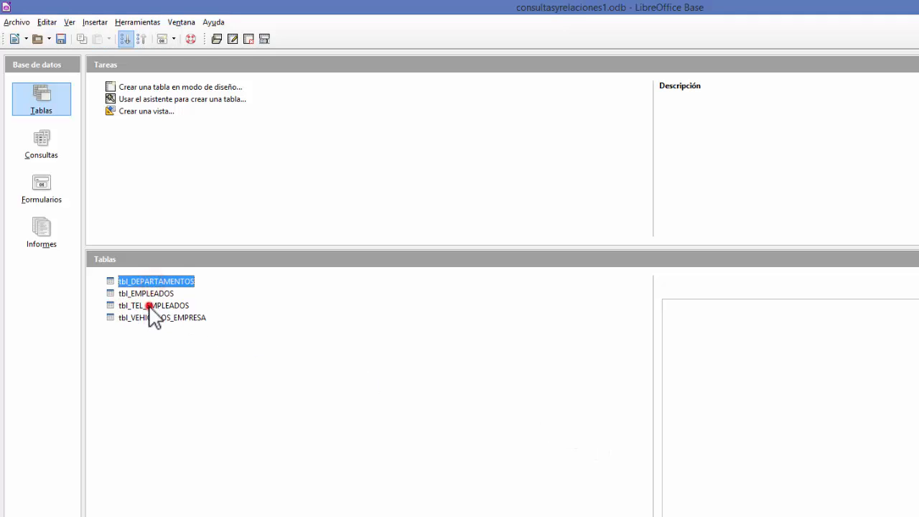
pyautogui.click(153, 305)
pyautogui.click(148, 318)
pyautogui.click(159, 305)
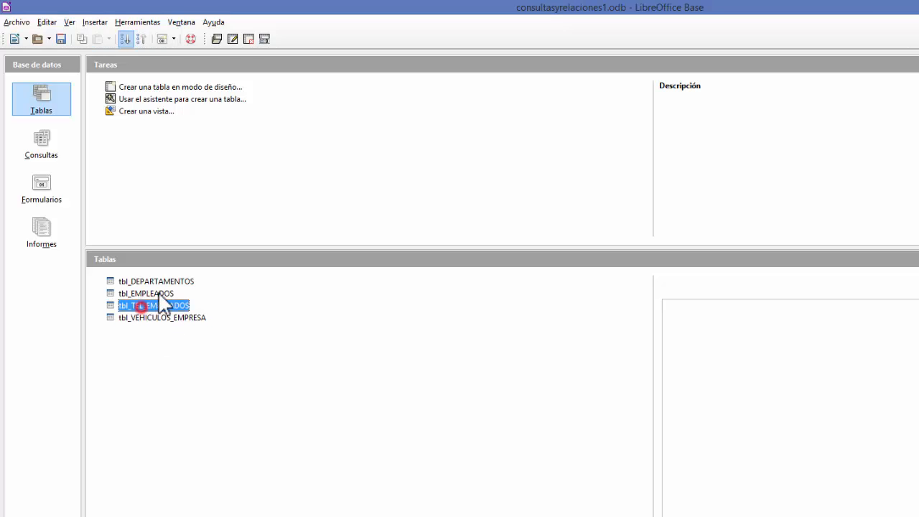
pyautogui.click(161, 281)
pyautogui.click(148, 293)
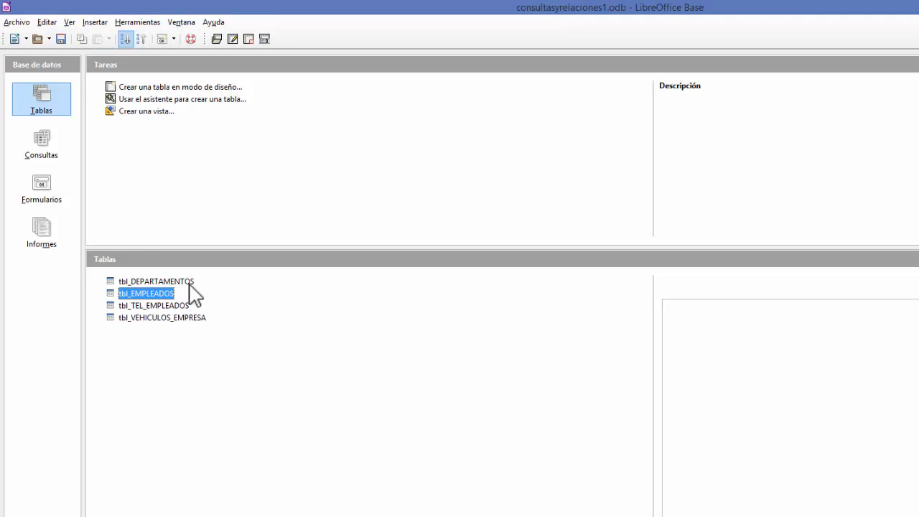
# - Show the Consultas section of the database
pyautogui.click(50, 152)
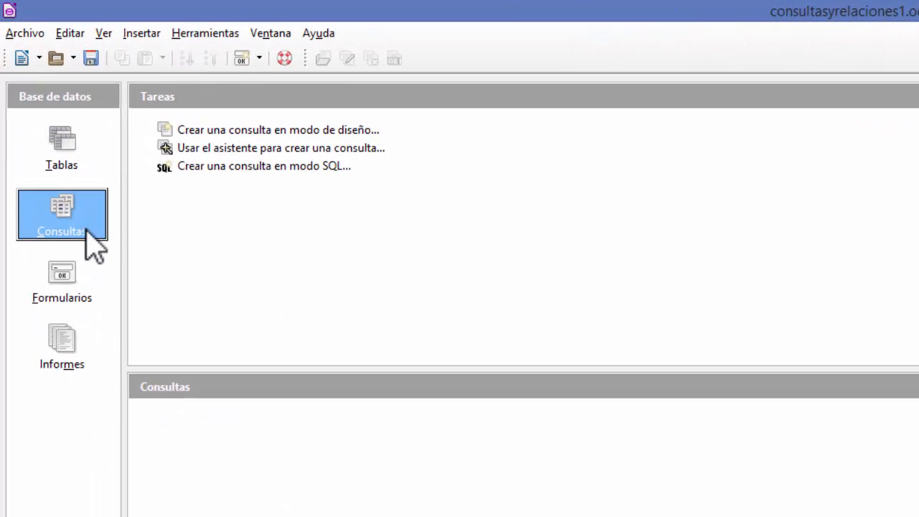
# - Open a new query in SQL mode to view its blank editor, and close it
pyautogui.click(220, 165)
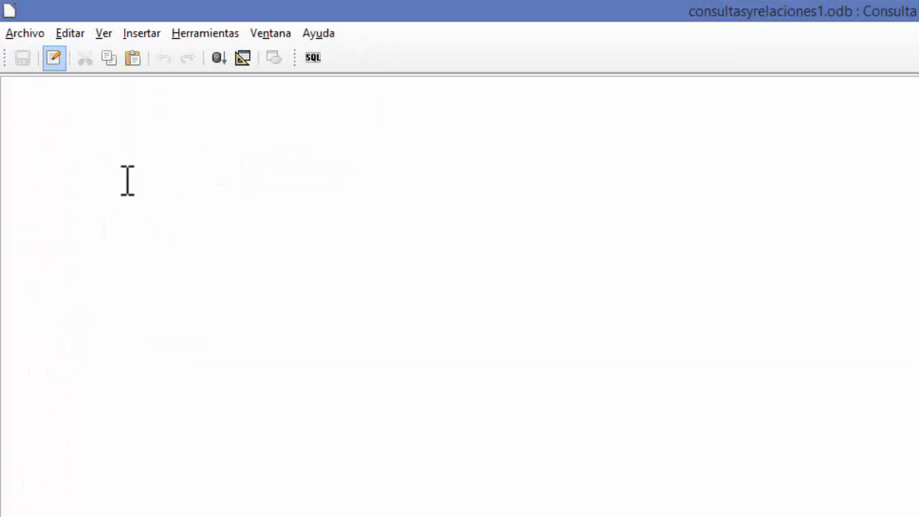
pyautogui.click(119, 145)
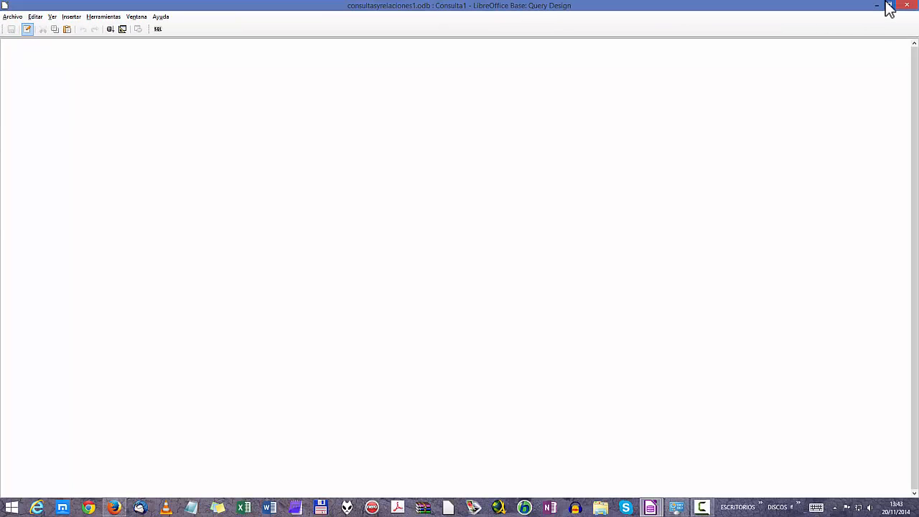
pyautogui.click(907, 5)
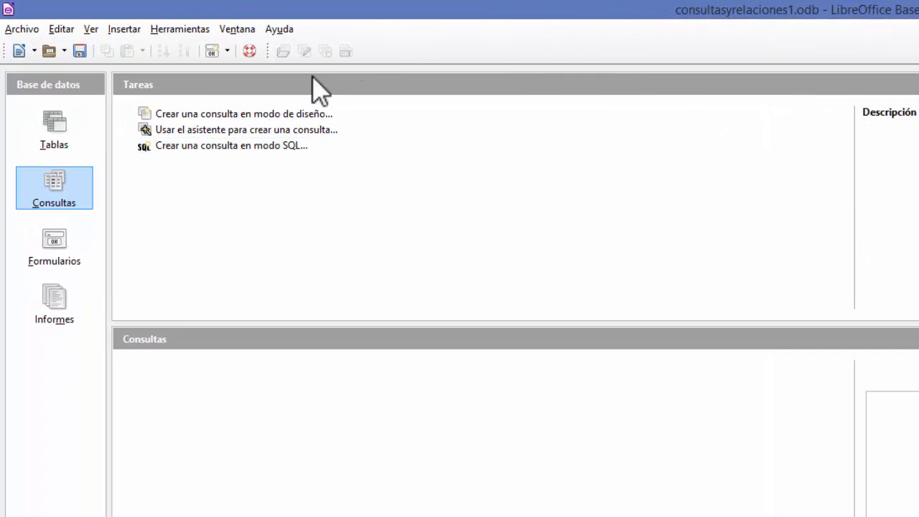
# - Start a query in design mode and examine the tables and queries offered as sources, highlighting each table
pyautogui.click(263, 115)
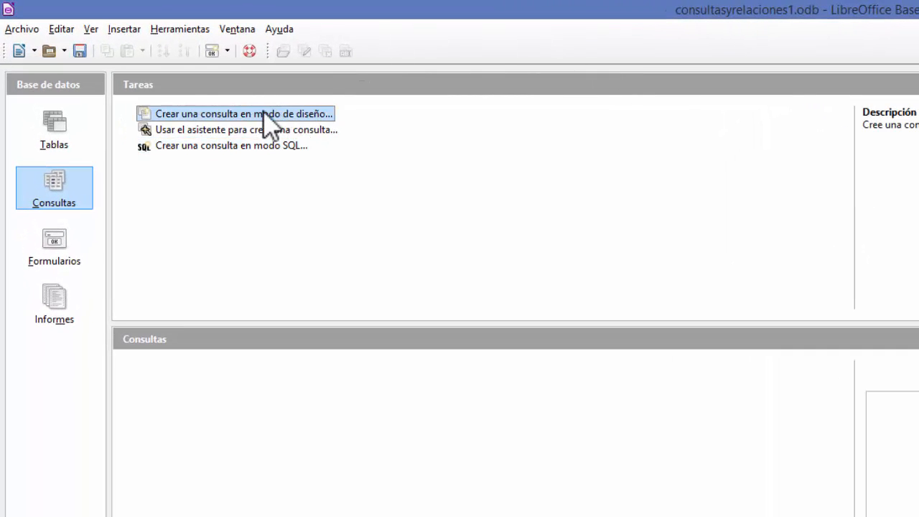
pyautogui.click(172, 69)
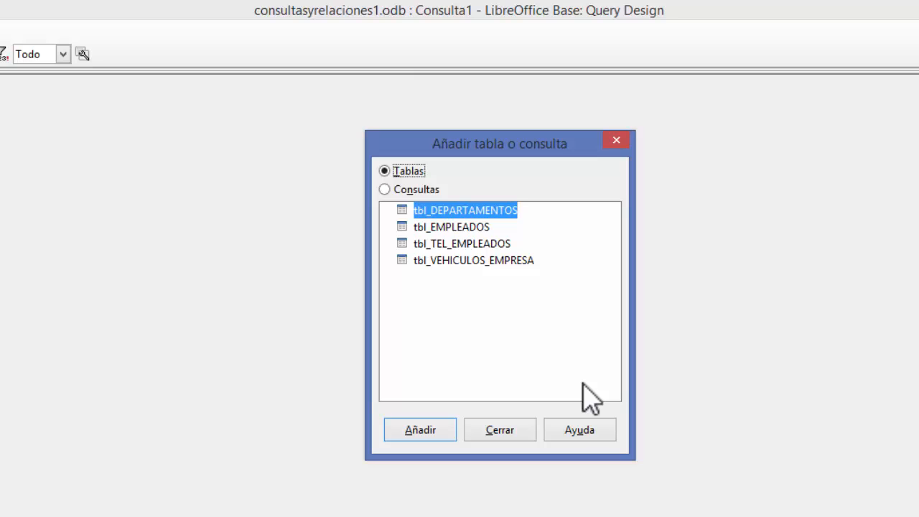
pyautogui.click(386, 189)
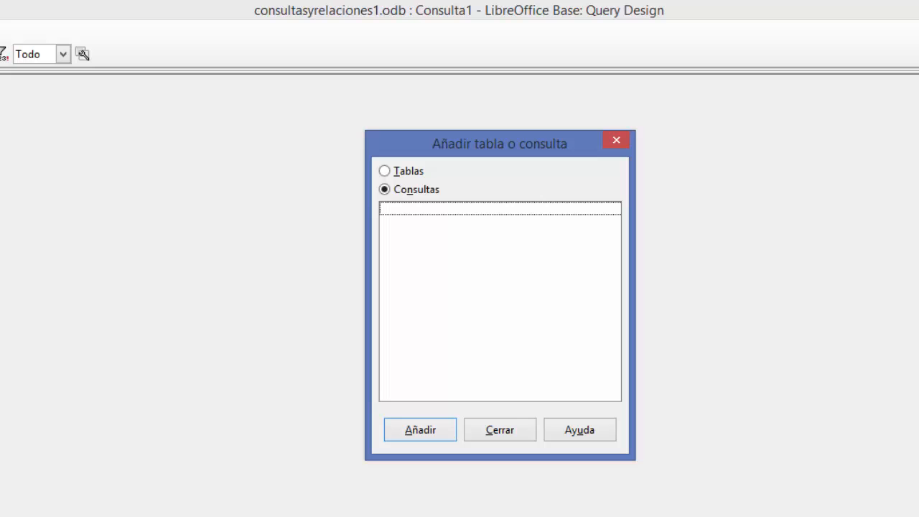
pyautogui.click(385, 170)
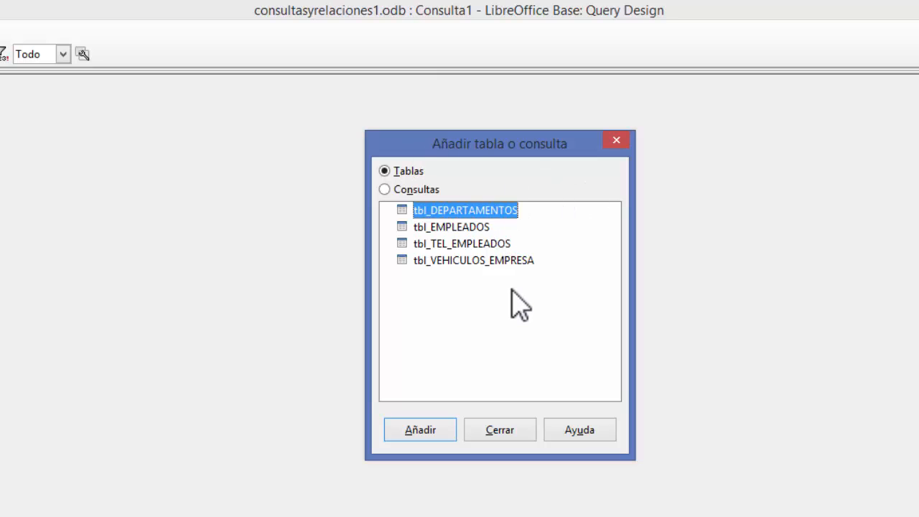
pyautogui.click(477, 226)
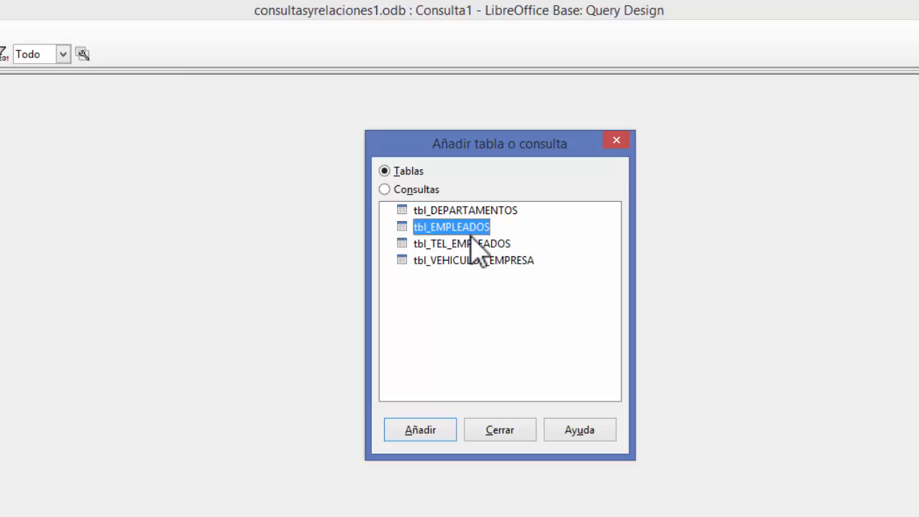
pyautogui.click(430, 247)
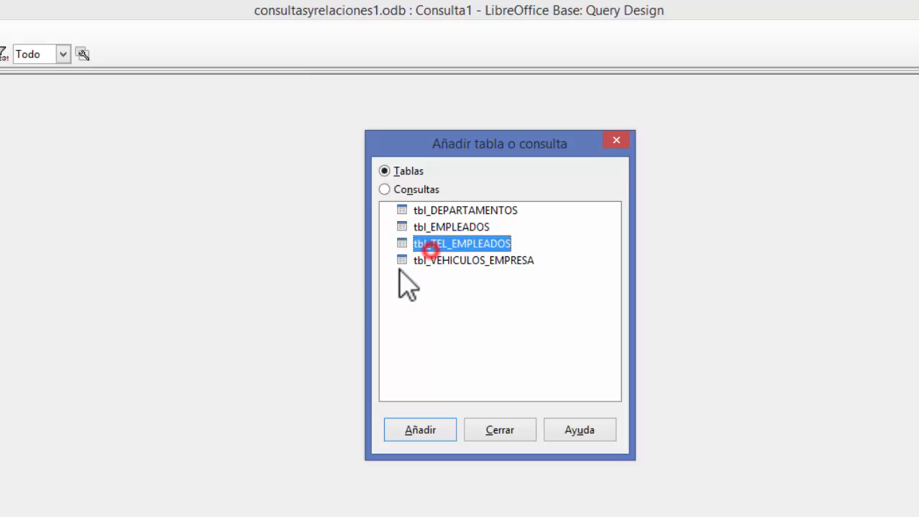
pyautogui.click(457, 262)
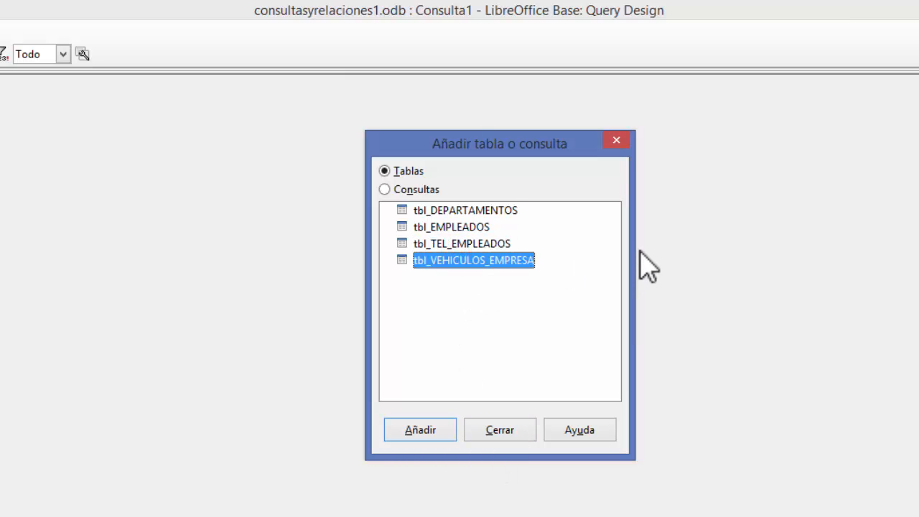
pyautogui.click(423, 211)
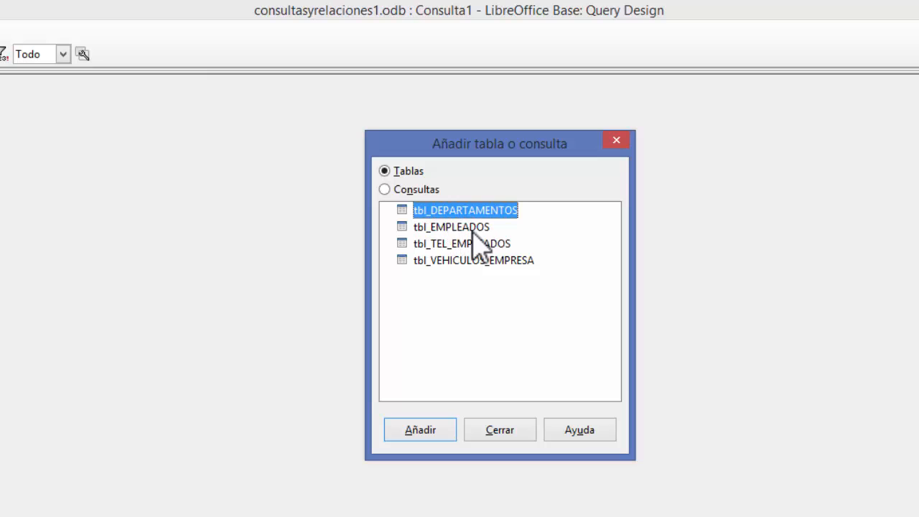
pyautogui.click(415, 226)
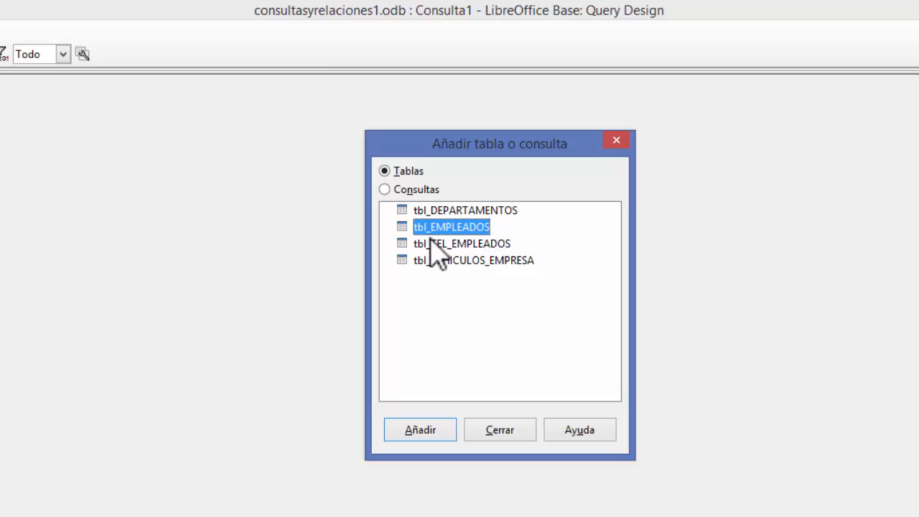
# - Compare the list of available tables with the list of queries, and close the query design without adding anything
pyautogui.click(388, 192)
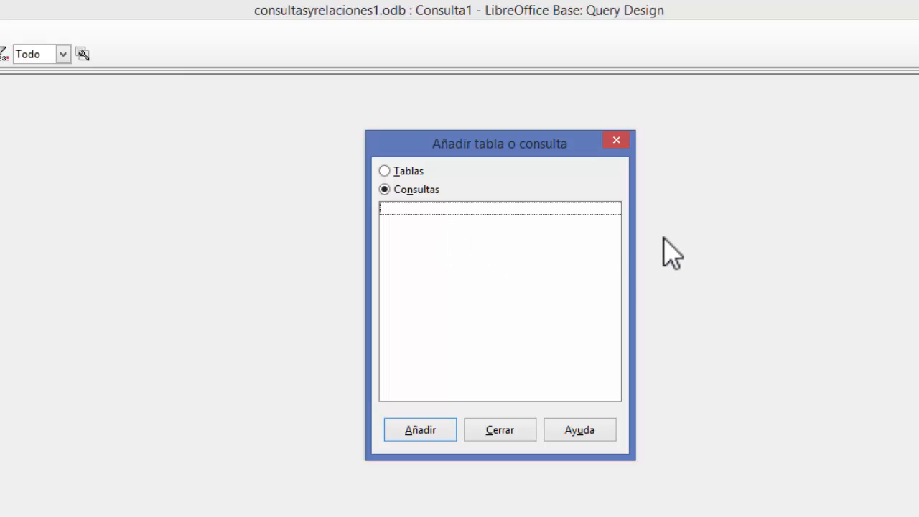
pyautogui.click(412, 169)
pyautogui.click(409, 188)
pyautogui.click(409, 170)
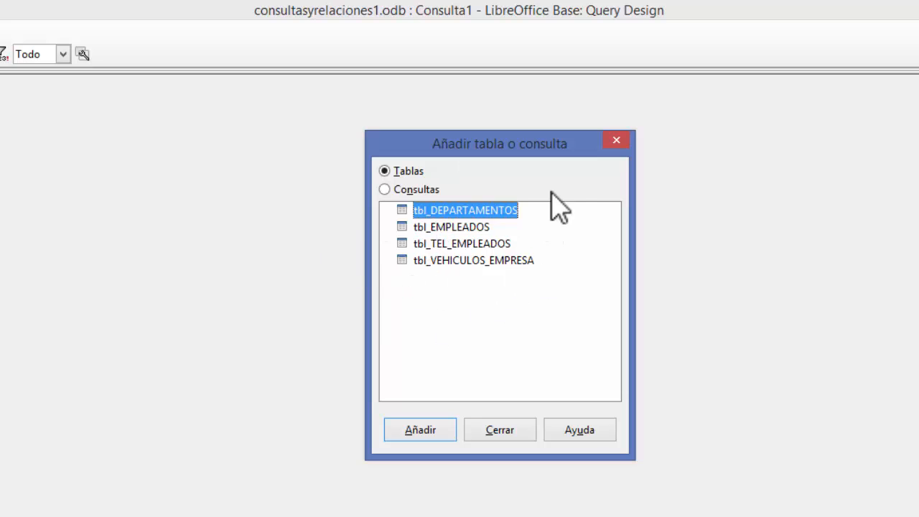
pyautogui.click(418, 188)
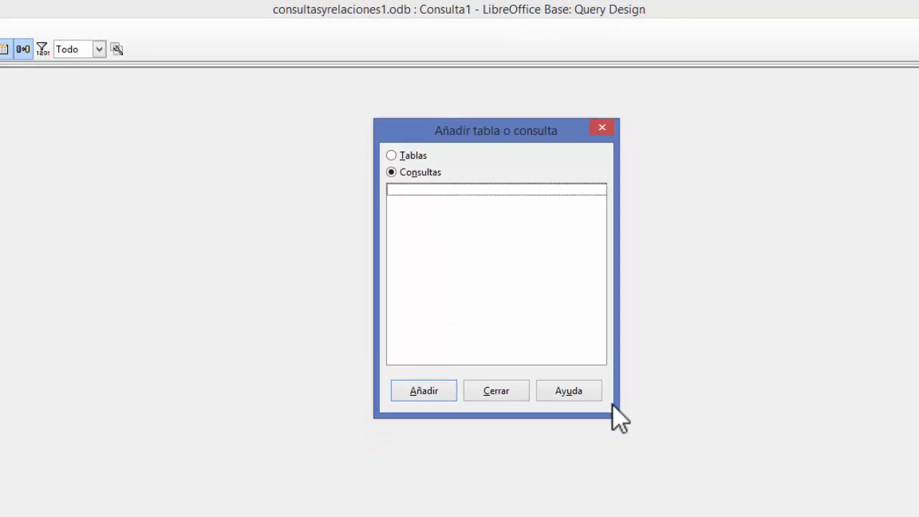
pyautogui.click(516, 394)
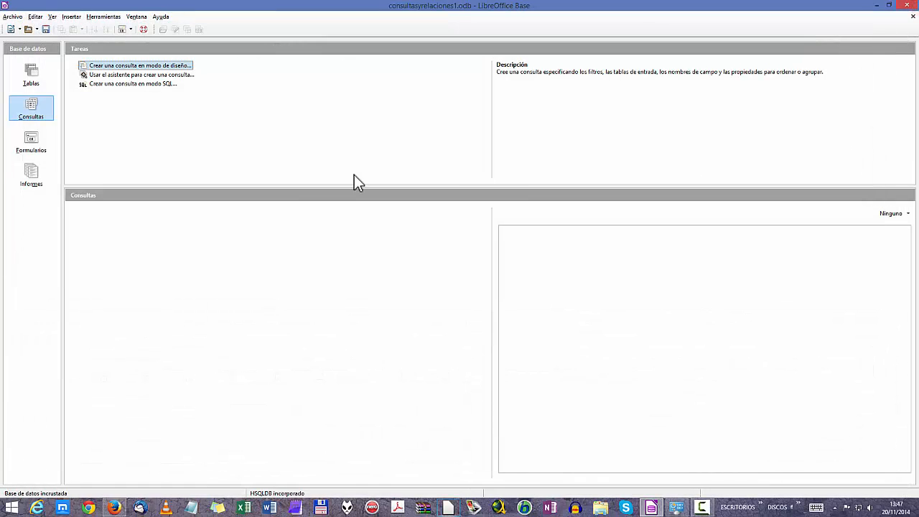
# - Look through the Tablas, Consultas, Formularios and Informes sections of the database, ending at the tables
pyautogui.click(31, 79)
pyautogui.click(36, 107)
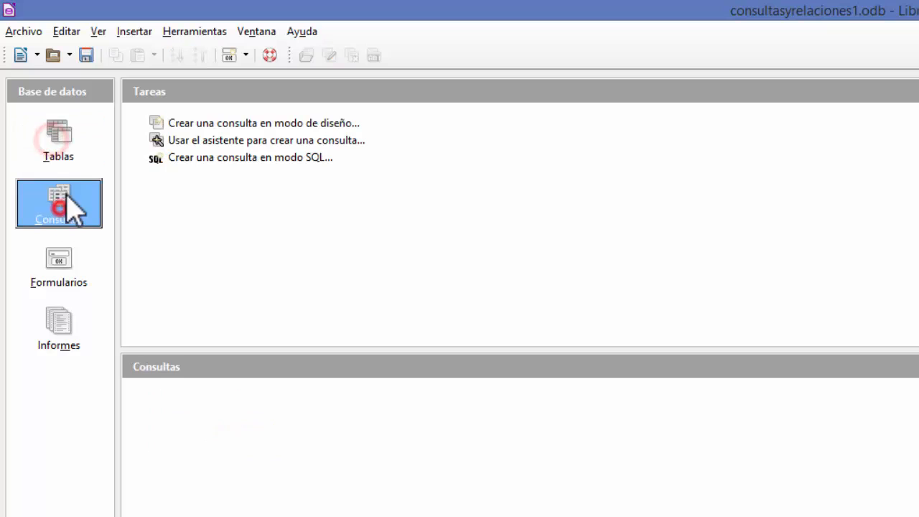
pyautogui.click(82, 136)
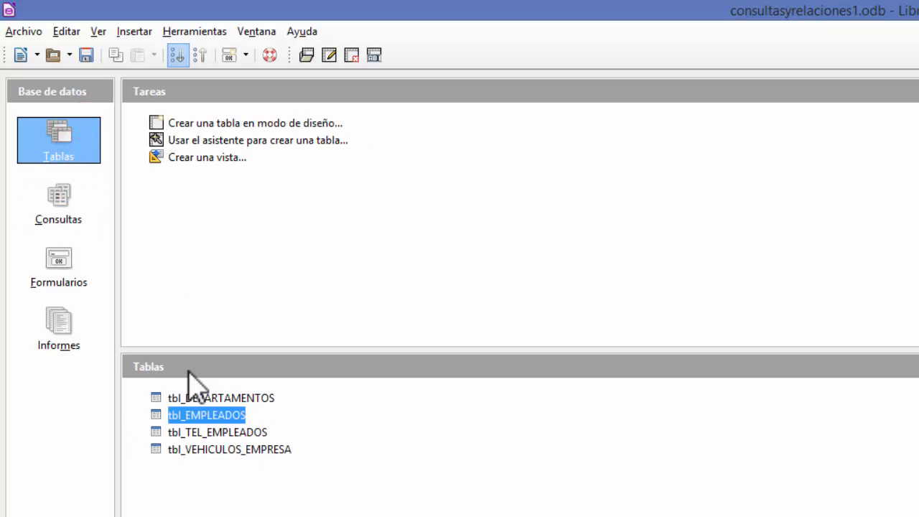
pyautogui.click(58, 201)
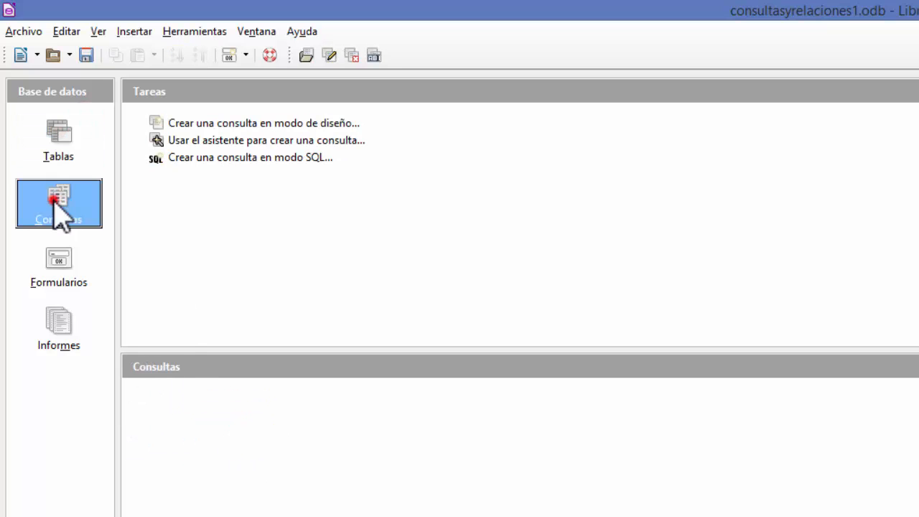
pyautogui.click(48, 257)
pyautogui.click(56, 322)
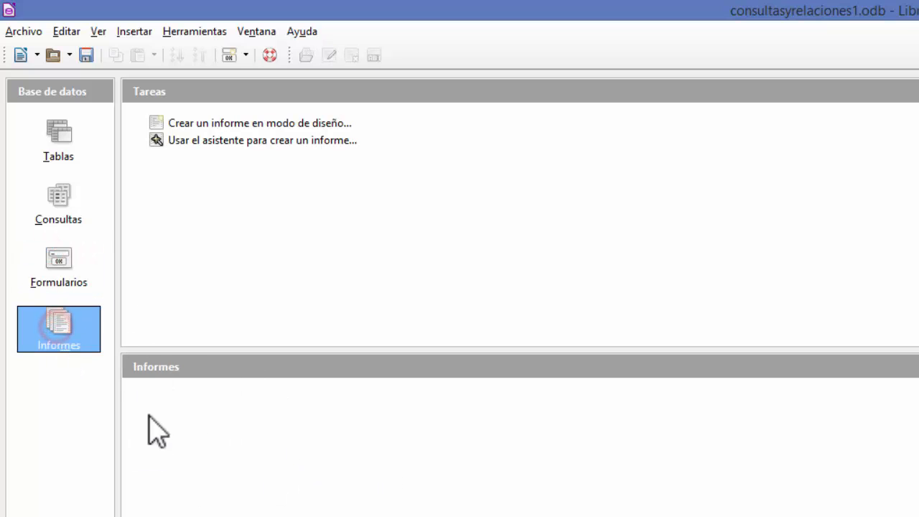
pyautogui.click(79, 160)
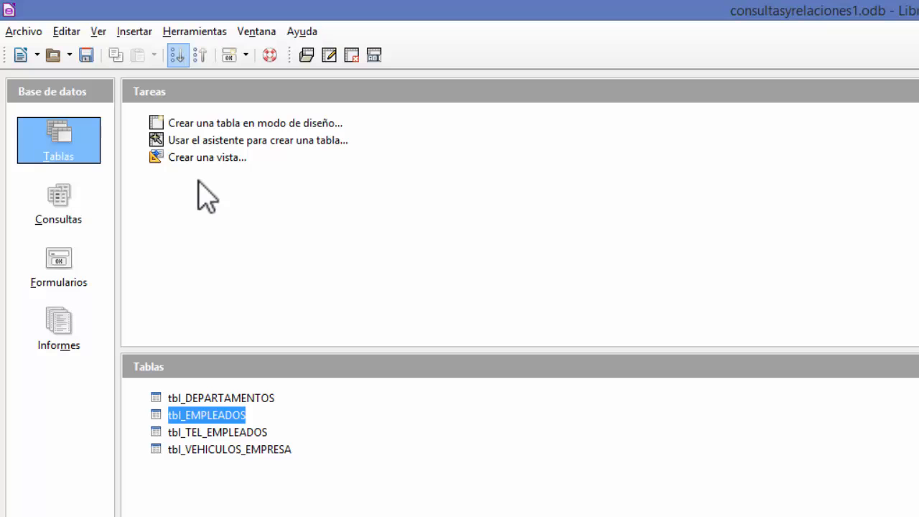
# - Create a new query in design mode and add tbl_EMPLEADOS as its only source table
pyautogui.click(75, 229)
pyautogui.click(201, 123)
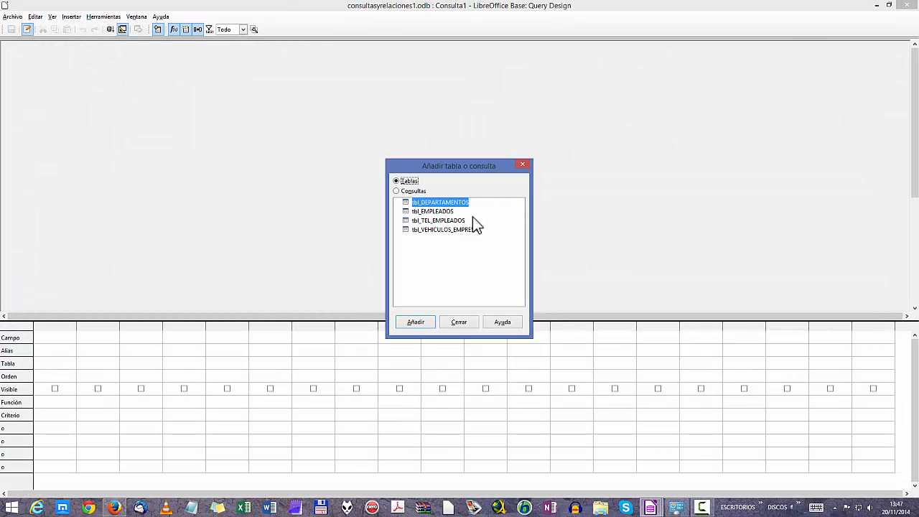
pyautogui.moveTo(472, 166); pyautogui.dragTo(475, 86)
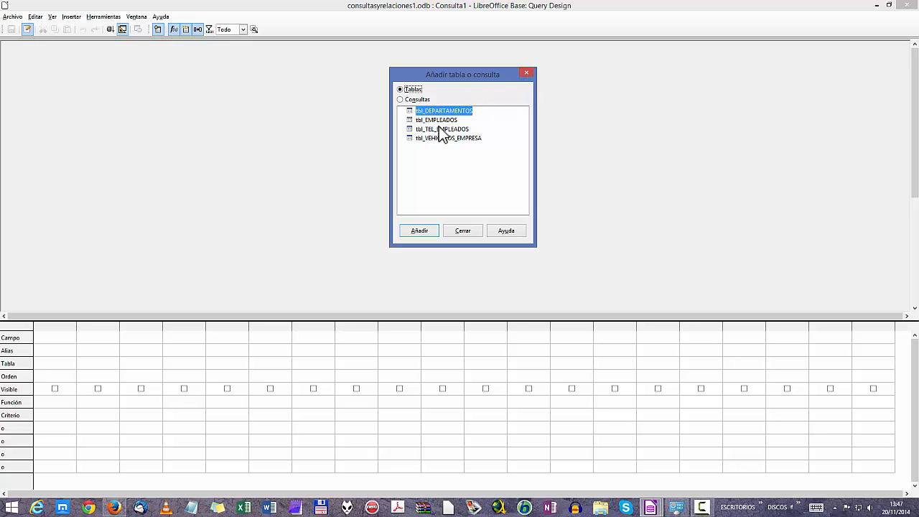
pyautogui.click(433, 119)
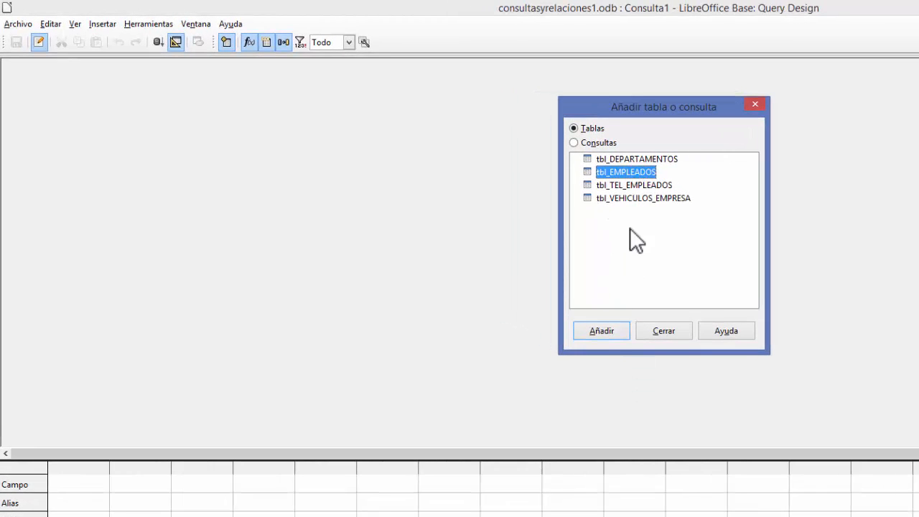
pyautogui.click(609, 330)
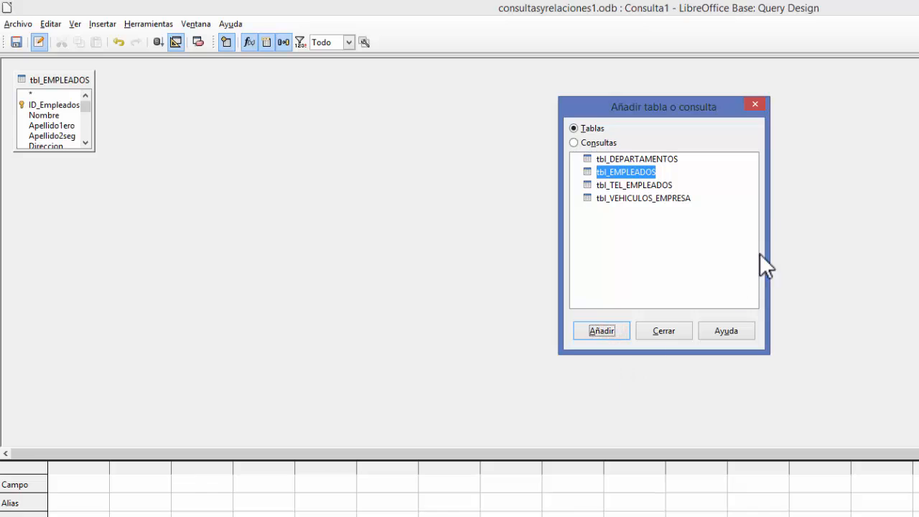
pyautogui.click(660, 331)
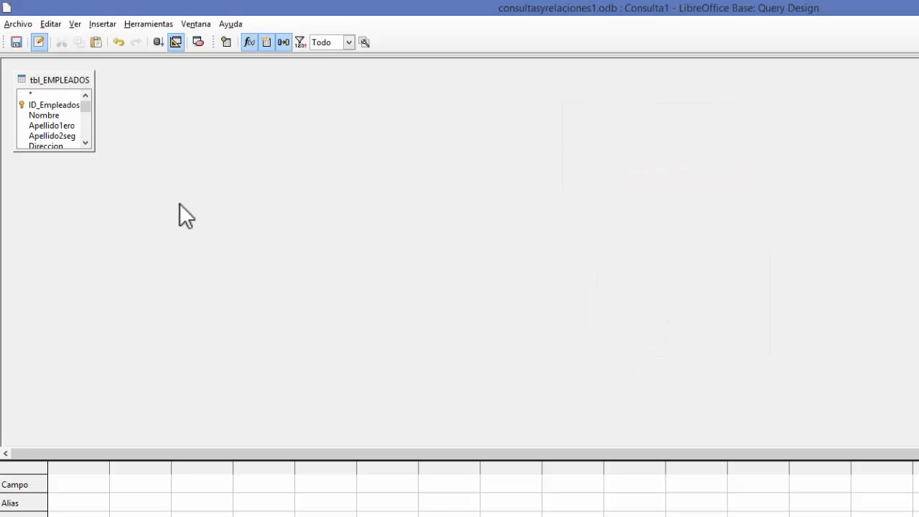
# - Reposition the tbl_EMPLEADOS box near the upper-left corner of the design area and enlarge it to show every field
pyautogui.click(45, 80)
pyautogui.moveTo(45, 81); pyautogui.dragTo(153, 366)
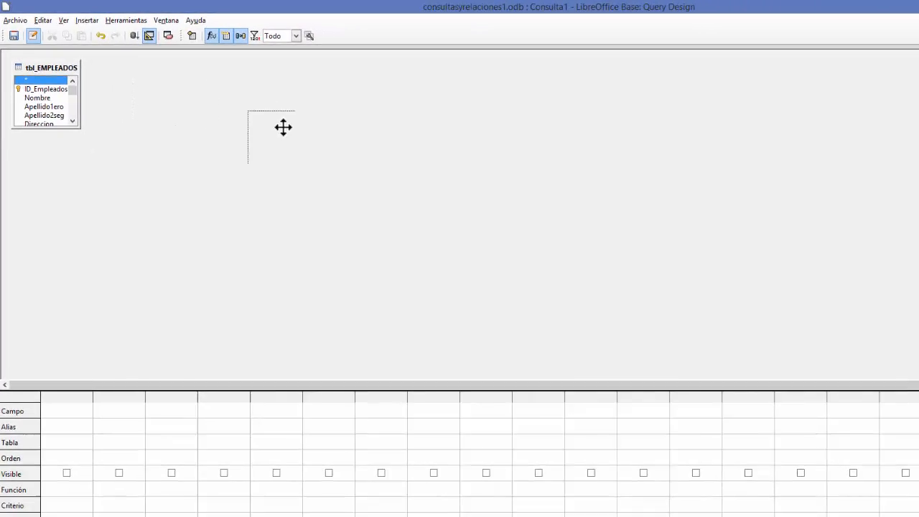
pyautogui.moveTo(107, 254); pyautogui.dragTo(41, 62)
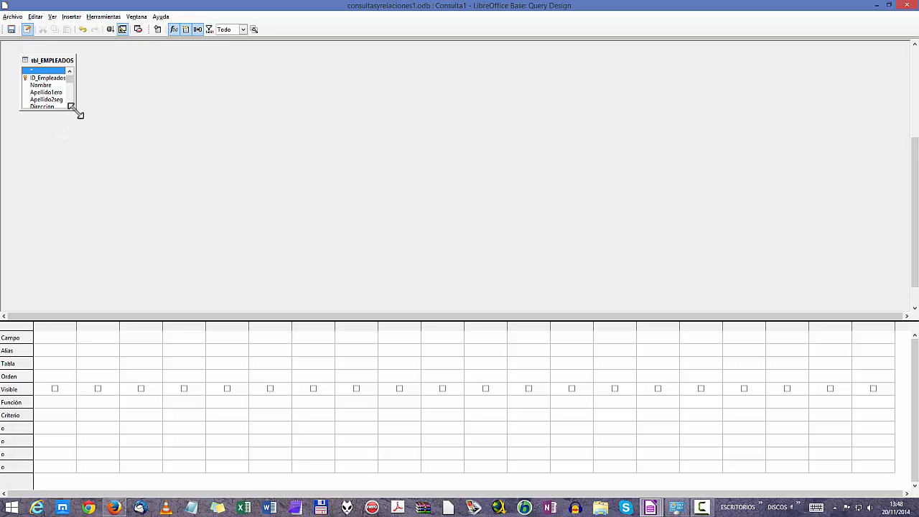
pyautogui.moveTo(75, 110); pyautogui.dragTo(100, 187)
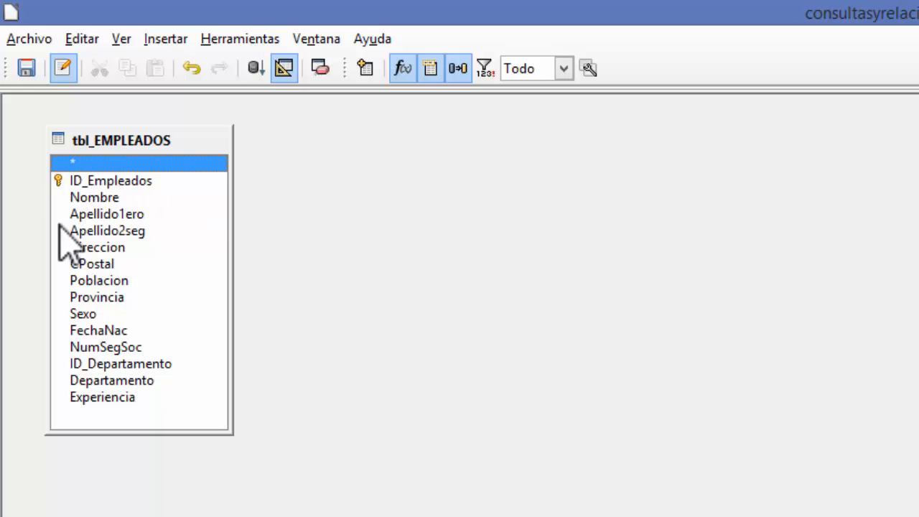
# - Go through the tbl_EMPLEADOS fields one by one, highlighting each from ID_Empleados to Poblacion
pyautogui.click(76, 183)
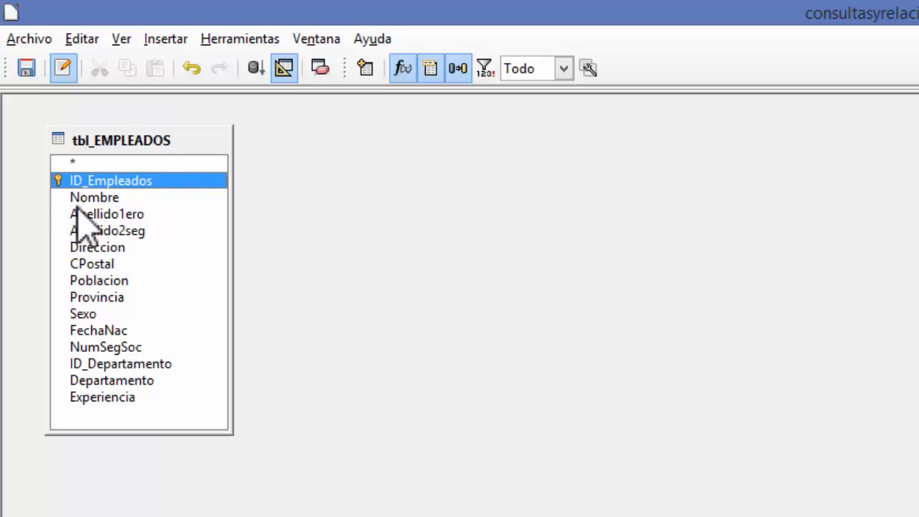
pyautogui.click(94, 198)
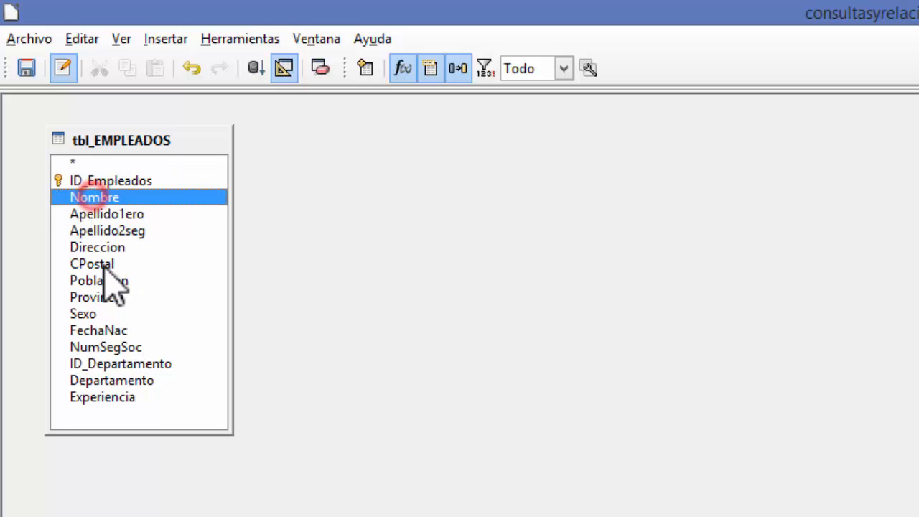
pyautogui.click(91, 214)
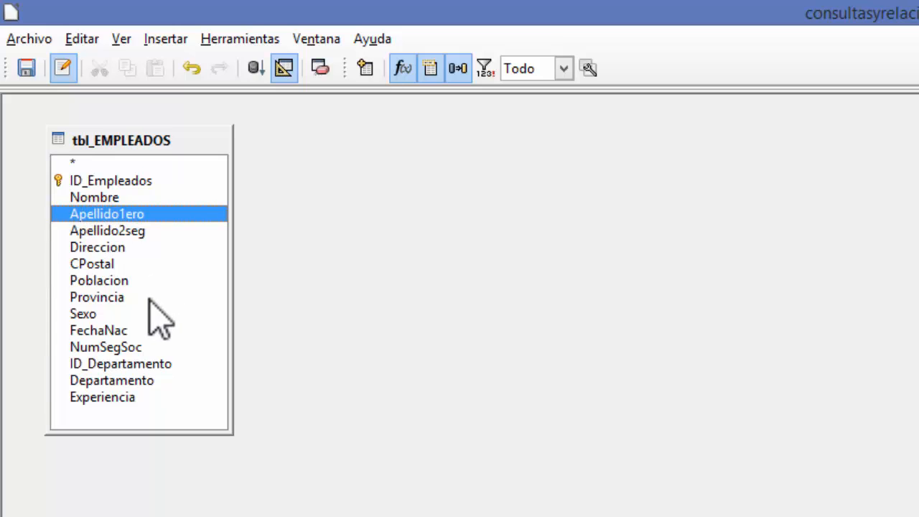
pyautogui.click(122, 230)
pyautogui.click(117, 247)
pyautogui.click(116, 264)
pyautogui.click(120, 281)
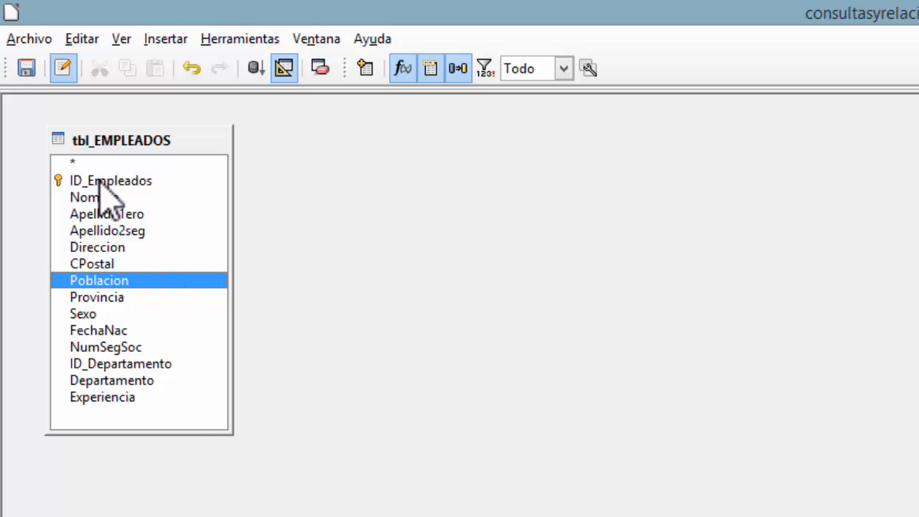
# - Add all fields of tbl_EMPLEADOS to the first query column with the asterisk entry, and widen that column
pyautogui.click(108, 162)
pyautogui.doubleClick(82, 164)
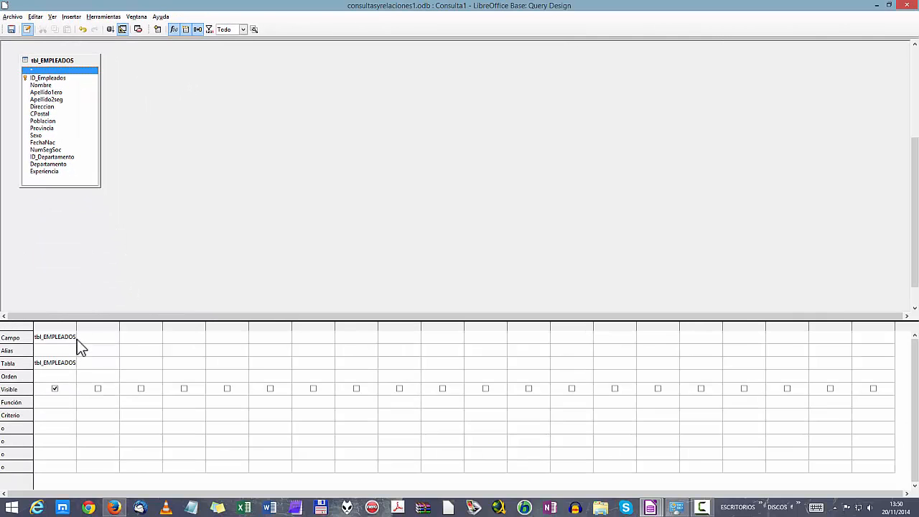
pyautogui.moveTo(76, 327); pyautogui.dragTo(113, 335)
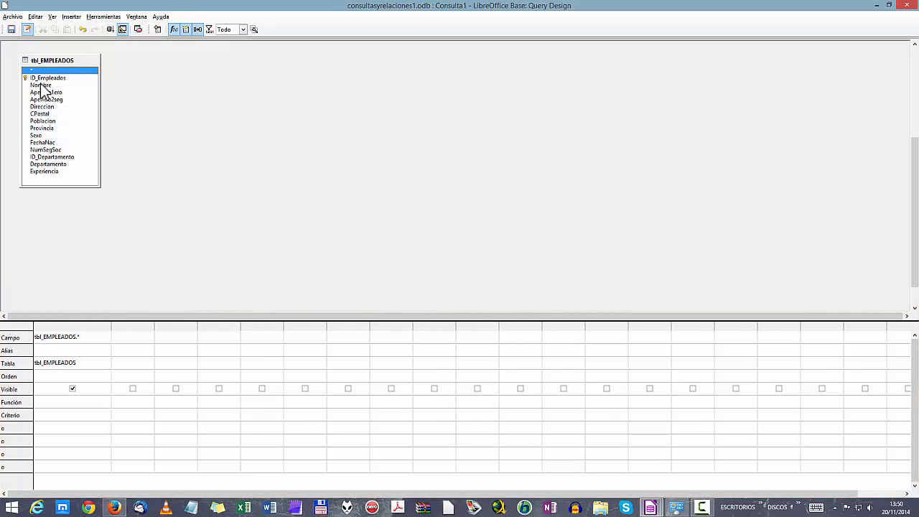
# - Run the query with all tbl_EMPLEADOS fields and browse the returned records from first to last
pyautogui.scroll(1, 31, 72)
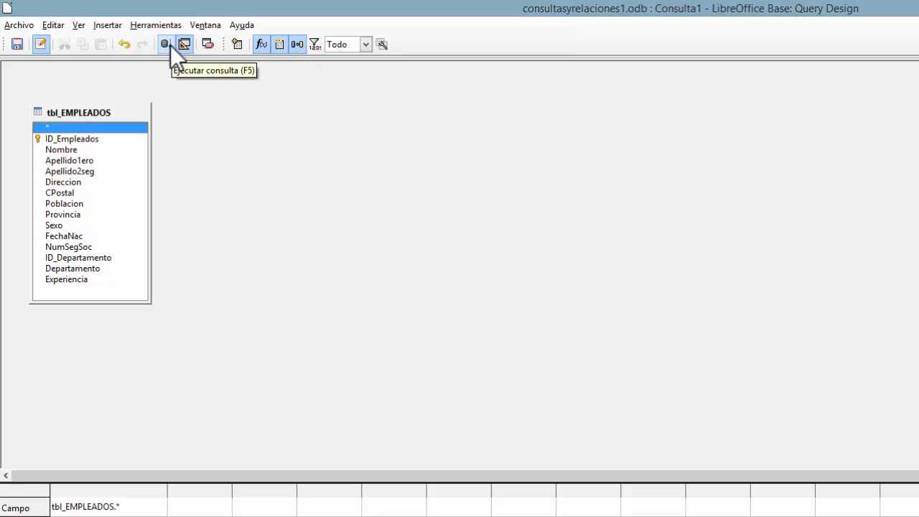
pyautogui.click(169, 45)
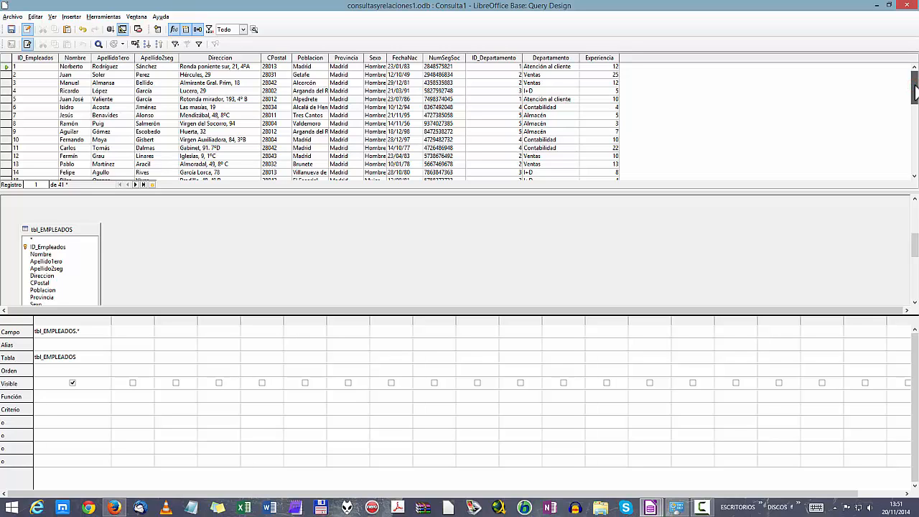
pyautogui.moveTo(915, 88); pyautogui.dragTo(915, 172)
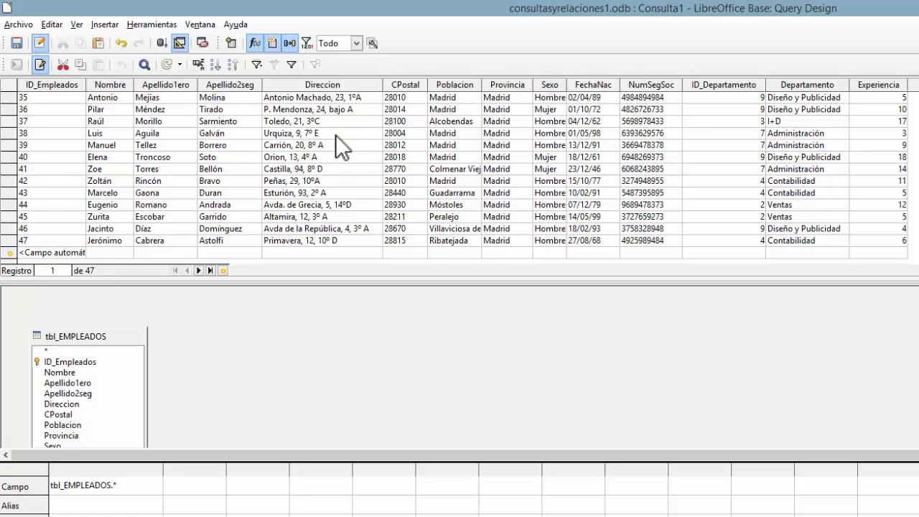
pyautogui.scroll(11, 866, 163)
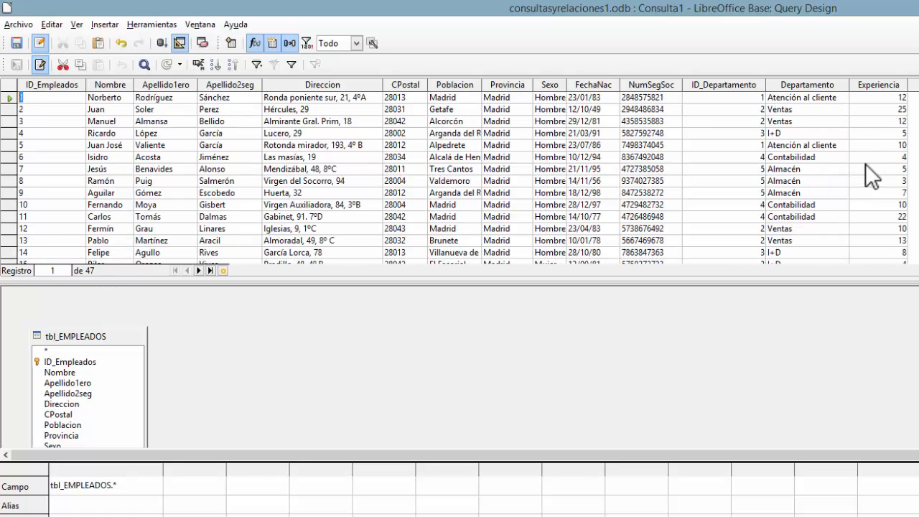
pyautogui.scroll(-11, 866, 164)
pyautogui.scroll(11, 864, 178)
pyautogui.scroll(-11, 864, 178)
pyautogui.scroll(8, 864, 178)
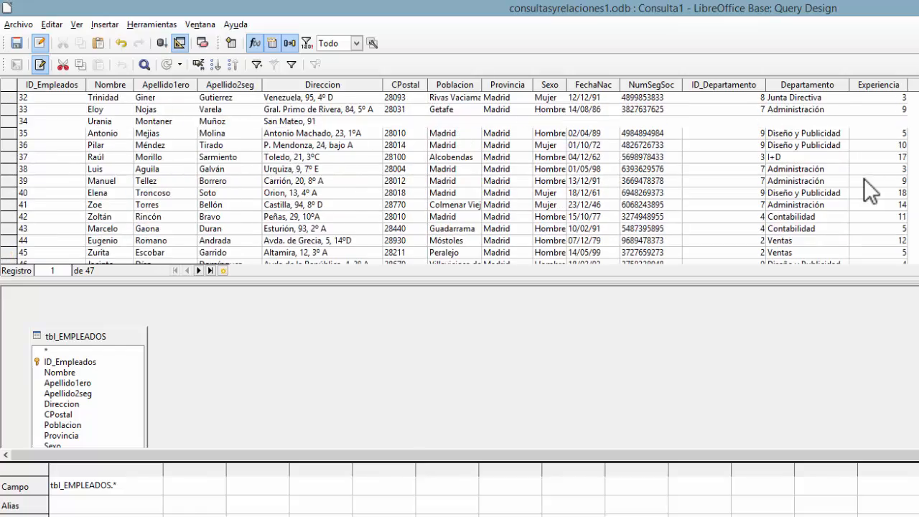
pyautogui.scroll(3, 797, 237)
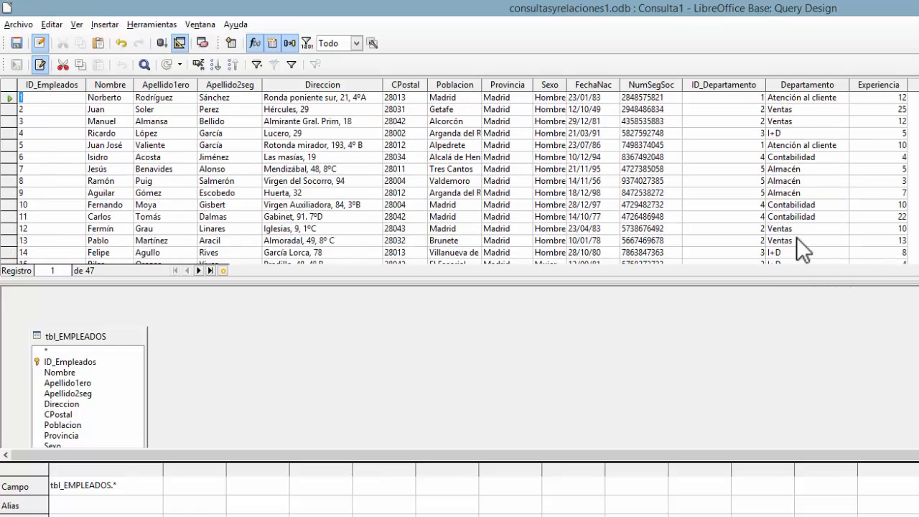
pyautogui.scroll(-11, 796, 237)
pyautogui.scroll(11, 797, 237)
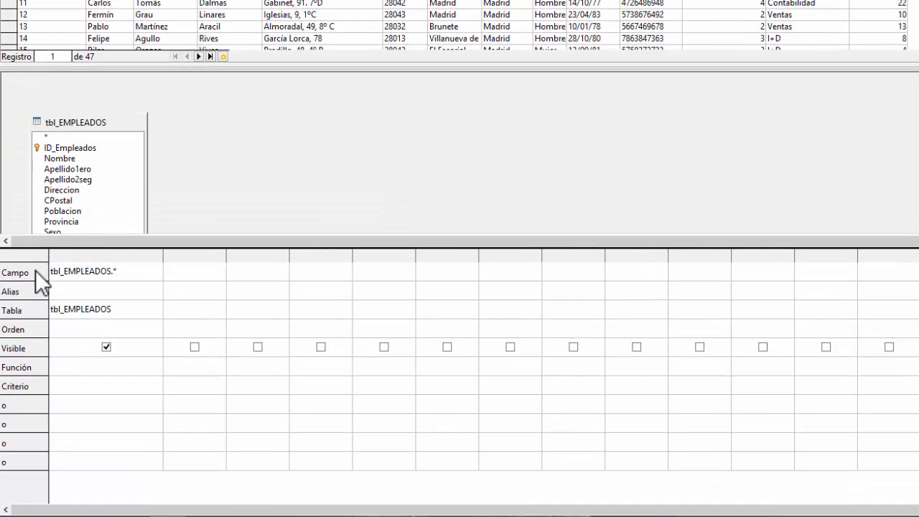
# - Try to run the query with the visibility of the tbl_EMPLEADOS.* column turned off
pyautogui.click(34, 271)
pyautogui.click(107, 348)
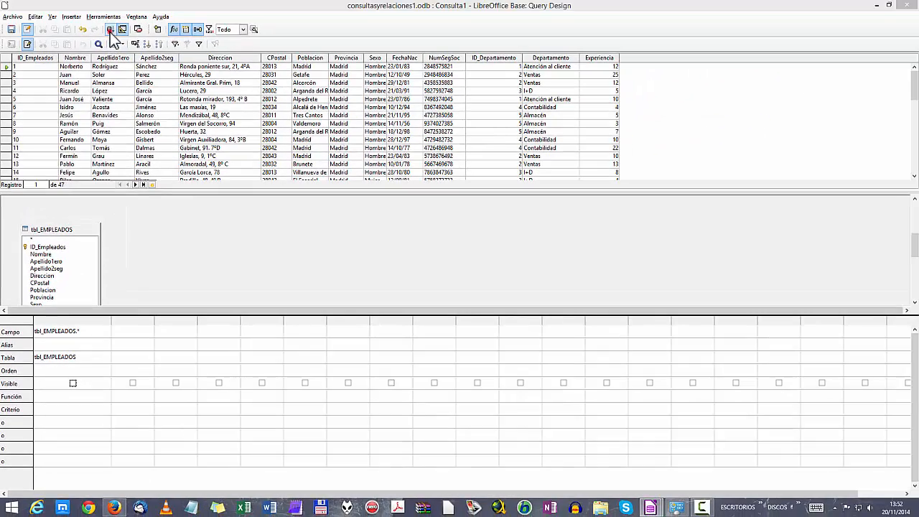
pyautogui.click(110, 30)
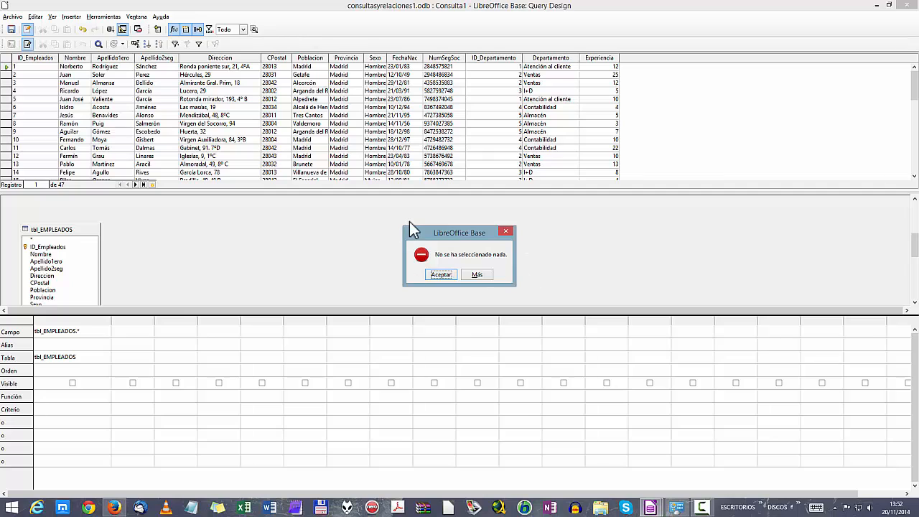
pyautogui.click(443, 278)
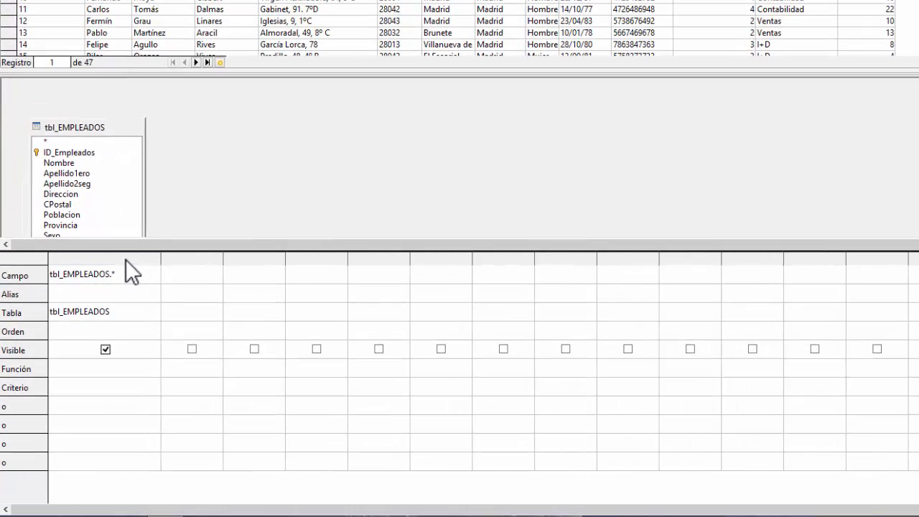
# - Delete the tbl_EMPLEADOS.* column from the query grid and try to run the query with no fields
pyautogui.click(125, 259)
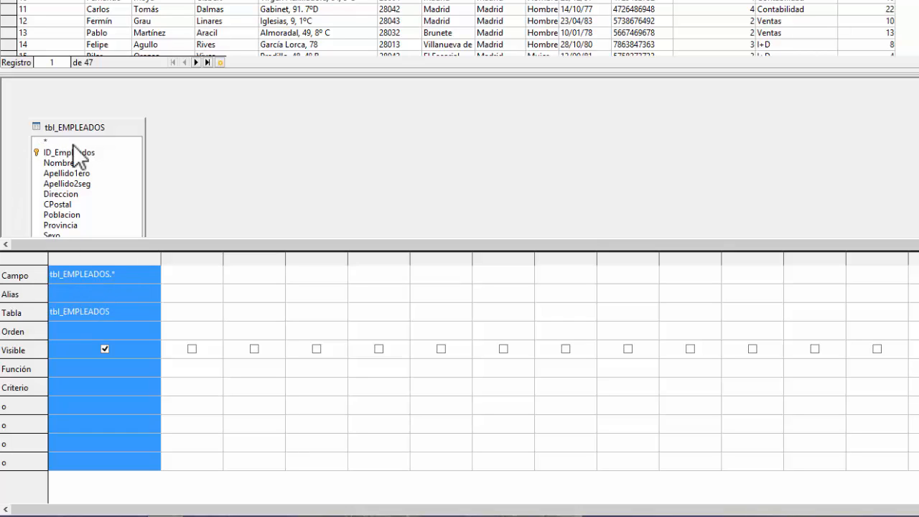
pyautogui.moveTo(75, 126); pyautogui.dragTo(74, 99)
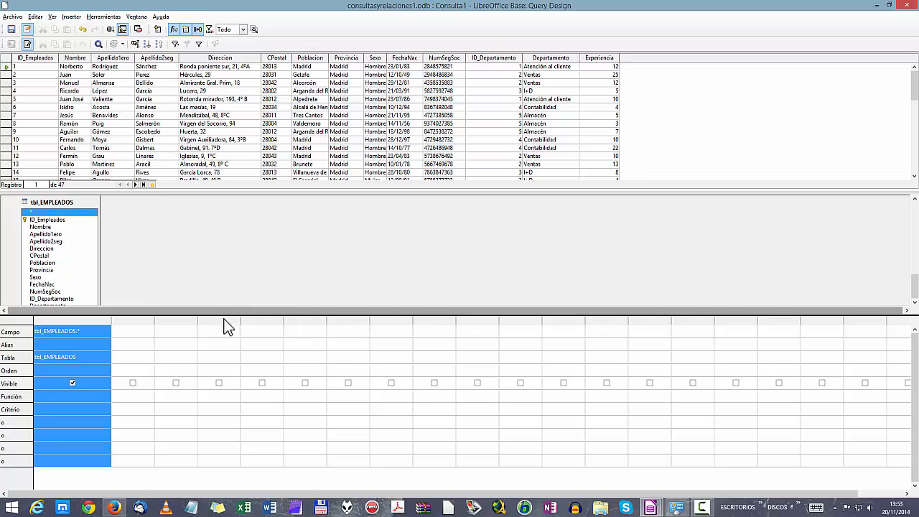
pyautogui.click(79, 318)
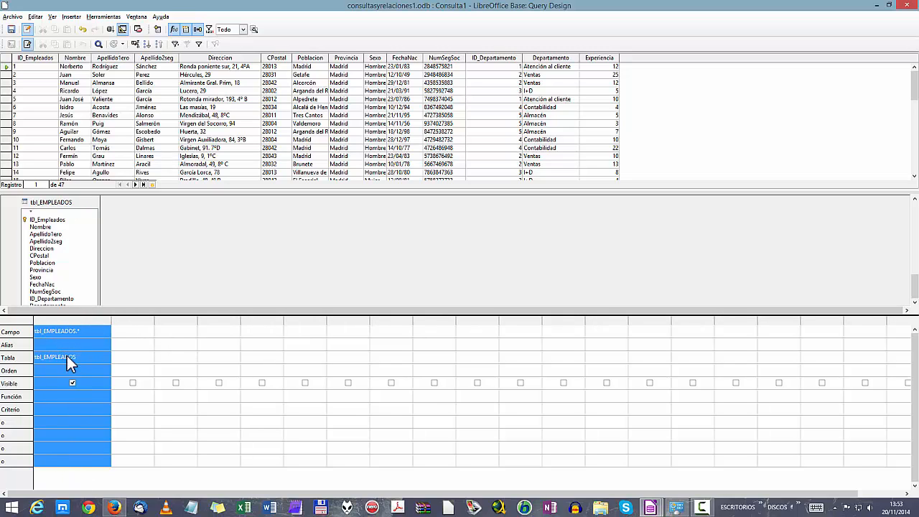
pyautogui.rightClick(62, 323)
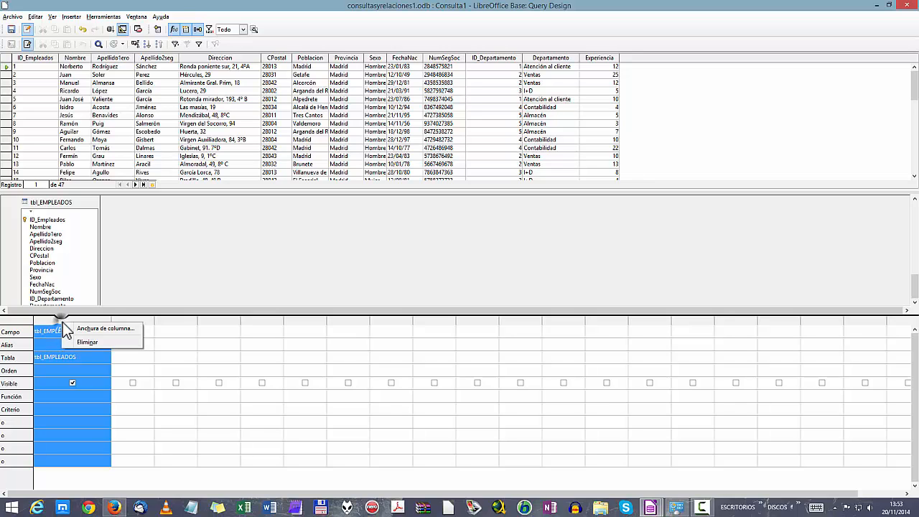
pyautogui.click(86, 340)
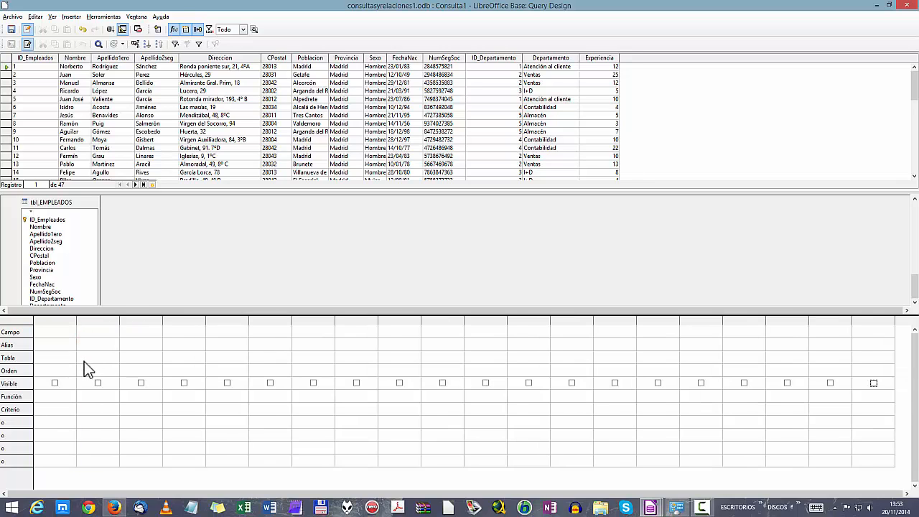
pyautogui.click(121, 29)
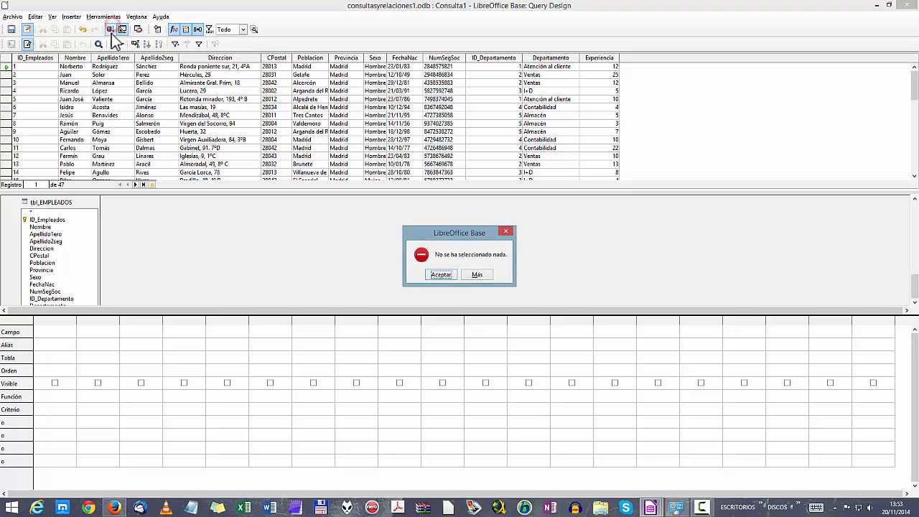
pyautogui.click(443, 277)
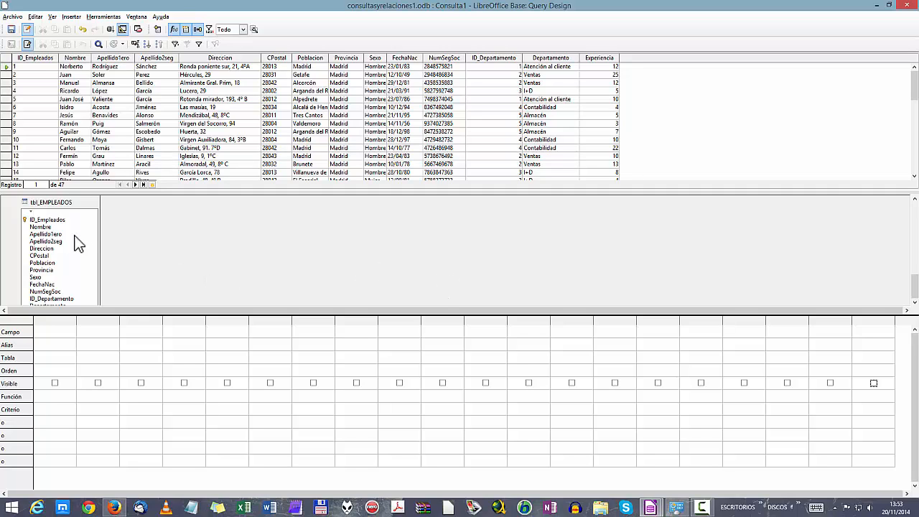
# - Add Nombre, Apellido1ero, Apellido2seg and Departamento as separate query columns, resizing the panes to show the whole field list
pyautogui.doubleClick(46, 228)
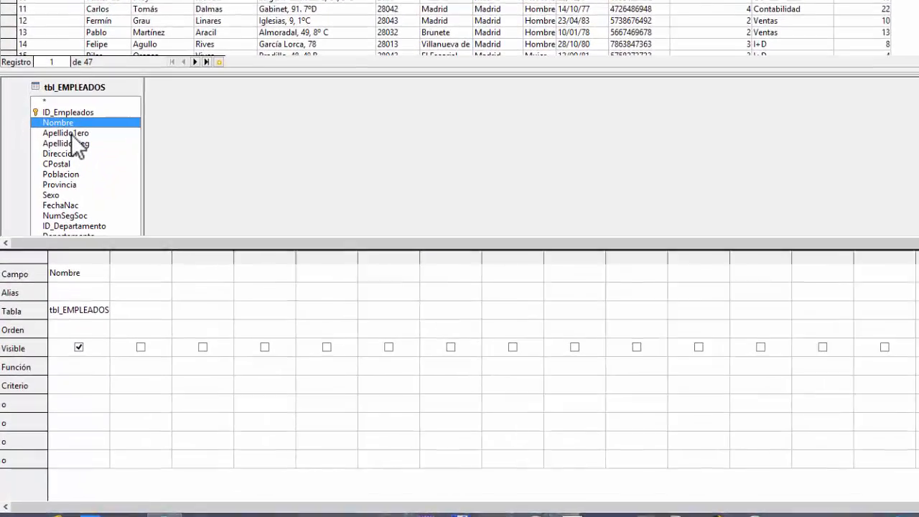
pyautogui.doubleClick(47, 234)
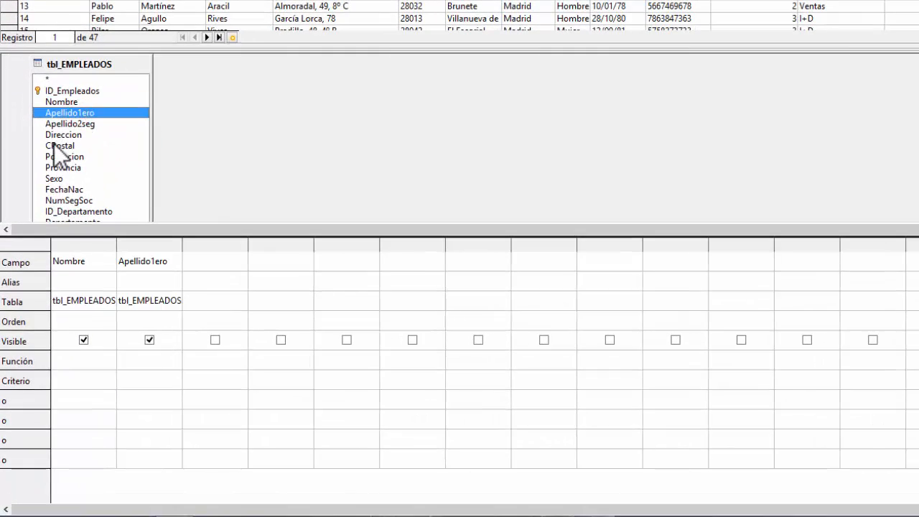
pyautogui.doubleClick(61, 122)
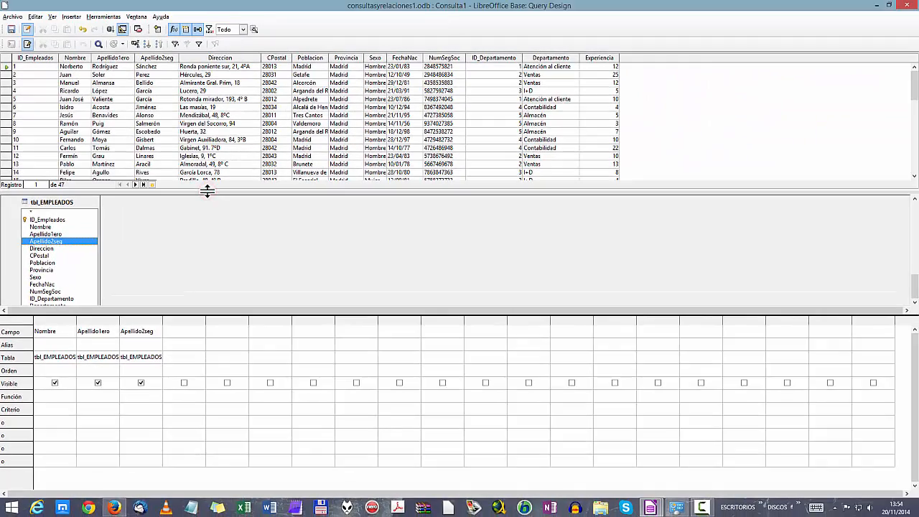
pyautogui.moveTo(206, 190); pyautogui.dragTo(243, 351)
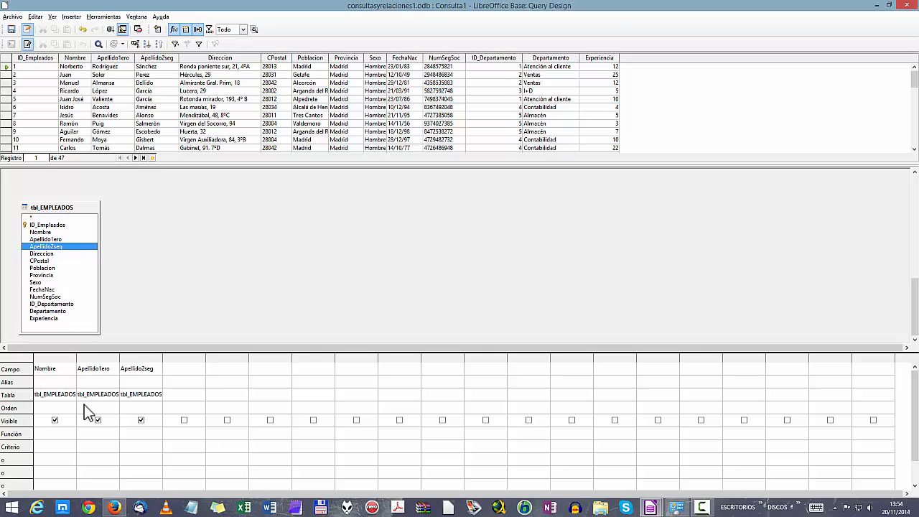
pyautogui.doubleClick(64, 311)
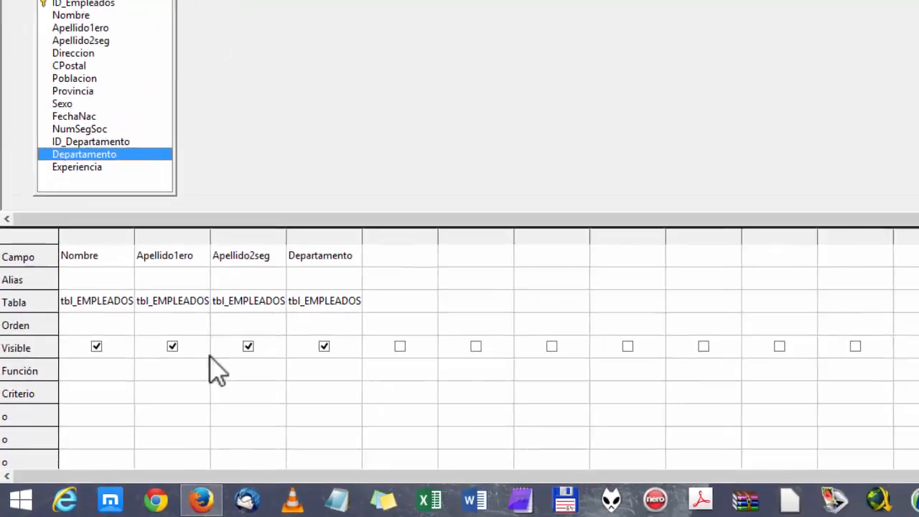
# - Run the four-field query and browse the returned records from first to last
pyautogui.click(112, 29)
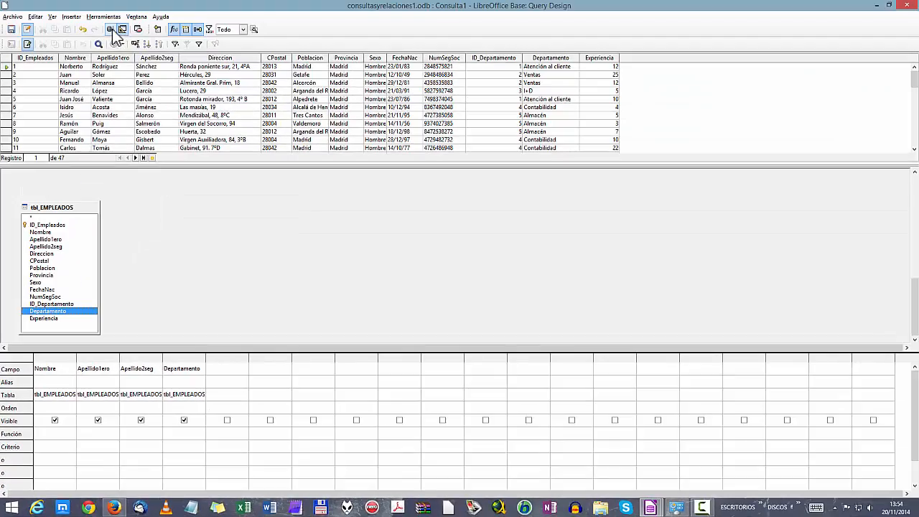
pyautogui.click(112, 29)
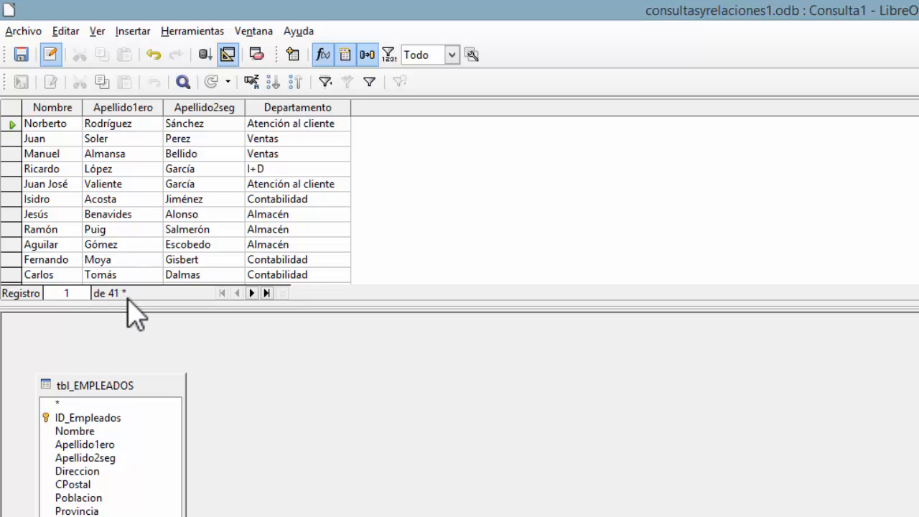
pyautogui.scroll(-5, 244, 188)
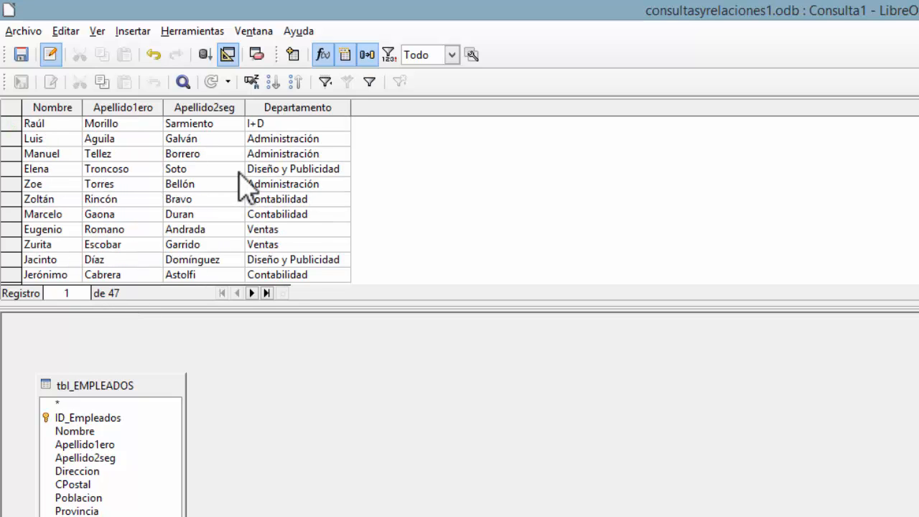
pyautogui.scroll(5, 244, 188)
pyautogui.scroll(-5, 240, 180)
pyautogui.scroll(5, 241, 179)
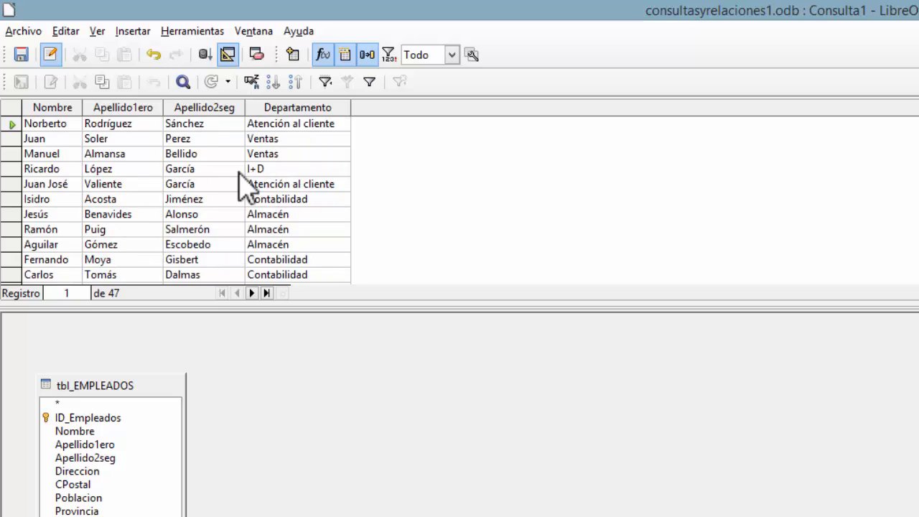
pyautogui.scroll(-5, 241, 180)
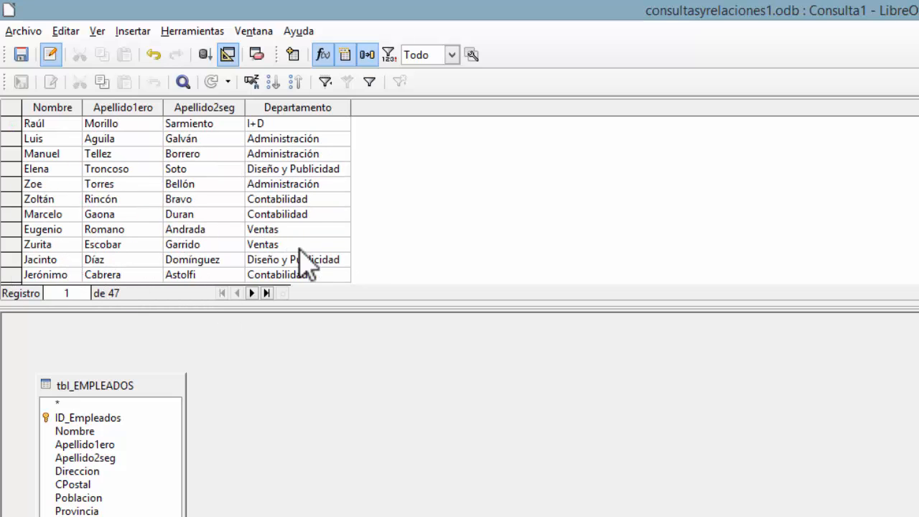
pyautogui.scroll(5, 298, 259)
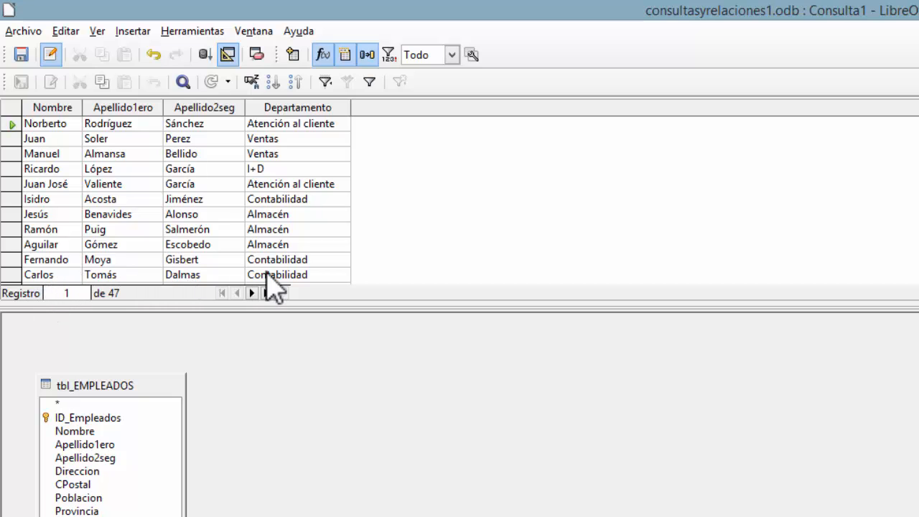
pyautogui.scroll(-4, 263, 211)
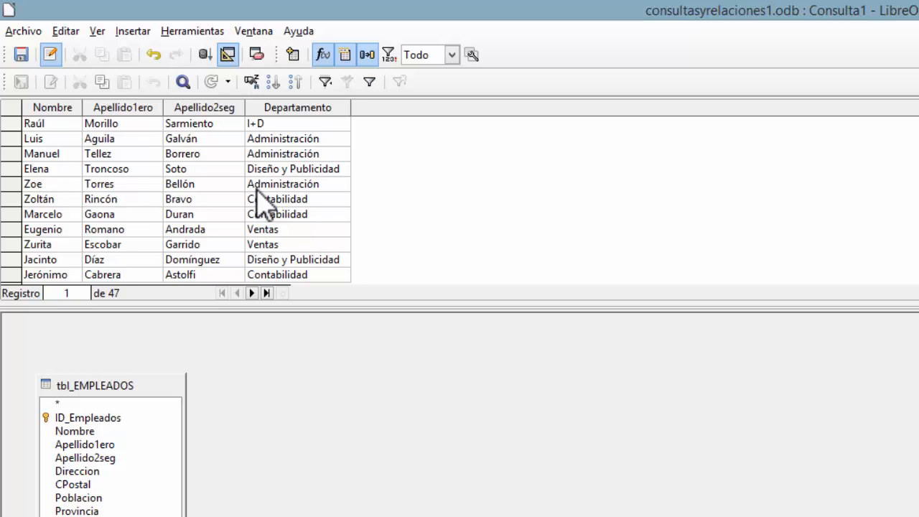
pyautogui.scroll(4, 257, 189)
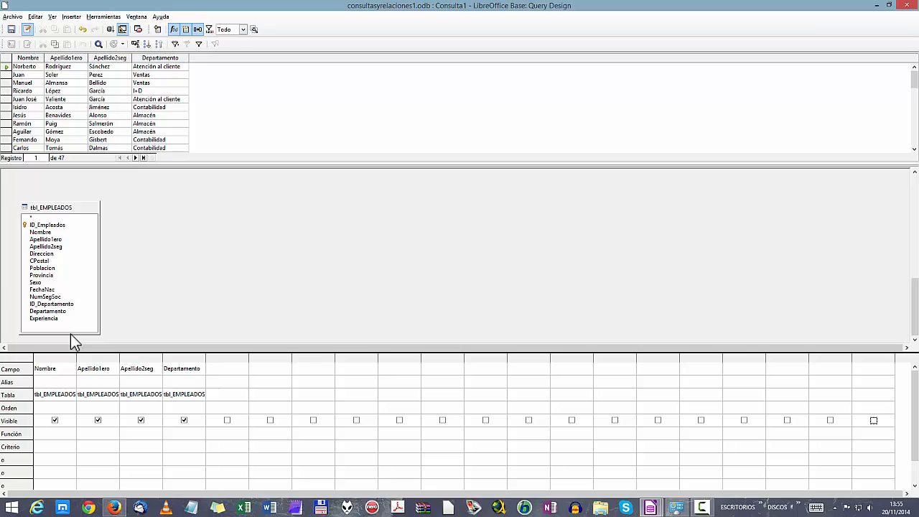
# - Hide the Apellido2seg column from the output, rerun the query and look through the resulting records
pyautogui.click(141, 421)
pyautogui.click(111, 29)
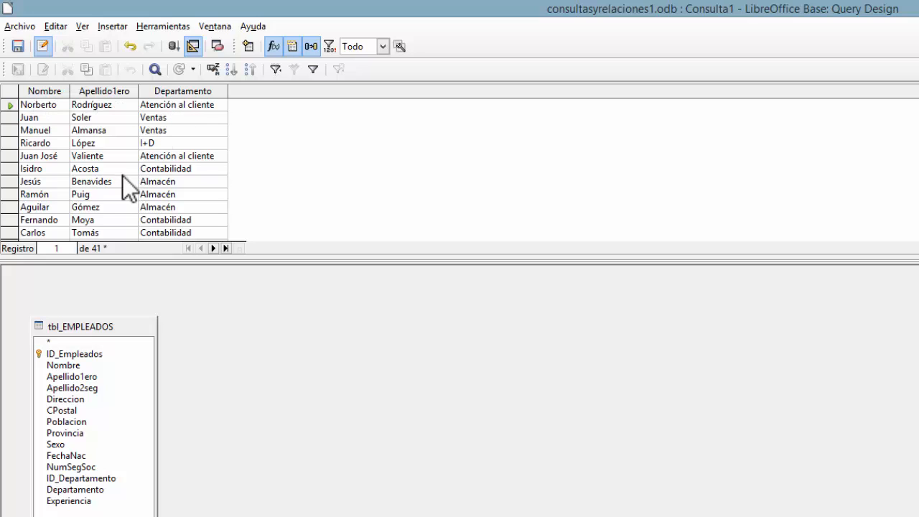
pyautogui.scroll(-3, 196, 167)
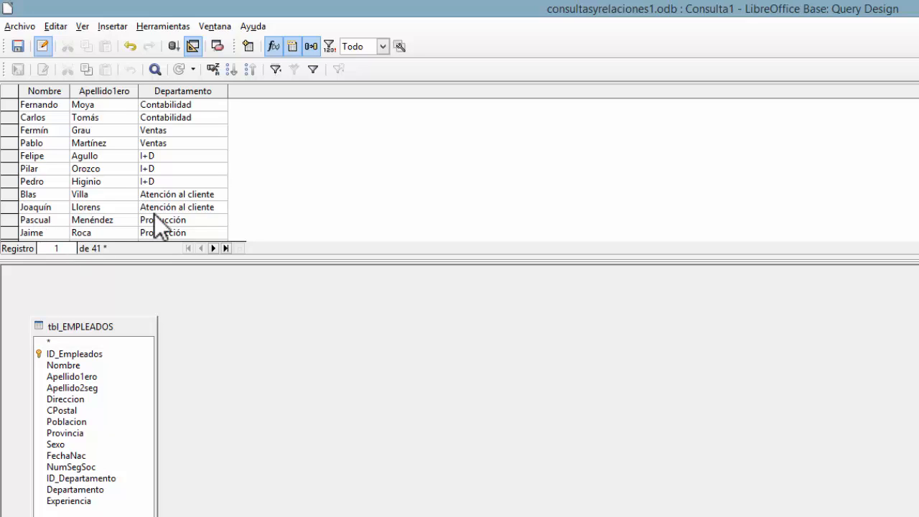
pyautogui.scroll(-4, 155, 214)
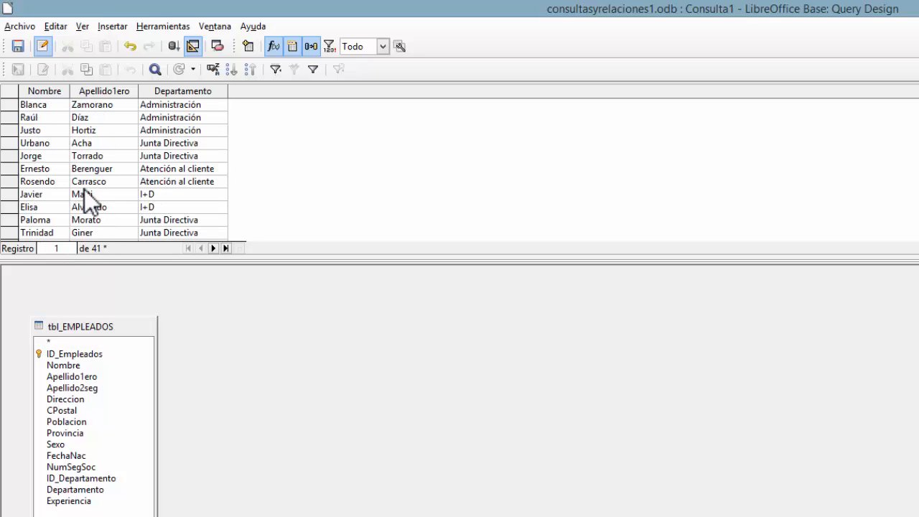
pyautogui.scroll(-2, 181, 201)
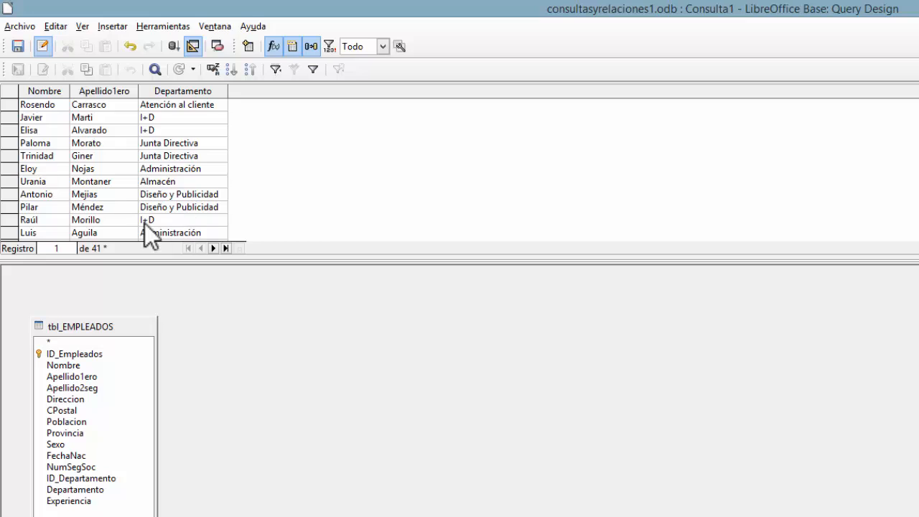
pyautogui.scroll(-1, 145, 223)
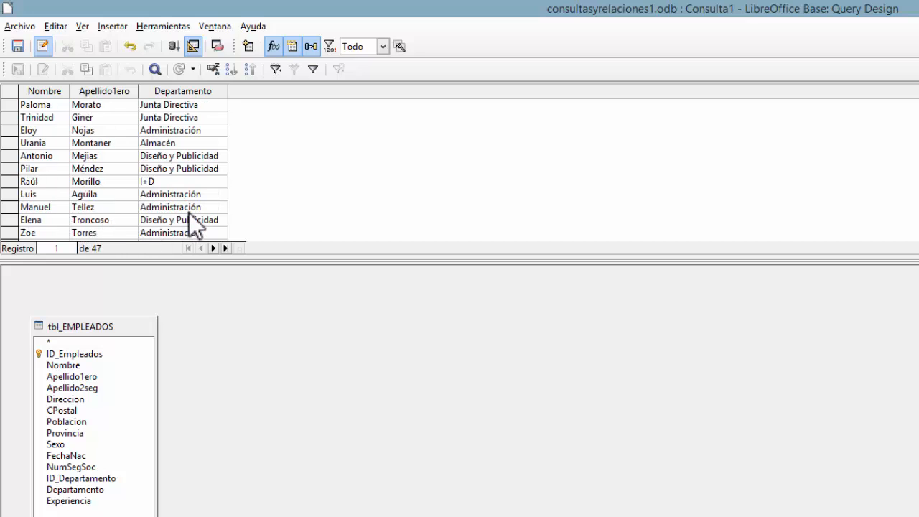
# - Make the Apellido2seg column visible in the output again and rerun the query
pyautogui.scroll(-2, 189, 213)
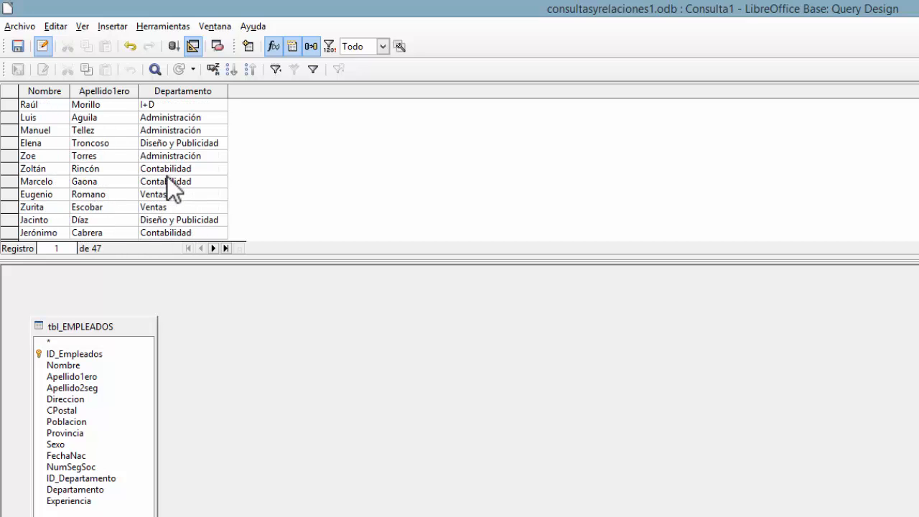
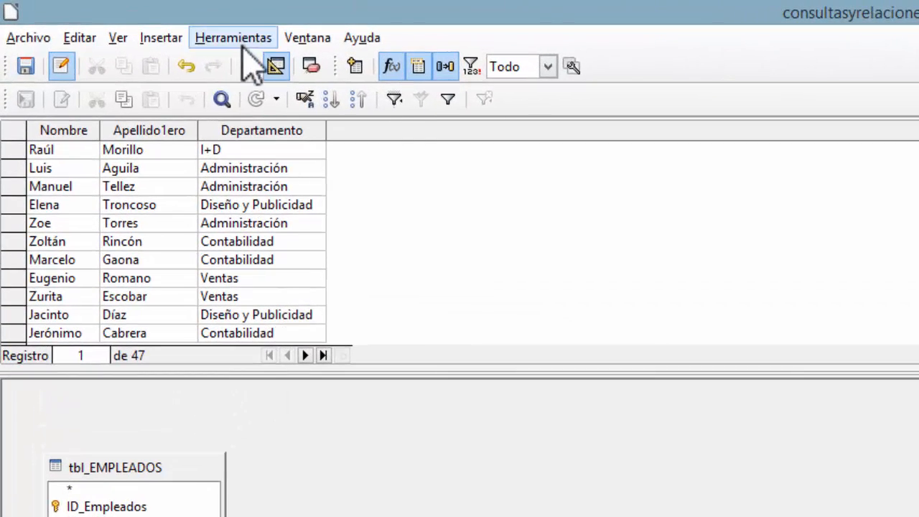
pyautogui.click(248, 66)
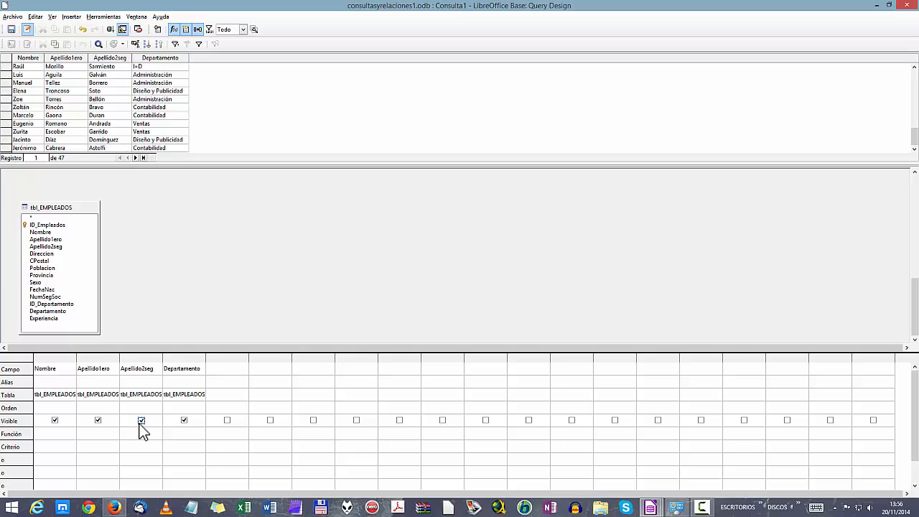
# - Try to select all columns of the query grid together so they can be deleted at once
pyautogui.click(14, 357)
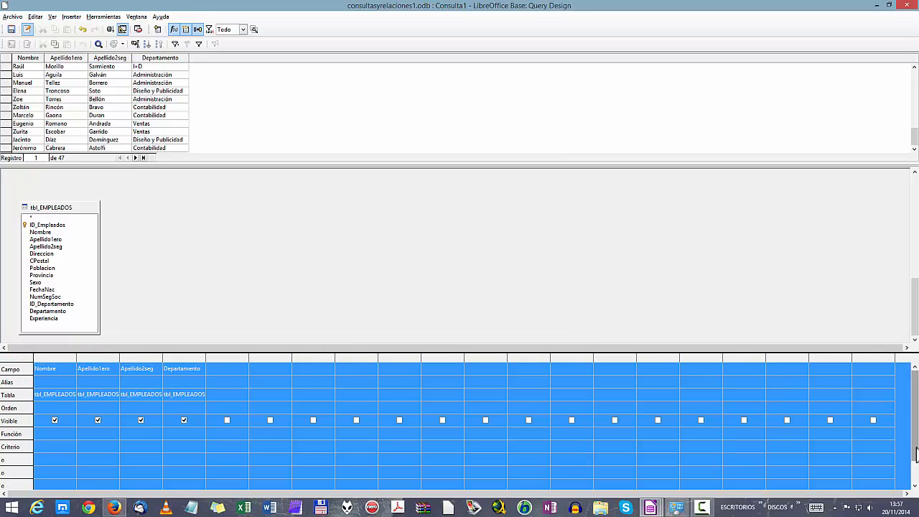
pyautogui.rightClick(55, 357)
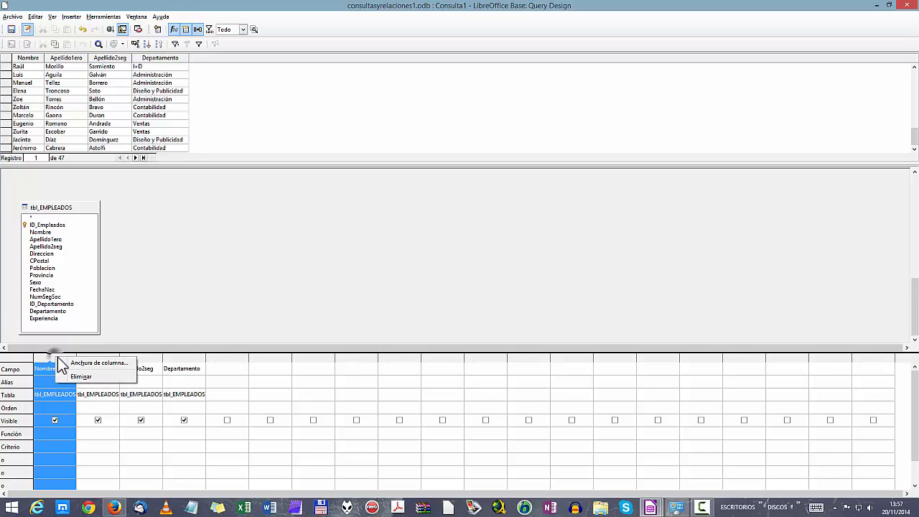
pyautogui.click(12, 356)
pyautogui.click(12, 356)
pyautogui.click(13, 360)
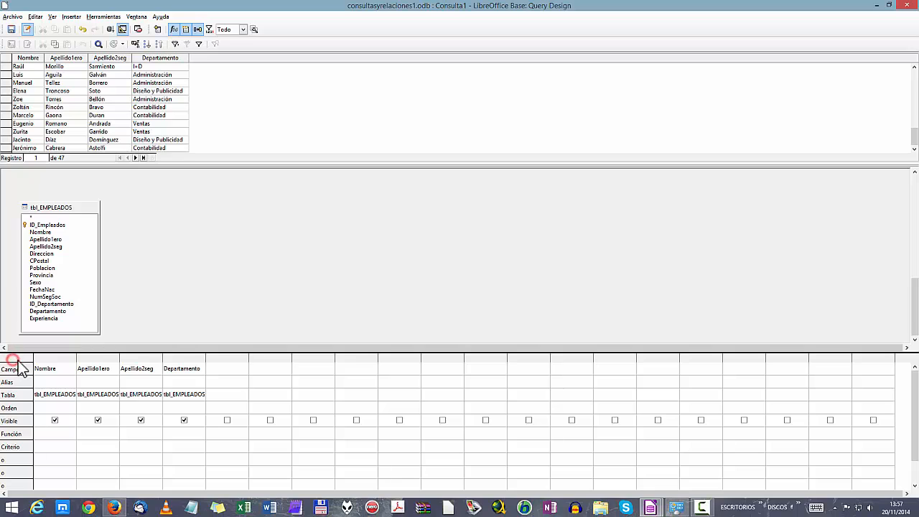
pyautogui.click(69, 359)
pyautogui.click(100, 358)
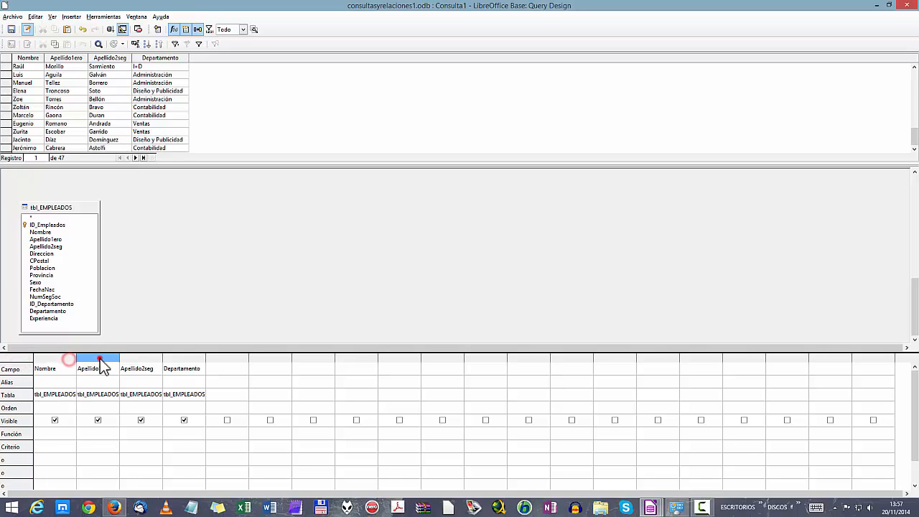
pyautogui.click(133, 359)
pyautogui.click(189, 358)
pyautogui.click(12, 357)
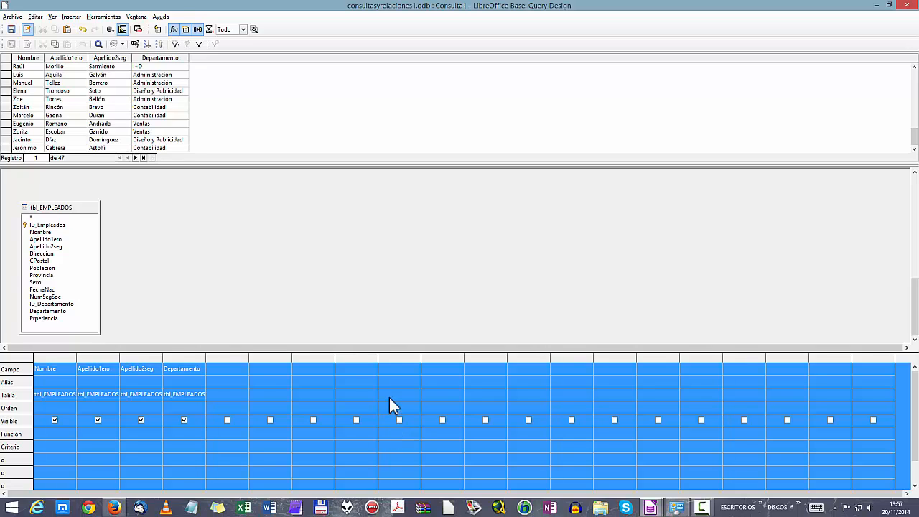
pyautogui.click(62, 360)
pyautogui.rightClick(62, 361)
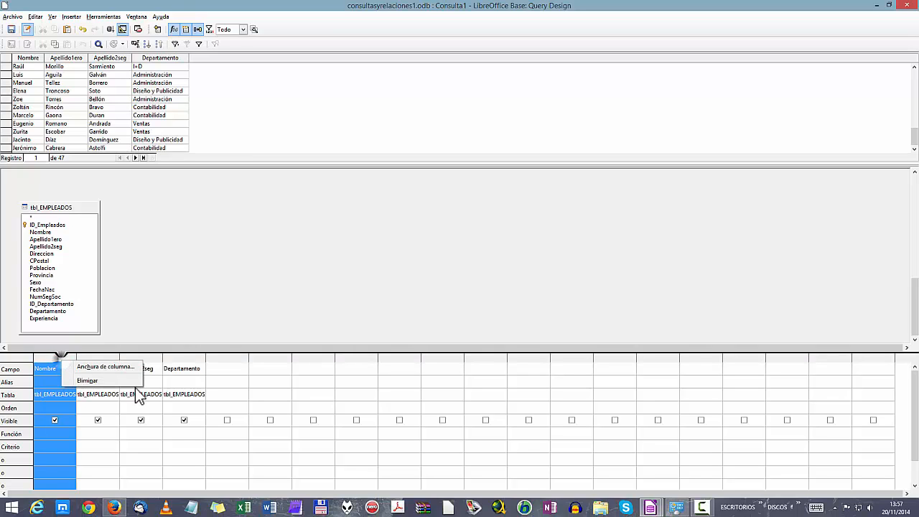
pyautogui.click(199, 361)
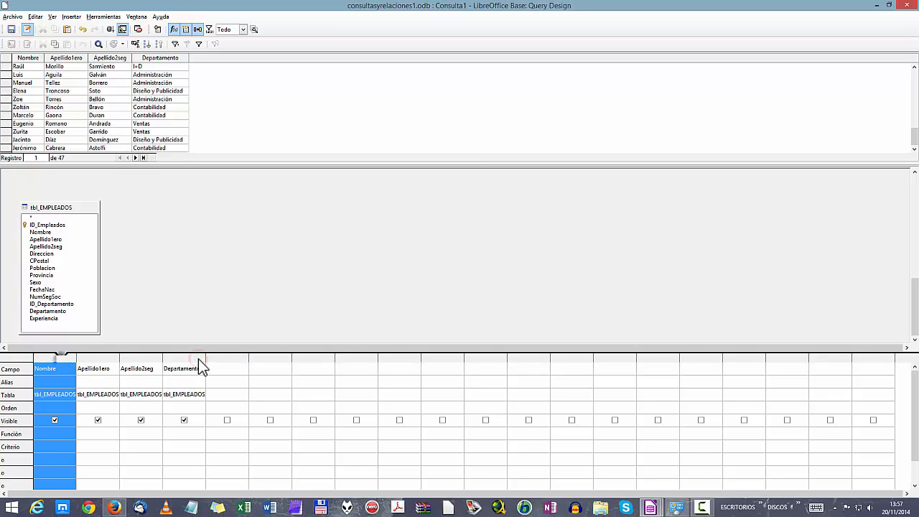
# - Delete the Nombre and Apellido1ero columns from the query grid one by one
pyautogui.rightClick(70, 361)
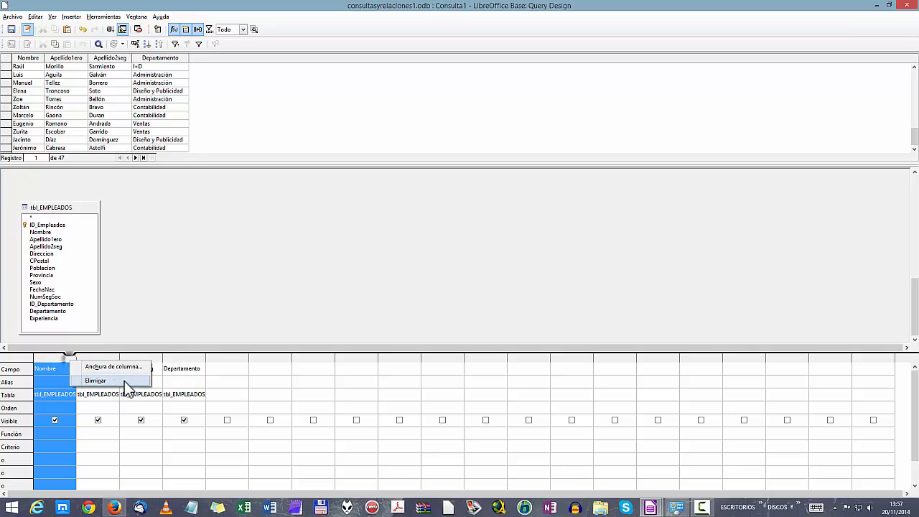
pyautogui.click(126, 381)
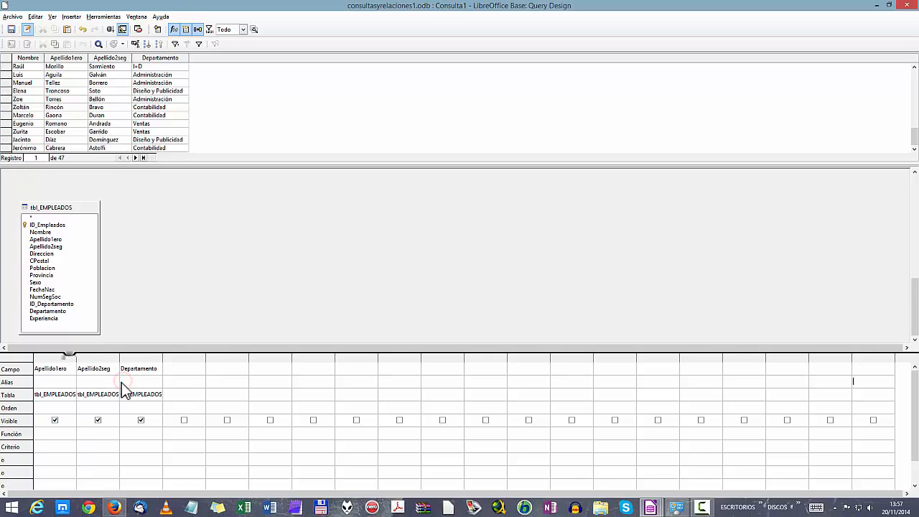
pyautogui.click(69, 359)
pyautogui.rightClick(69, 359)
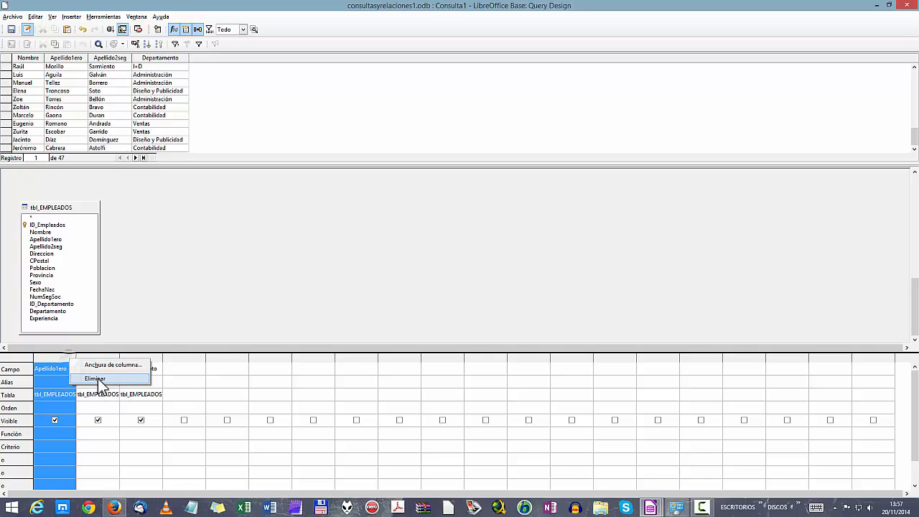
pyautogui.click(98, 379)
# - Delete the Apellido2seg and Departamento columns from the query grid and try to run the query with no fields
pyautogui.click(72, 359)
pyautogui.click(93, 359)
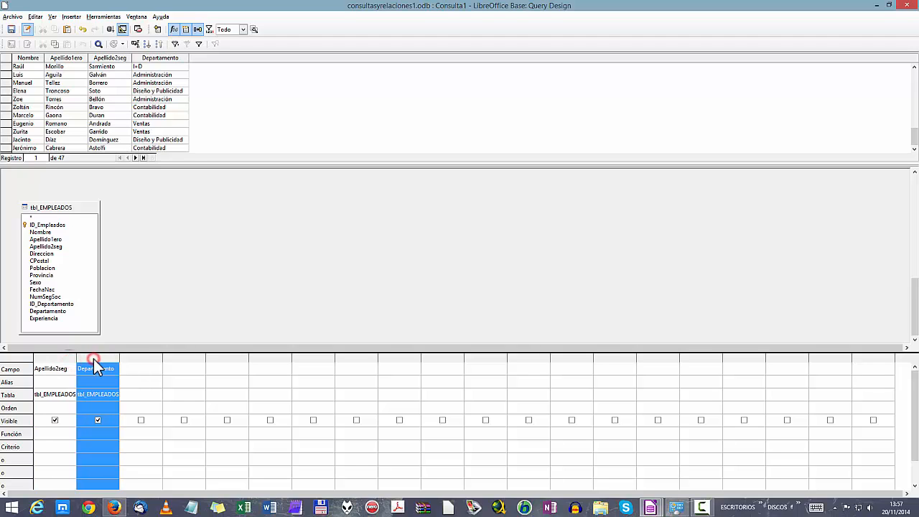
pyautogui.click(67, 359)
pyautogui.click(94, 359)
pyautogui.click(65, 359)
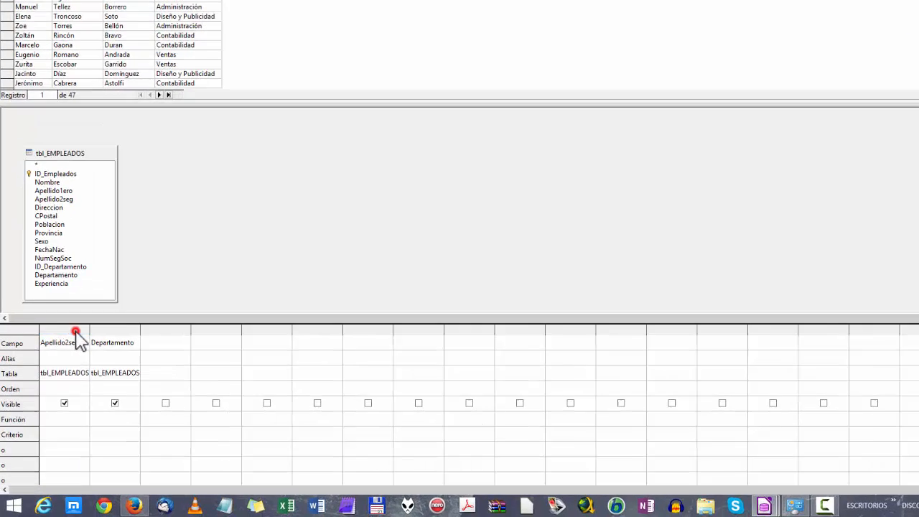
pyautogui.rightClick(64, 360)
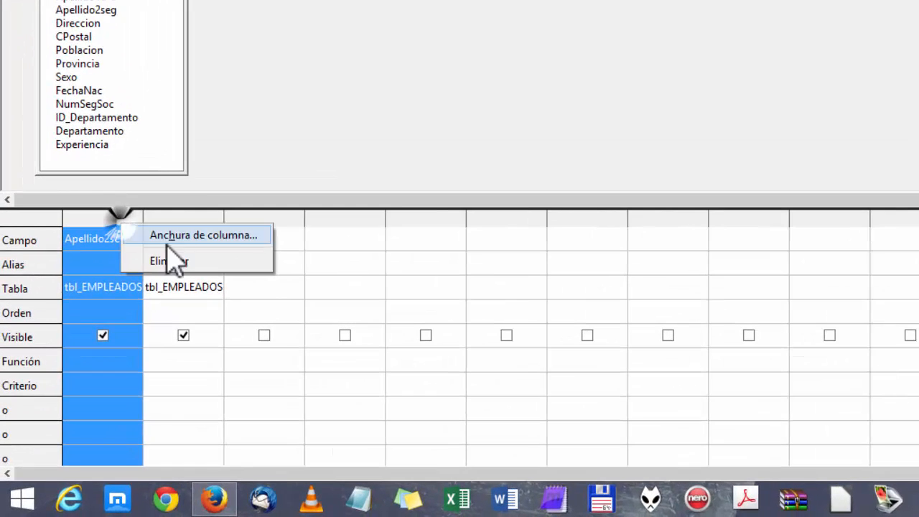
pyautogui.click(179, 260)
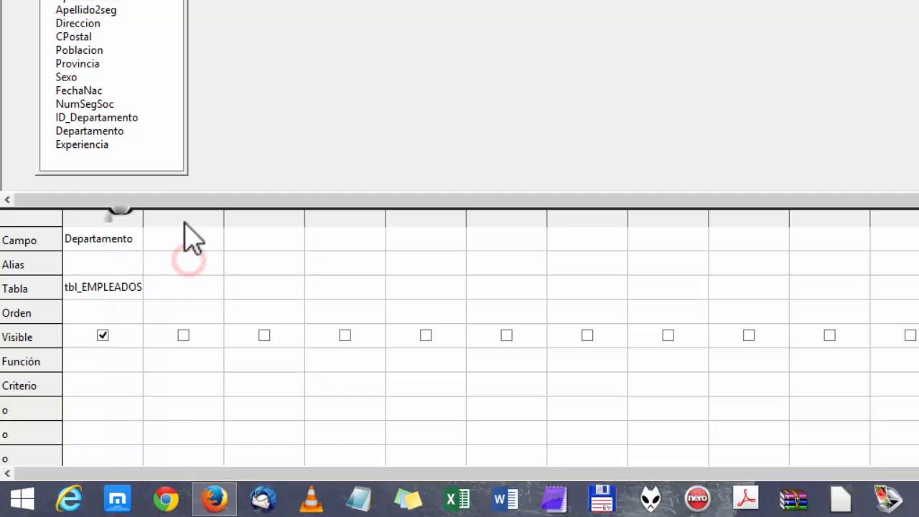
pyautogui.click(124, 221)
pyautogui.rightClick(123, 223)
pyautogui.click(169, 260)
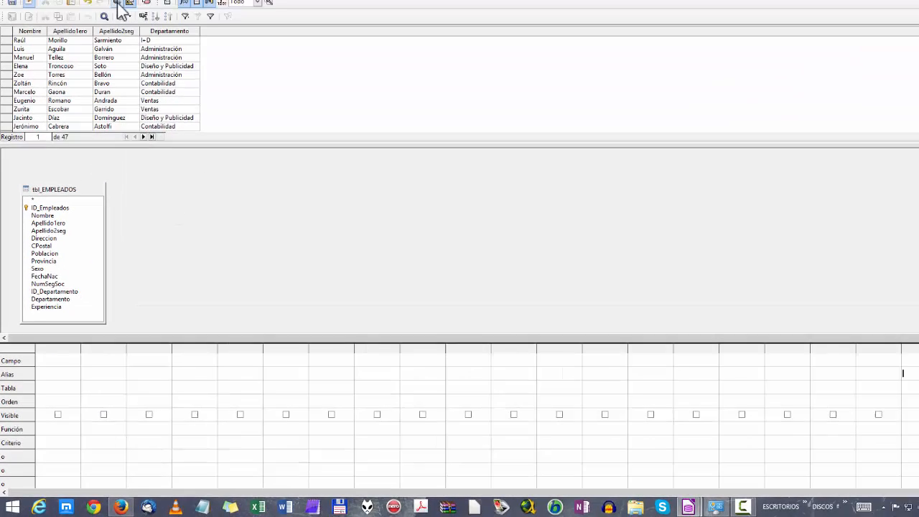
pyautogui.click(119, 4)
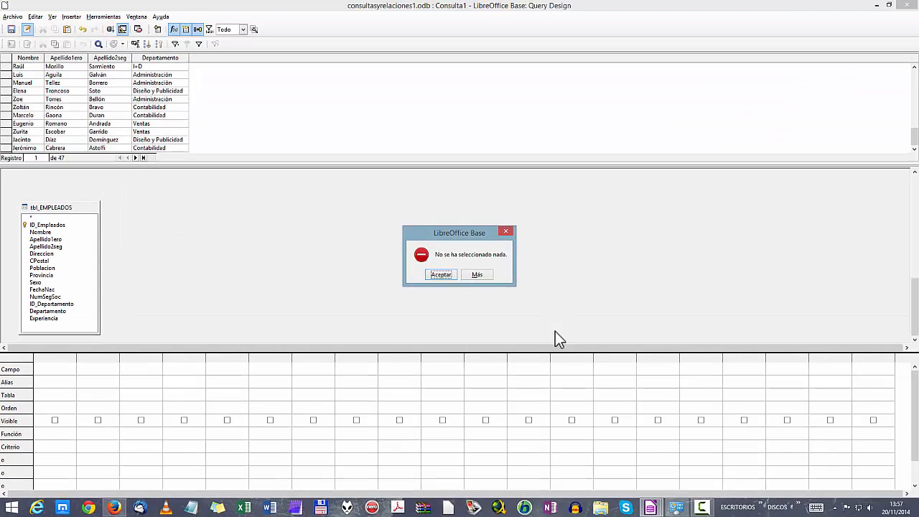
pyautogui.click(478, 258)
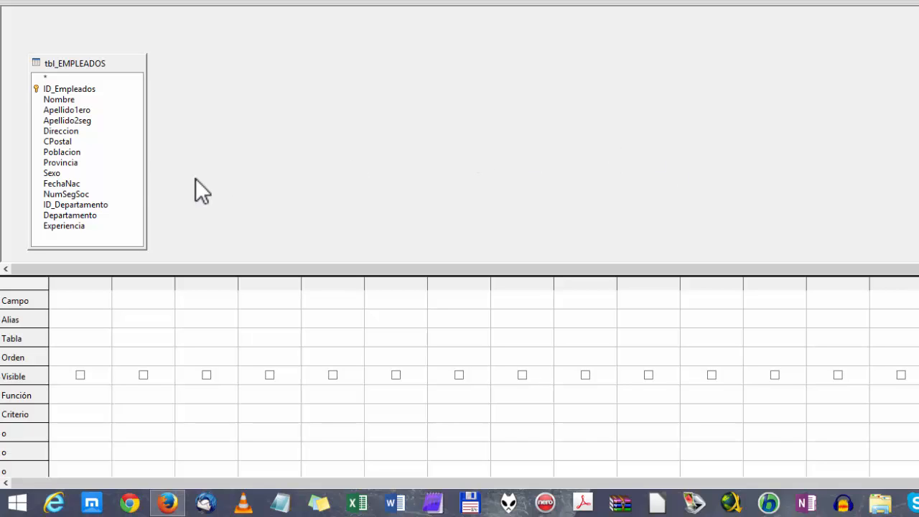
# - Add Nombre, Apellido1ero, FechaNac, Departamento and Experiencia from tbl_EMPLEADOS as query columns and run the query
pyautogui.doubleClick(52, 98)
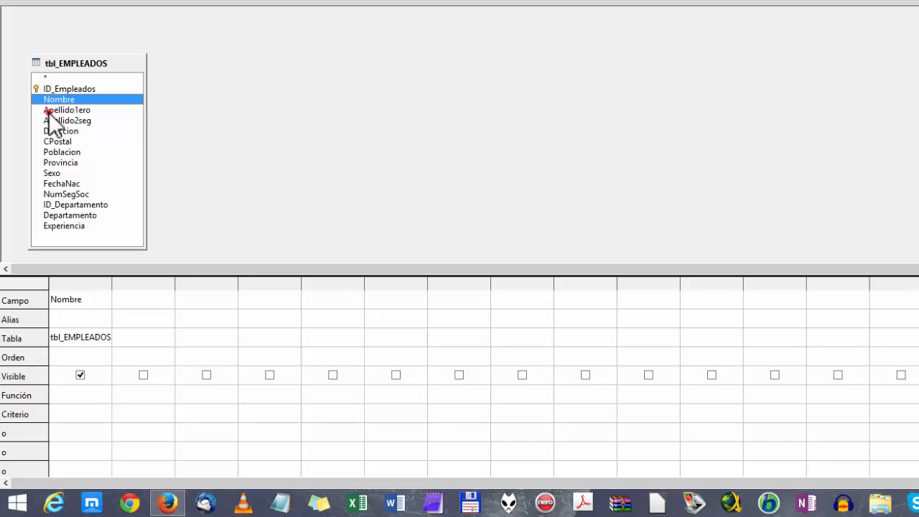
pyautogui.doubleClick(49, 110)
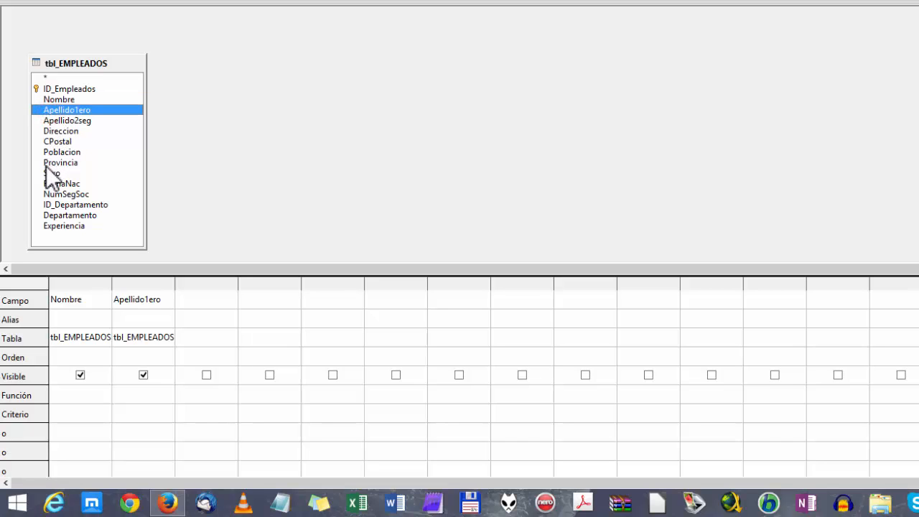
pyautogui.doubleClick(70, 184)
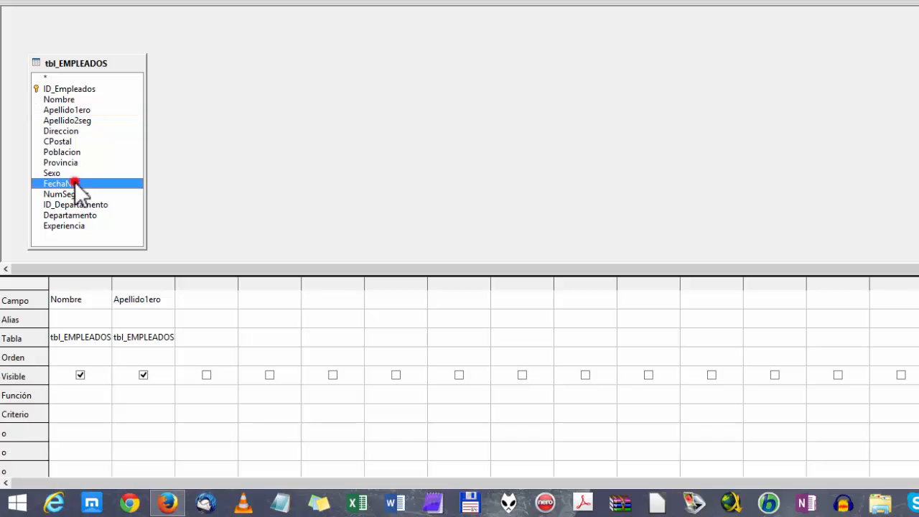
pyautogui.doubleClick(75, 215)
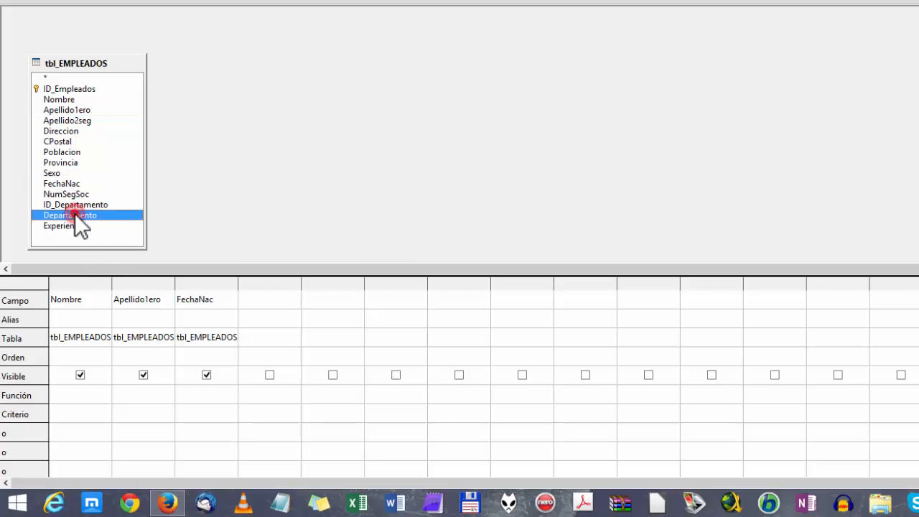
pyautogui.doubleClick(68, 226)
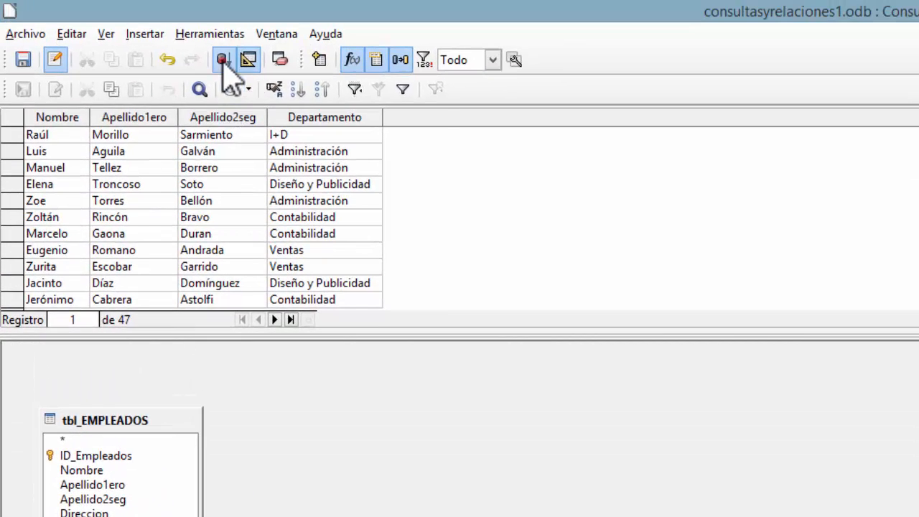
pyautogui.click(223, 59)
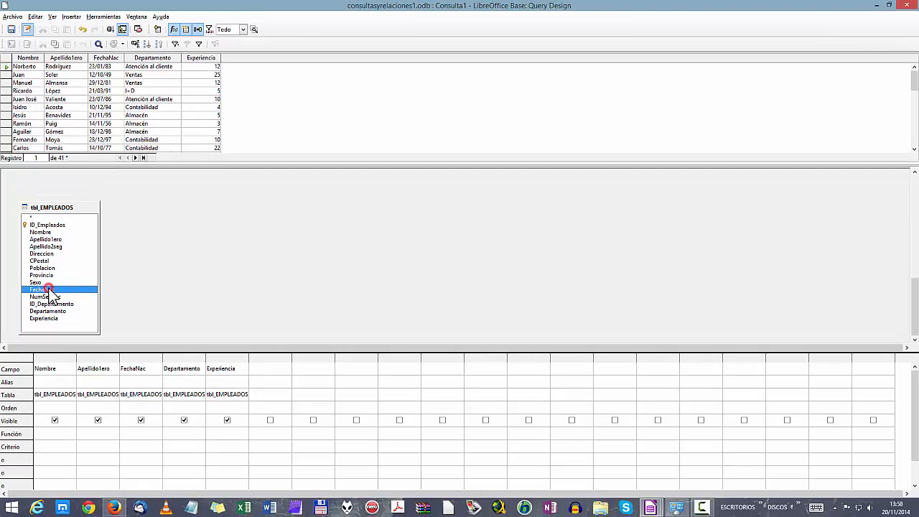
# - Add FechaNac to the query a second time and rerun it
pyautogui.doubleClick(48, 289)
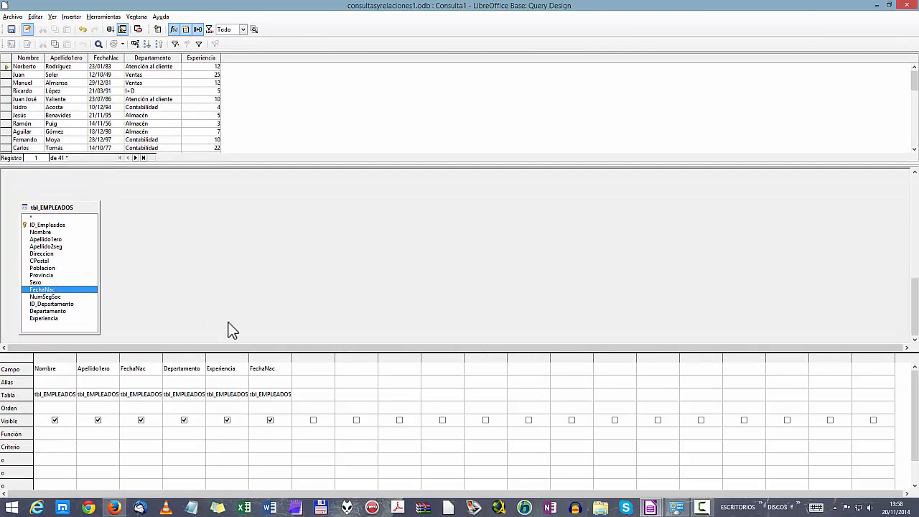
pyautogui.click(110, 29)
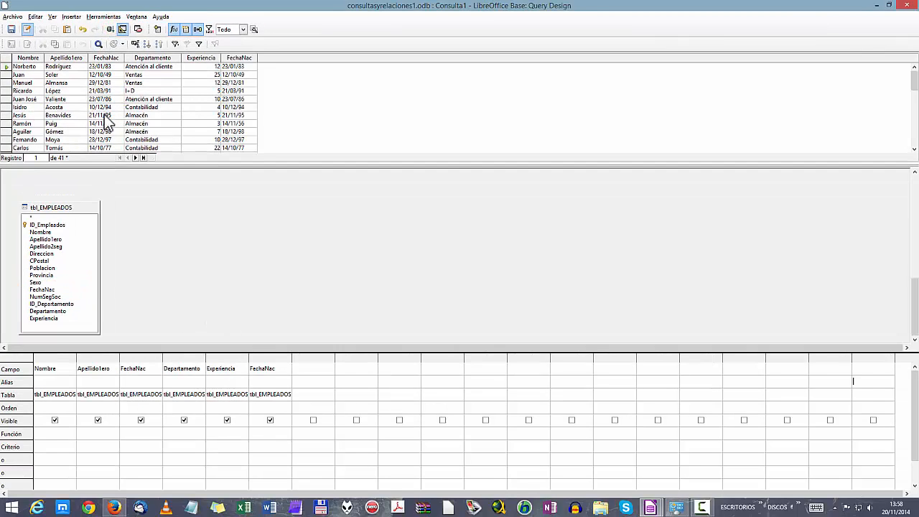
# - Delete the duplicate FechaNac column after Experiencia from the query grid and rerun the query
pyautogui.click(271, 357)
pyautogui.moveTo(276, 362)
pyautogui.mouseDown()
pyautogui.moveTo(158, 364)
pyautogui.moveTo(263, 361)
pyautogui.mouseUp()
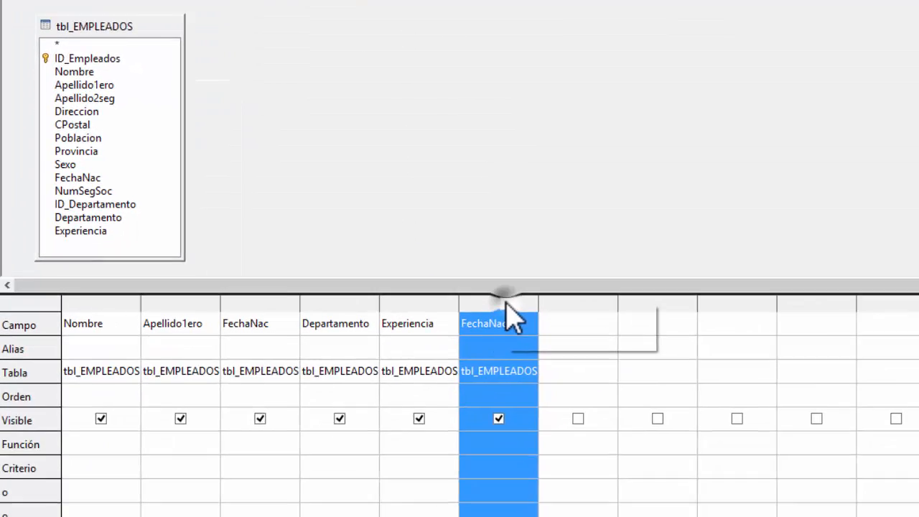
pyautogui.rightClick(491, 228)
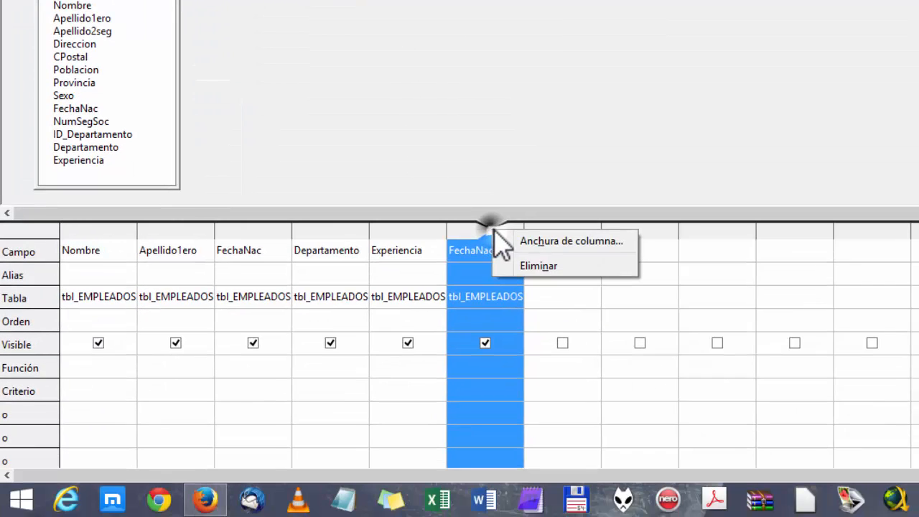
pyautogui.click(539, 269)
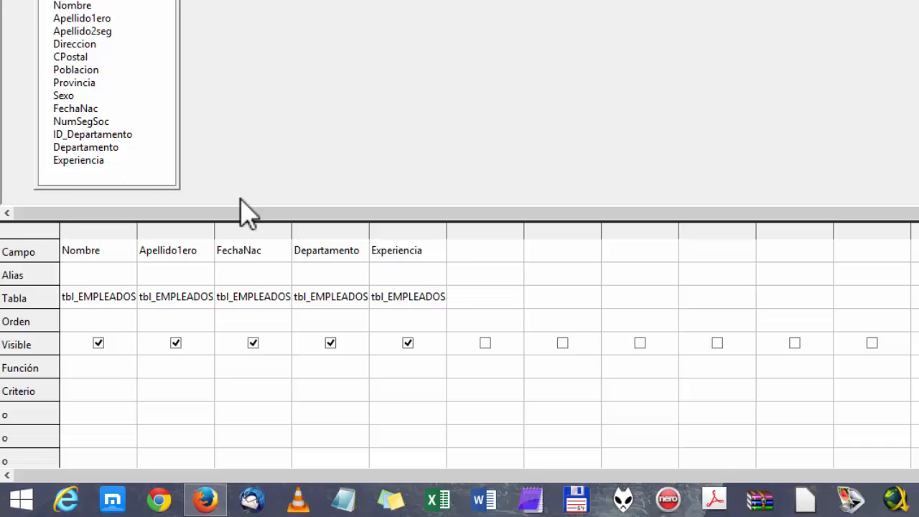
pyautogui.click(80, 233)
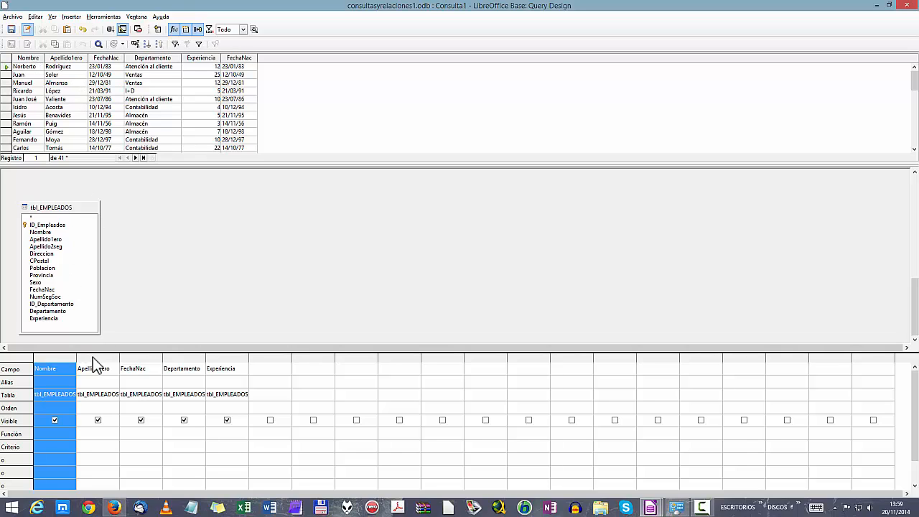
pyautogui.click(92, 358)
pyautogui.click(110, 29)
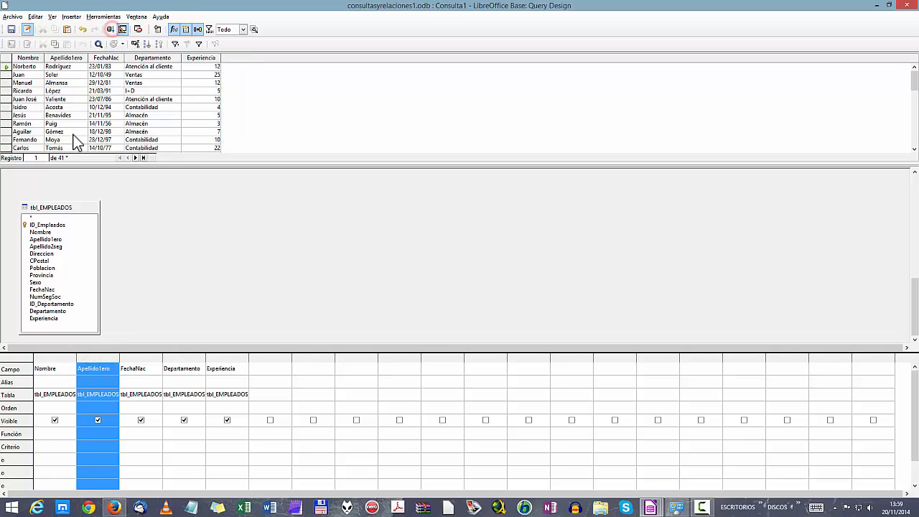
# - Compare the FechaNac, Departamento and Experiencia columns of the query result with their matching columns in the design grid
pyautogui.click(108, 59)
pyautogui.click(136, 358)
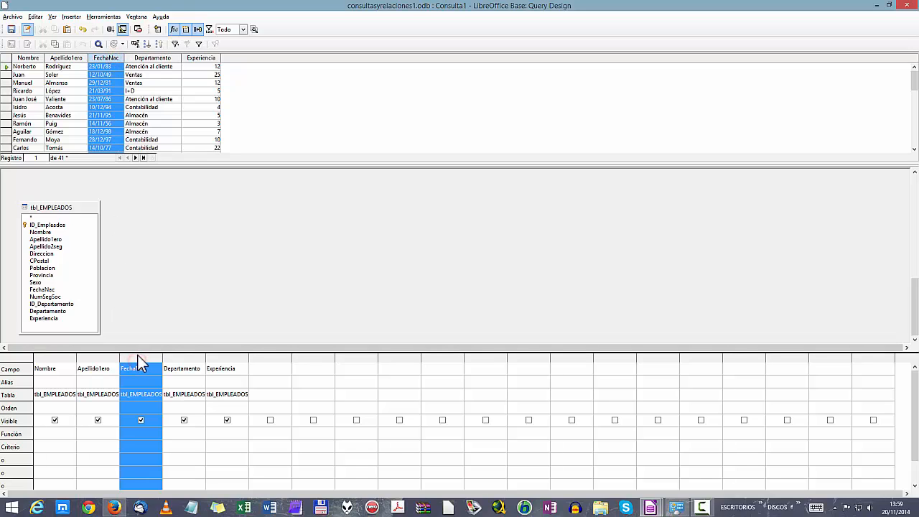
pyautogui.click(152, 58)
pyautogui.click(181, 359)
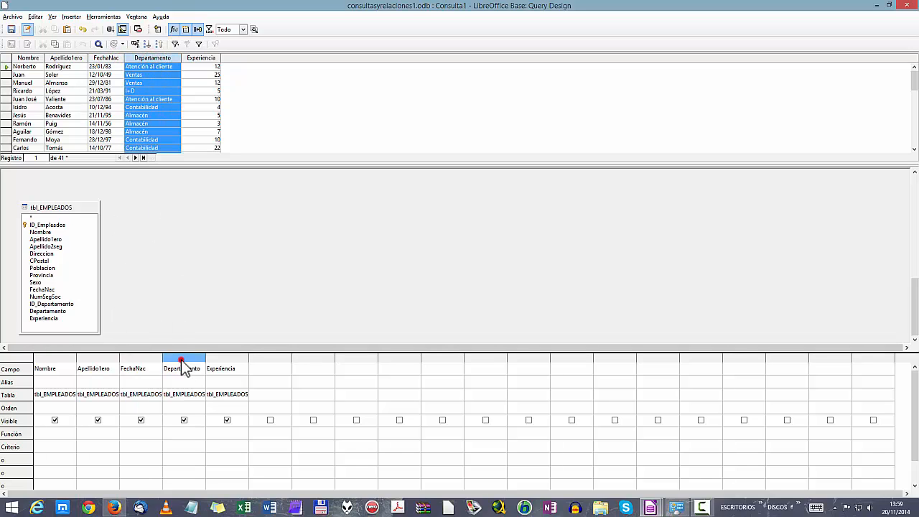
pyautogui.click(204, 58)
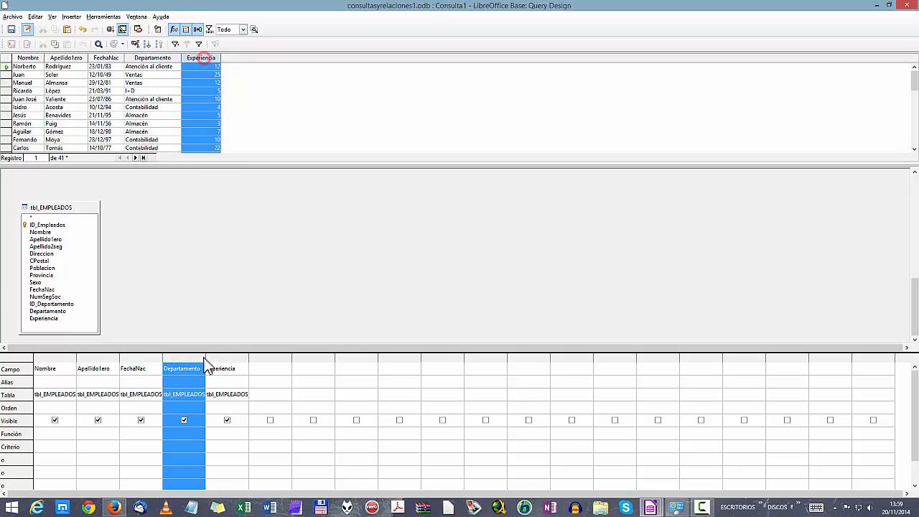
pyautogui.click(221, 360)
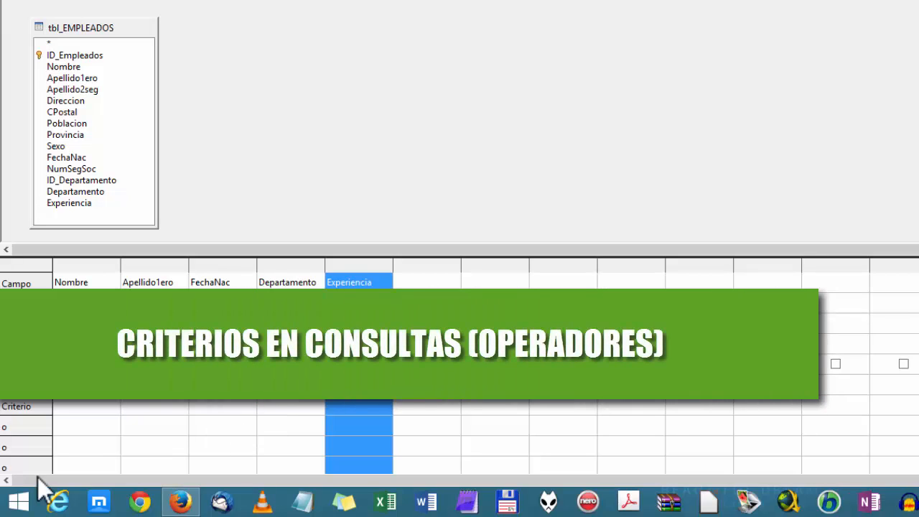
# - Examine the Función and Criterio rows of the design grid, including the criterion cells of Experiencia and Nombre
pyautogui.click(29, 393)
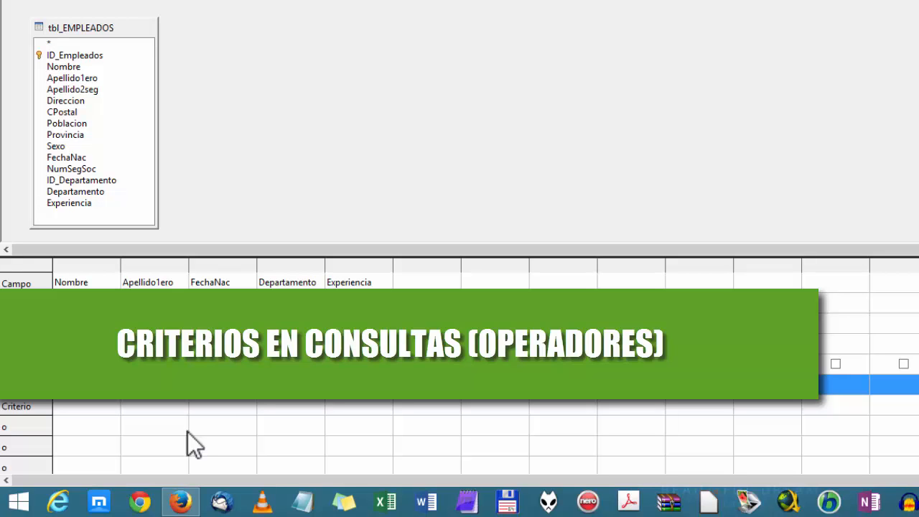
pyautogui.click(29, 406)
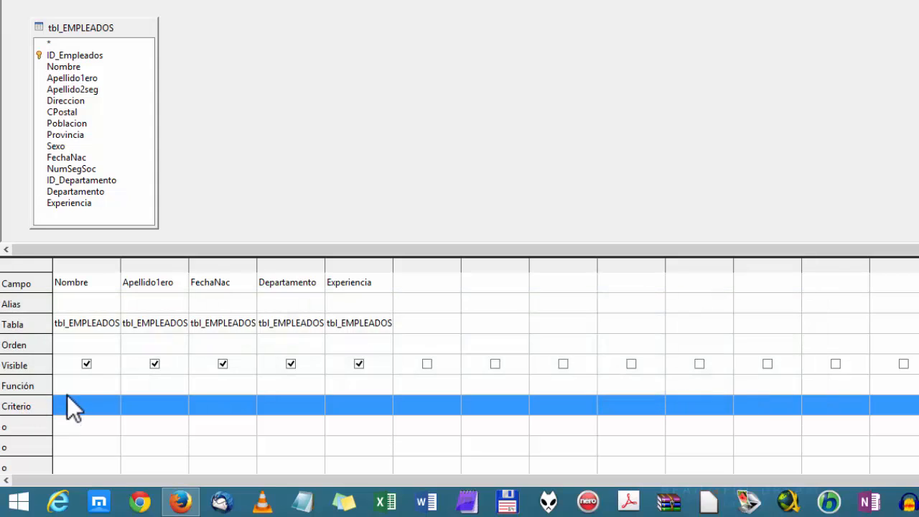
pyautogui.click(484, 69)
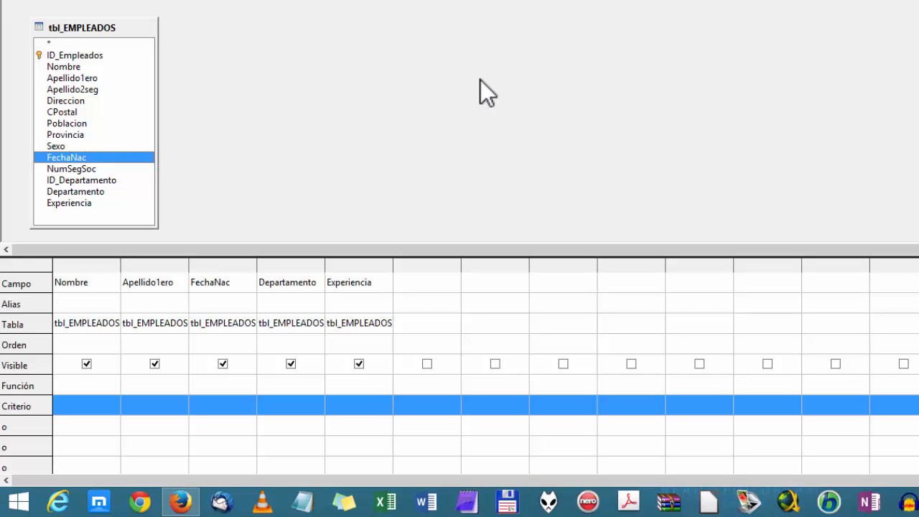
pyautogui.click(467, 78)
pyautogui.click(357, 384)
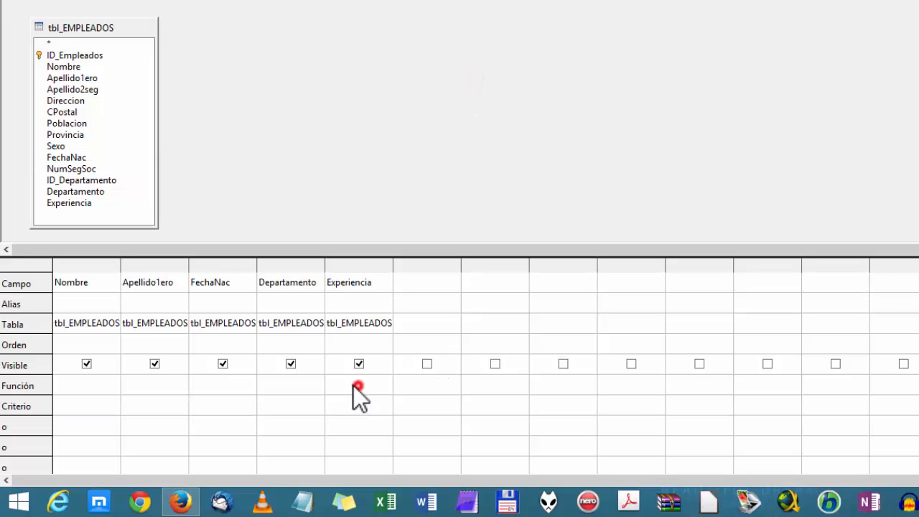
pyautogui.click(335, 400)
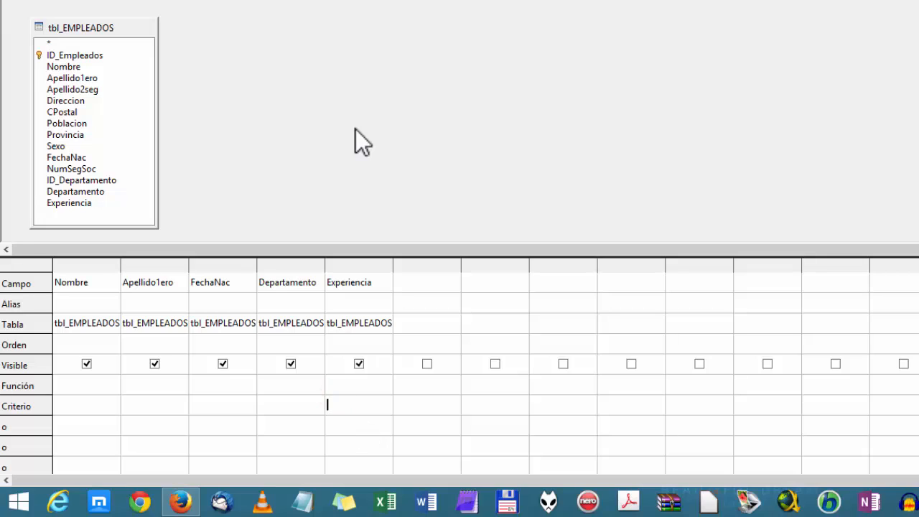
pyautogui.click(221, 30)
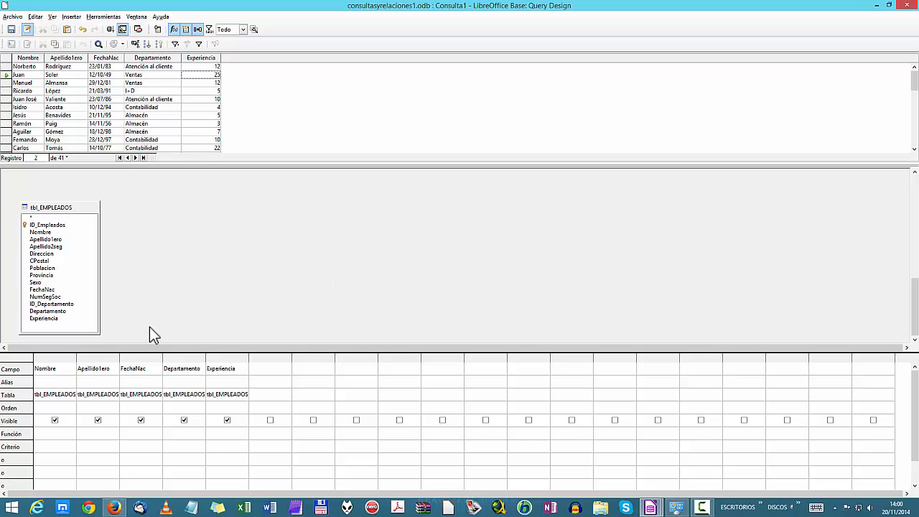
pyautogui.click(67, 445)
# - Review the employee records in the query result, checking the Experiencia values from first to last record
pyautogui.scroll(-10, 205, 81)
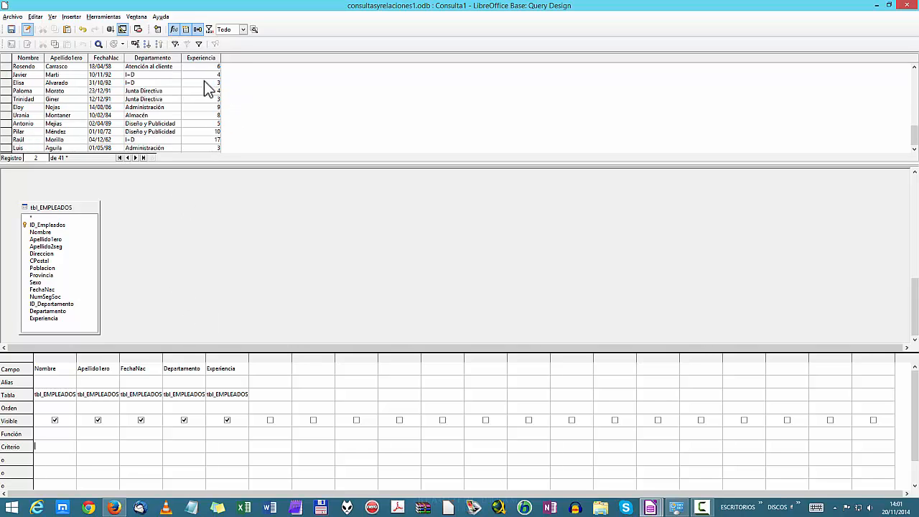
pyautogui.scroll(12, 205, 81)
pyautogui.scroll(-12, 205, 81)
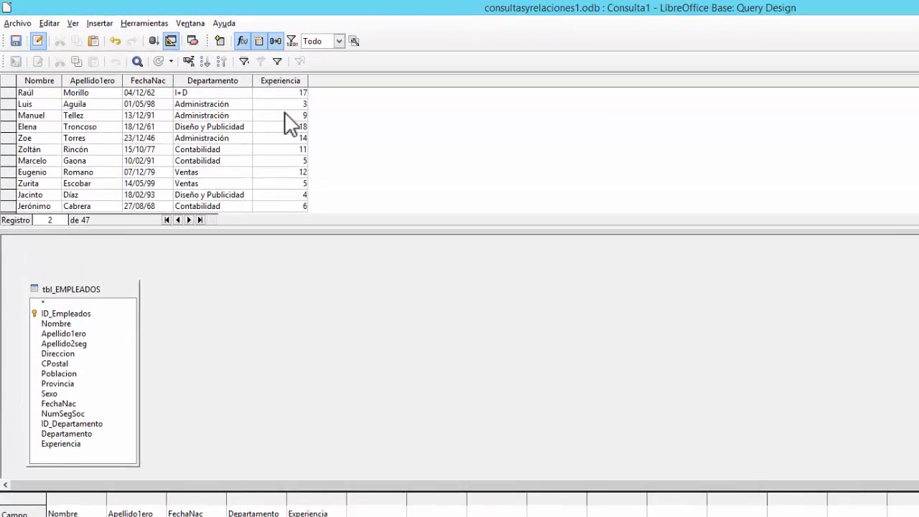
pyautogui.scroll(12, 205, 82)
pyautogui.click(10, 124)
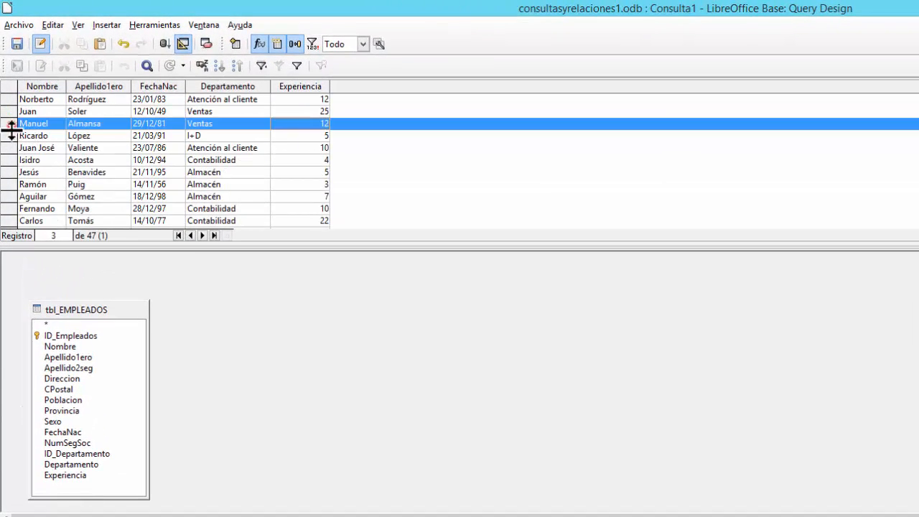
pyautogui.click(9, 135)
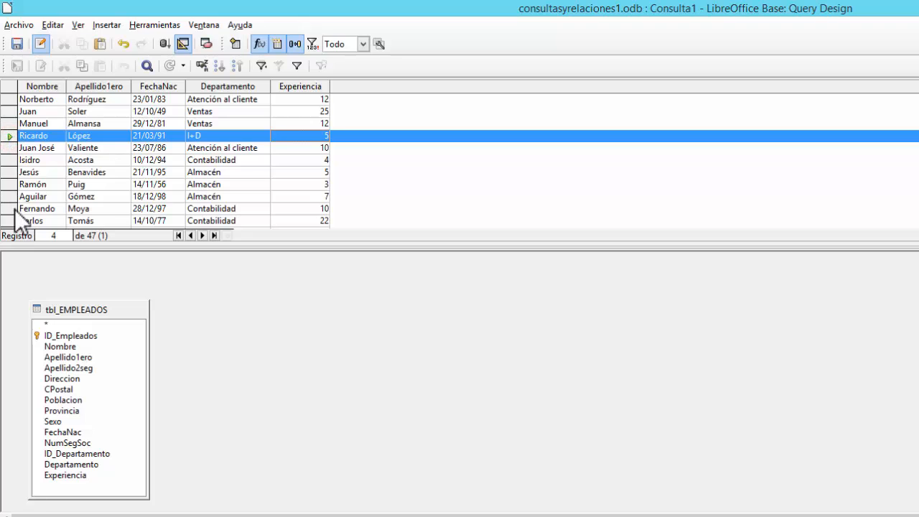
pyautogui.click(9, 99)
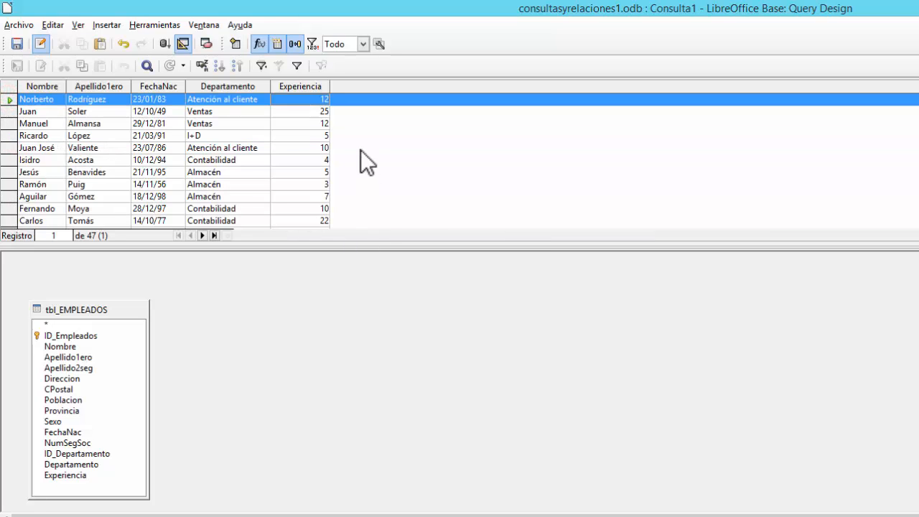
pyautogui.scroll(-5, 360, 149)
pyautogui.scroll(5, 361, 149)
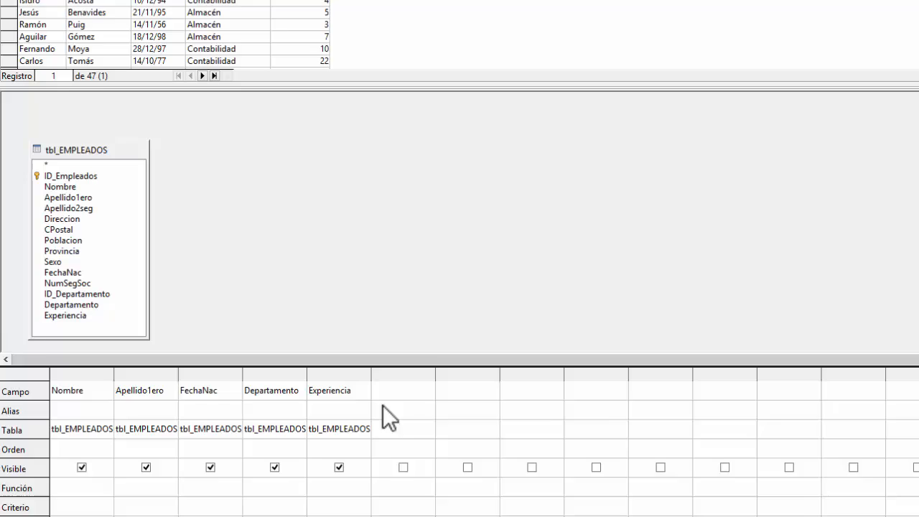
# - Set the Experiencia criterion to > 15 and run the query
pyautogui.click(337, 419)
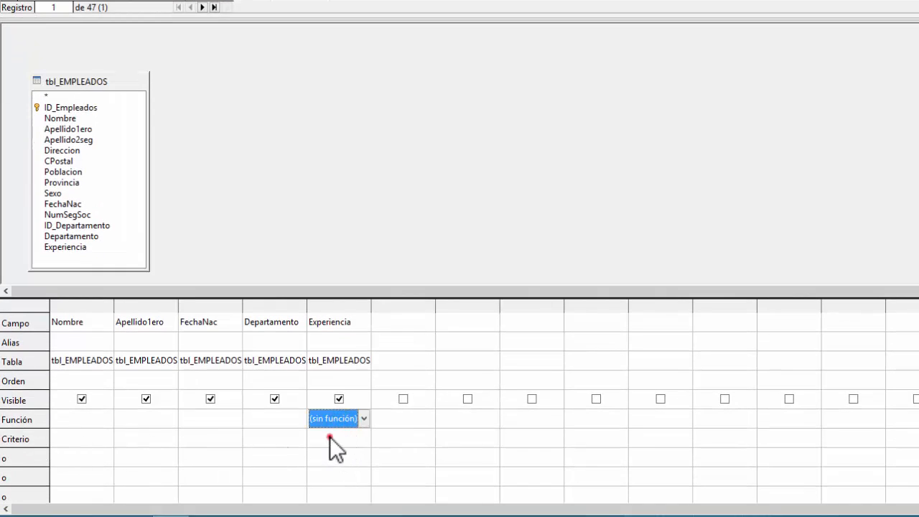
pyautogui.click(329, 437)
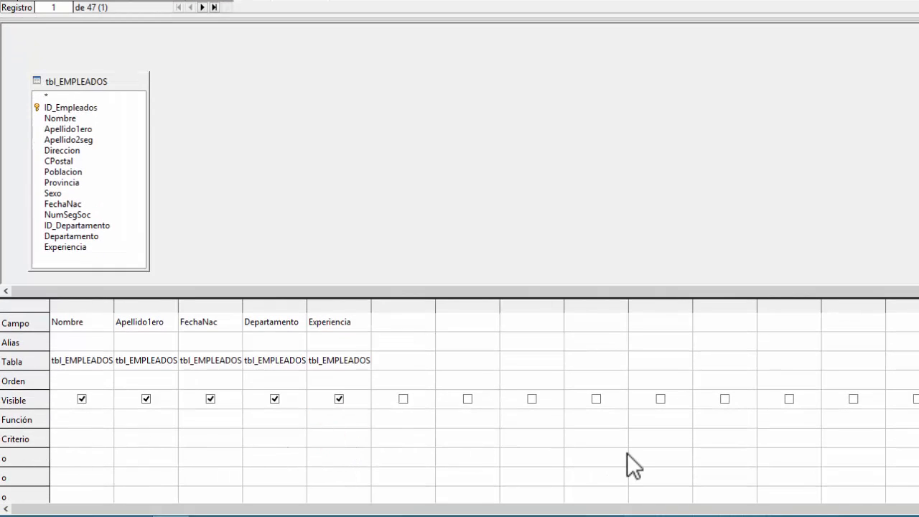
pyautogui.write('> 15')
pyautogui.press('Tab')
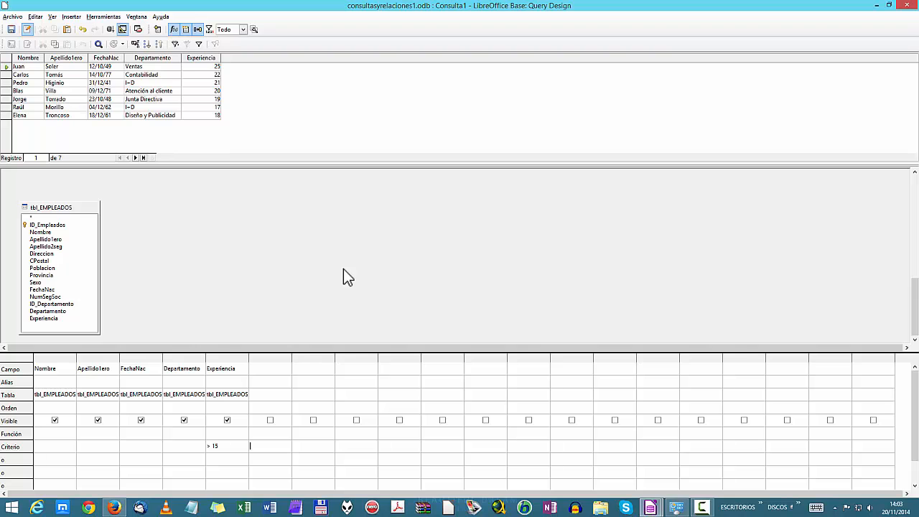
# - Change the Experiencia criterion to < 5 and run the query
pyautogui.click(232, 445)
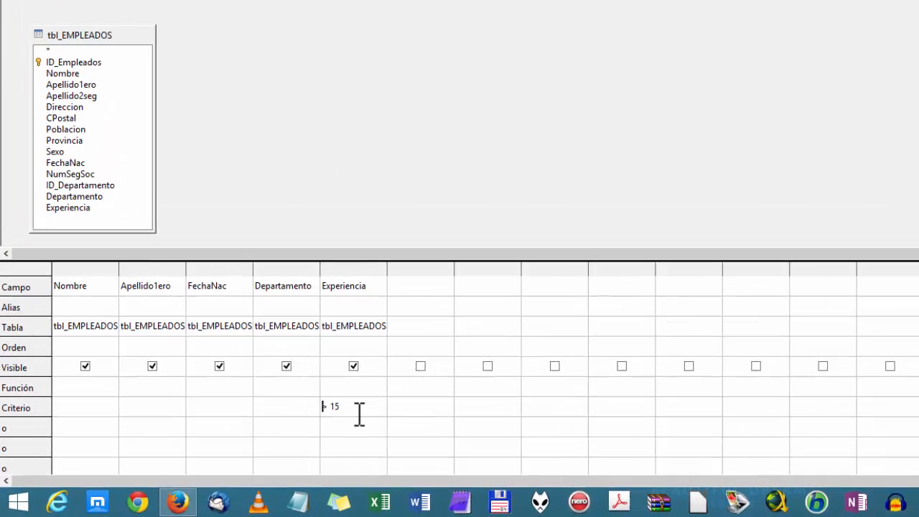
pyautogui.press('Delete')
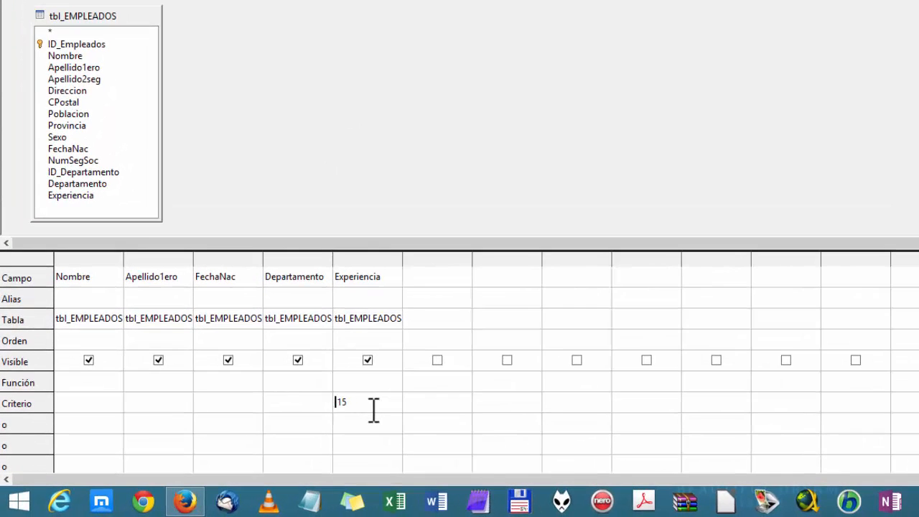
pyautogui.write('<')
pyautogui.press('Right')
pyautogui.press('BackSpace')
pyautogui.press('Tab')
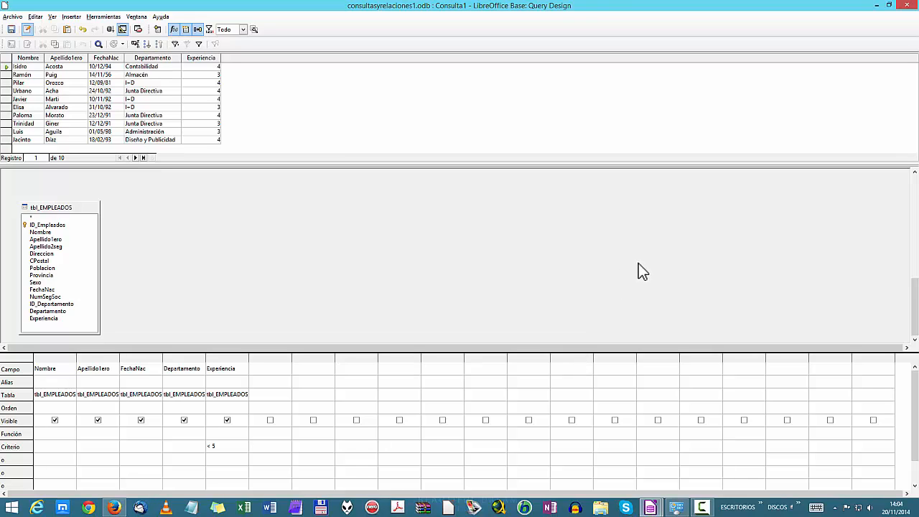
# - Enter Diseño y Publicidad as the criterion for Departamento, on the same row as the Experiencia criterion
pyautogui.click(170, 445)
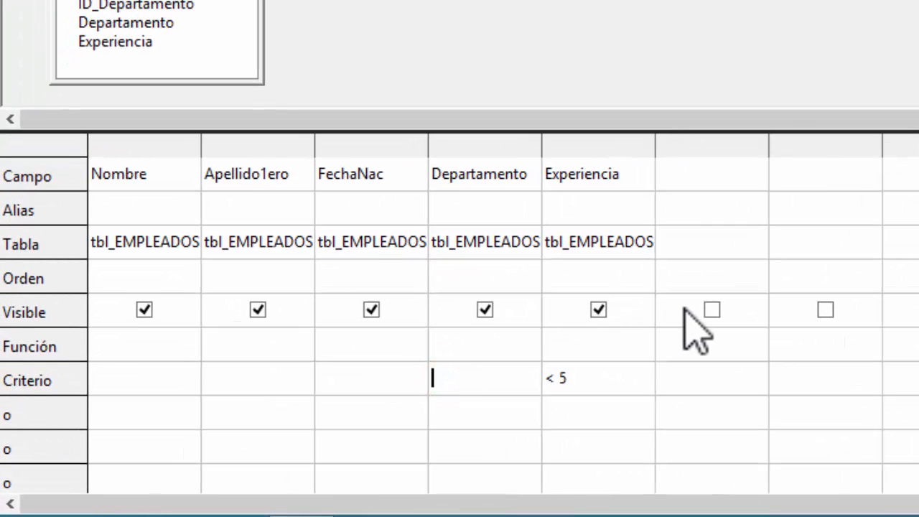
pyautogui.write('dISE')
pyautogui.write('ÑO')
pyautogui.press('BackSpace')
pyautogui.press('BackSpace')
pyautogui.press('BackSpace')
pyautogui.press('BackSpace')
pyautogui.press('BackSpace')
pyautogui.press('BackSpace')
pyautogui.write('Diseño')
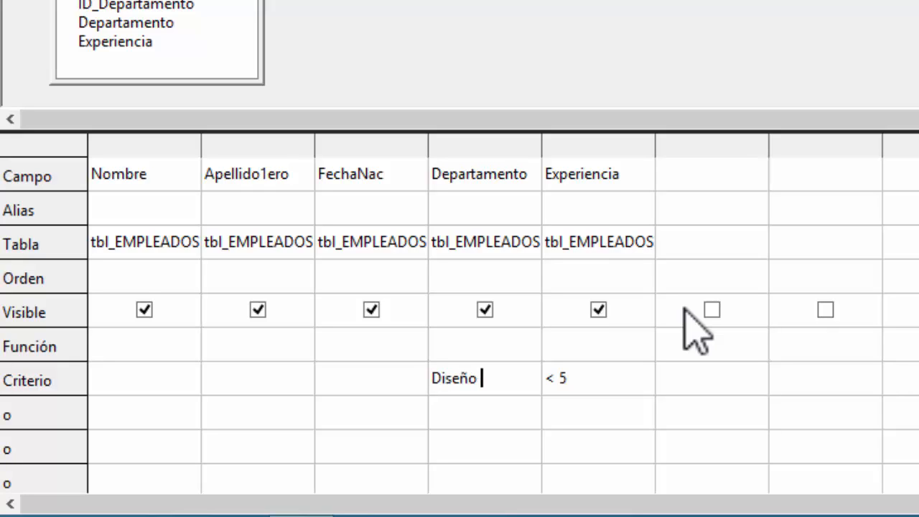
pyautogui.write(' y Publicidad')
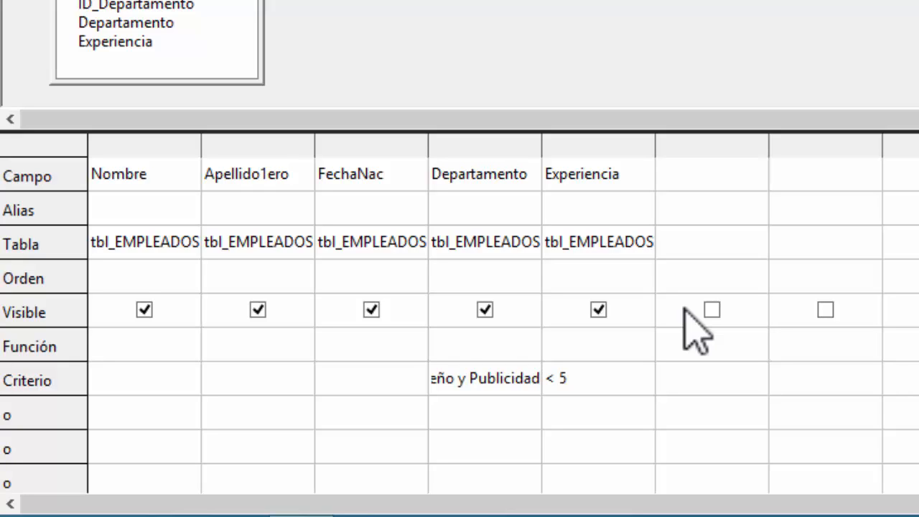
pyautogui.press('Tab')
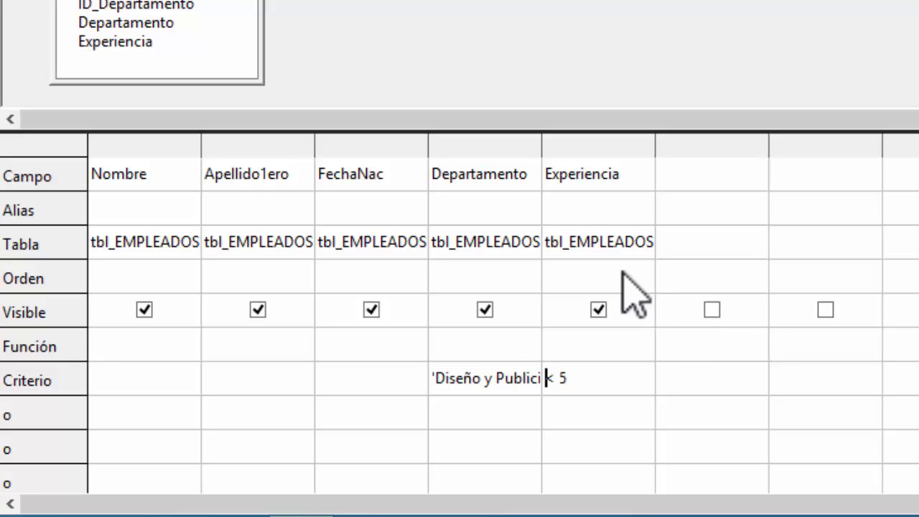
# - Widen the Departamento column of the design grid to fit its criterion and run the query
pyautogui.doubleClick(544, 149)
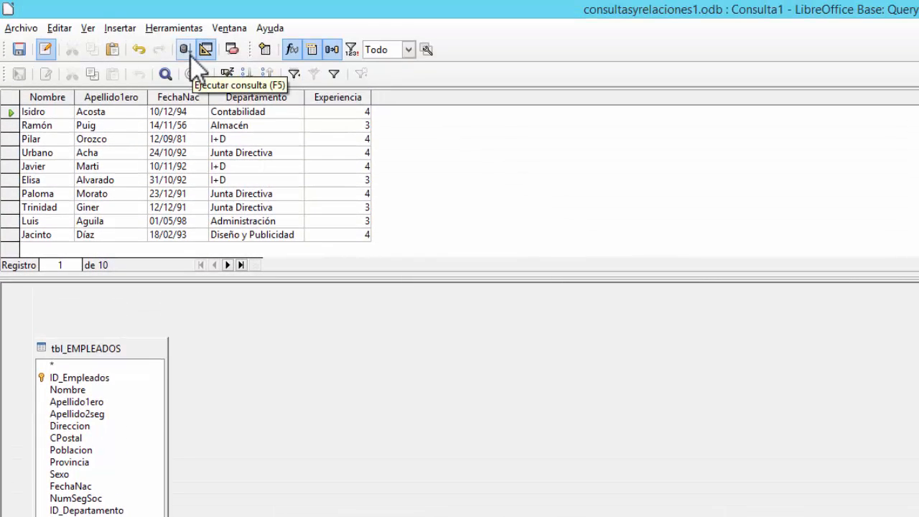
pyautogui.click(189, 49)
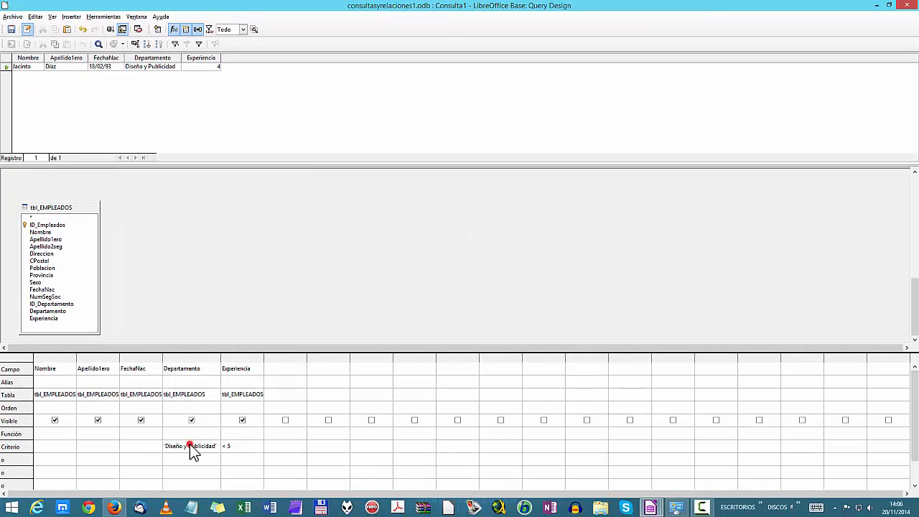
# - Delete the criteria from the Departamento and Experiencia columns of the design grid
pyautogui.click(189, 444)
pyautogui.press('Delete')
pyautogui.press('Delete')
pyautogui.press('Delete')
pyautogui.press('Delete')
pyautogui.press('Delete')
pyautogui.press('Delete')
pyautogui.press('Delete')
pyautogui.press('Delete')
pyautogui.press('Delete')
pyautogui.press('Delete')
pyautogui.press('Delete')
pyautogui.press('Delete')
pyautogui.press('Delete')
pyautogui.press('Delete')
pyautogui.press('Delete')
pyautogui.press('Delete')
pyautogui.press('Delete')
pyautogui.press('Delete')
pyautogui.press('Delete')
pyautogui.press('Delete')
pyautogui.press('Delete')
pyautogui.press('Delete')
# - Add the Sexo field from tbl_EMPLEADOS to the query, run it and review the Sexo values in the records
pyautogui.doubleClick(38, 283)
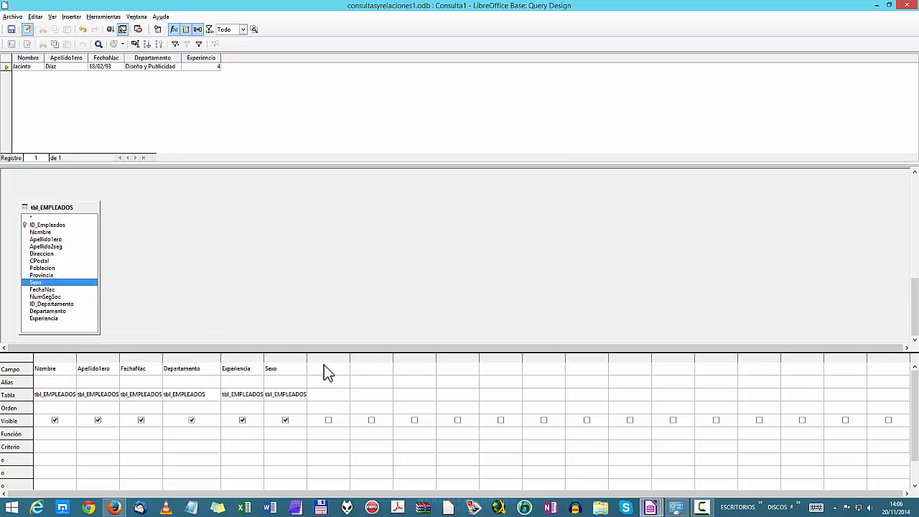
pyautogui.click(110, 28)
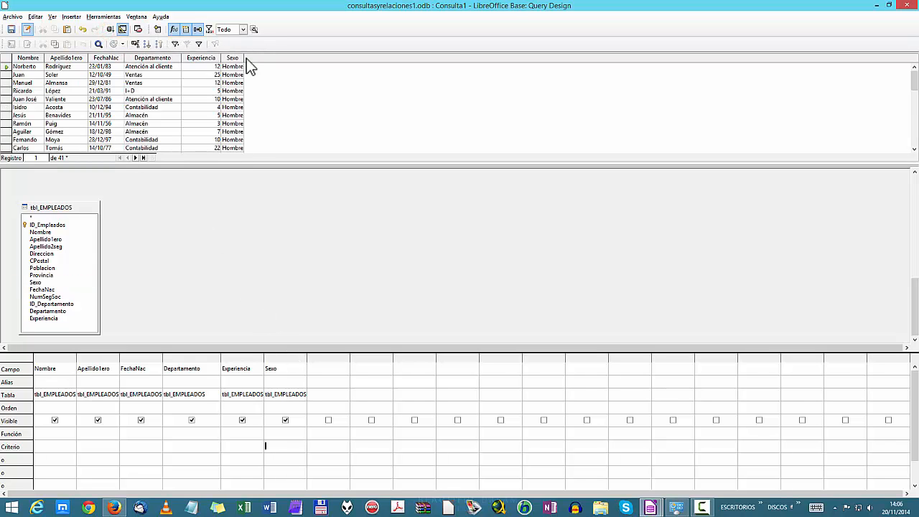
pyautogui.scroll(-12, 243, 68)
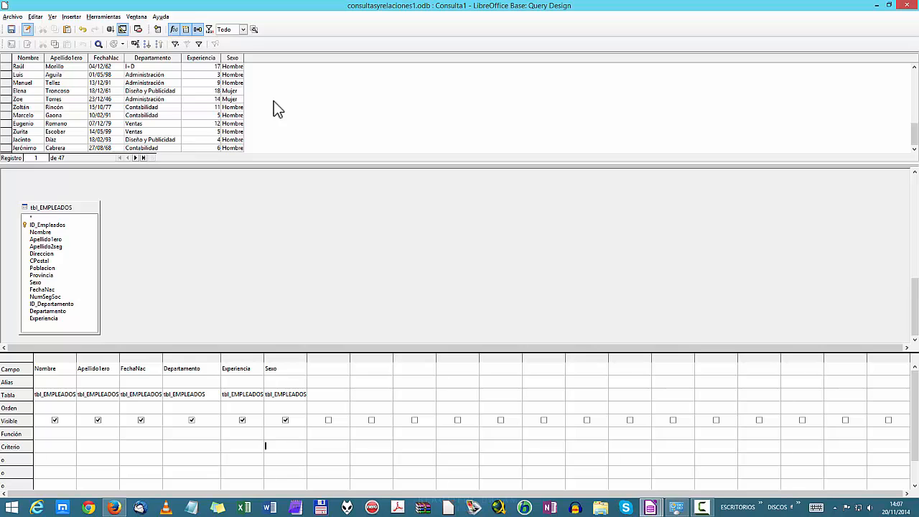
pyautogui.scroll(12, 279, 109)
pyautogui.scroll(-12, 272, 103)
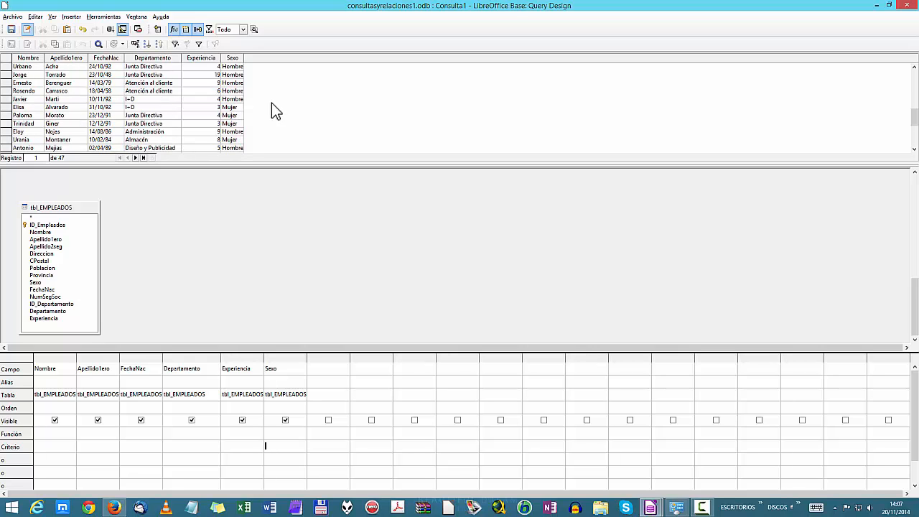
pyautogui.scroll(12, 271, 113)
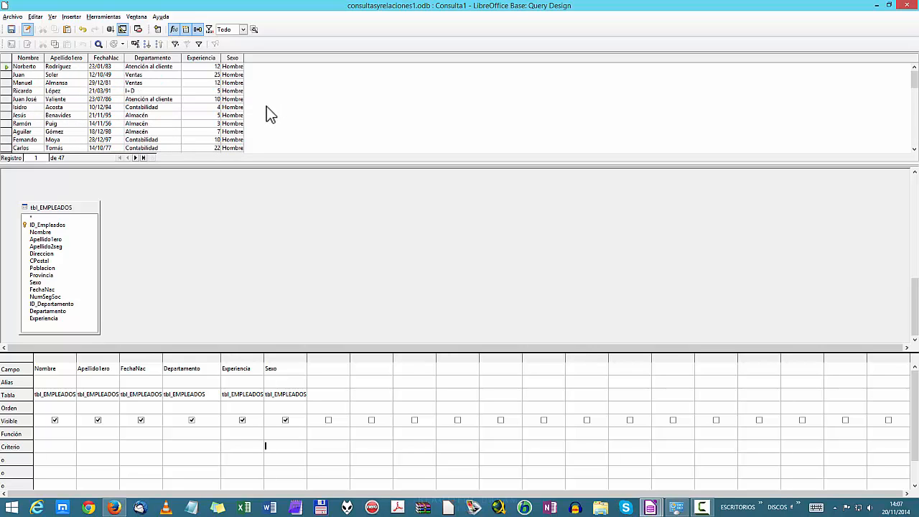
pyautogui.scroll(2, 262, 223)
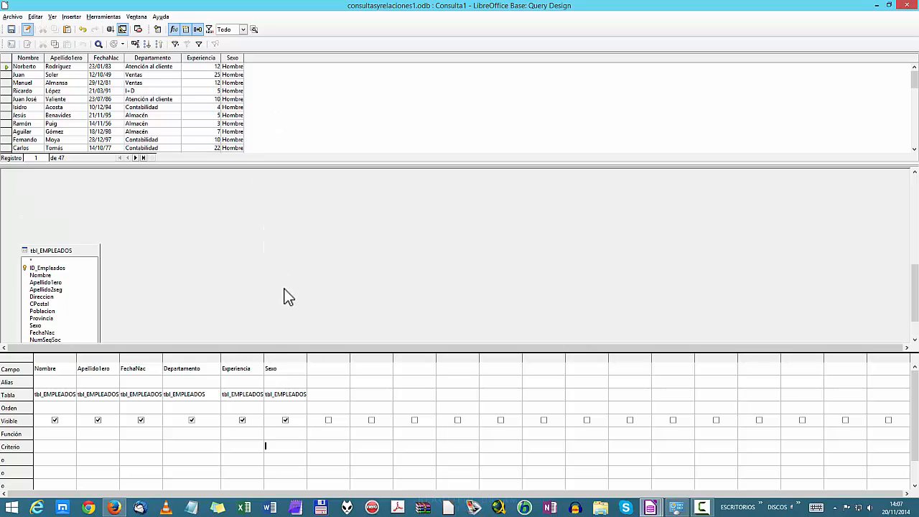
# - Move the Sexo column to the first position of the design grid, before Nombre, and run the query
pyautogui.click(286, 358)
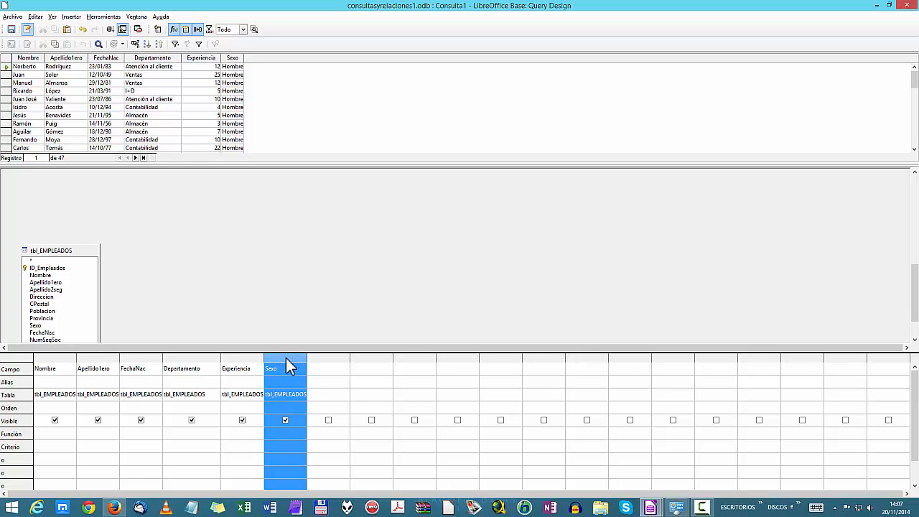
pyautogui.moveTo(285, 359); pyautogui.dragTo(100, 368)
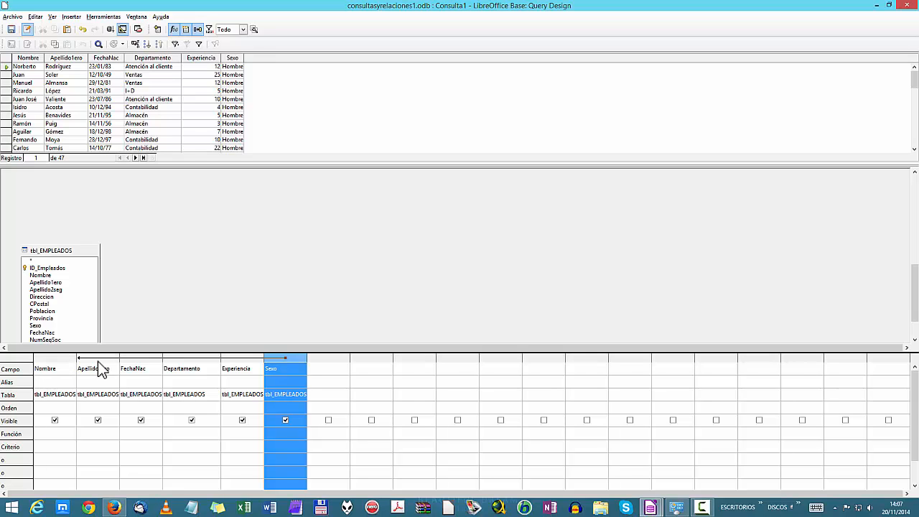
pyautogui.moveTo(101, 369); pyautogui.dragTo(41, 361)
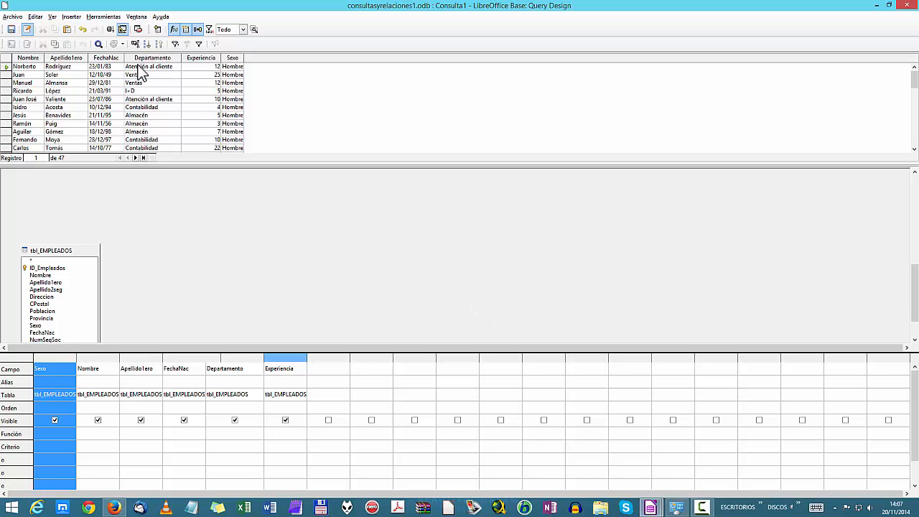
pyautogui.click(110, 29)
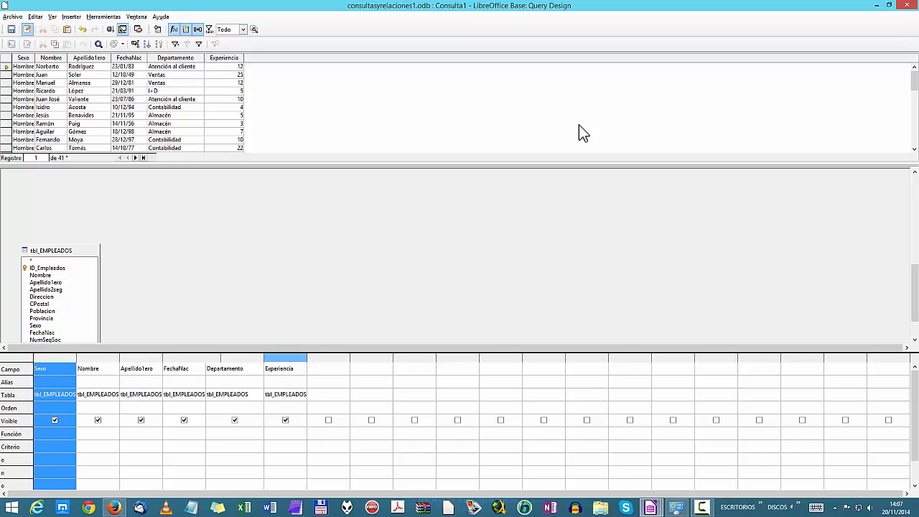
# - Enter Mujer as the criterion for Sexo and run the query
pyautogui.click(65, 444)
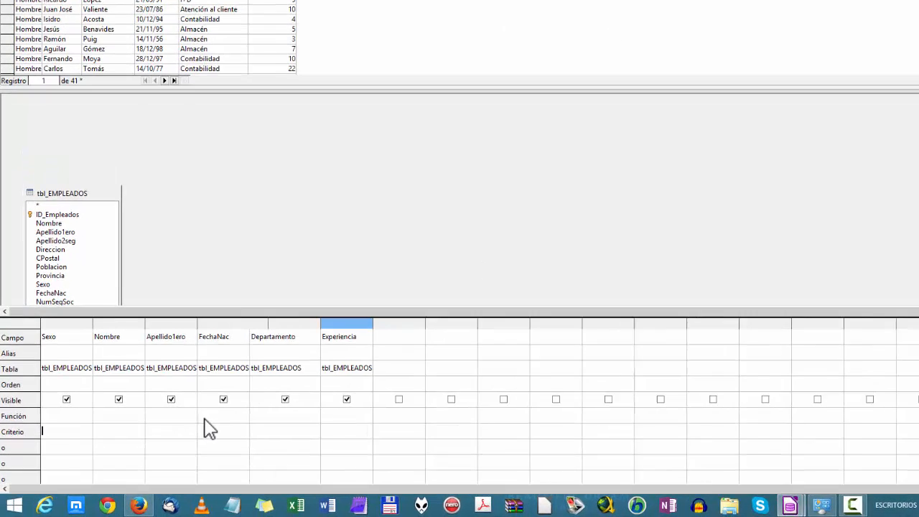
pyautogui.write('Mujer')
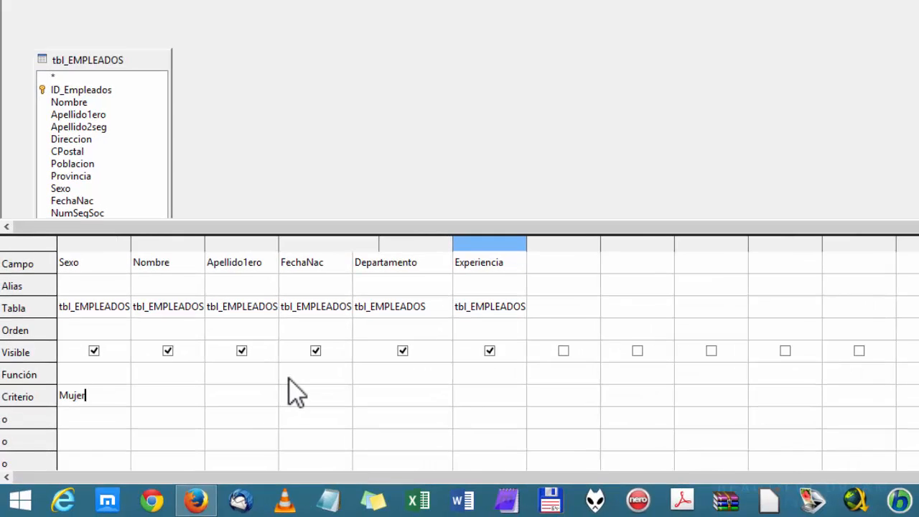
pyautogui.press('Tab')
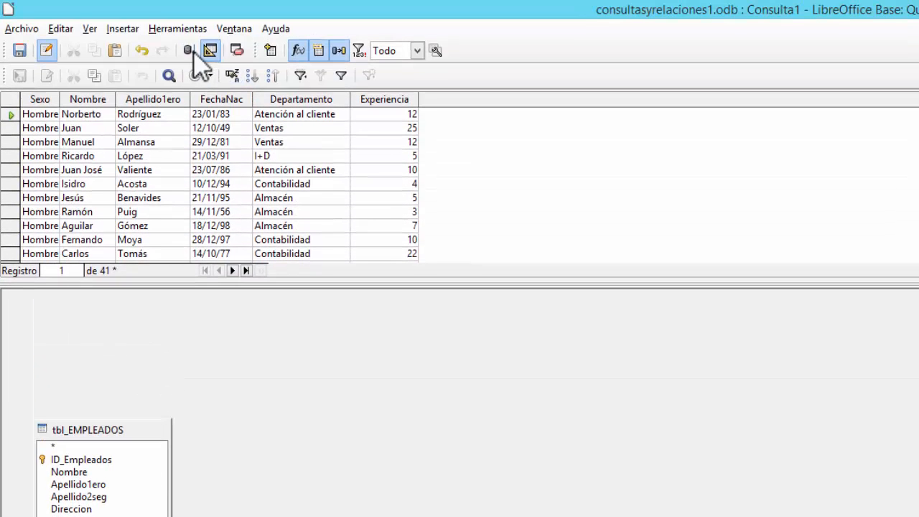
pyautogui.click(189, 50)
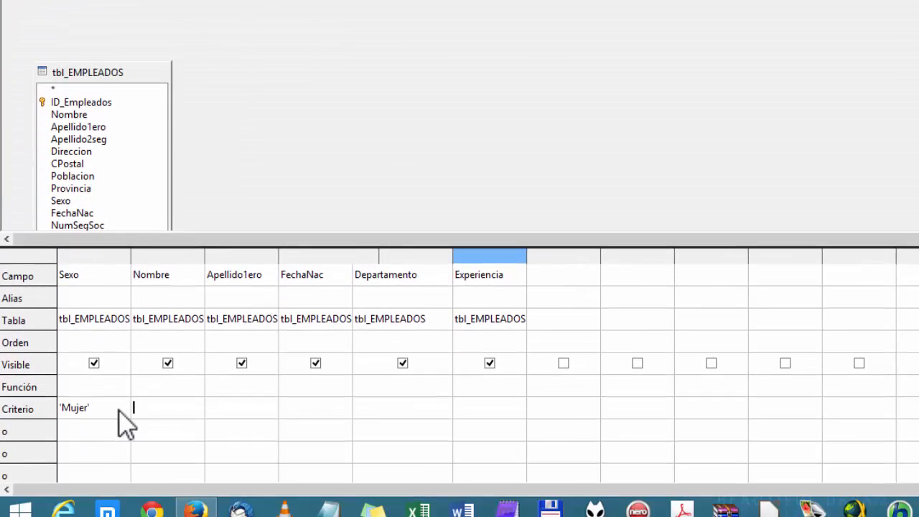
# - Replace the Sexo criterion with Hombre and run the query again
pyautogui.click(117, 396)
pyautogui.press('Delete')
pyautogui.press('Delete')
pyautogui.press('Delete')
pyautogui.press('Delete')
pyautogui.press('Delete')
pyautogui.press('Delete')
pyautogui.press('Delete')
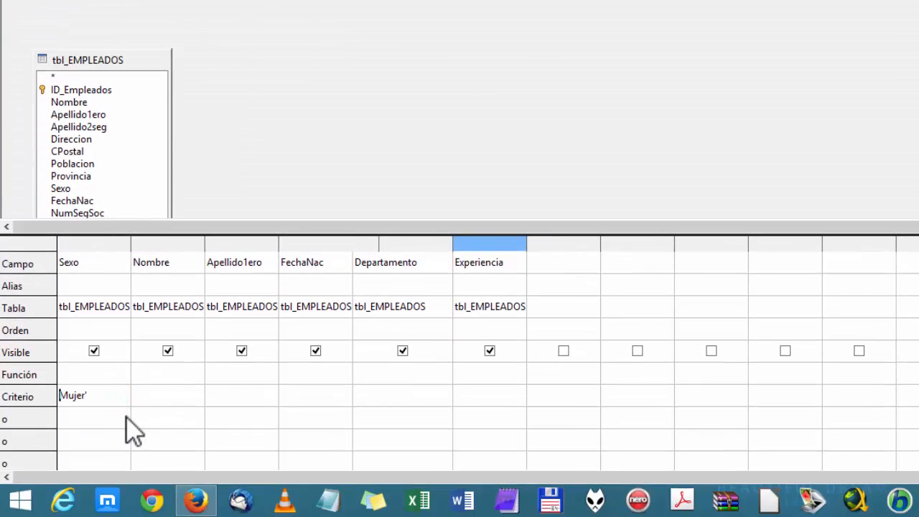
pyautogui.write('Hombre')
pyautogui.press('Tab')
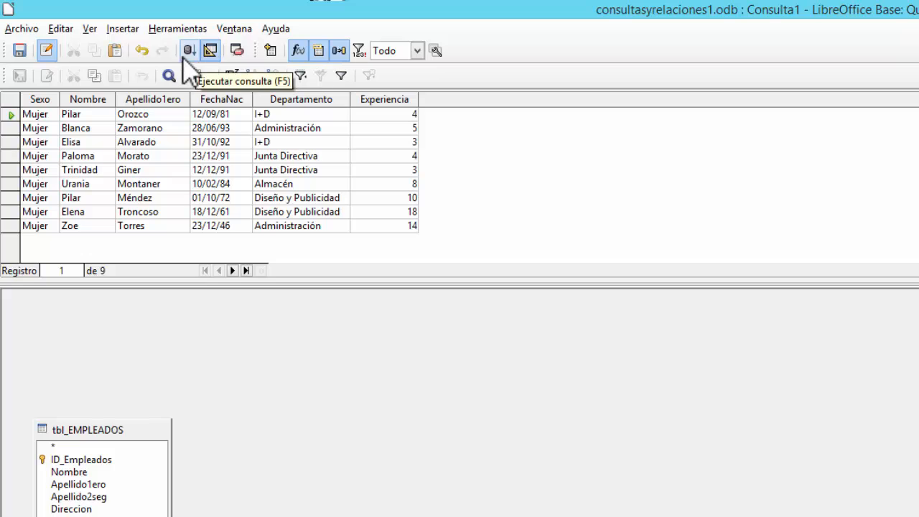
pyautogui.click(186, 50)
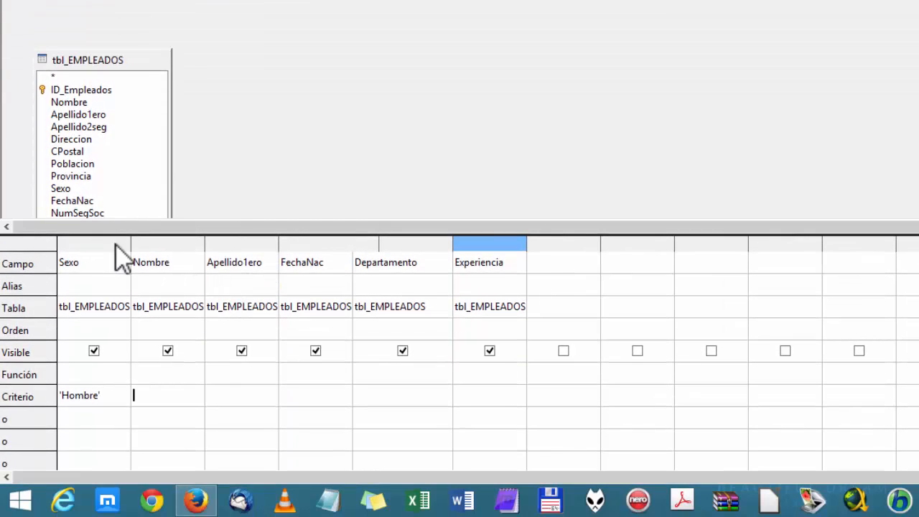
# - Delete the Sexo, Apellido1ero and Nombre columns from the design grid
pyautogui.click(104, 499)
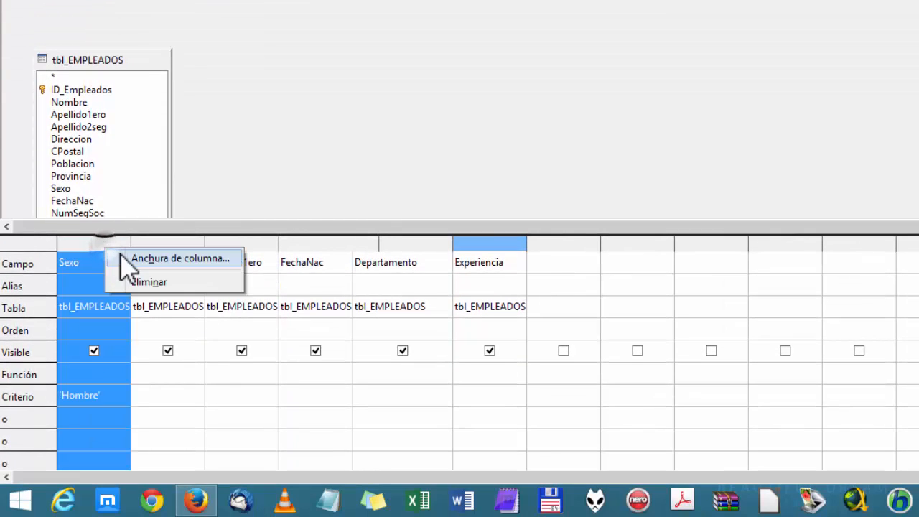
pyautogui.click(154, 286)
pyautogui.rightClick(181, 242)
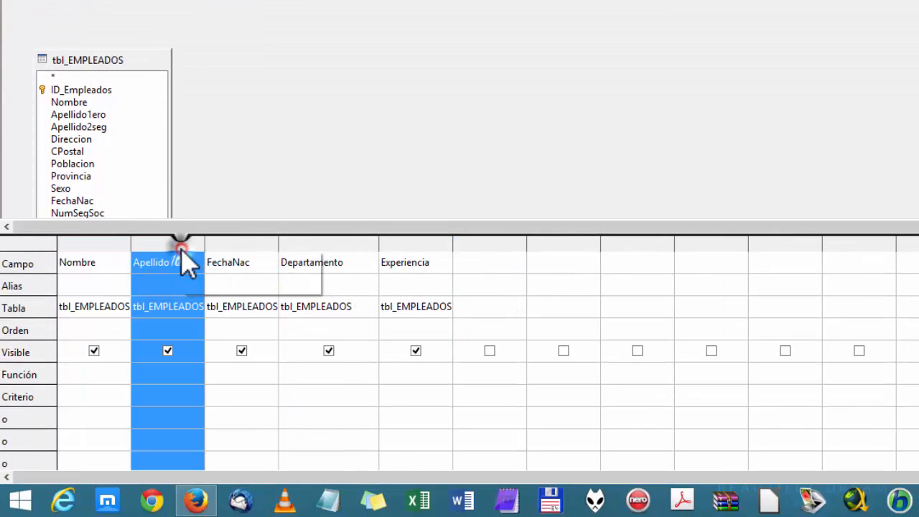
pyautogui.click(218, 285)
pyautogui.click(113, 241)
pyautogui.rightClick(113, 241)
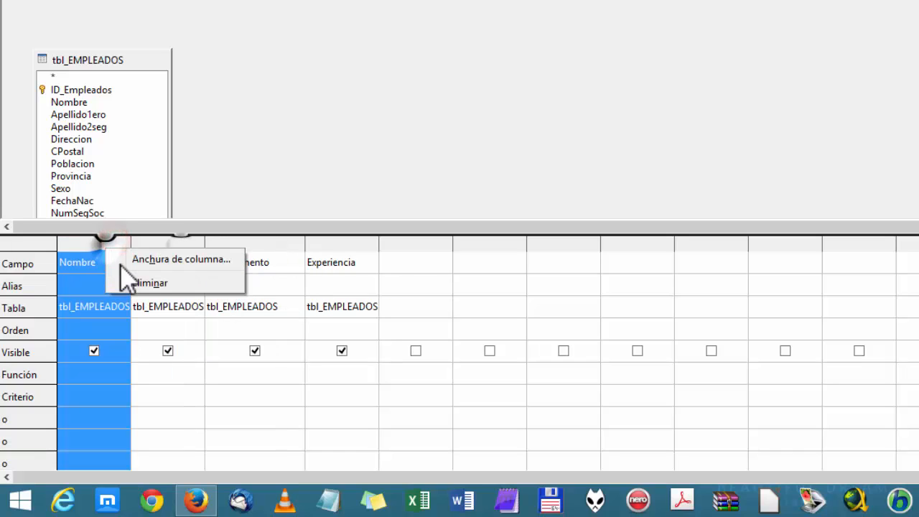
pyautogui.click(128, 283)
# - Delete the FechaNac, Departamento and Experiencia columns from the design grid and try running the empty query
pyautogui.click(107, 244)
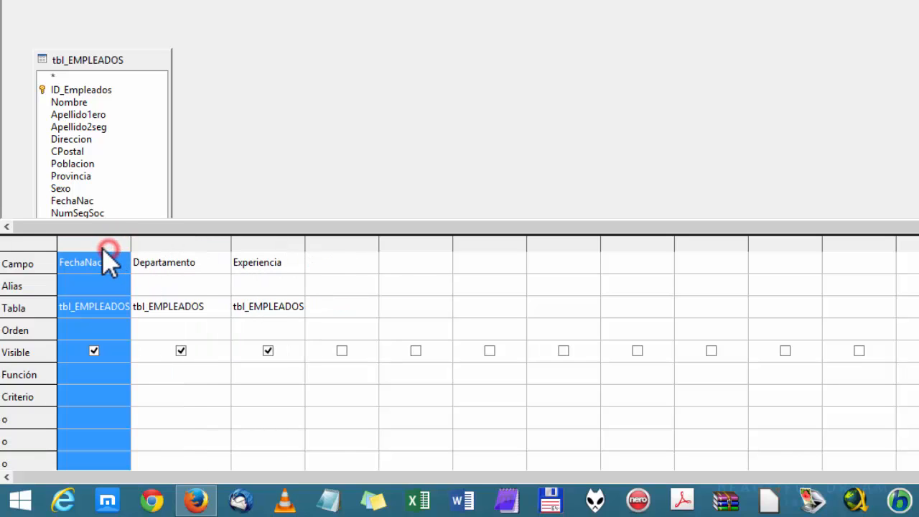
pyautogui.rightClick(112, 250)
pyautogui.click(136, 283)
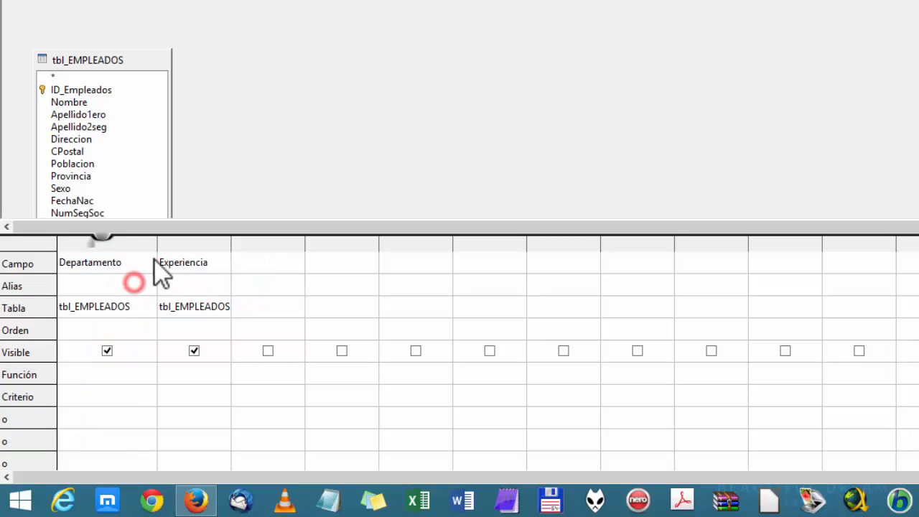
pyautogui.click(108, 244)
pyautogui.rightClick(108, 248)
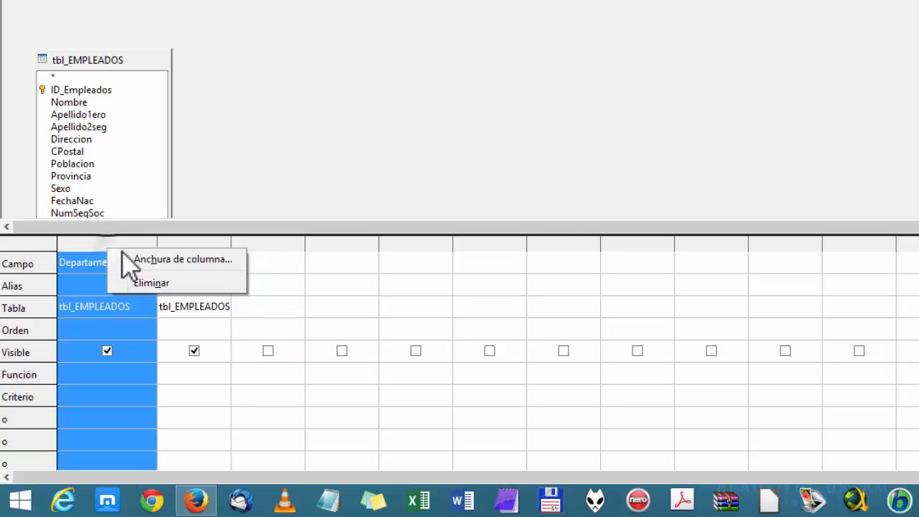
pyautogui.click(136, 285)
pyautogui.click(108, 241)
pyautogui.rightClick(107, 244)
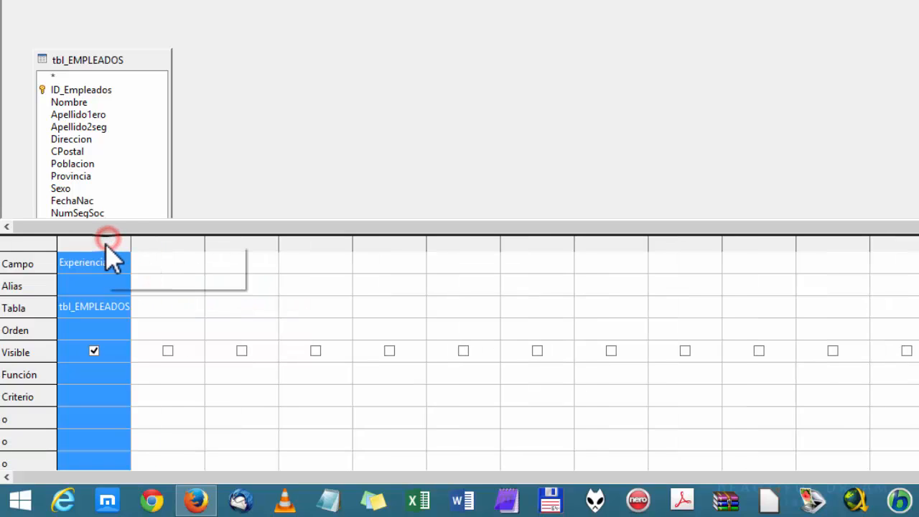
pyautogui.click(146, 281)
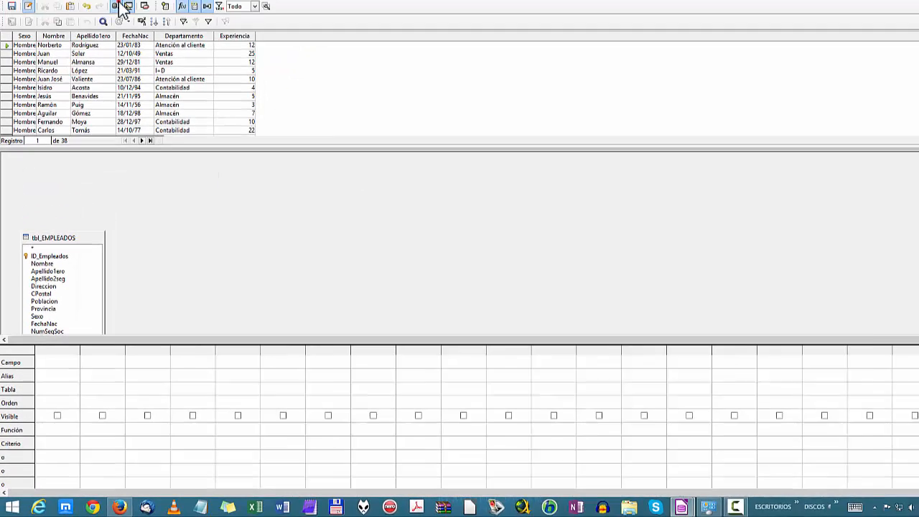
pyautogui.click(111, 29)
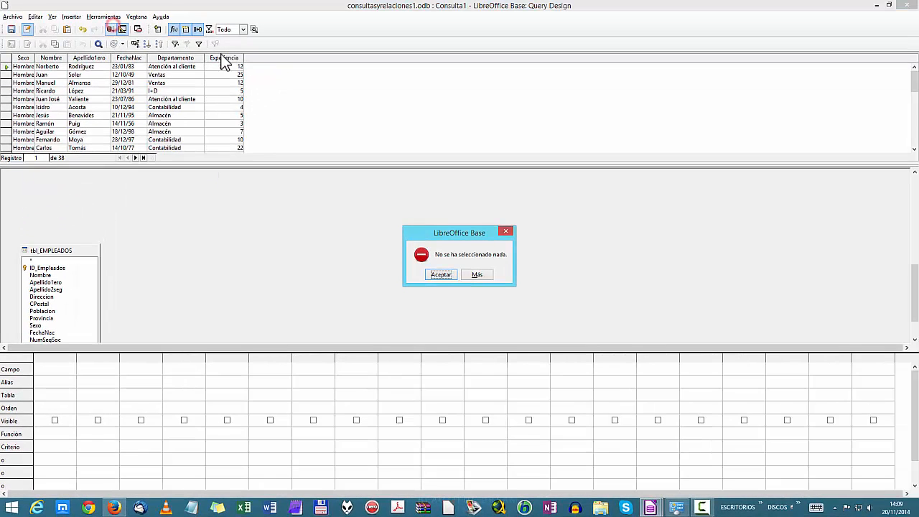
pyautogui.click(450, 279)
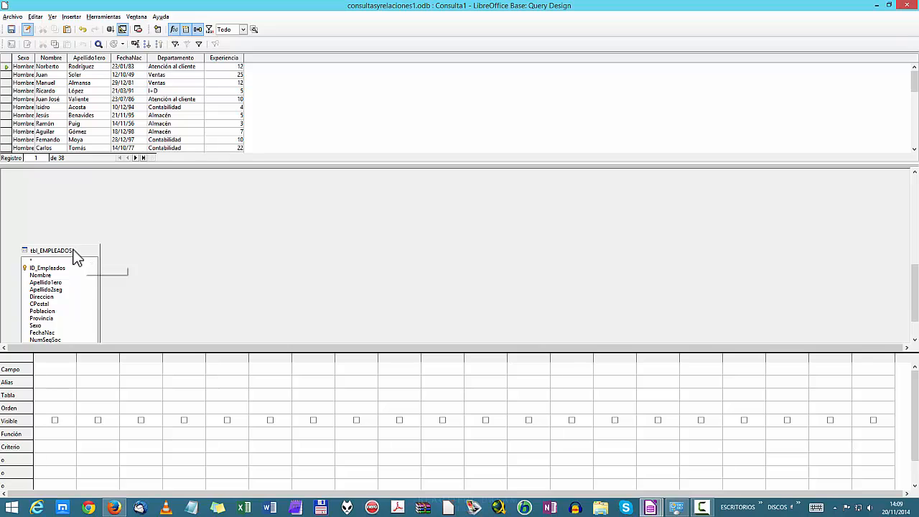
# - Move the tbl_EMPLEADOS table box higher and slightly to the right in the design area to fit its whole field list
pyautogui.moveTo(75, 251); pyautogui.dragTo(74, 200)
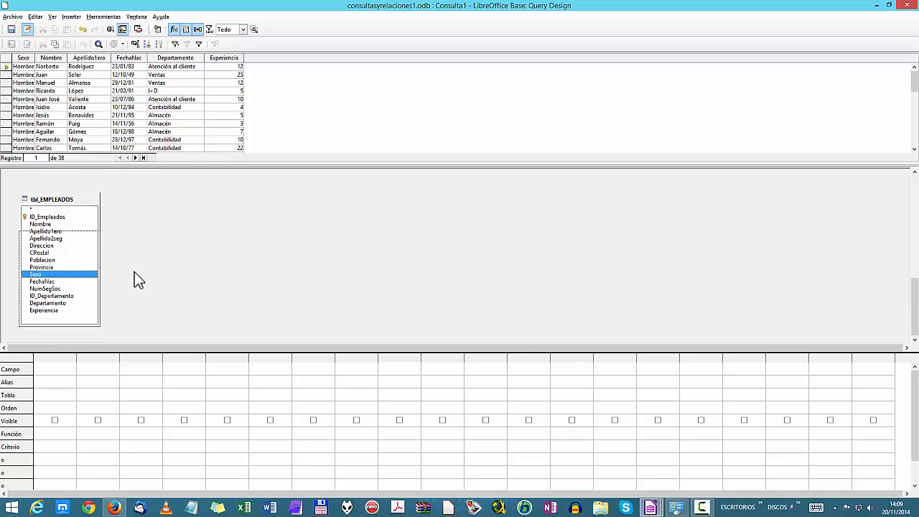
pyautogui.click(57, 237)
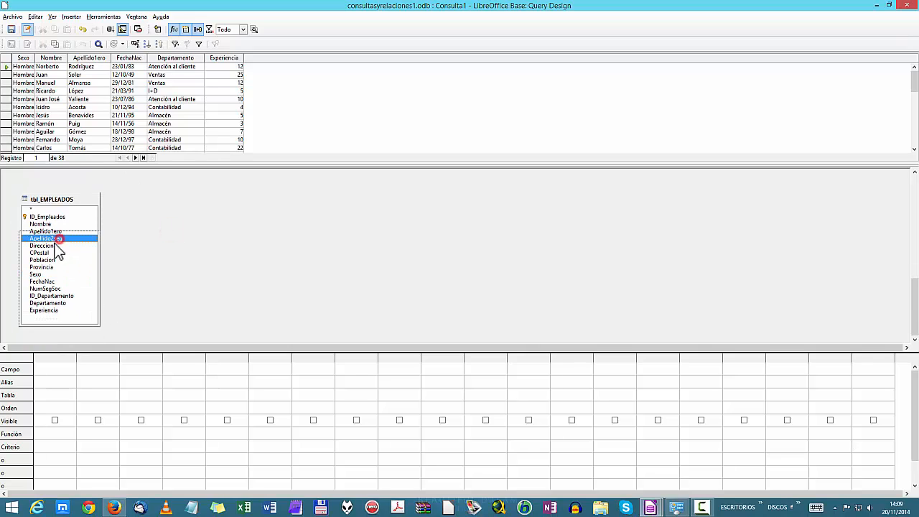
pyautogui.click(48, 218)
pyautogui.moveTo(55, 204); pyautogui.dragTo(88, 200)
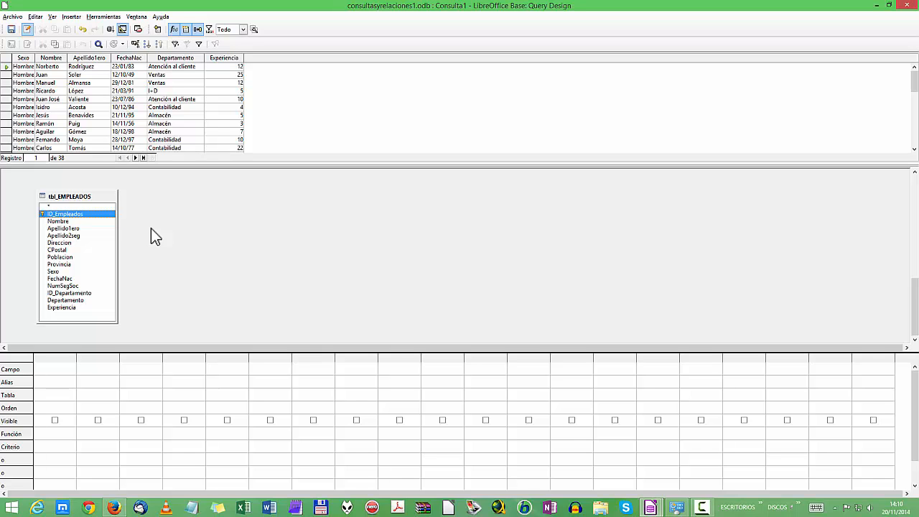
# - Add the Nombre, Apellido1ero and Apellido2seg fields from tbl_EMPLEADOS to the query
pyautogui.doubleClick(57, 222)
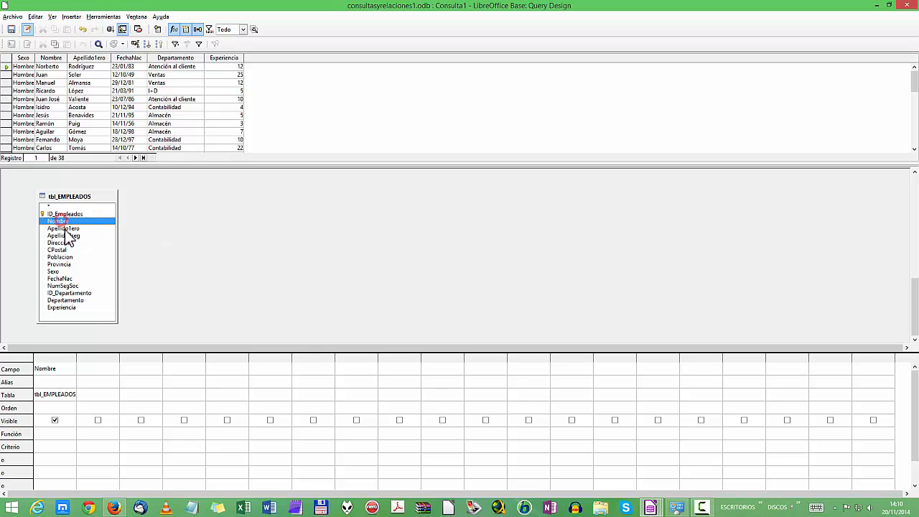
pyautogui.click(64, 228)
pyautogui.doubleClick(81, 158)
pyautogui.click(90, 175)
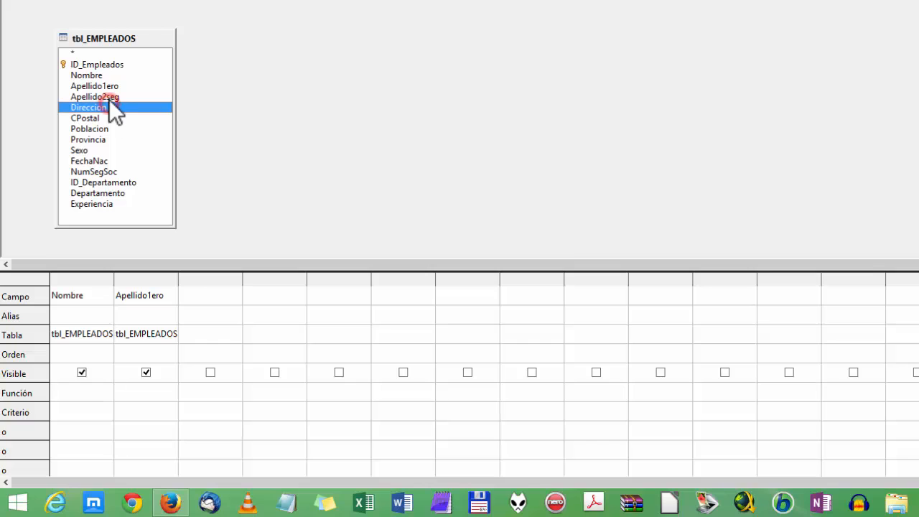
pyautogui.doubleClick(90, 167)
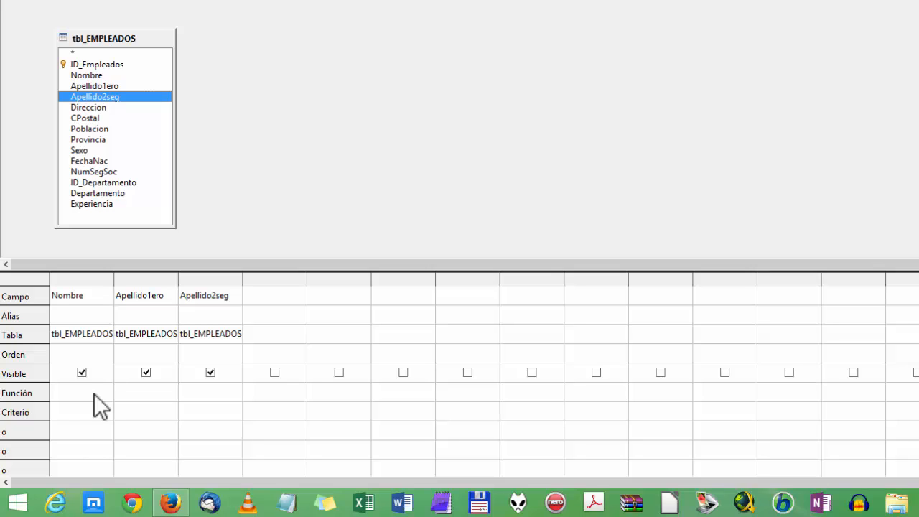
# - Try an equals sign followed by an employee's unquoted first name as the Nombre criterion and run the query
pyautogui.click(51, 412)
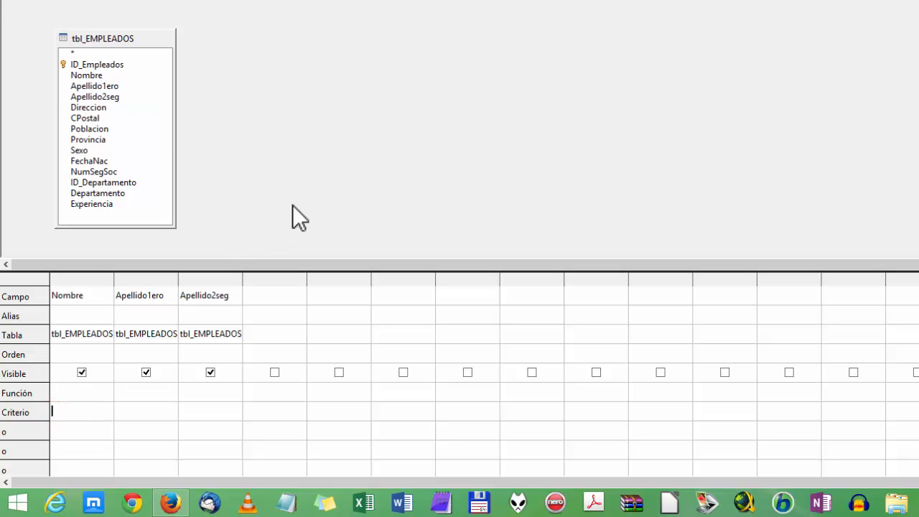
pyautogui.write('=Juan')
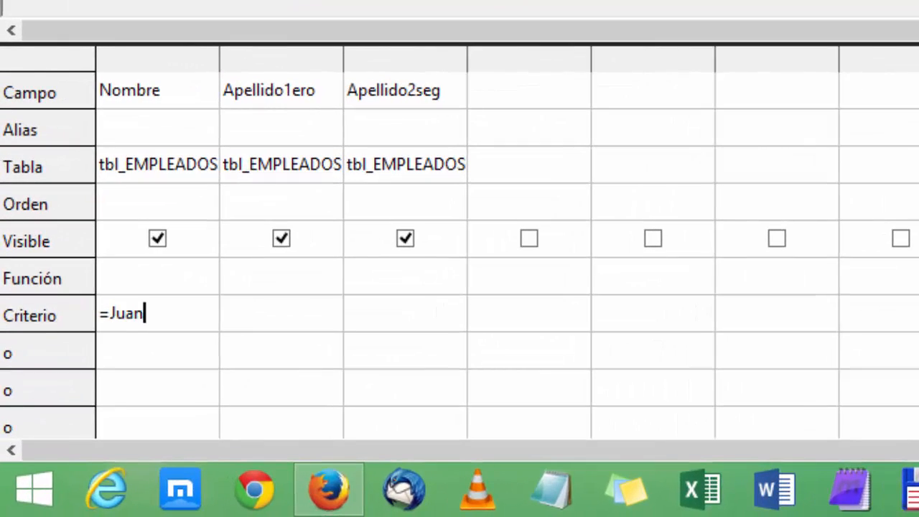
pyautogui.press('Return')
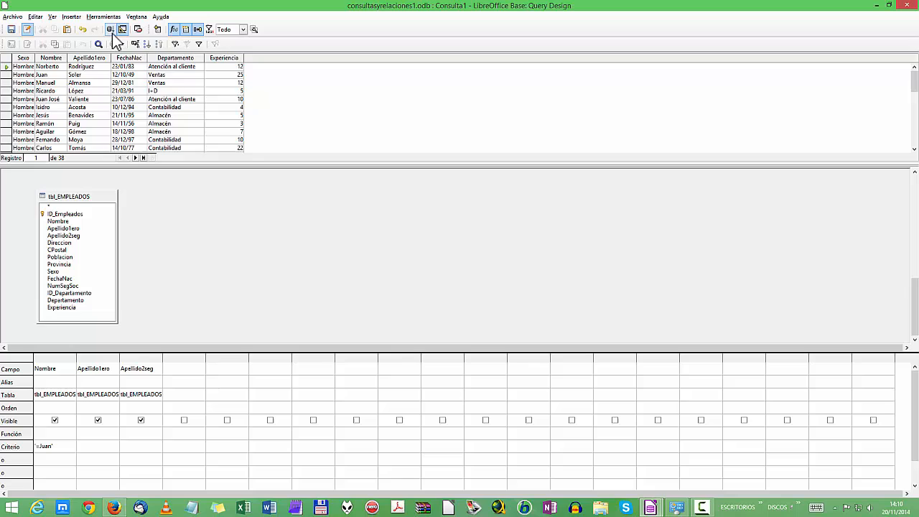
pyautogui.click(112, 32)
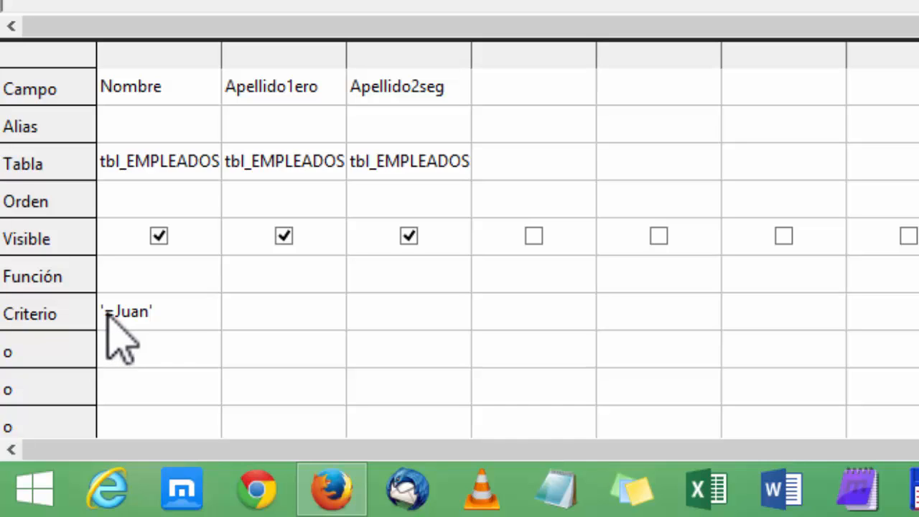
# - Replace the Nombre criterion with an equals sign and the employee's first name in single quotes, and run the query
pyautogui.click(172, 312)
pyautogui.press('Delete')
pyautogui.press('Delete')
pyautogui.press('Delete')
pyautogui.press('Delete')
pyautogui.press('Delete')
pyautogui.press('Delete')
pyautogui.press('Delete')
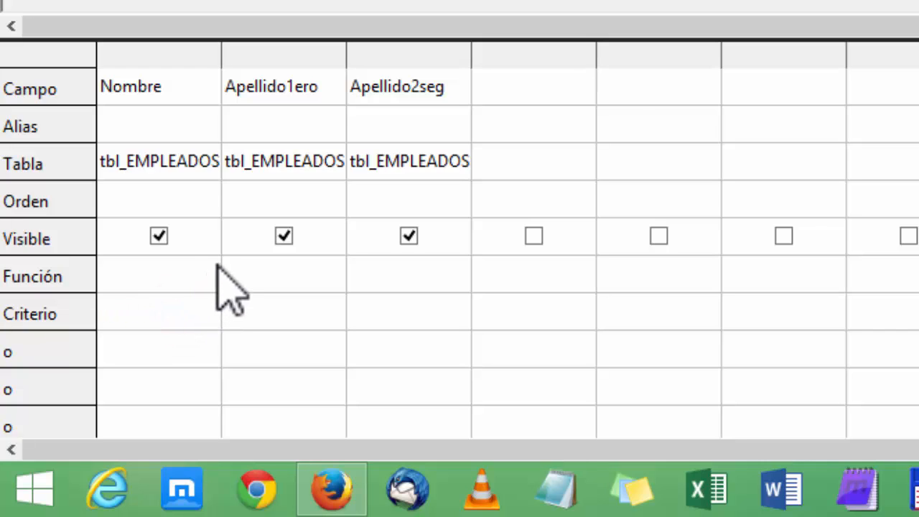
pyautogui.write("='Juan")
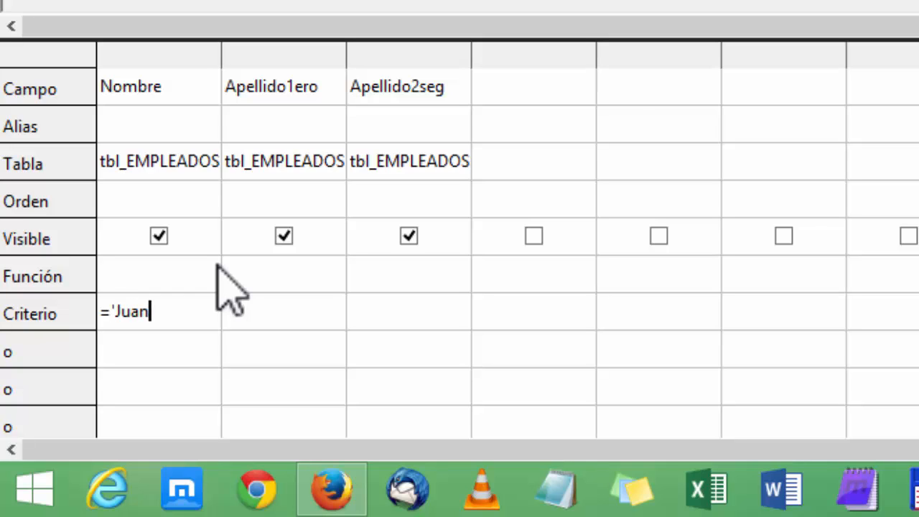
pyautogui.write("'")
pyautogui.press('Tab')
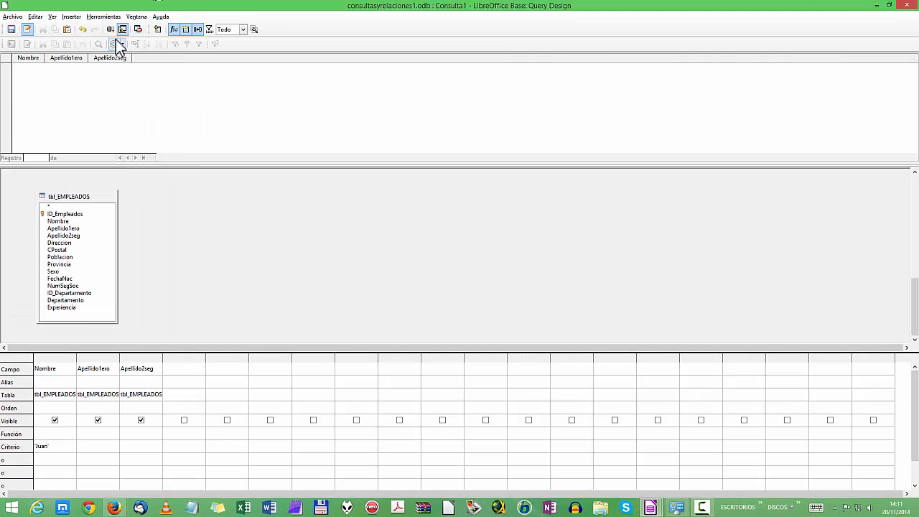
pyautogui.click(111, 30)
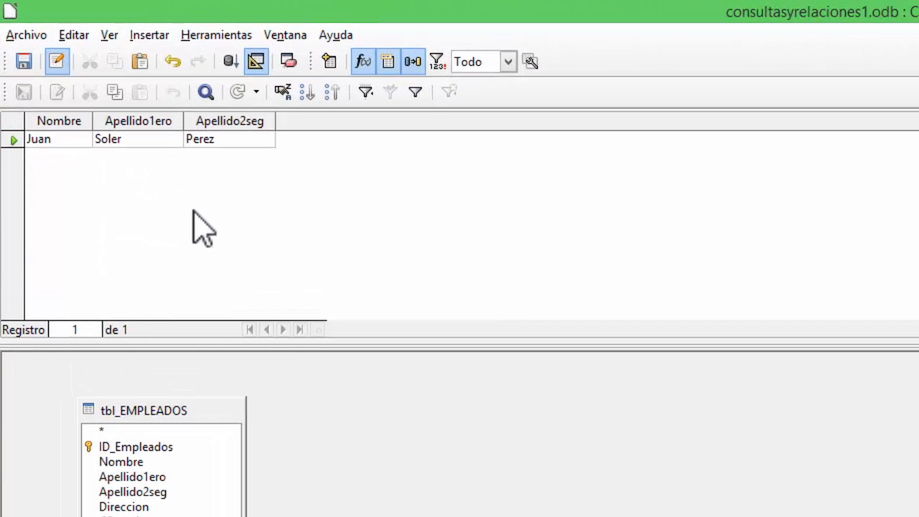
# - Move the tbl_EMPLEADOS box higher, add its Departamento and Experiencia fields to the query, and run it
pyautogui.scroll(3, 318, 509)
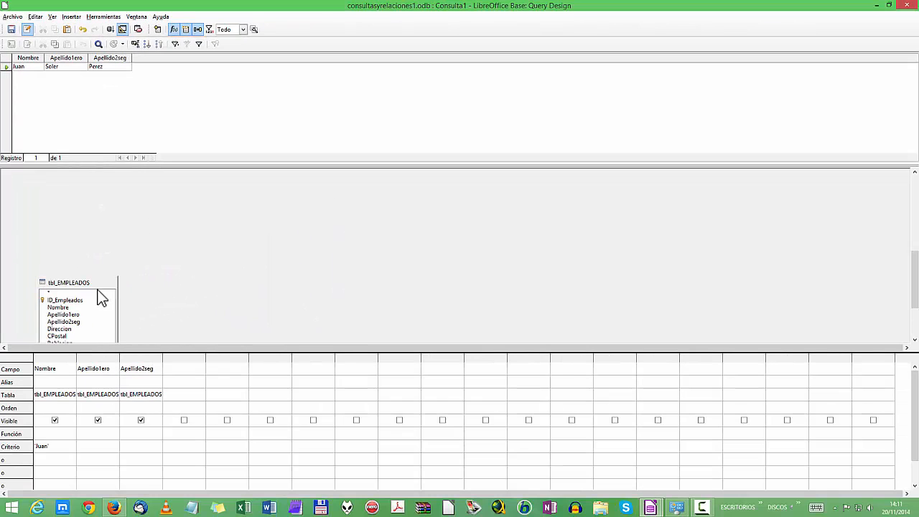
pyautogui.click(96, 286)
pyautogui.moveTo(95, 287); pyautogui.dragTo(97, 221)
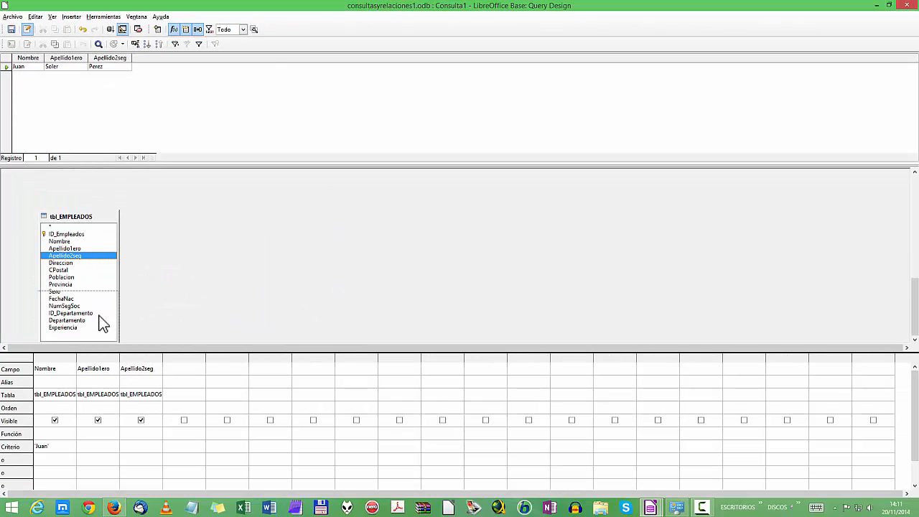
pyautogui.click(77, 321)
pyautogui.doubleClick(77, 321)
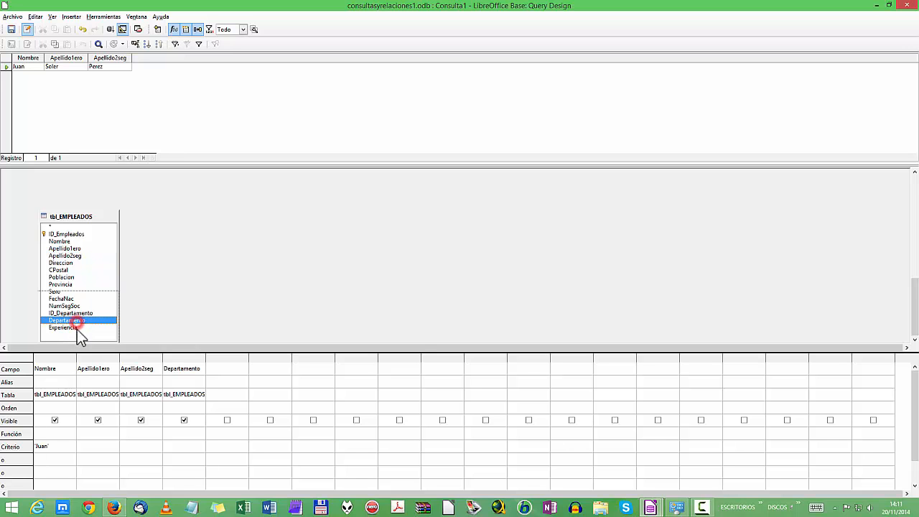
pyautogui.doubleClick(77, 328)
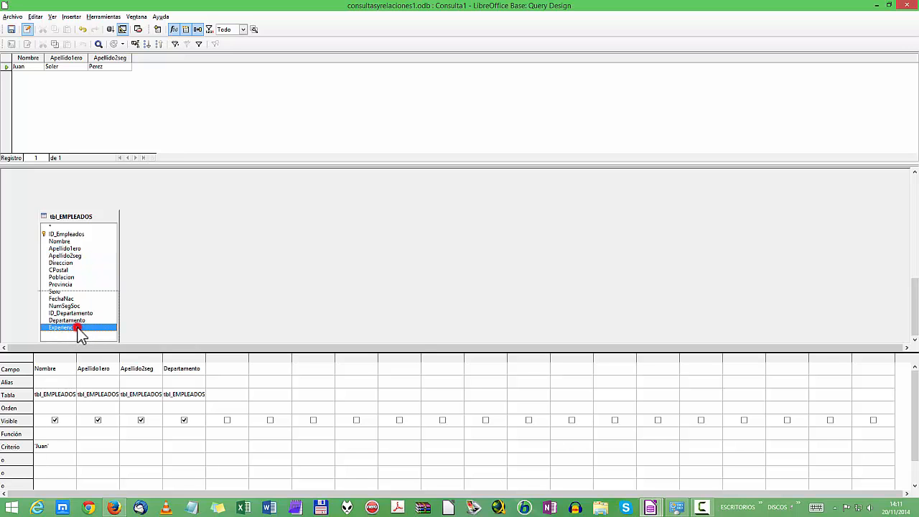
pyautogui.click(122, 29)
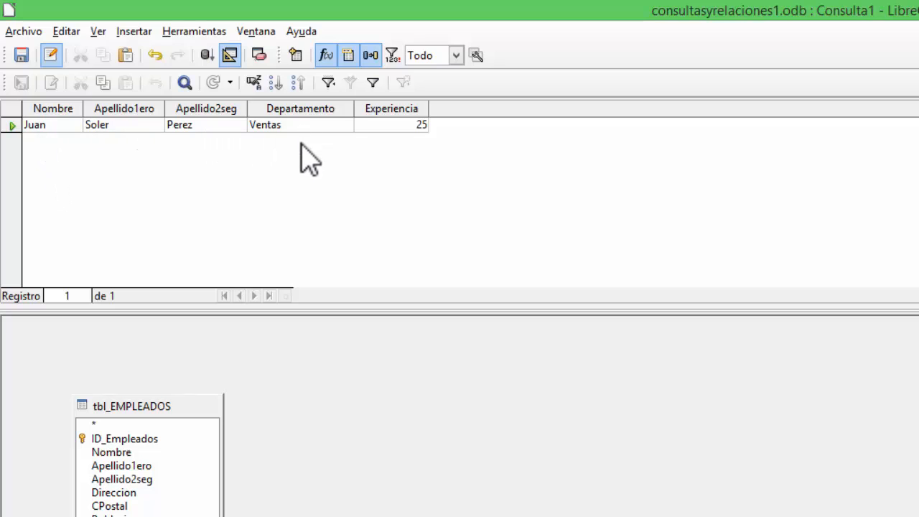
pyautogui.click(382, 168)
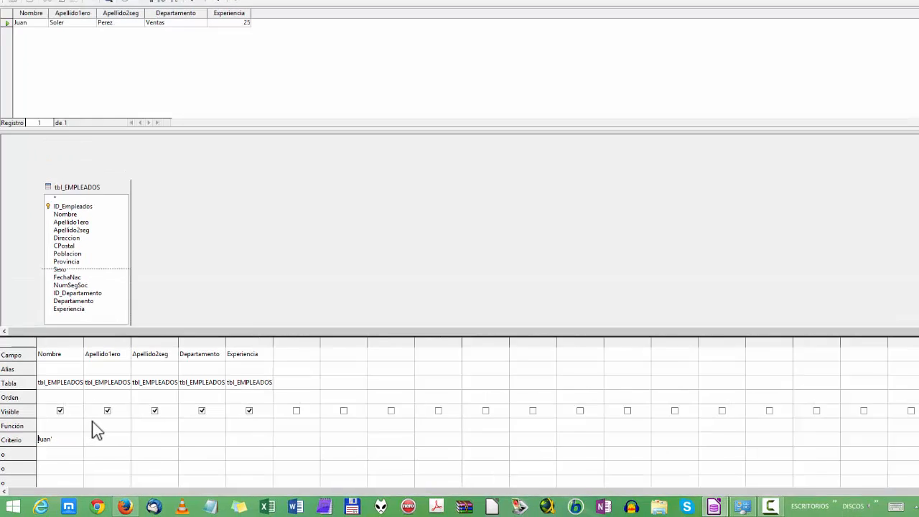
# - Replace the Nombre criterion with <> and the employee's first name in single quotes, run the query, and review the listed records
pyautogui.press('Delete')
pyautogui.press('Delete')
pyautogui.press('Delete')
pyautogui.press('Delete')
pyautogui.press('Delete')
pyautogui.press('Delete')
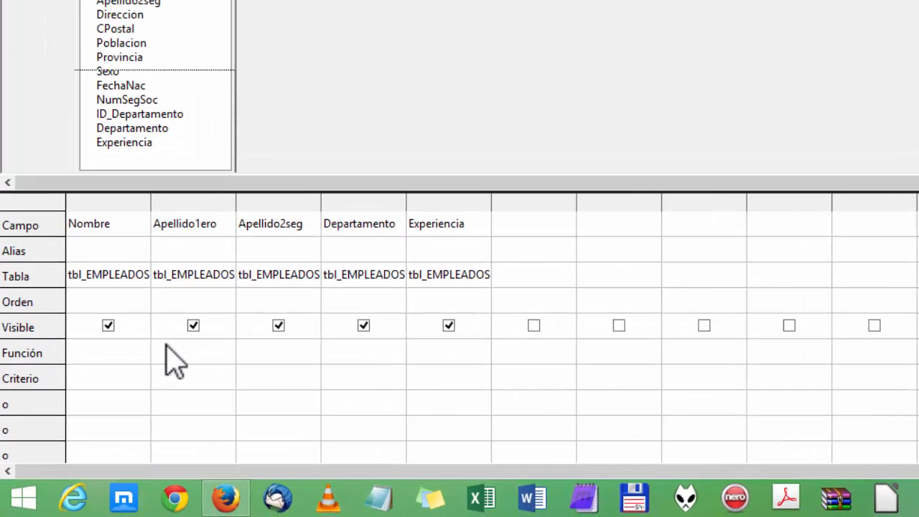
pyautogui.write("<> 'Juan'")
pyautogui.press('Tab')
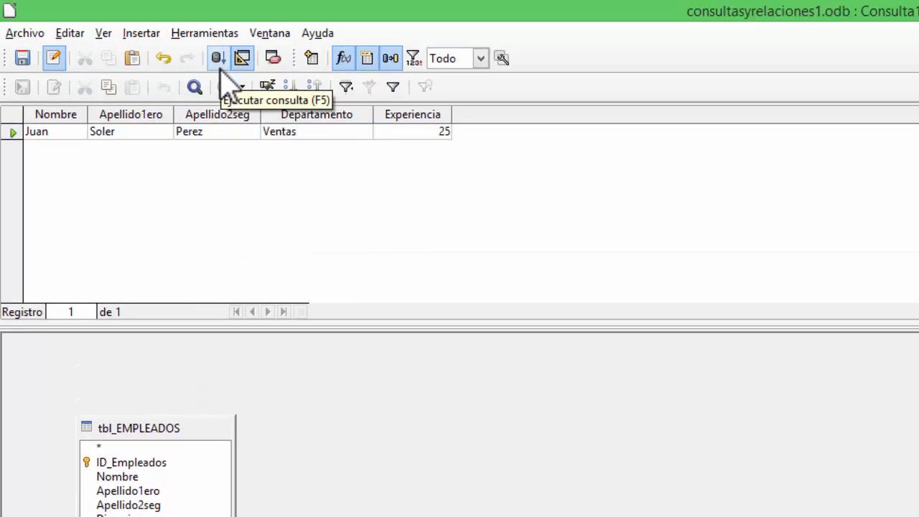
pyautogui.click(220, 59)
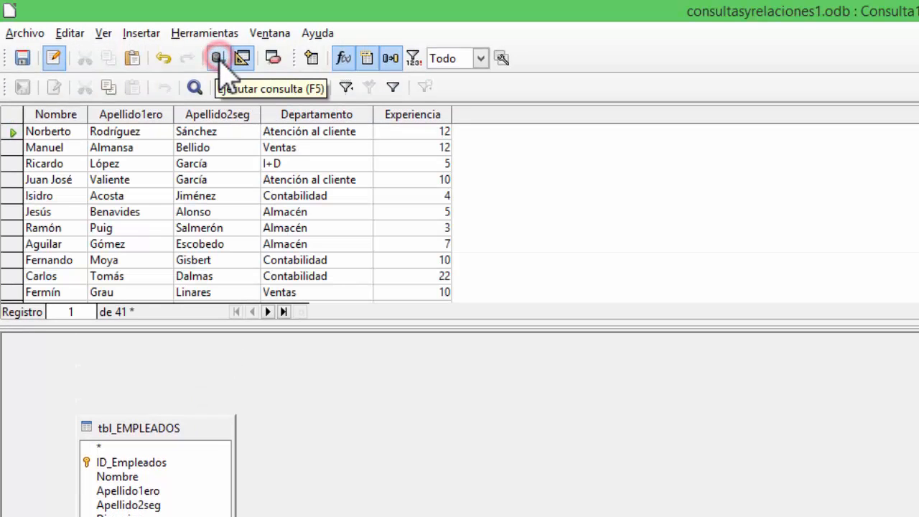
pyautogui.scroll(-12, 344, 284)
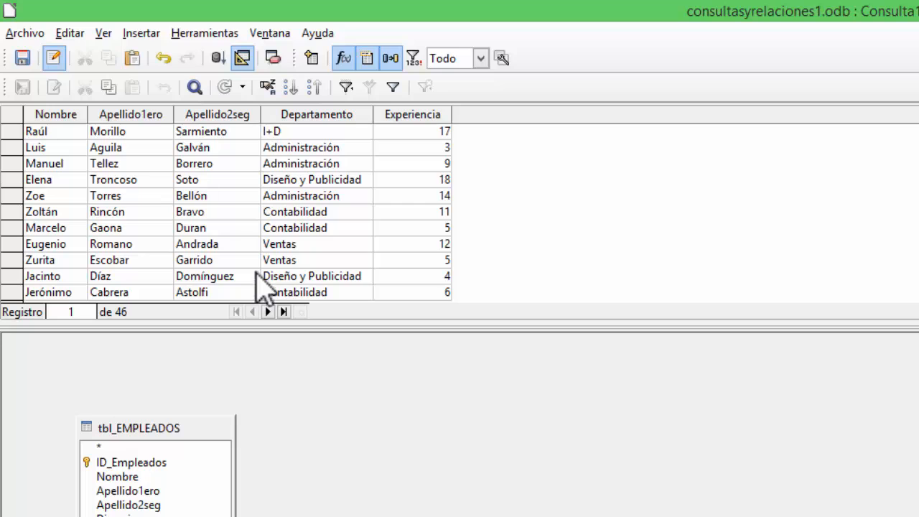
pyautogui.scroll(5, 273, 214)
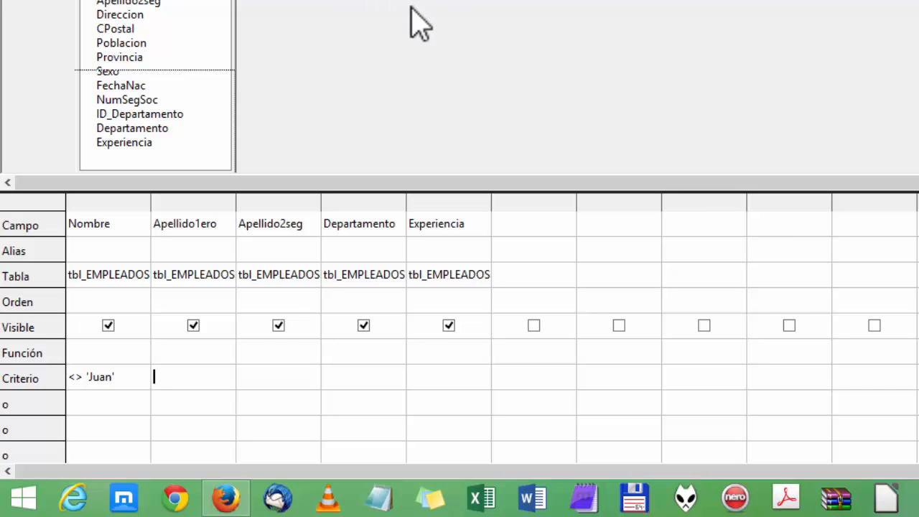
# - Clear the Nombre criterion in the query design
pyautogui.click(115, 373)
pyautogui.press('Delete')
pyautogui.press('Delete')
pyautogui.press('Delete')
pyautogui.press('Delete')
pyautogui.press('Delete')
pyautogui.press('Delete')
pyautogui.press('Delete')
pyautogui.press('Delete')
pyautogui.press('Delete')
pyautogui.press('Delete')
pyautogui.click(153, 372)
# - Add the CPostal, Poblacion and Provincia fields from tbl_EMPLEADOS to the query
pyautogui.click(525, 207)
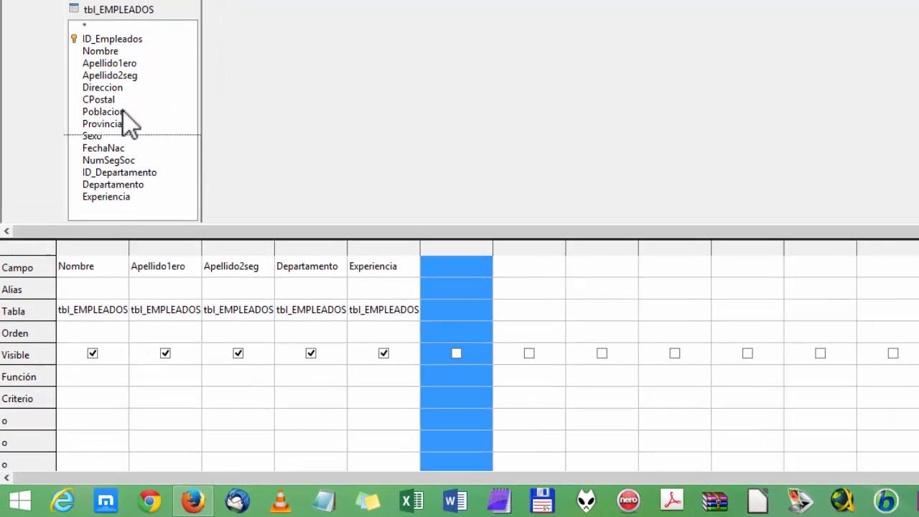
pyautogui.doubleClick(107, 99)
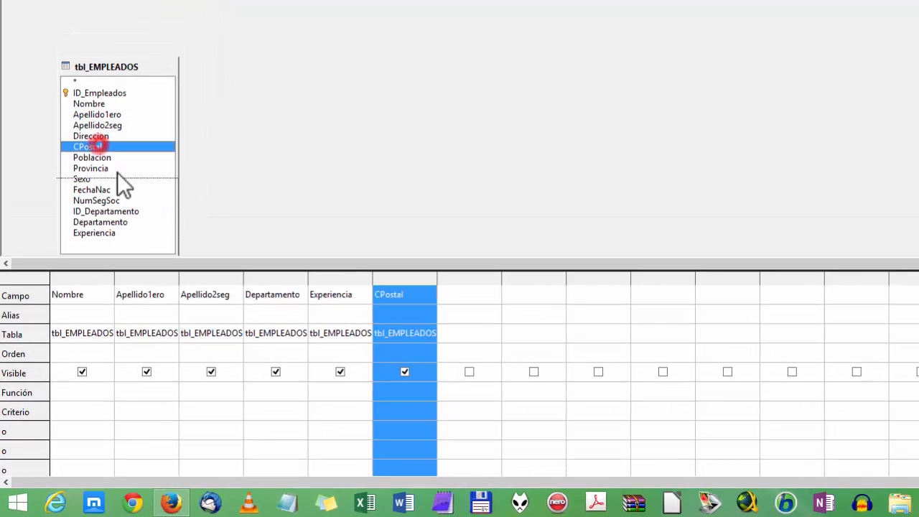
pyautogui.doubleClick(108, 157)
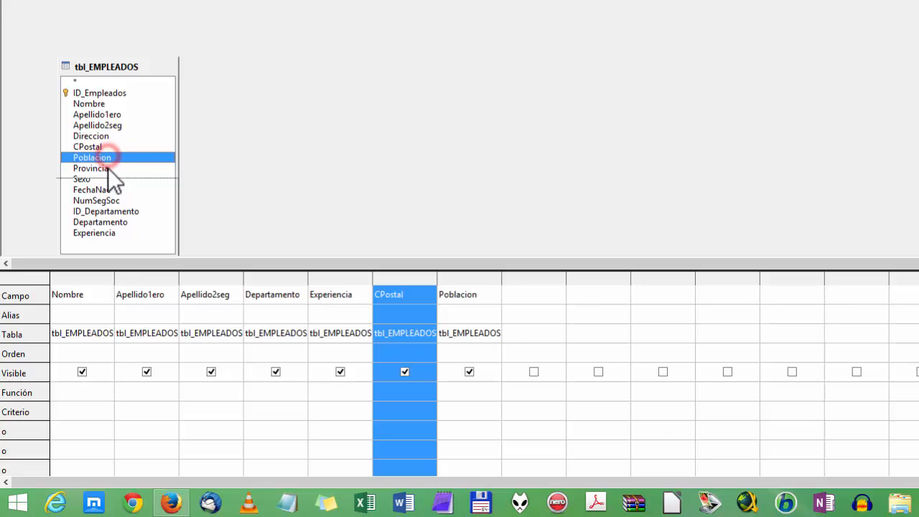
pyautogui.doubleClick(108, 168)
pyautogui.click(464, 296)
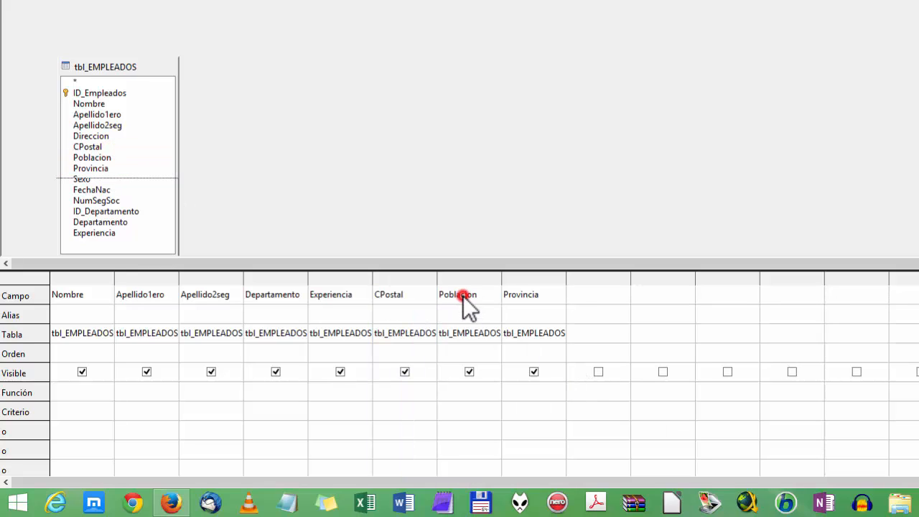
pyautogui.click(581, 297)
# - Set the CPostal criterion to =28010 and run the query
pyautogui.click(401, 392)
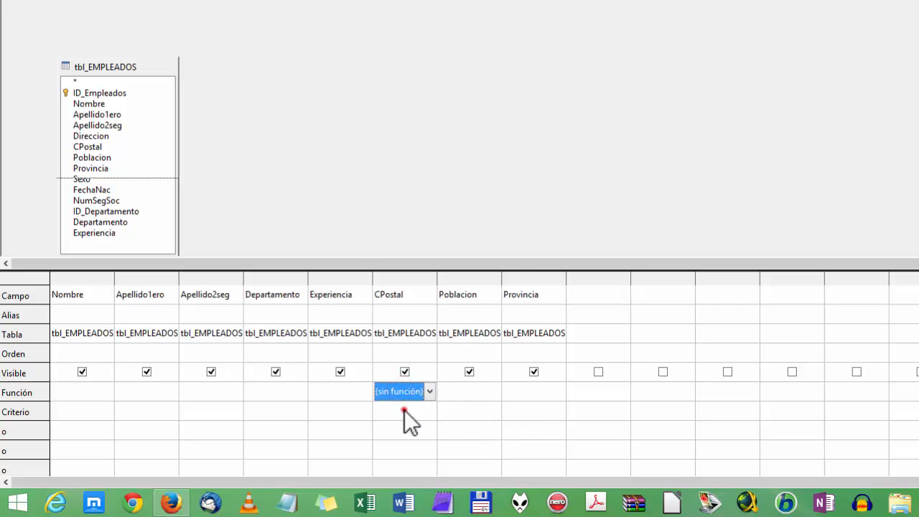
pyautogui.click(405, 410)
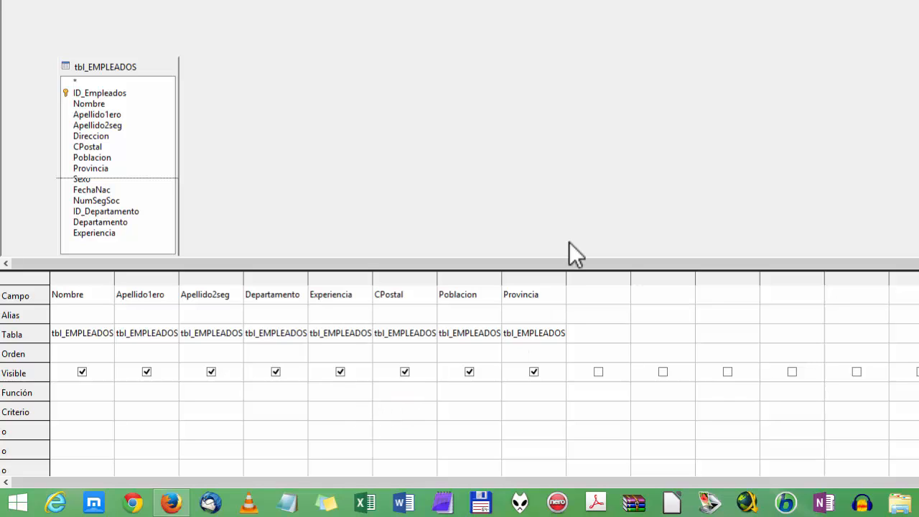
pyautogui.write('=28010')
pyautogui.press('Tab')
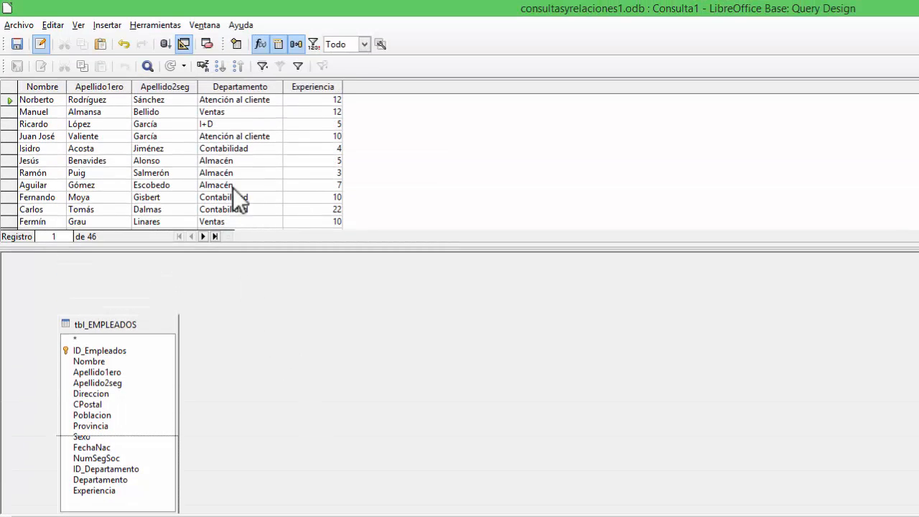
pyautogui.click(164, 44)
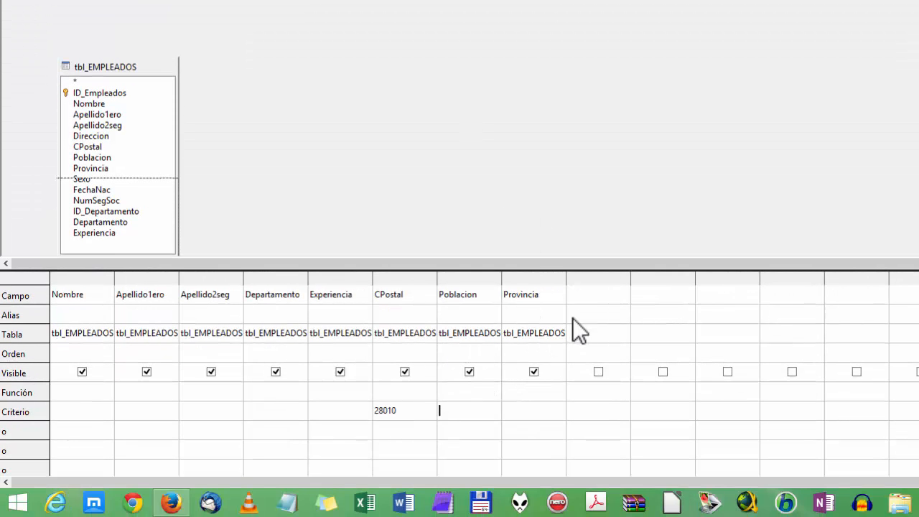
# - Change the CPostal criterion to > 28010, run the query, and review the CPostal values in all returned records
pyautogui.click(375, 413)
pyautogui.write('>')
pyautogui.press('Tab')
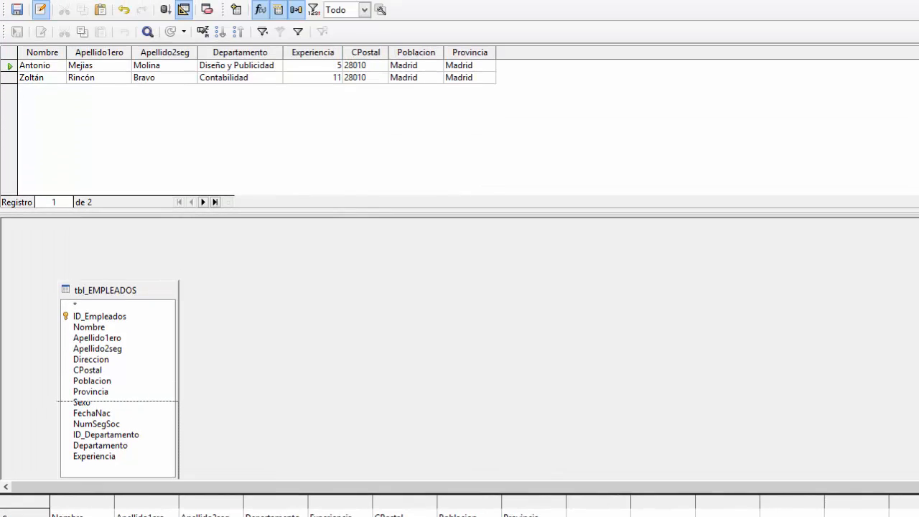
pyautogui.click(166, 44)
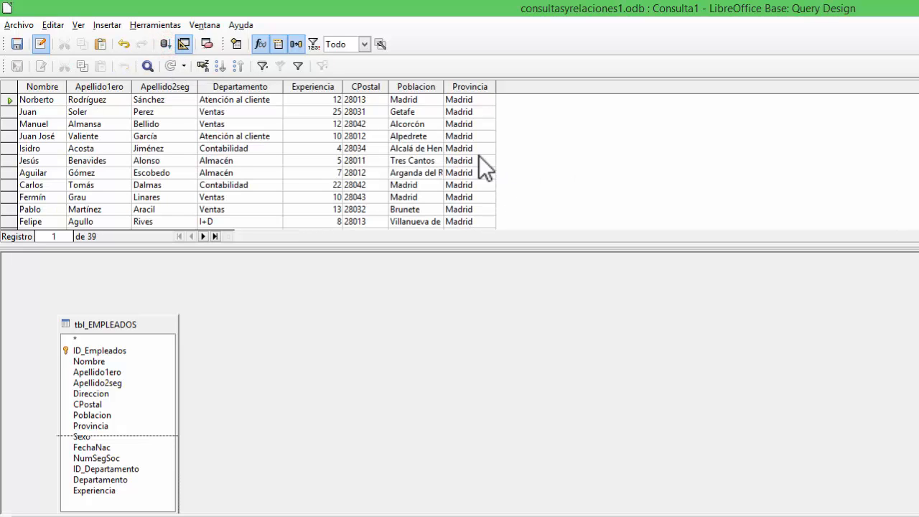
pyautogui.scroll(-9, 441, 133)
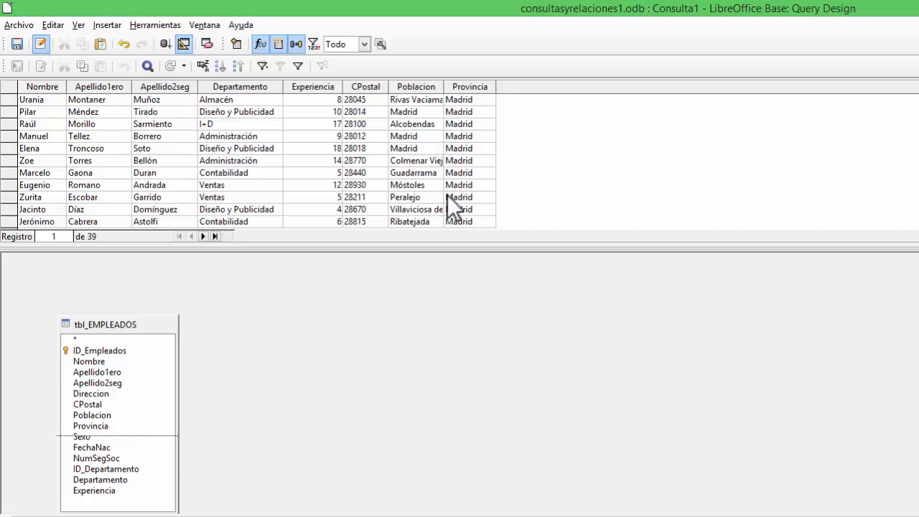
pyautogui.scroll(9, 449, 207)
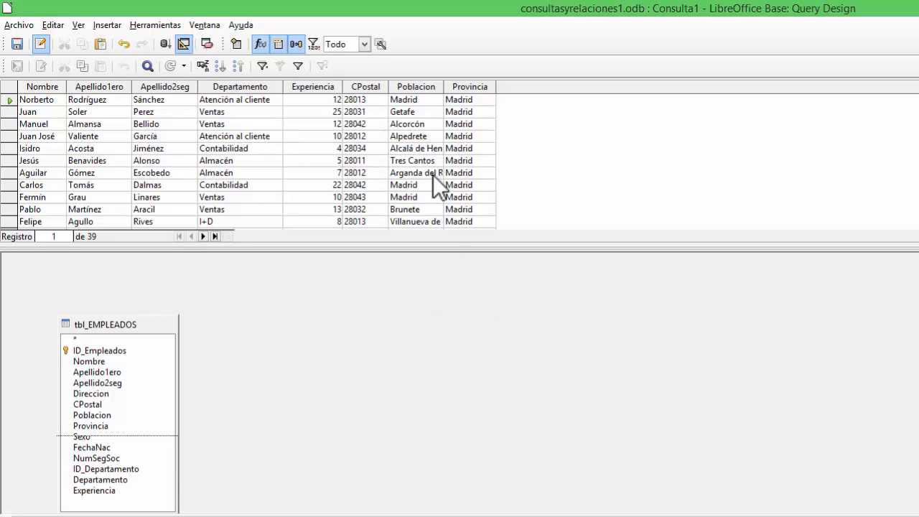
pyautogui.scroll(-9, 438, 161)
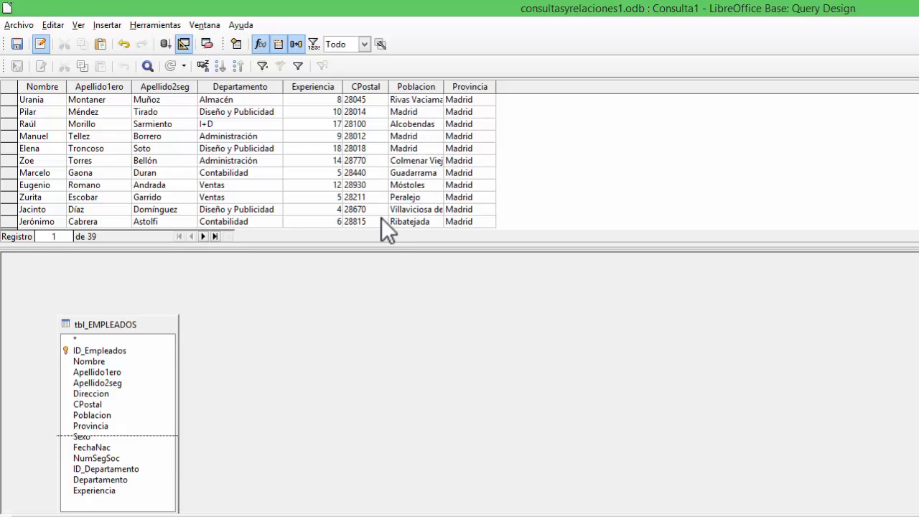
pyautogui.scroll(9, 383, 197)
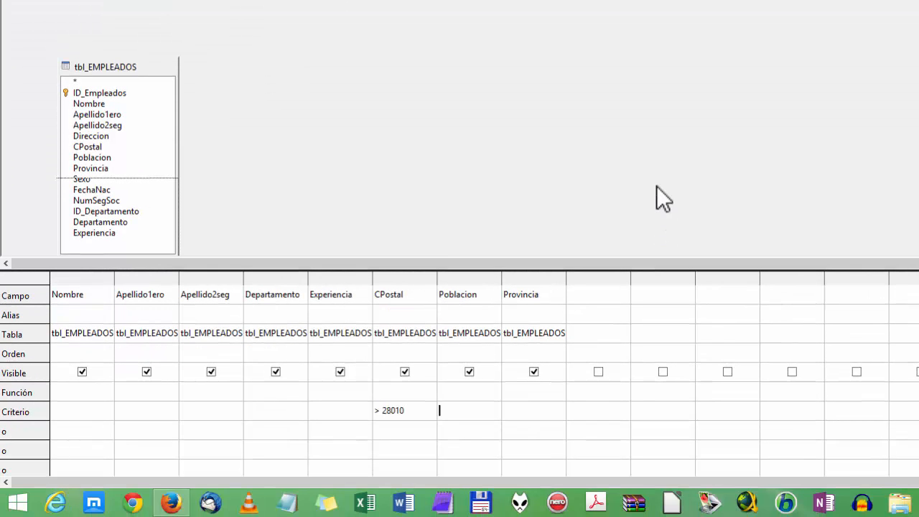
# - Try => 28010 as the CPostal criterion, dismiss the message, and remove the misplaced equals sign
pyautogui.click(374, 410)
pyautogui.write('=')
pyautogui.press('Return')
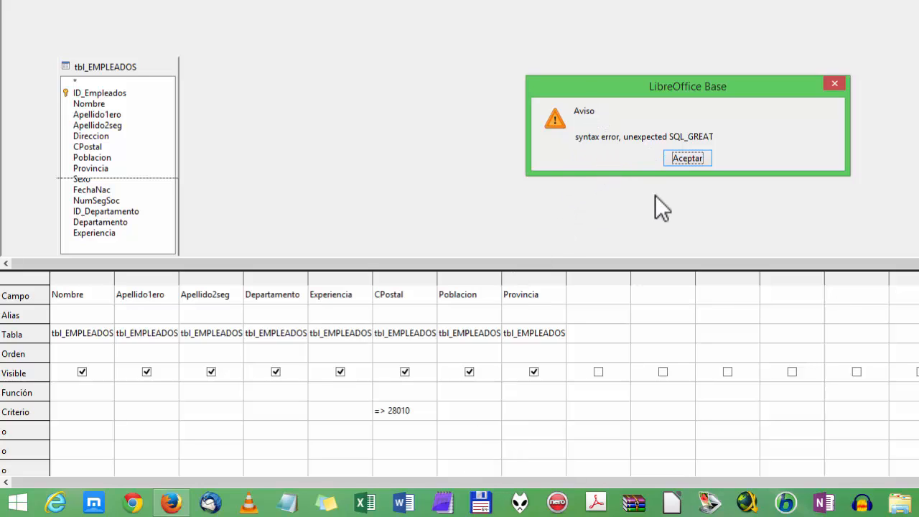
pyautogui.click(701, 156)
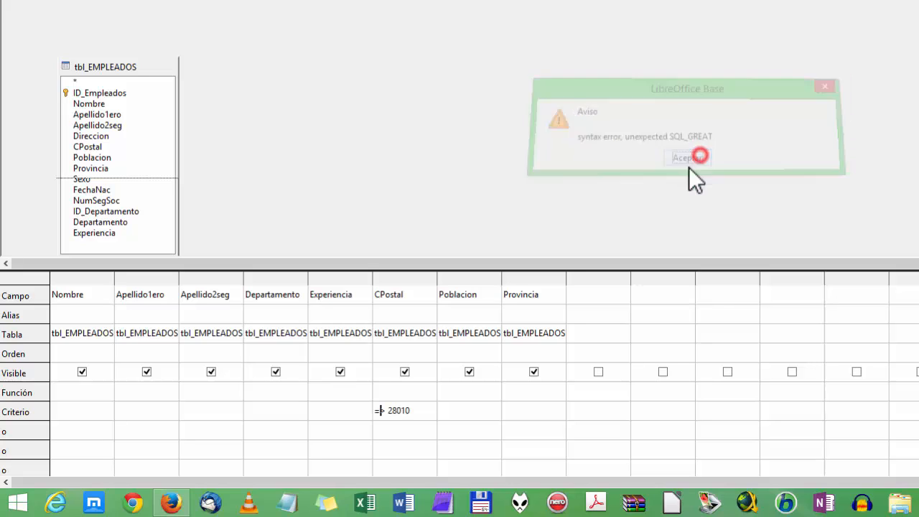
pyautogui.press('BackSpace')
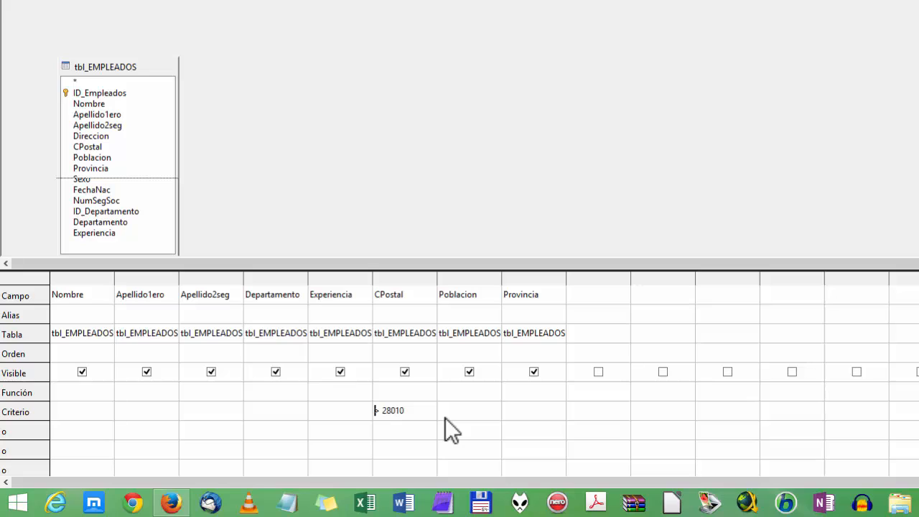
# - Set the CPostal criterion to >= 28010, run the query, and select the first record whose postal code is 28010
pyautogui.write('>=')
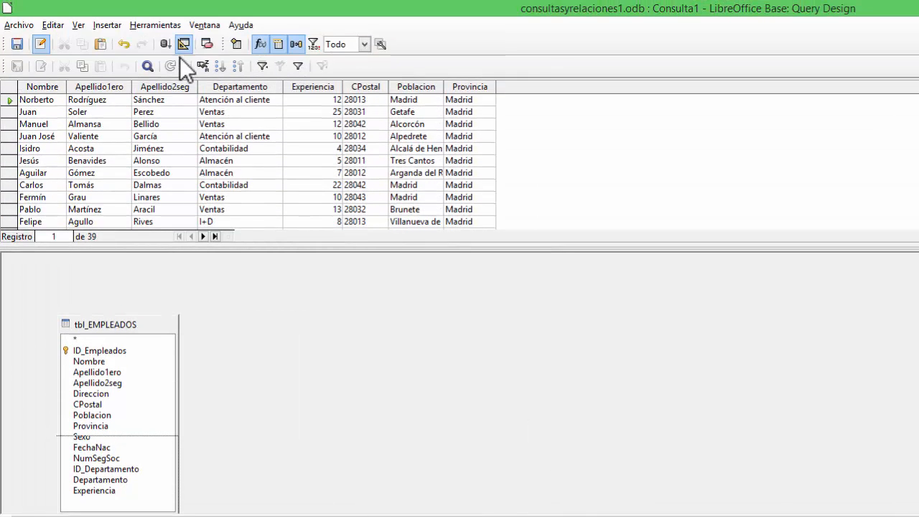
pyautogui.click(166, 44)
pyautogui.click(376, 181)
pyautogui.scroll(-5, 376, 182)
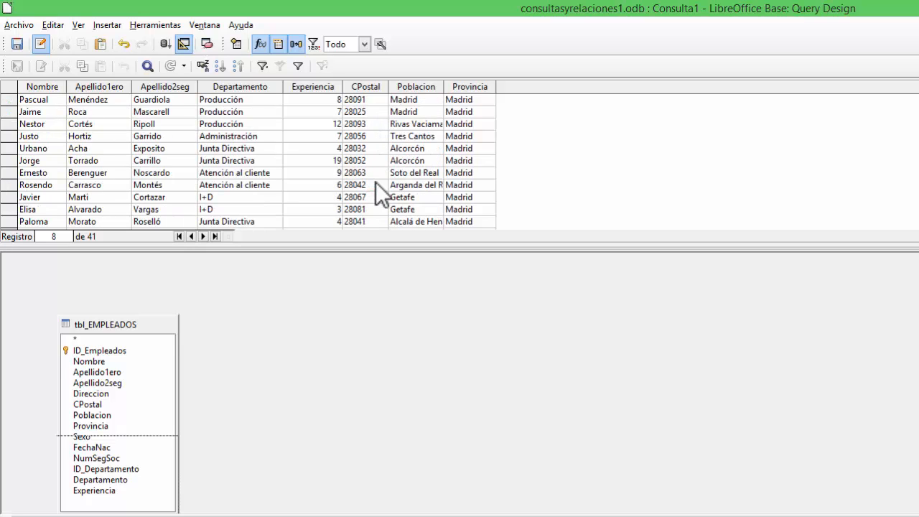
pyautogui.scroll(-5, 376, 182)
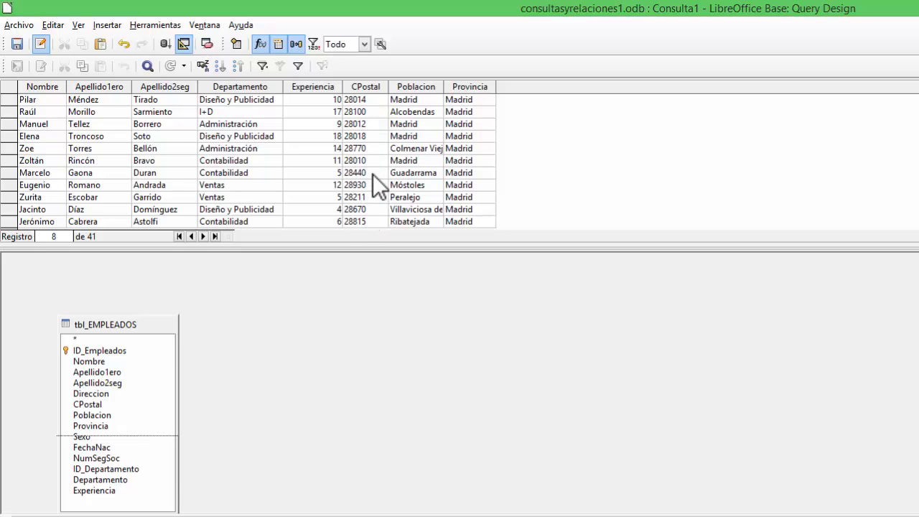
pyautogui.scroll(1, 373, 174)
pyautogui.click(375, 127)
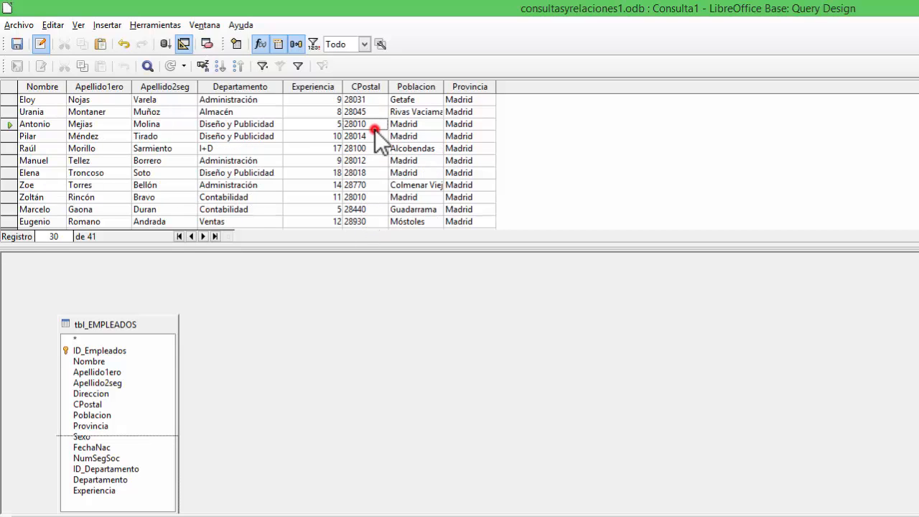
pyautogui.click(9, 123)
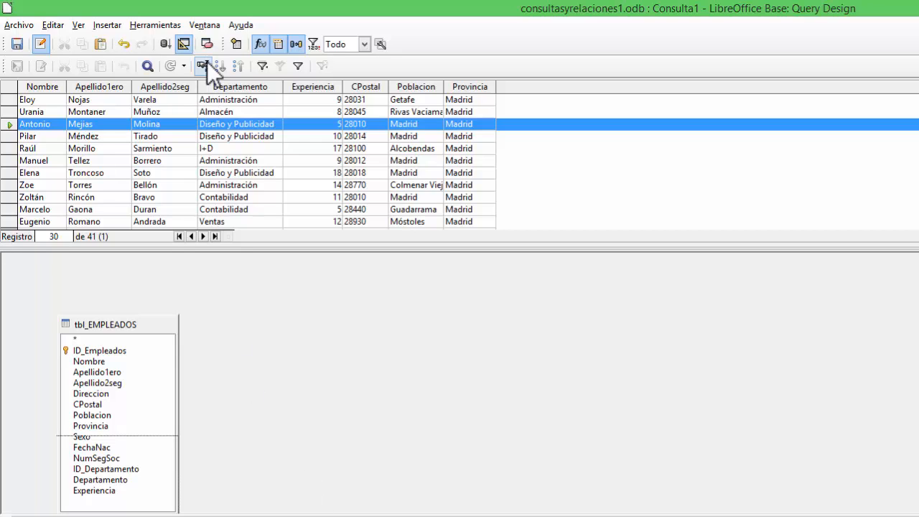
# - Rerun the query with the revised CPostal criterion and select the last record's CPostal value
pyautogui.click(165, 43)
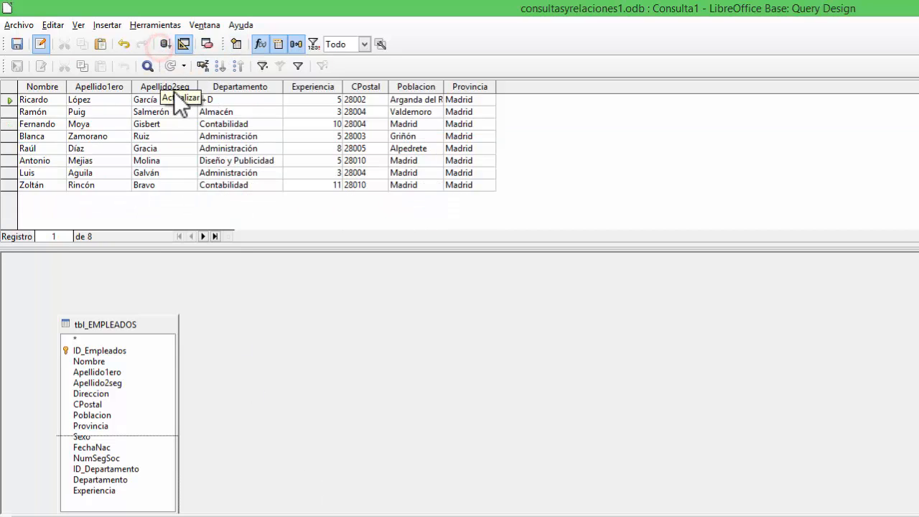
pyautogui.click(363, 186)
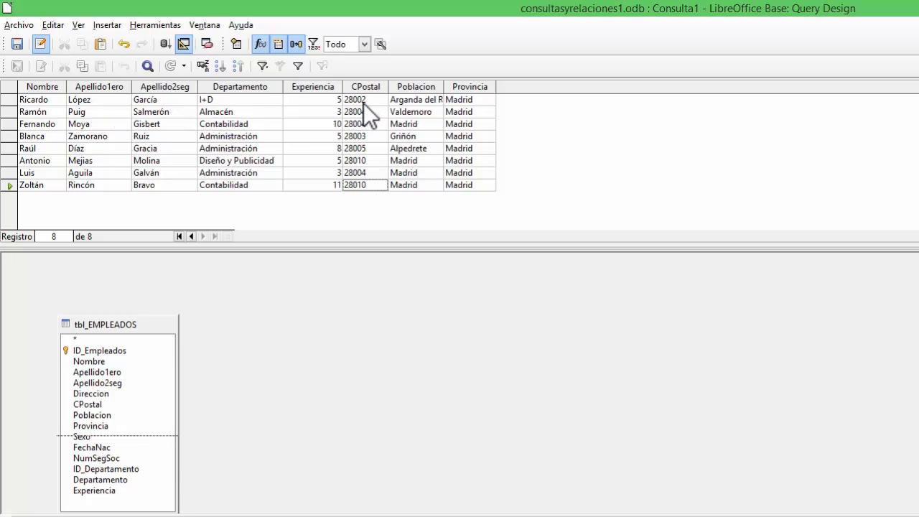
# - Fit the Poblacion result column to its contents and change the CPostal criterion to < 28010
pyautogui.doubleClick(444, 85)
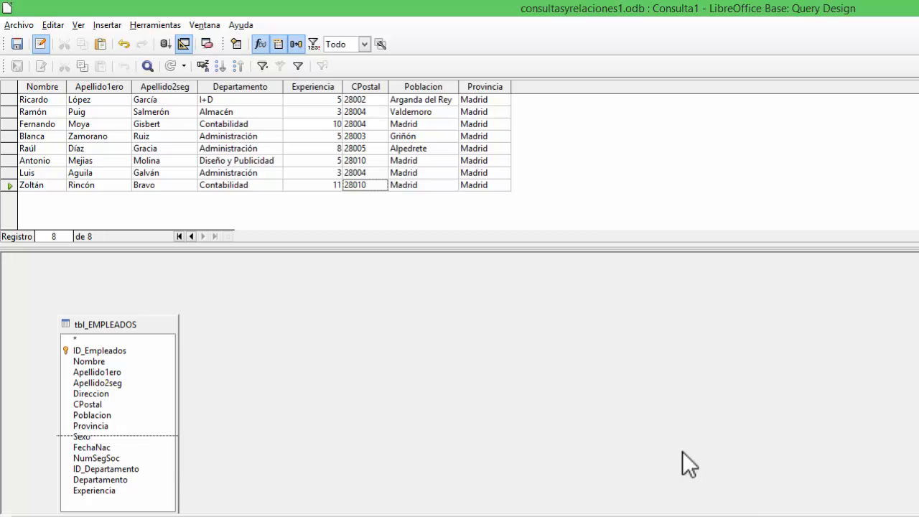
pyautogui.click(649, 417)
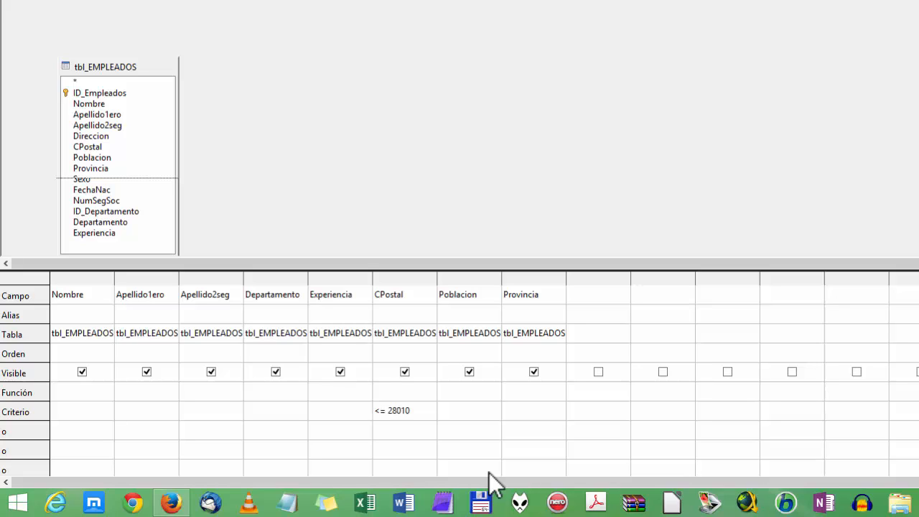
pyautogui.press('Delete')
pyautogui.press('Tab')
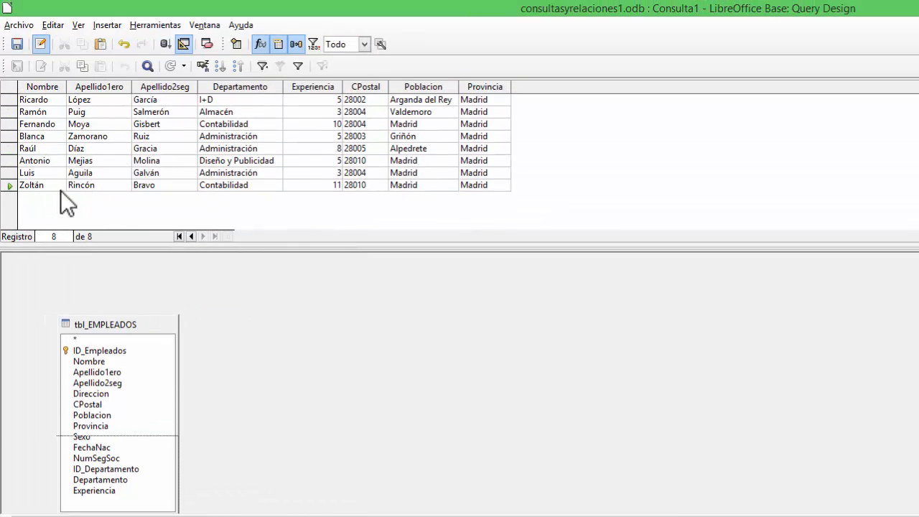
# - Select the two records with postal code 28010 in turn, and rerun the query with the revised CPostal criterion
pyautogui.click(358, 186)
pyautogui.click(364, 163)
pyautogui.click(364, 185)
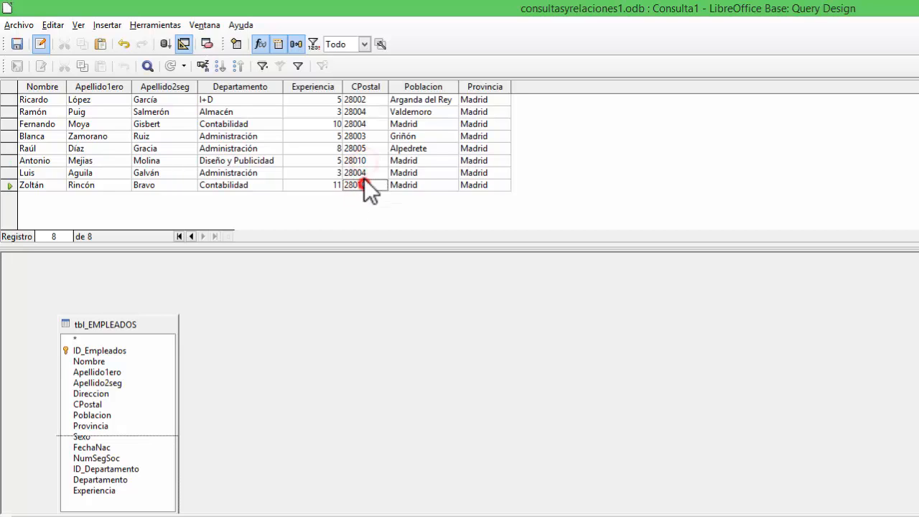
pyautogui.click(9, 161)
pyautogui.click(10, 187)
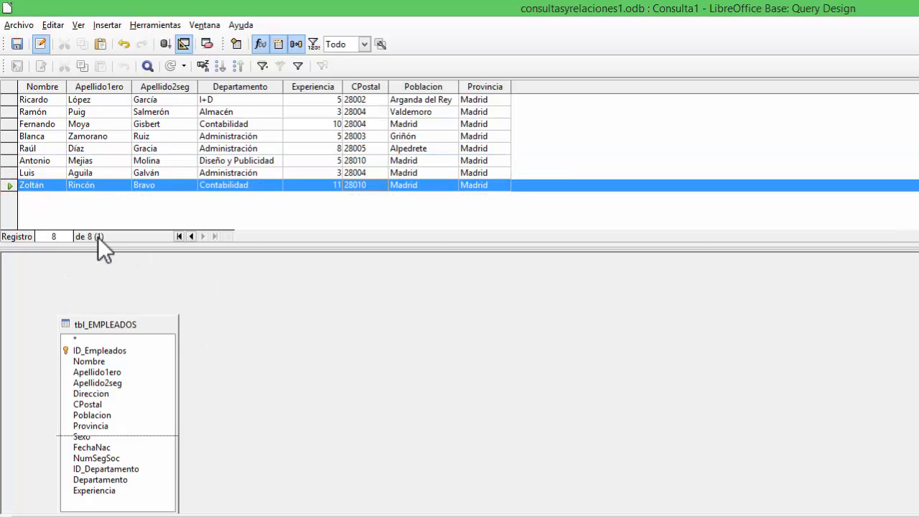
pyautogui.click(167, 43)
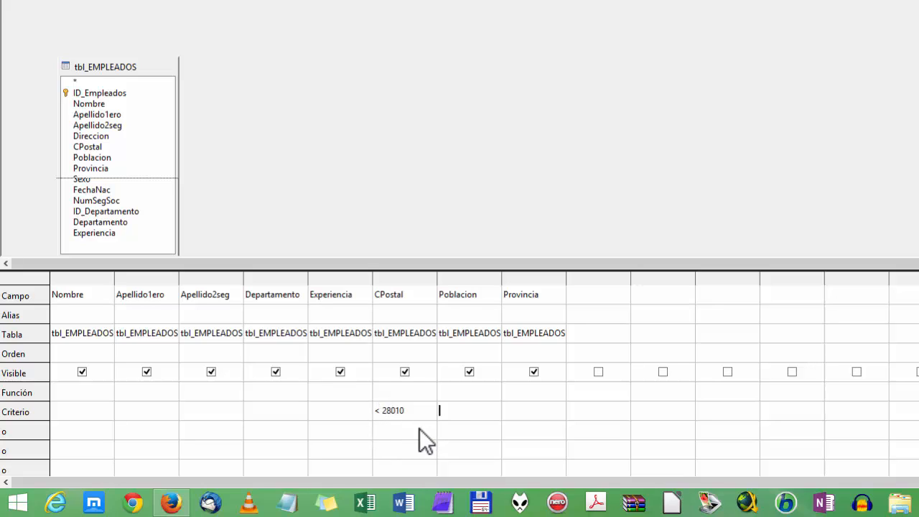
# - Clear the CPostal criterion from the query design
pyautogui.click(410, 411)
pyautogui.moveTo(408, 411); pyautogui.dragTo(290, 409)
pyautogui.press('Delete')
pyautogui.press('Tab')
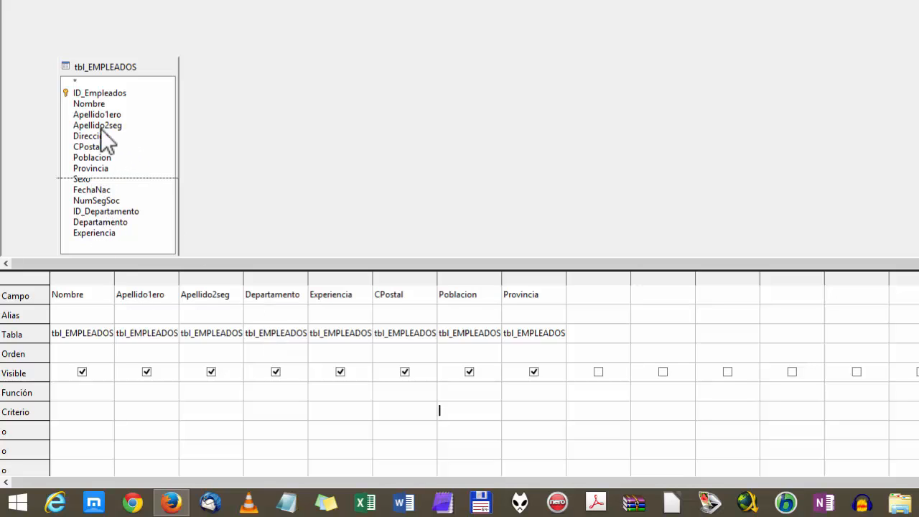
# - Add the FechaNac field to the query, placed directly before Departamento, and activate its criterion cell
pyautogui.doubleClick(101, 189)
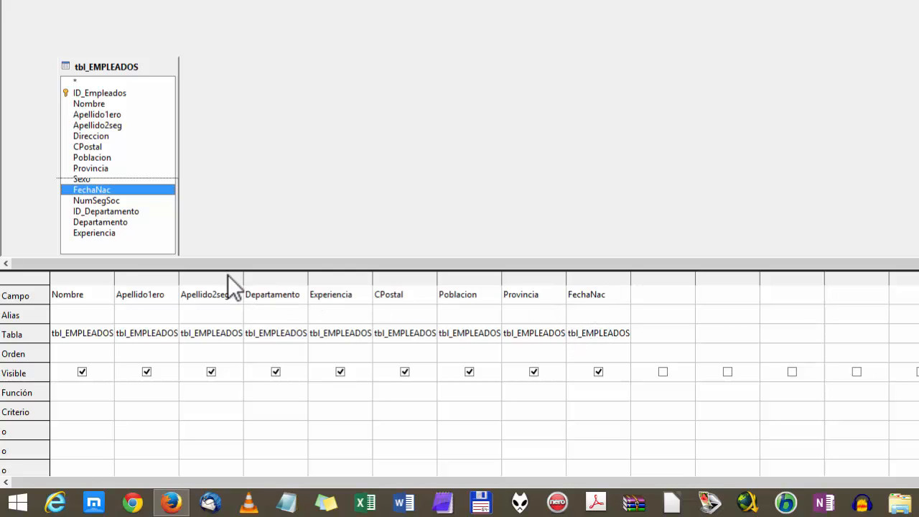
pyautogui.click(595, 277)
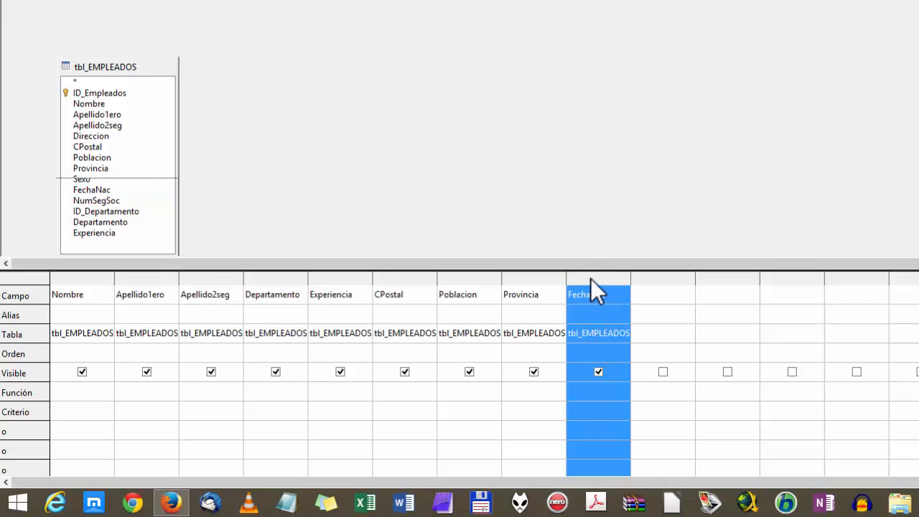
pyautogui.moveTo(591, 279); pyautogui.dragTo(284, 281)
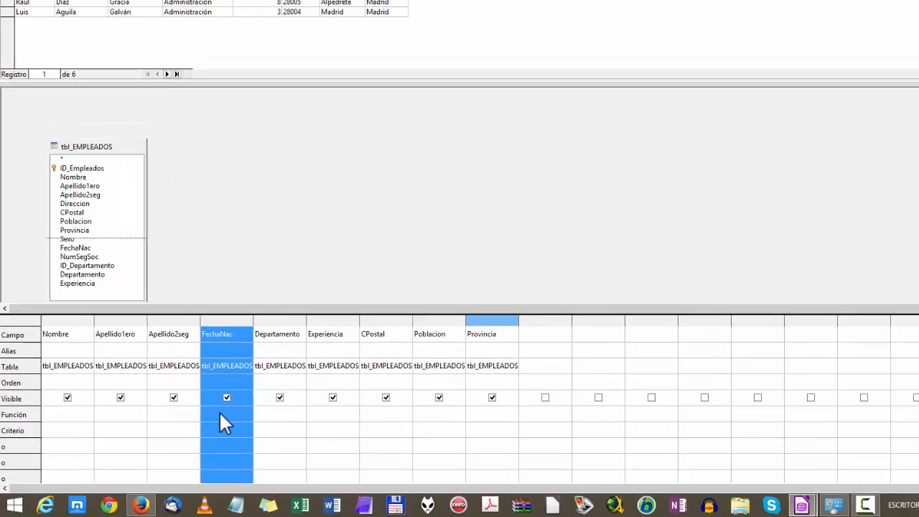
pyautogui.click(260, 395)
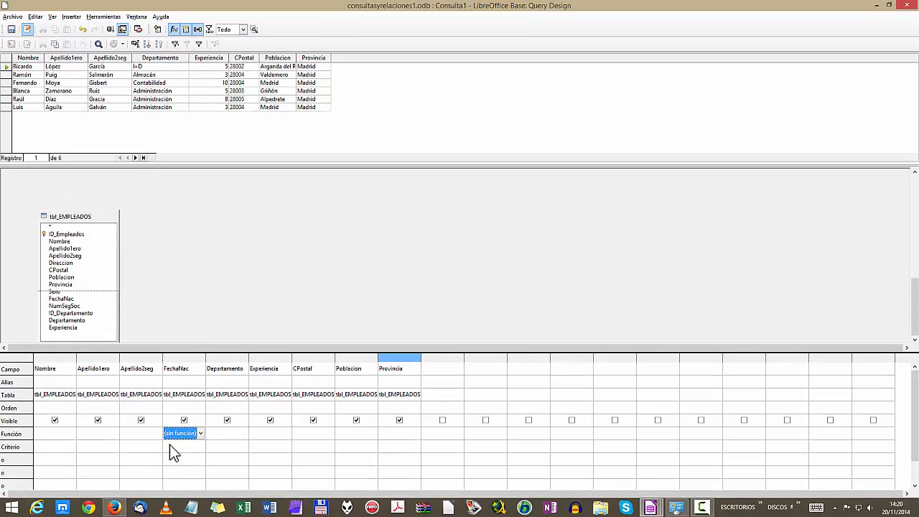
pyautogui.click(257, 413)
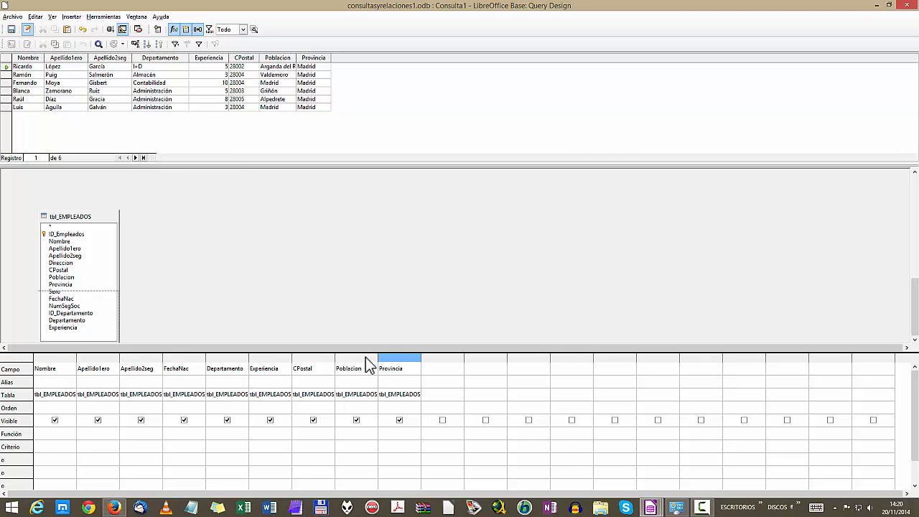
# - Run the query without any criteria and look through the FechaNac values of the returned records
pyautogui.click(110, 30)
pyautogui.scroll(-5, 226, 84)
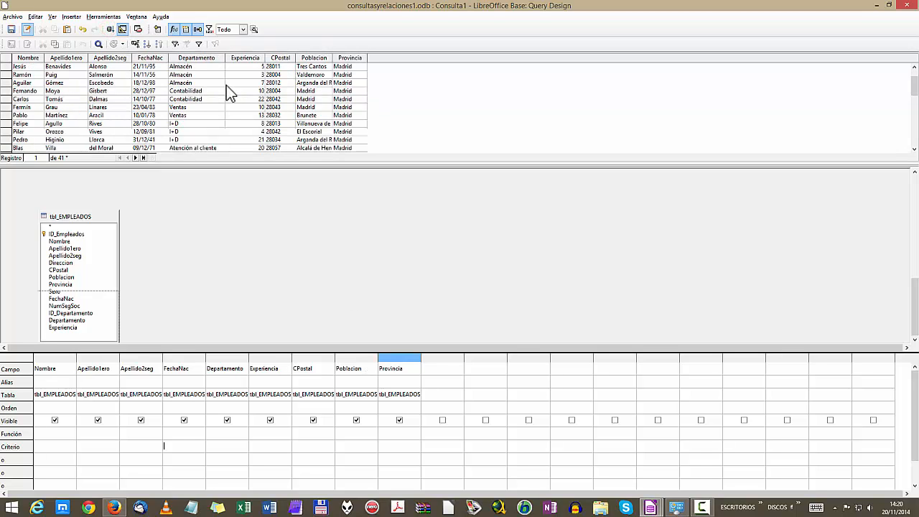
pyautogui.scroll(5, 226, 85)
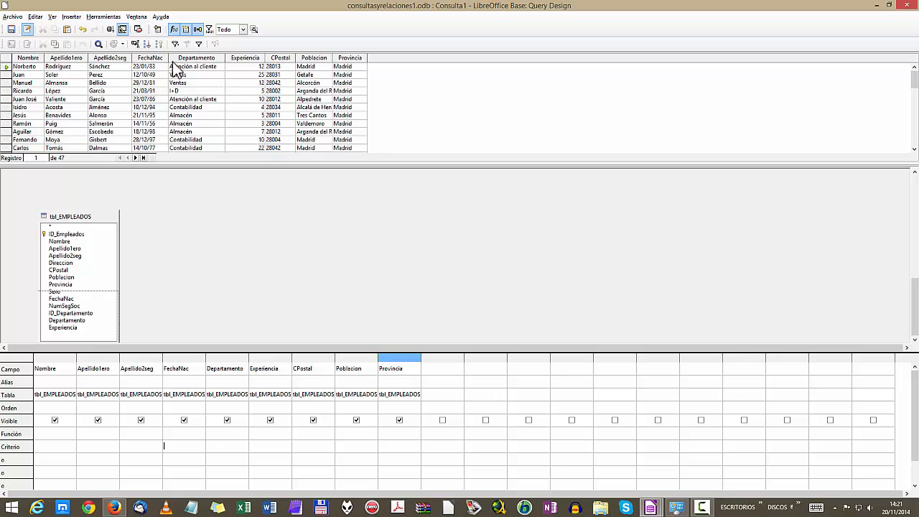
pyautogui.scroll(-5, 220, 112)
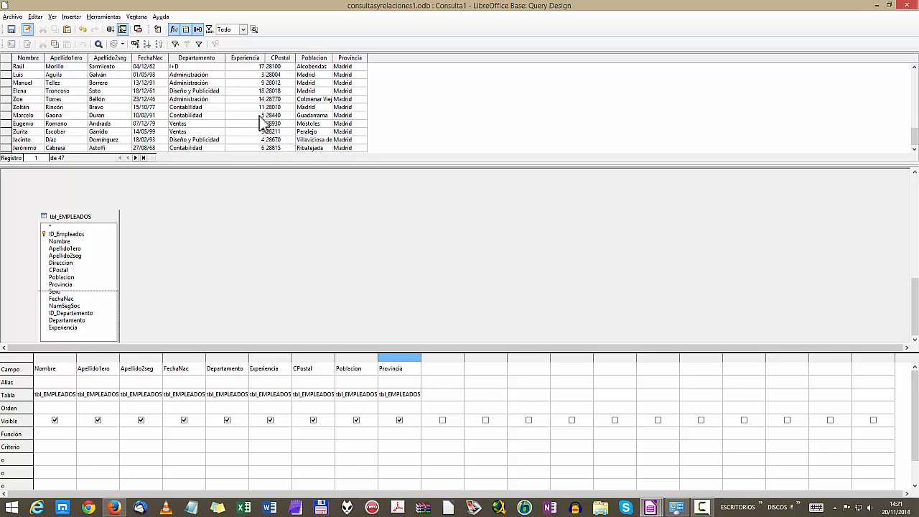
pyautogui.scroll(12, 294, 122)
pyautogui.scroll(-12, 294, 122)
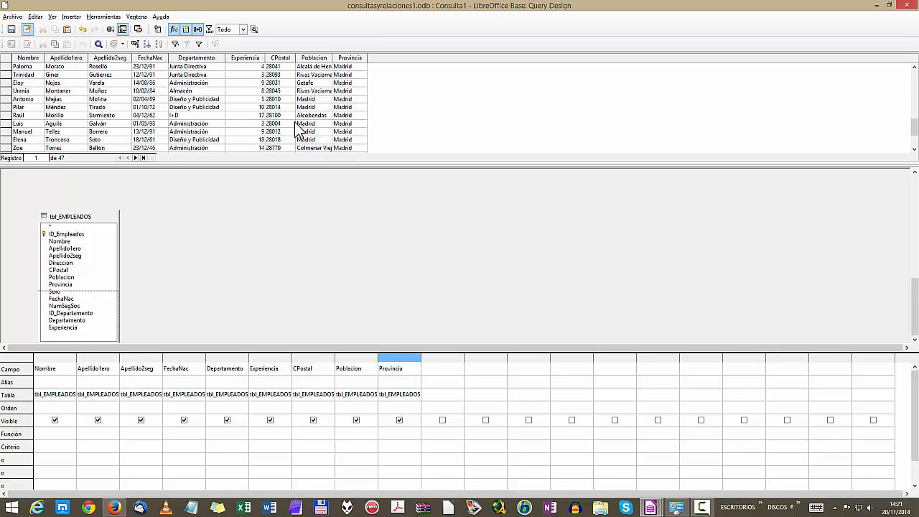
pyautogui.scroll(12, 295, 128)
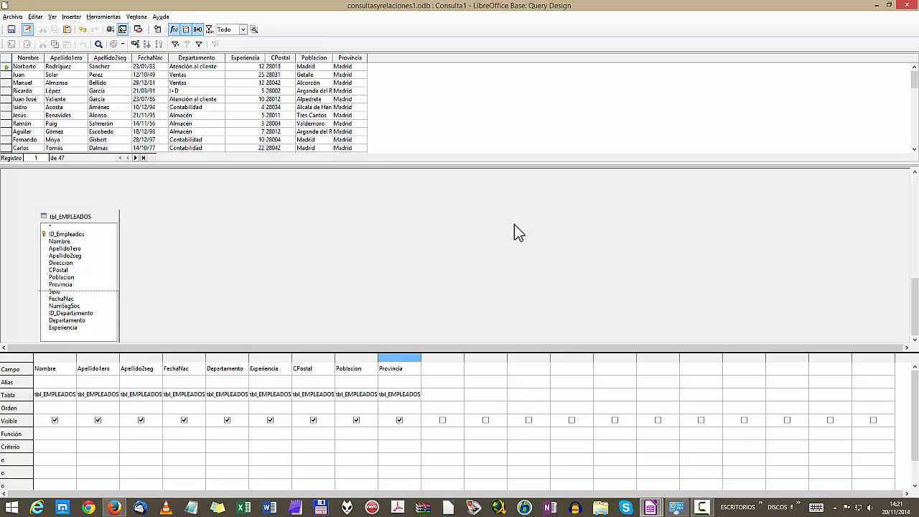
# - Set the FechaNac criterion to >01/01/1980 and run the query
pyautogui.write('>01/0')
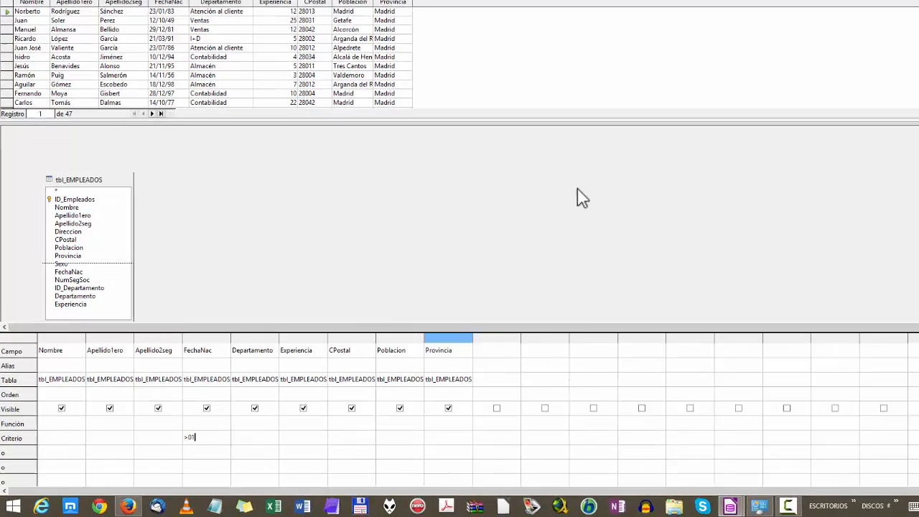
pyautogui.write('1/1980')
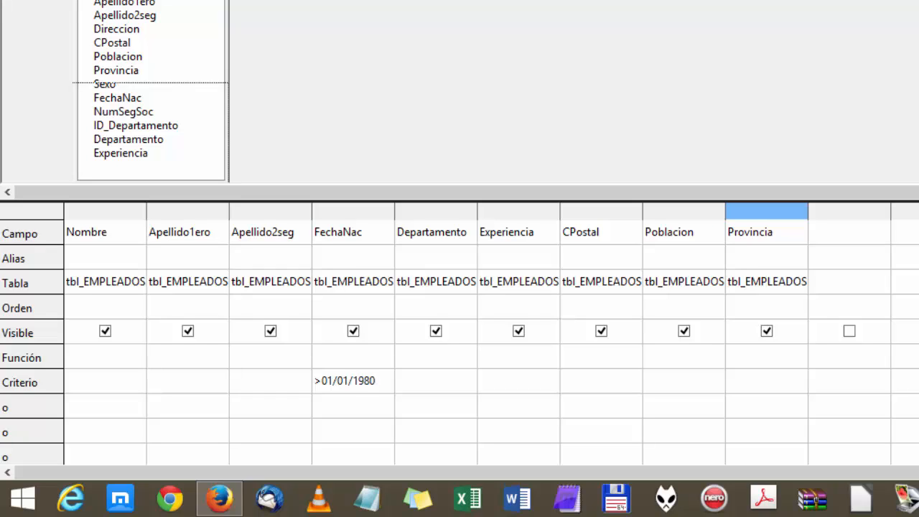
pyautogui.press('Tab')
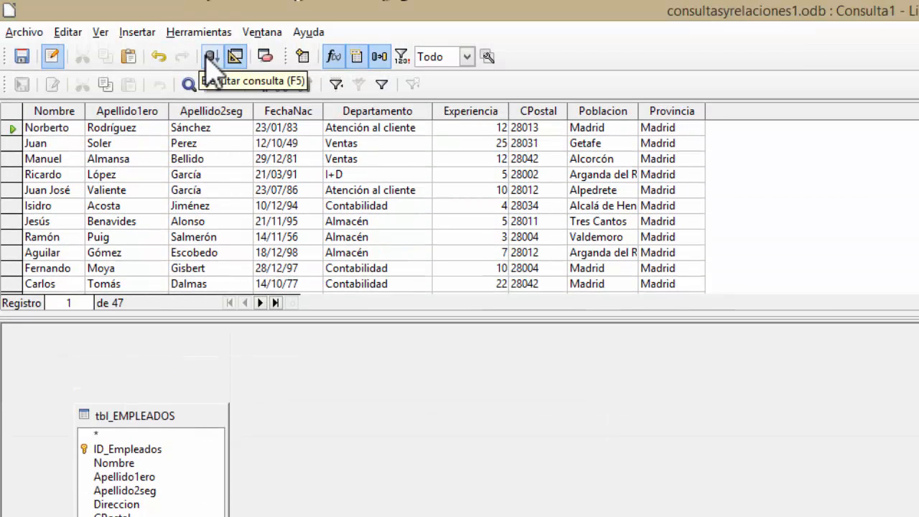
pyautogui.click(211, 58)
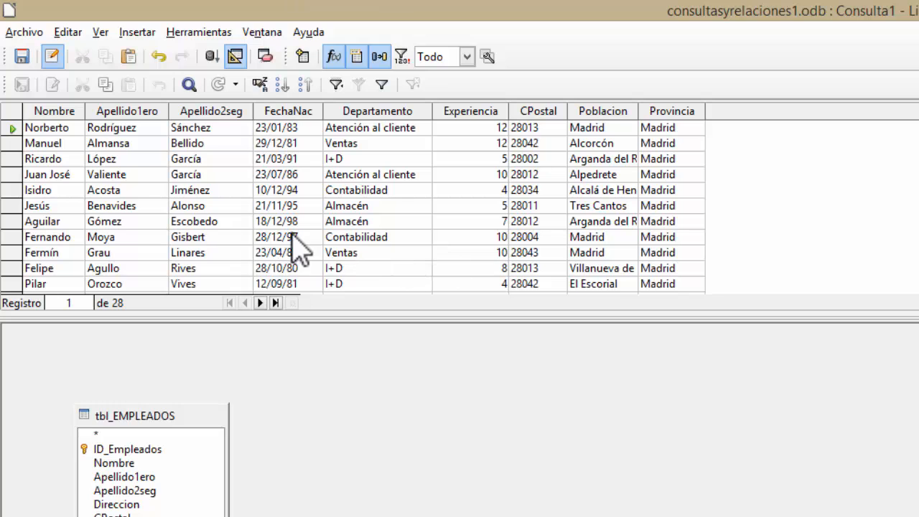
# - Sort the query results by FechaNac in ascending order and check the dates through to the last record
pyautogui.scroll(-5, 306, 229)
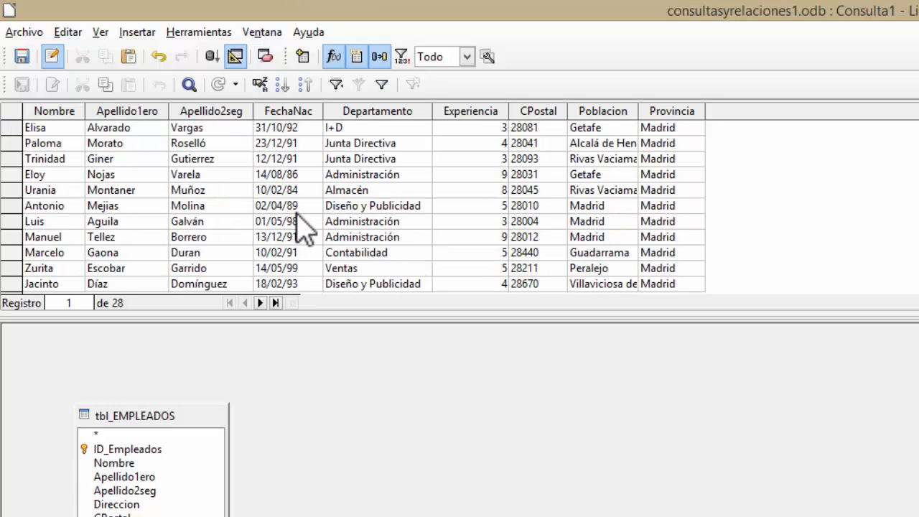
pyautogui.scroll(5, 305, 228)
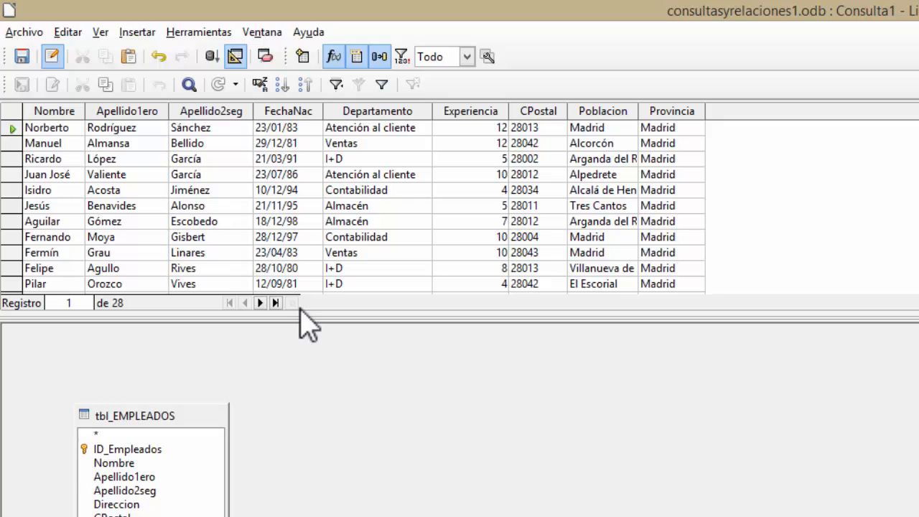
pyautogui.click(286, 111)
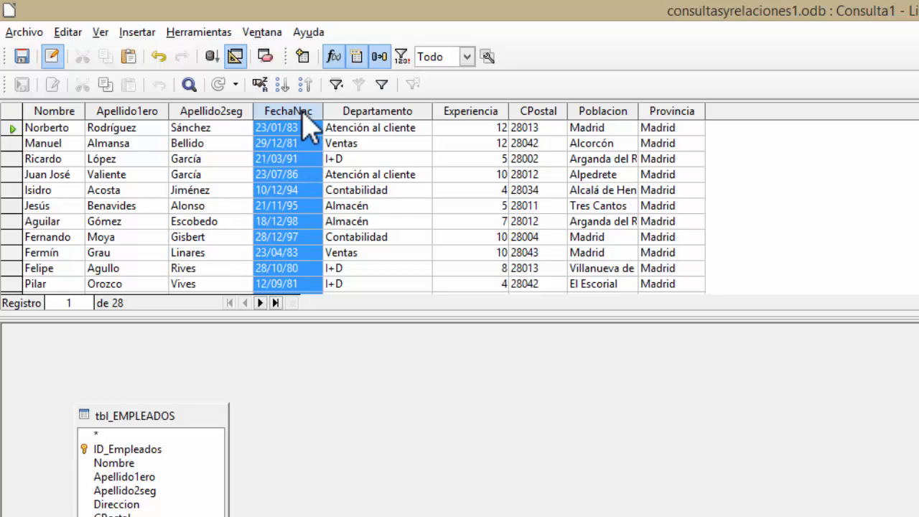
pyautogui.click(282, 85)
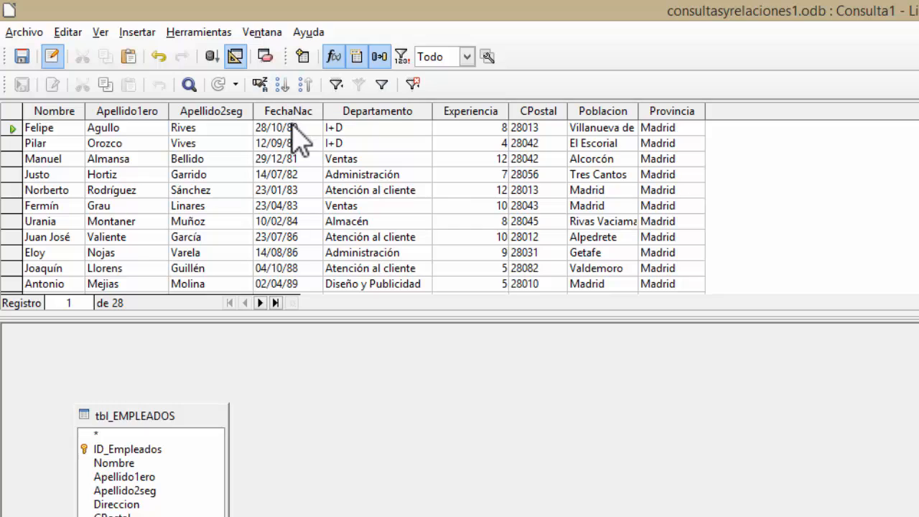
pyautogui.scroll(-2, 308, 207)
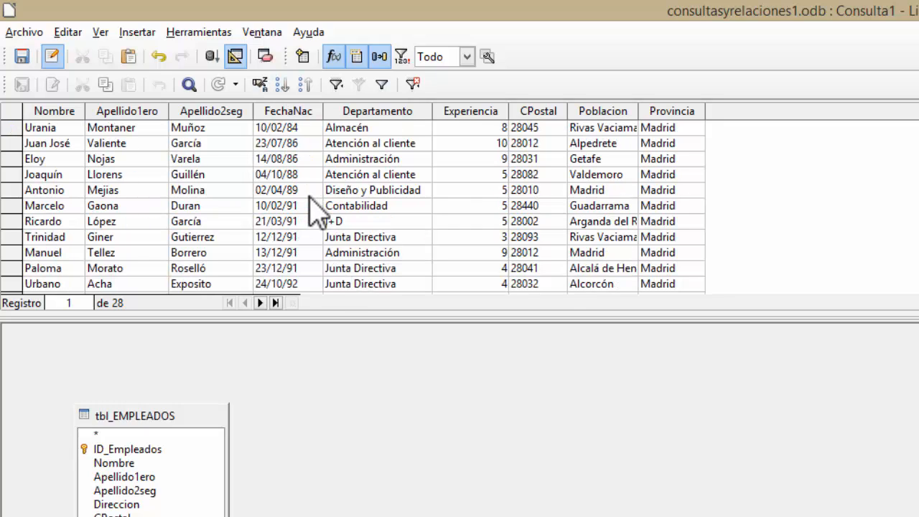
pyautogui.click(314, 285)
pyautogui.scroll(-2, 313, 289)
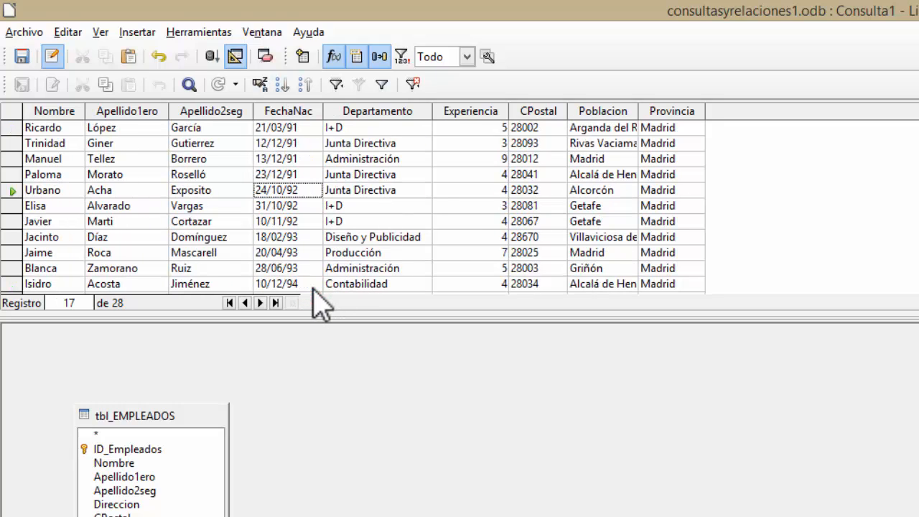
pyautogui.scroll(-2, 313, 290)
pyautogui.click(313, 285)
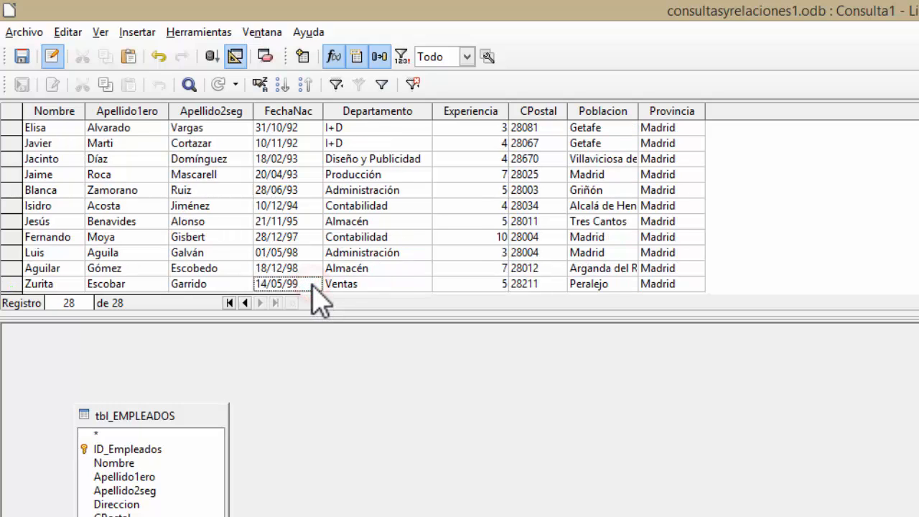
# - Sort the query results by FechaNac in descending order and look through the reordered records
pyautogui.scroll(6, 313, 290)
pyautogui.click(300, 112)
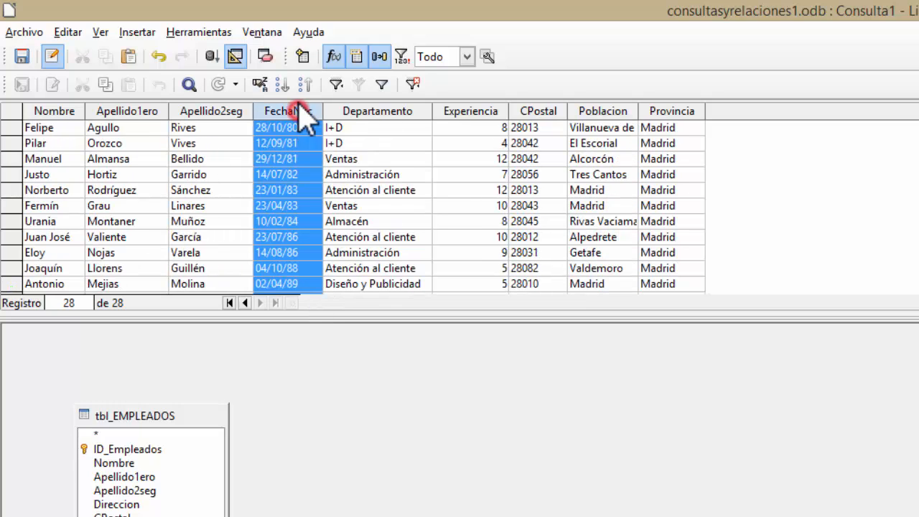
pyautogui.click(305, 85)
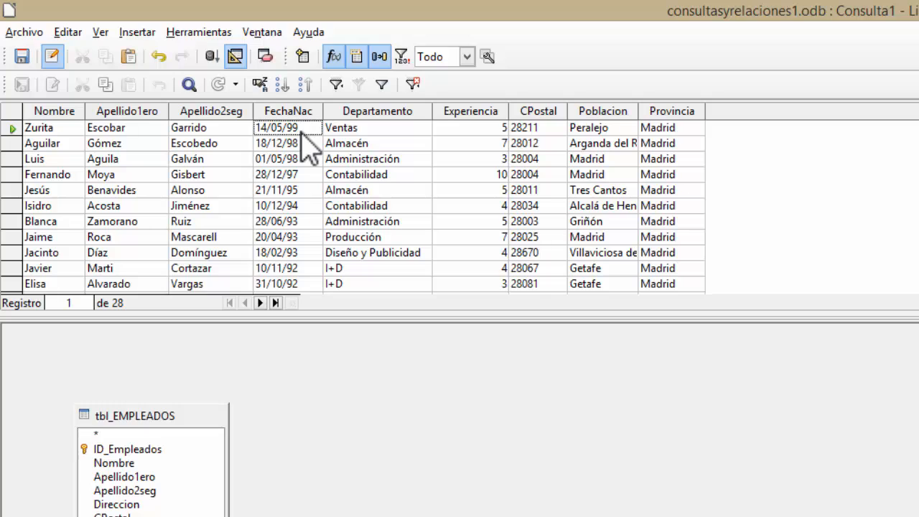
pyautogui.click(300, 129)
pyautogui.scroll(-5, 305, 151)
pyautogui.scroll(5, 309, 172)
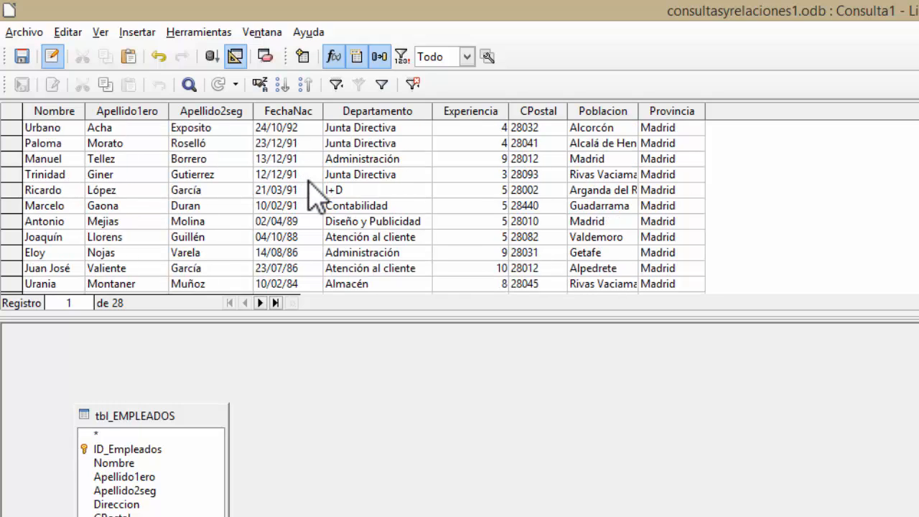
# - Sort the query results alphabetically by Nombre in ascending order and review the list to its end
pyautogui.click(56, 112)
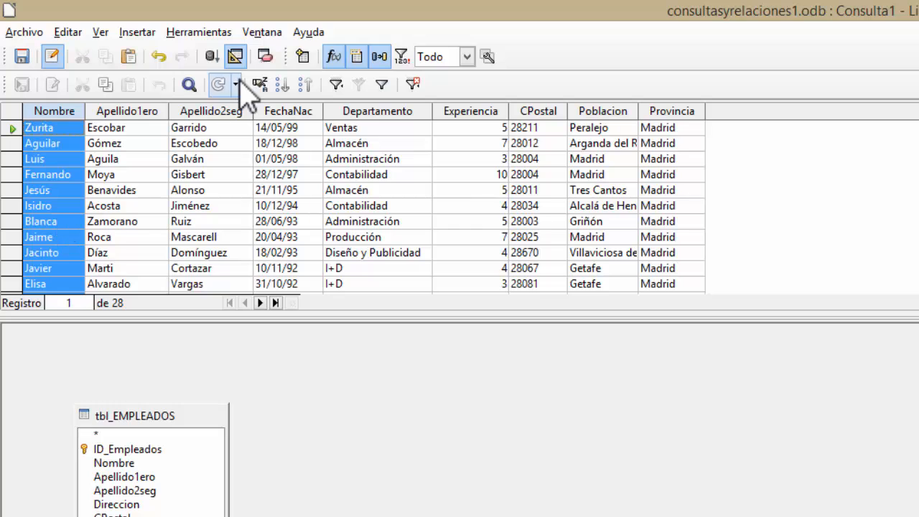
pyautogui.click(281, 85)
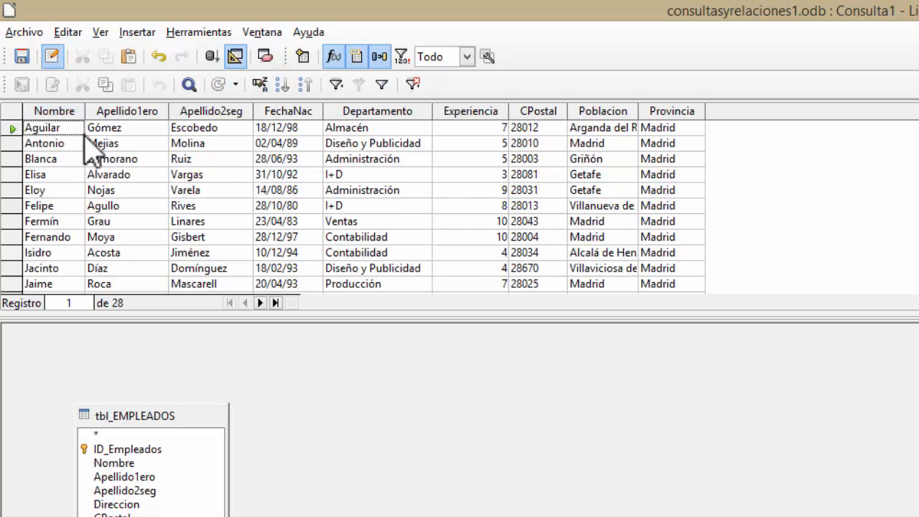
pyautogui.scroll(-6, 79, 179)
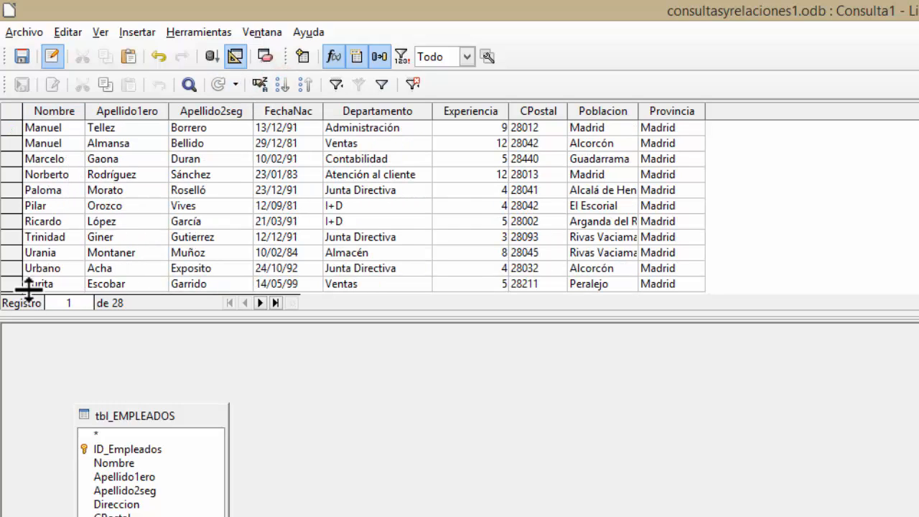
# - Reverse the results to a descending sort by Nombre and review the list to its end
pyautogui.click(62, 109)
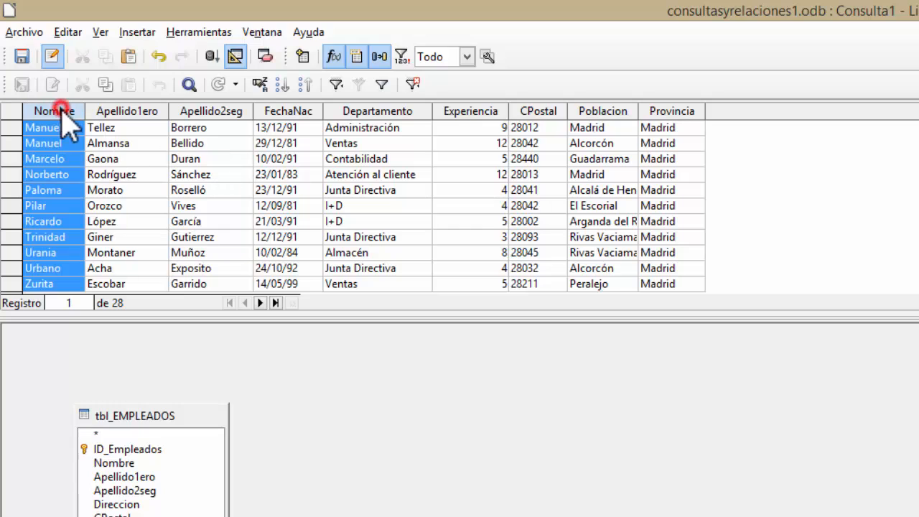
pyautogui.click(306, 84)
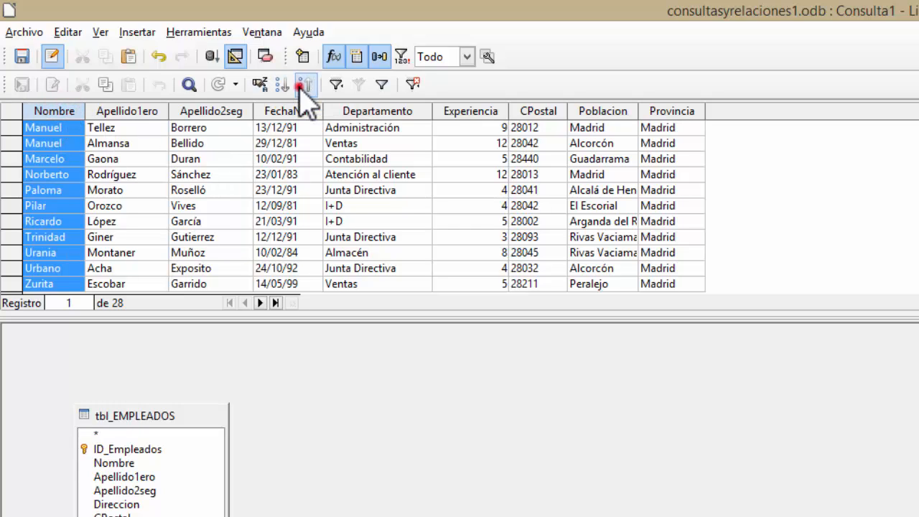
pyautogui.scroll(-6, 40, 169)
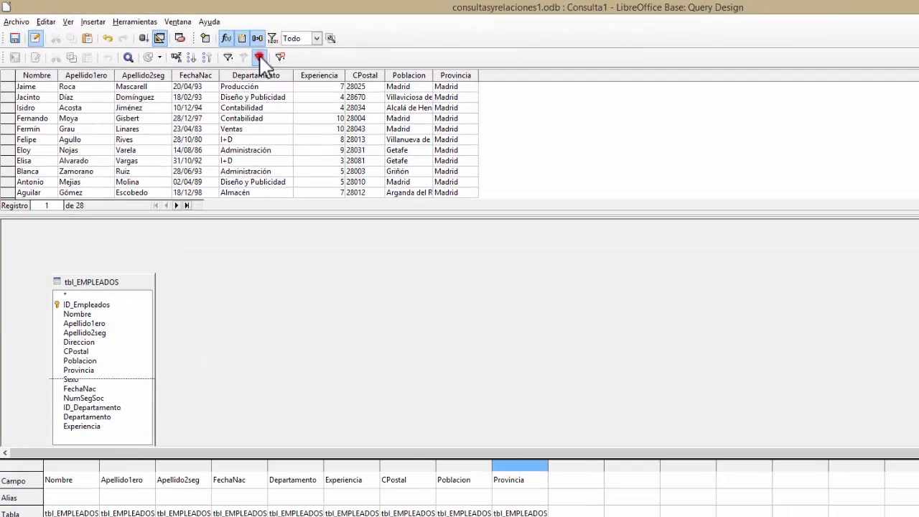
# - Examine which fields the standard filter offers for its criteria, and close the filter without applying it
pyautogui.click(259, 57)
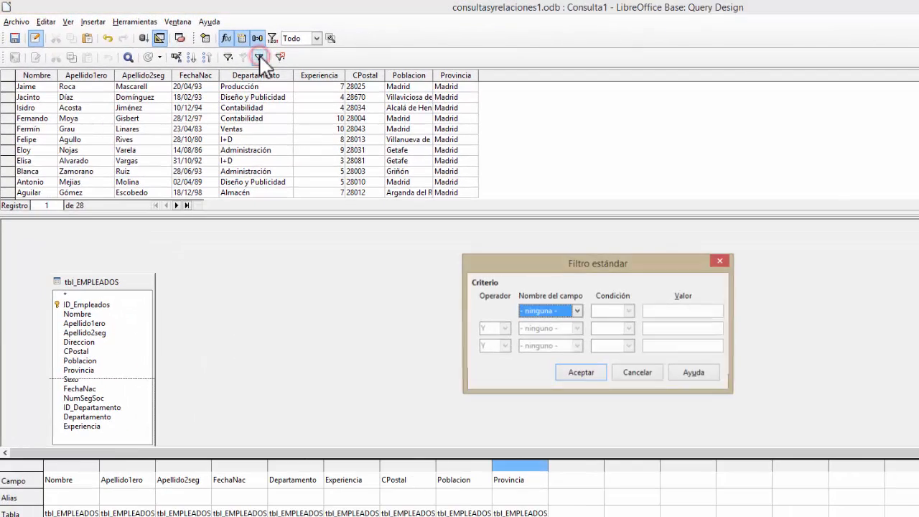
pyautogui.click(577, 311)
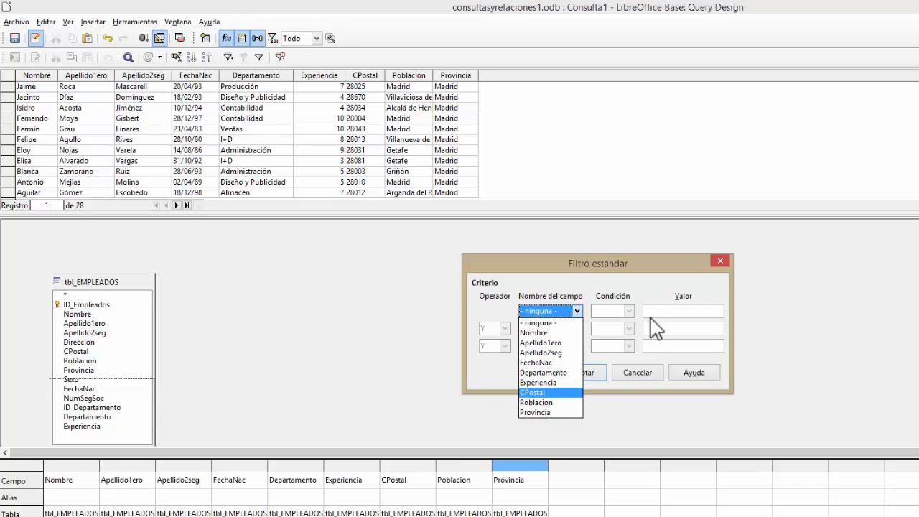
pyautogui.click(641, 375)
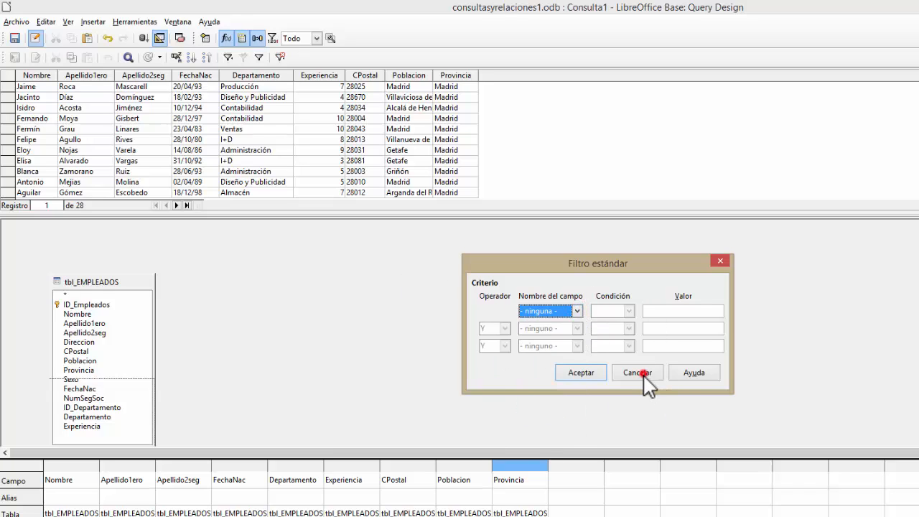
pyautogui.click(639, 373)
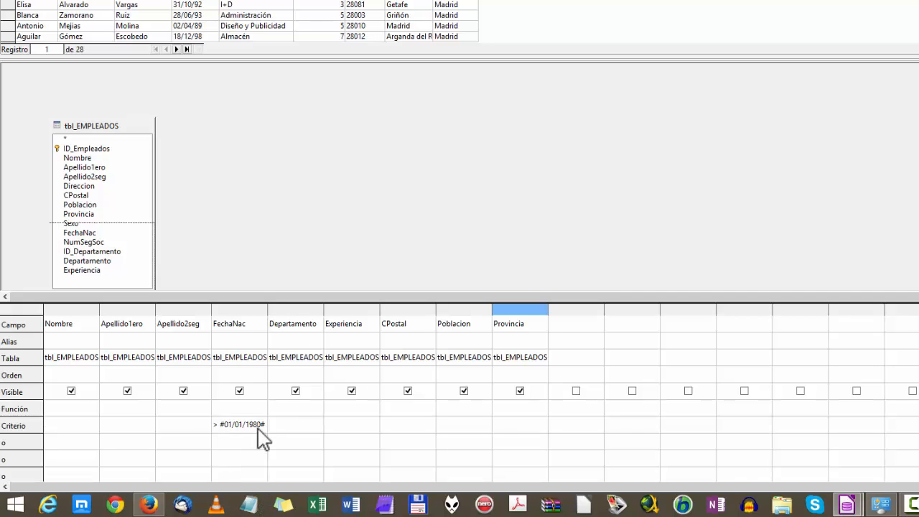
# - Change the FechaNac criterion to < #01/01/1980#, rerun the query and look through the returned records
pyautogui.click(225, 428)
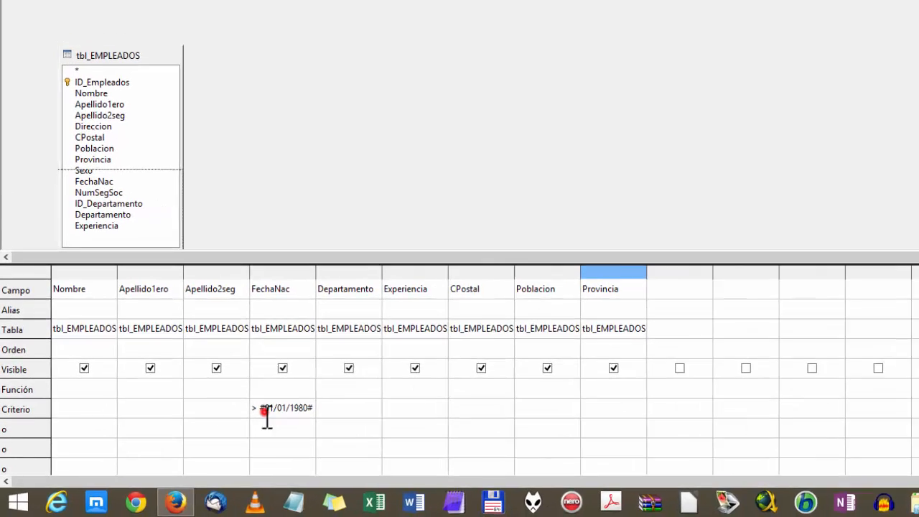
pyautogui.press('BackSpace')
pyautogui.press('BackSpace')
pyautogui.write('<')
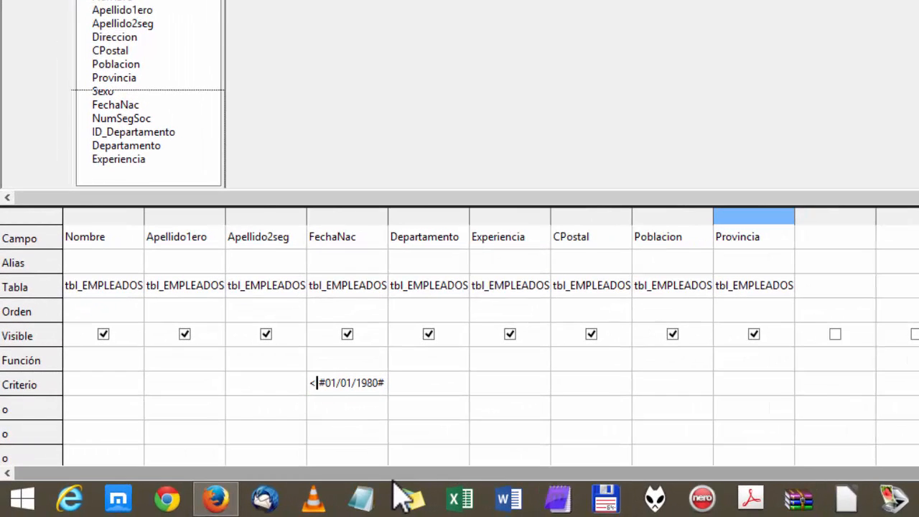
pyautogui.press('End')
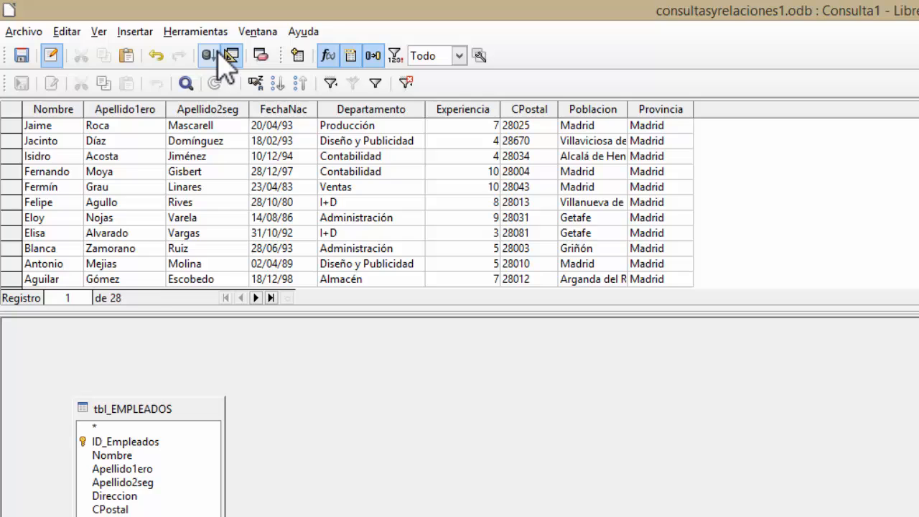
pyautogui.click(218, 51)
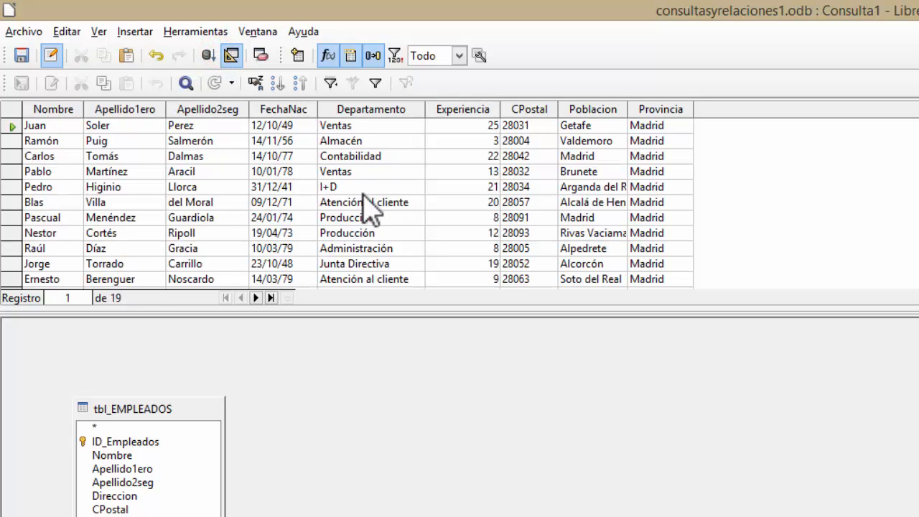
pyautogui.scroll(-3, 369, 208)
pyautogui.scroll(3, 531, 251)
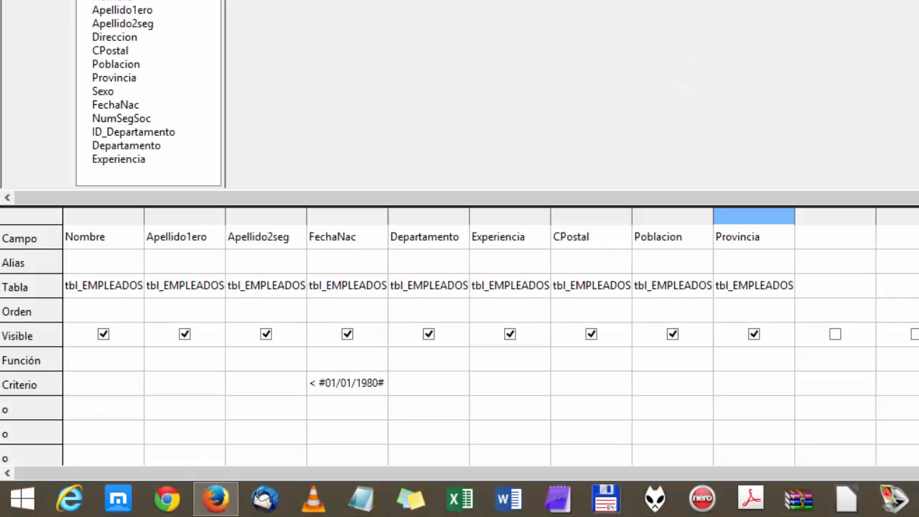
# - Reposition the tbl_EMPLEADOS table box closer to the upper-left corner of the design area
pyautogui.click(332, 29)
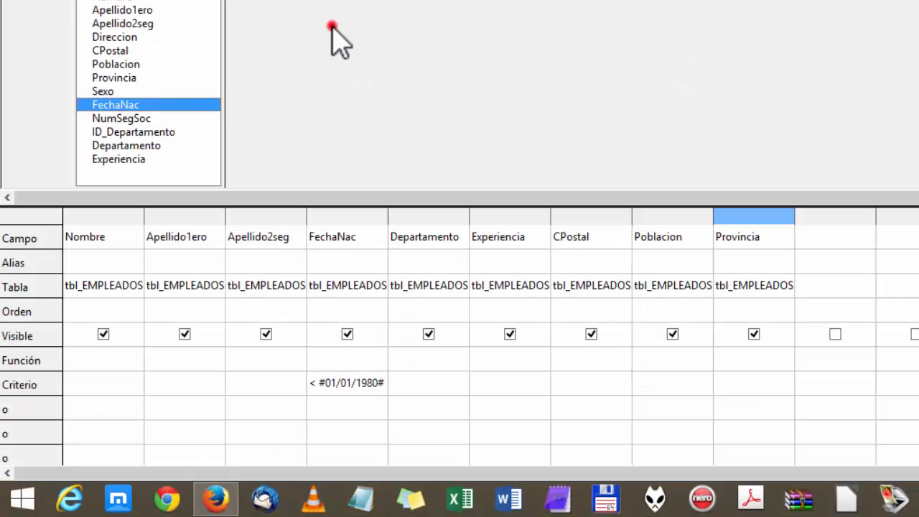
pyautogui.click(332, 27)
pyautogui.press('F5')
pyautogui.moveTo(151, 0); pyautogui.dragTo(114, 0)
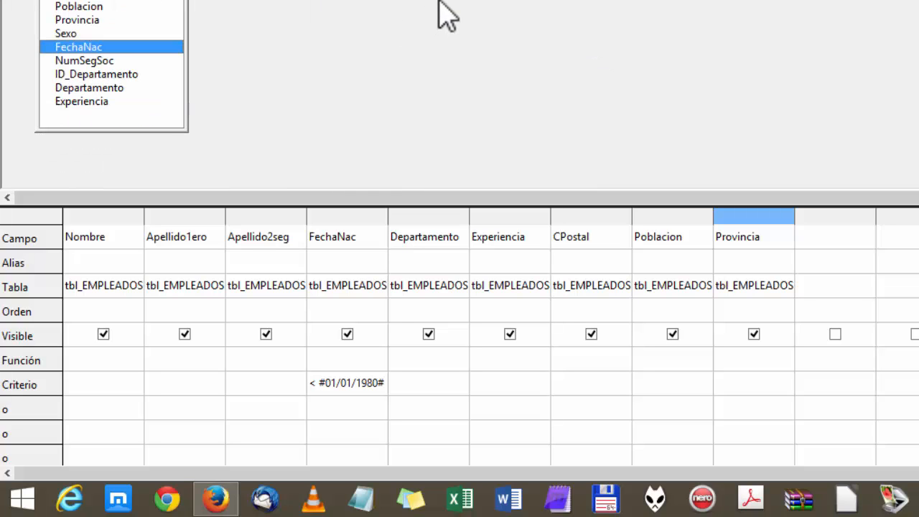
pyautogui.click(440, 1)
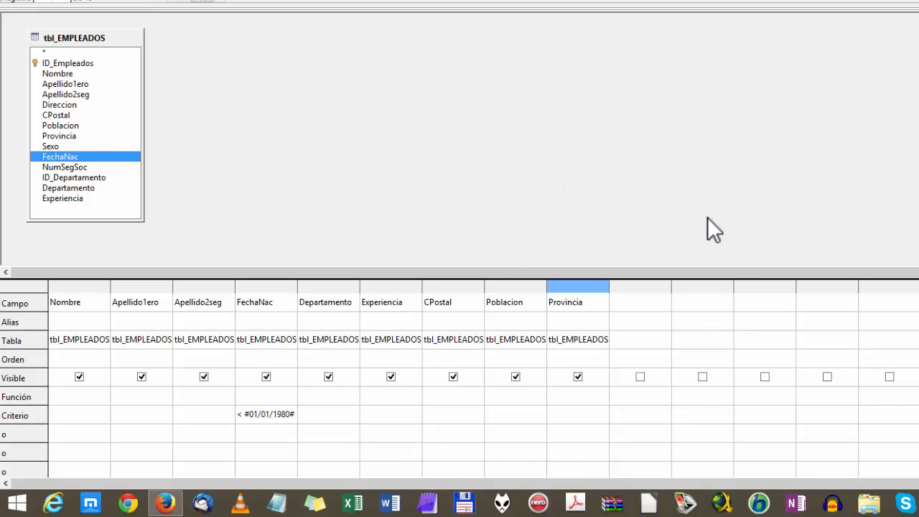
# - Add the Sexo field to the query with the criterion 'Mujer' and run the query
pyautogui.doubleClick(78, 147)
pyautogui.click(644, 413)
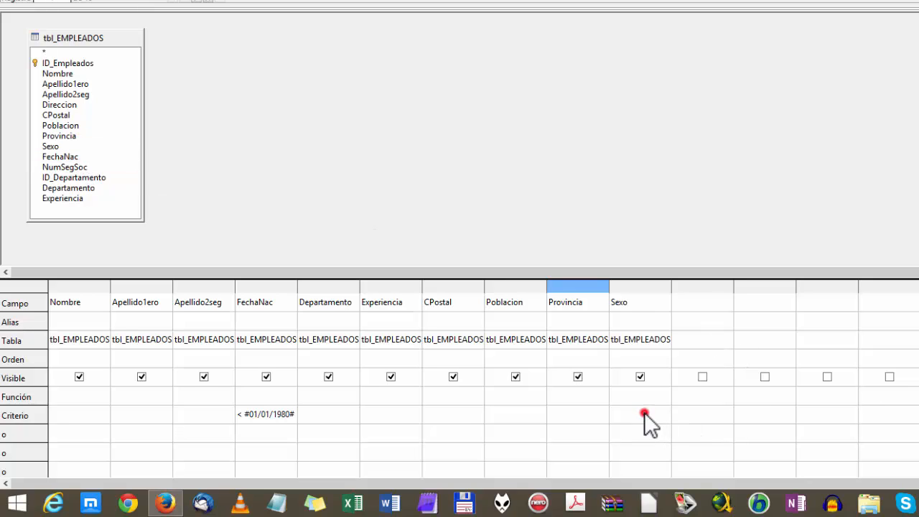
pyautogui.write('Mujer')
pyautogui.press('Tab')
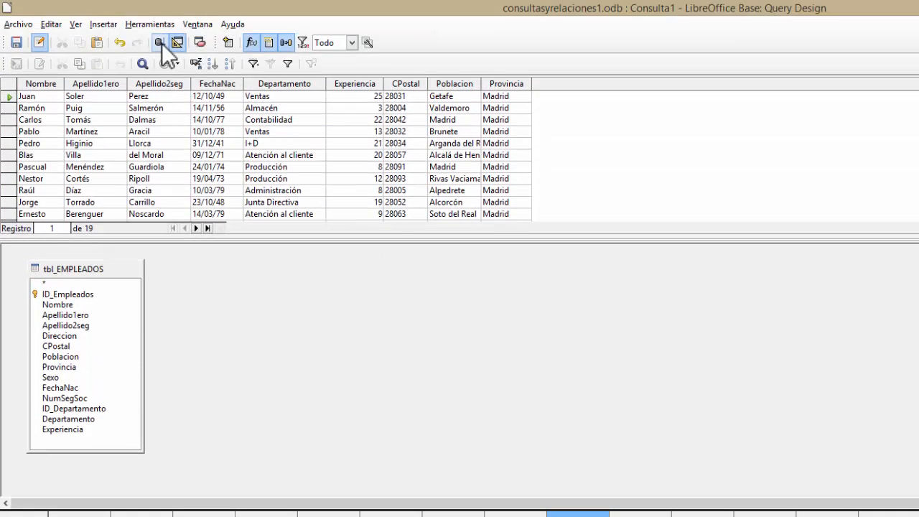
pyautogui.click(160, 42)
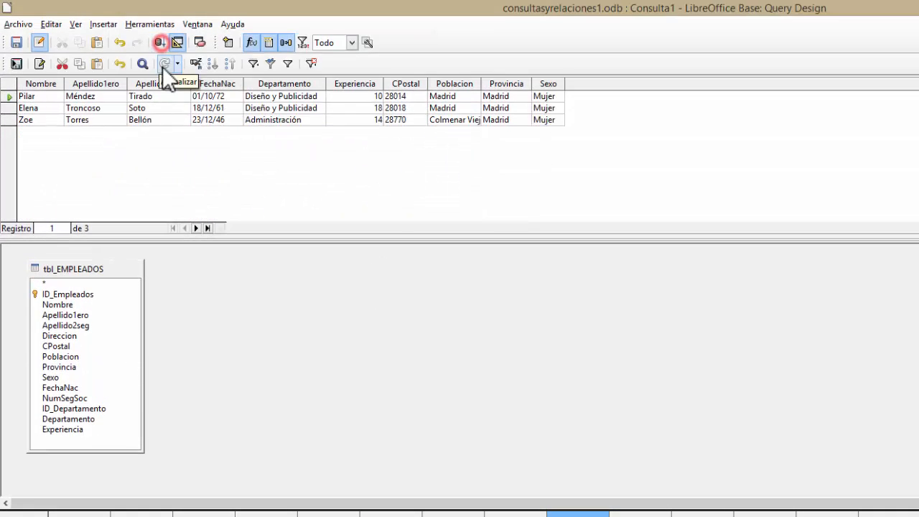
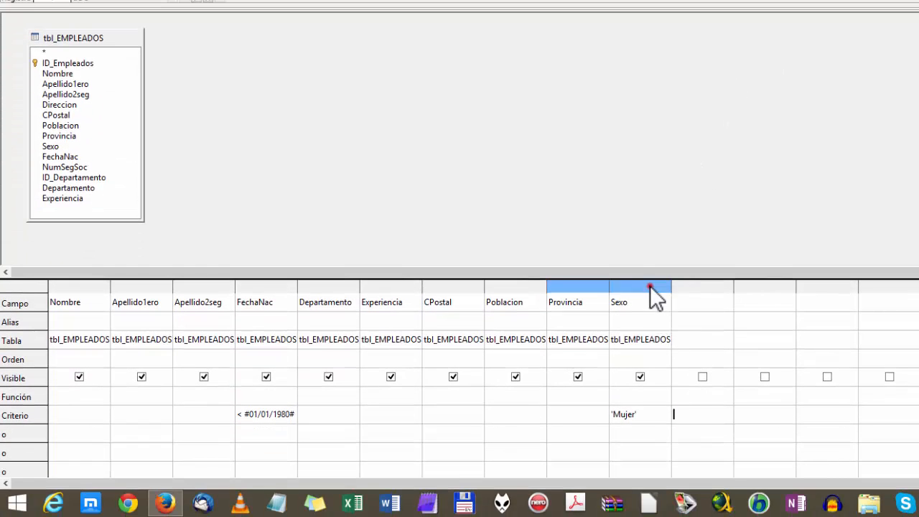
# - Delete the Sexo column with its criterion from the query design grid
pyautogui.click(651, 287)
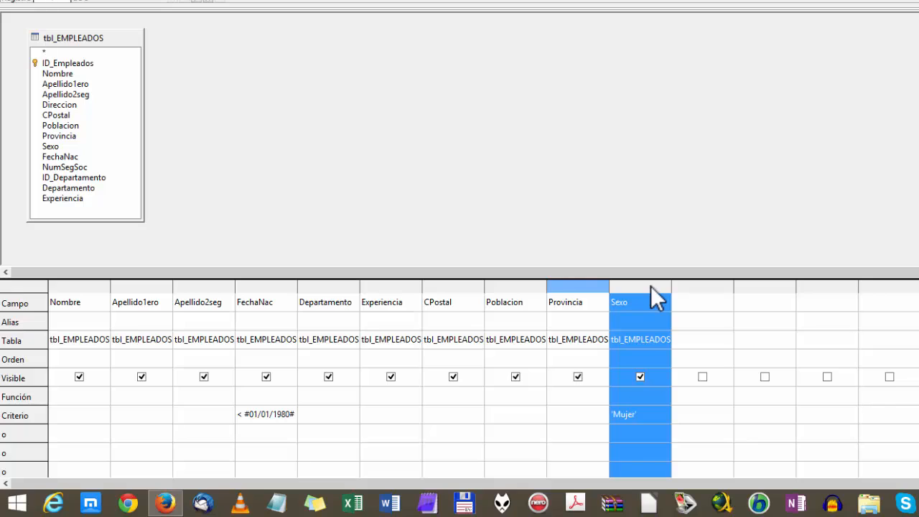
pyautogui.rightClick(650, 286)
pyautogui.click(742, 317)
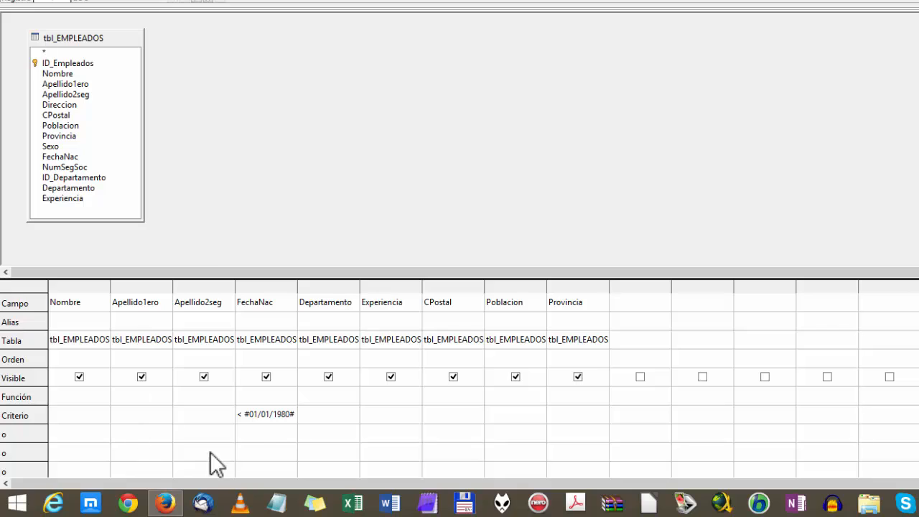
# - Change the FechaNac criterion to <= #01/01/1980# and fit the column width to its content
pyautogui.click(243, 416)
pyautogui.press('Right')
pyautogui.write('=')
pyautogui.doubleClick(298, 285)
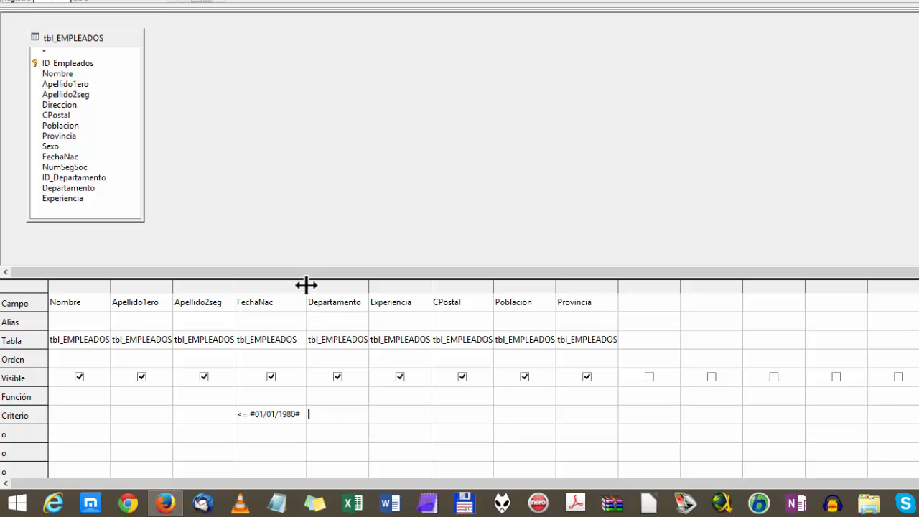
# - Widen and narrow the FechaNac column of the query grid by hand, finishing with an automatic fit to its content
pyautogui.moveTo(307, 286); pyautogui.dragTo(655, 288)
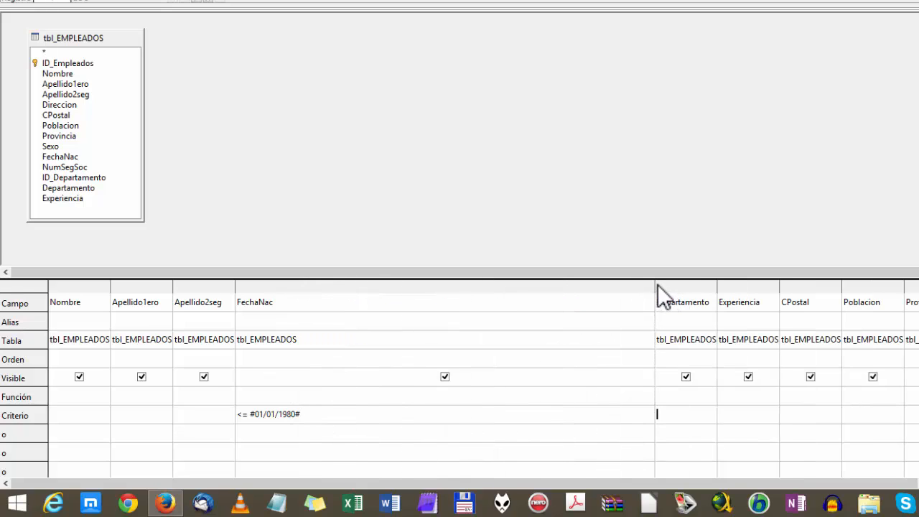
pyautogui.click(655, 285)
pyautogui.moveTo(348, 303); pyautogui.dragTo(439, 293)
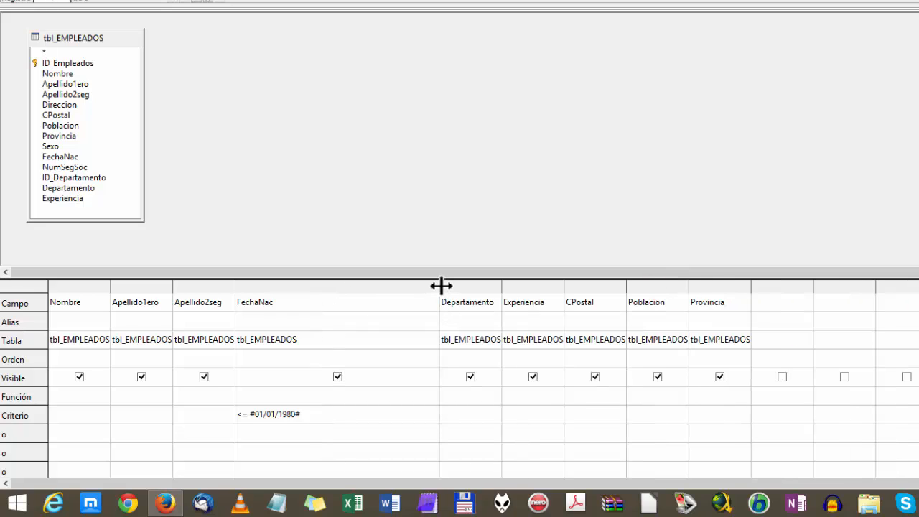
pyautogui.click(440, 286)
pyautogui.moveTo(441, 286); pyautogui.dragTo(336, 311)
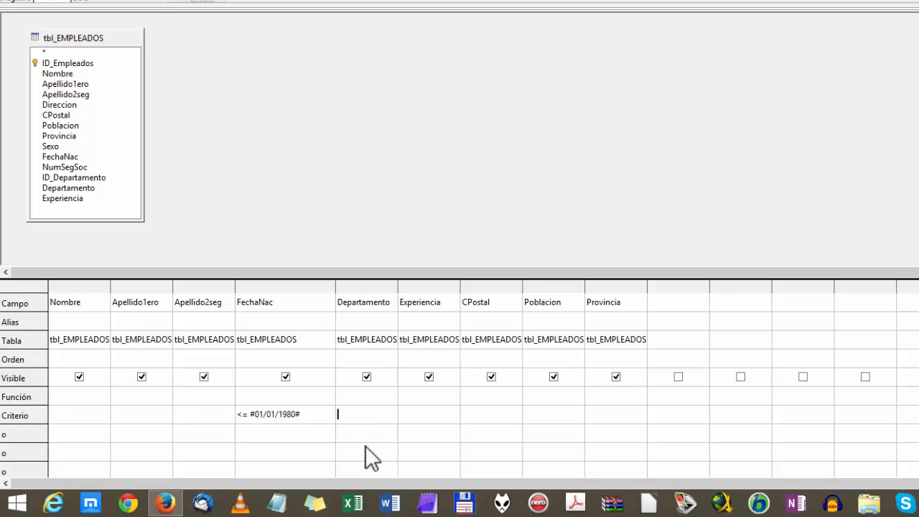
pyautogui.moveTo(336, 292); pyautogui.dragTo(307, 293)
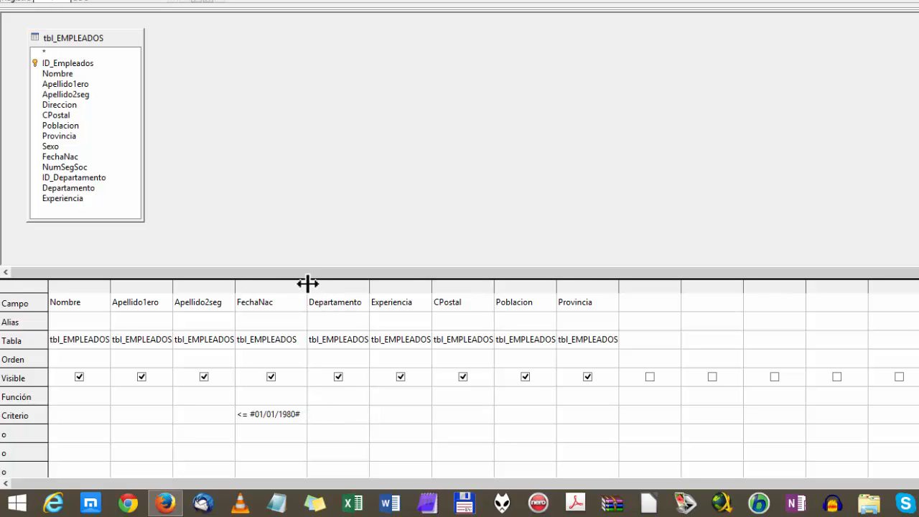
pyautogui.moveTo(308, 284); pyautogui.dragTo(382, 292)
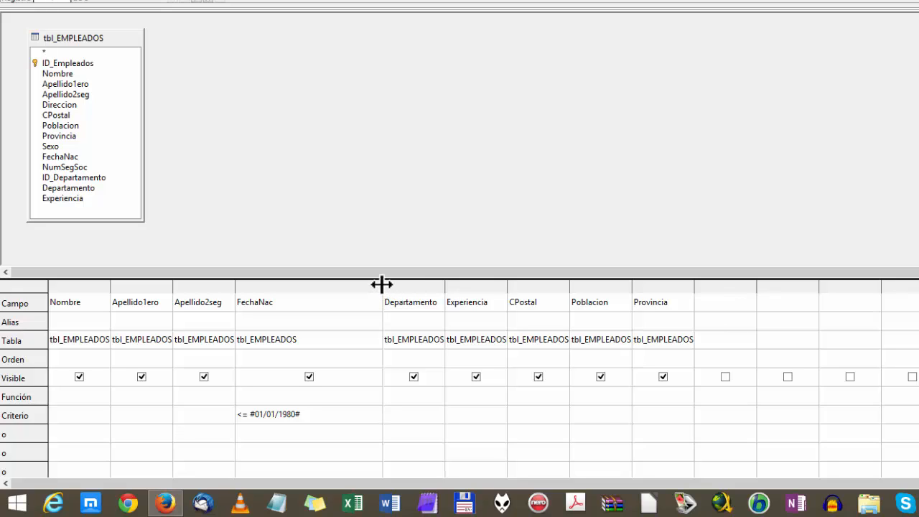
pyautogui.moveTo(382, 285); pyautogui.dragTo(382, 286)
pyautogui.doubleClick(382, 286)
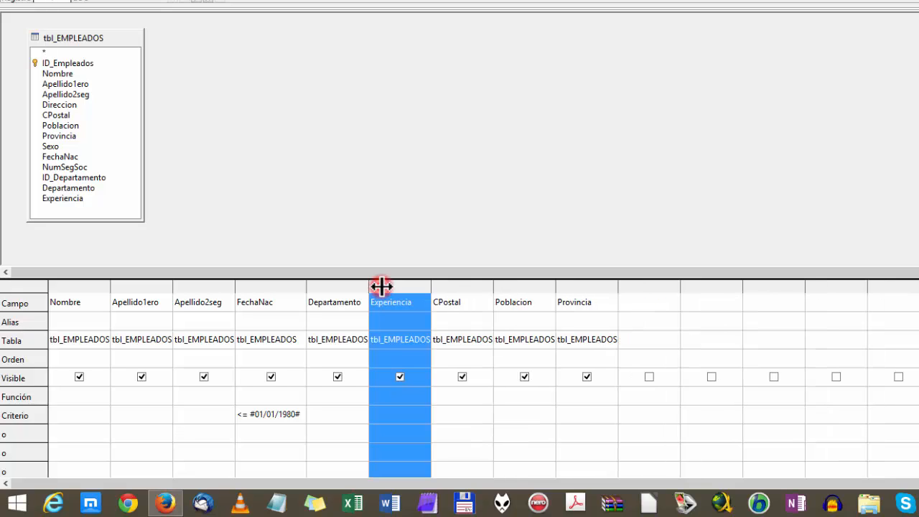
# - Fit the Departamento and FechaNac columns of the design grid to their contents and clear the column selection
pyautogui.doubleClick(308, 288)
pyautogui.doubleClick(252, 290)
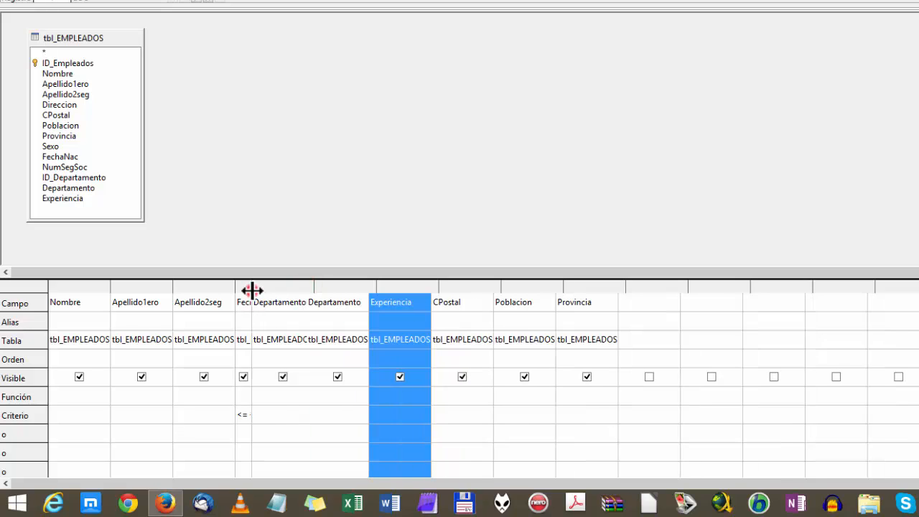
pyautogui.click(324, 287)
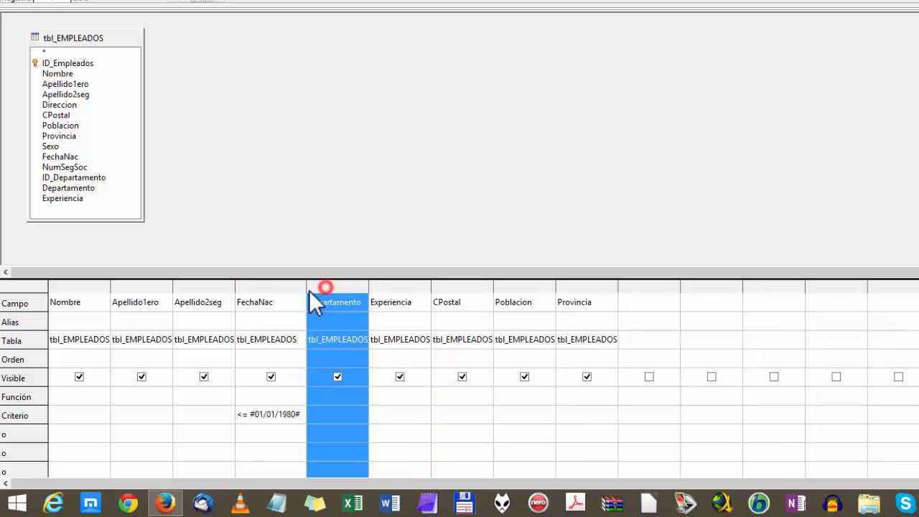
pyautogui.doubleClick(307, 288)
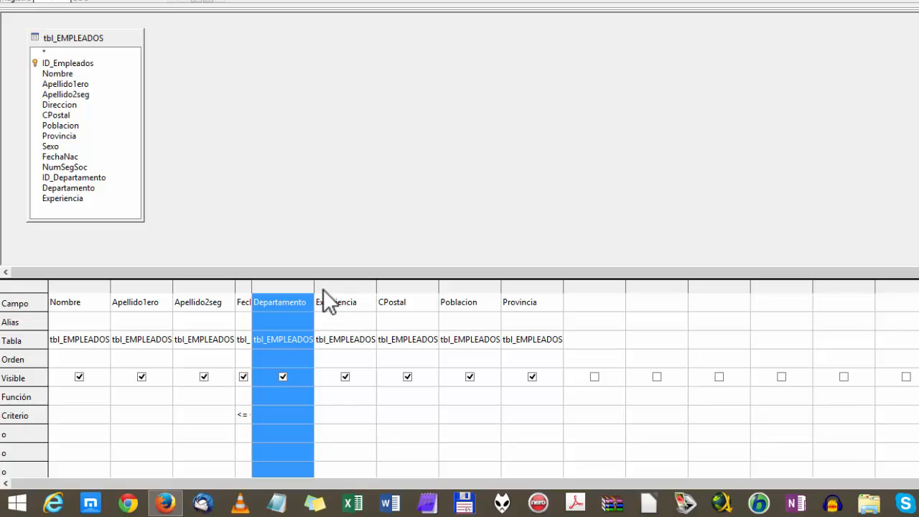
pyautogui.doubleClick(314, 289)
pyautogui.click(323, 287)
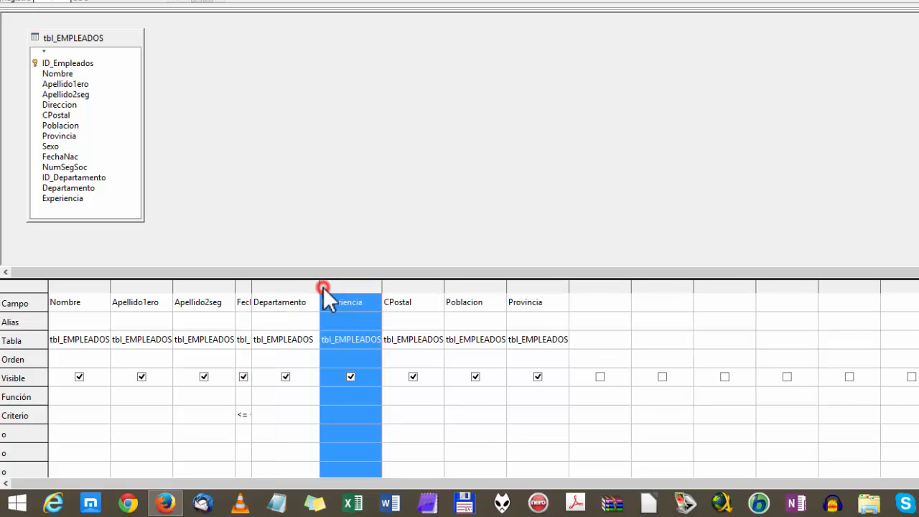
pyautogui.doubleClick(321, 287)
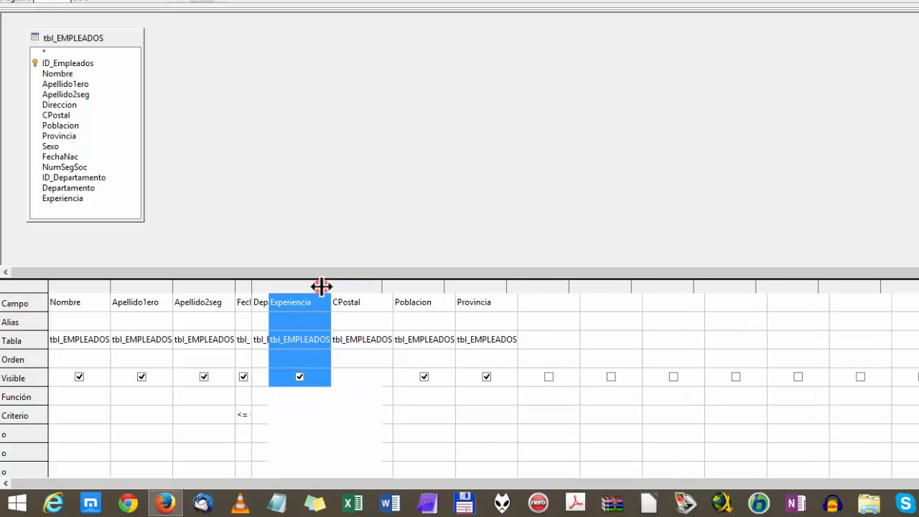
pyautogui.doubleClick(268, 286)
pyautogui.doubleClick(251, 286)
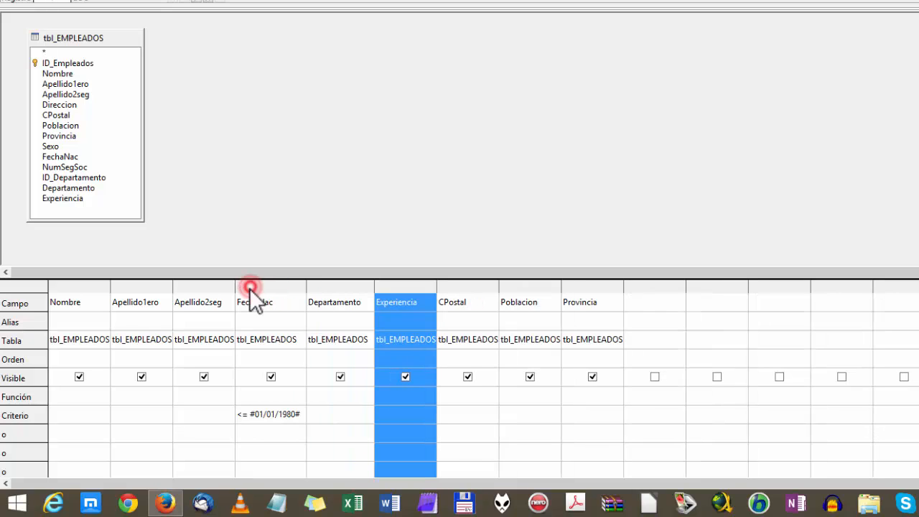
pyautogui.click(264, 322)
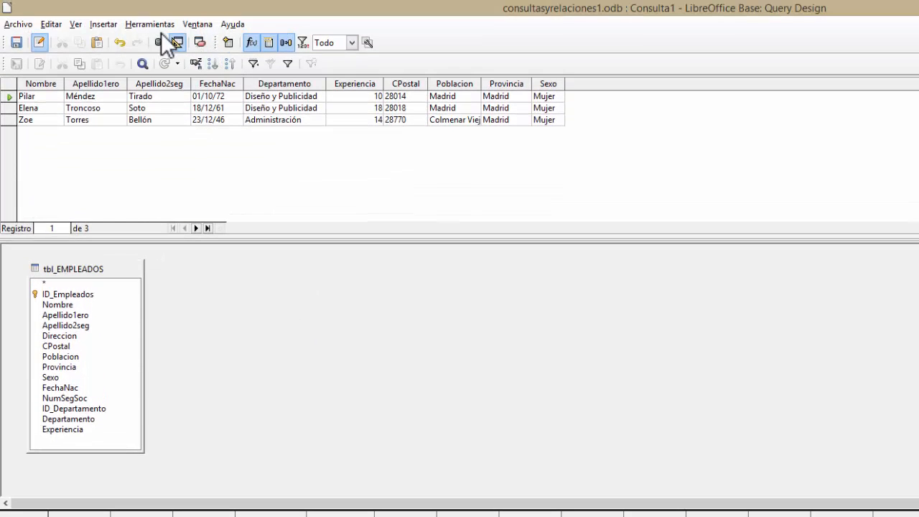
# - Run the query with the criterion <= #01/01/1980# and look through the returned records
pyautogui.click(160, 35)
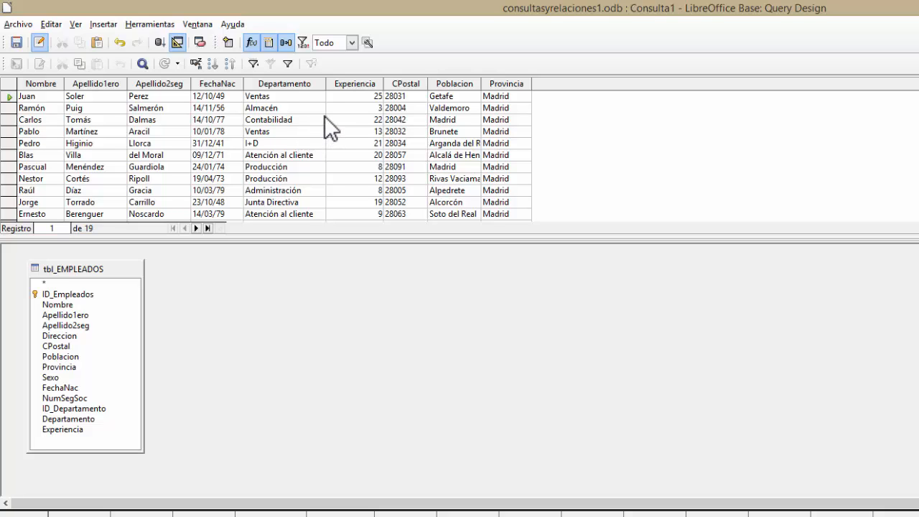
pyautogui.scroll(-3, 325, 115)
pyautogui.scroll(3, 324, 146)
pyautogui.scroll(1, 339, 380)
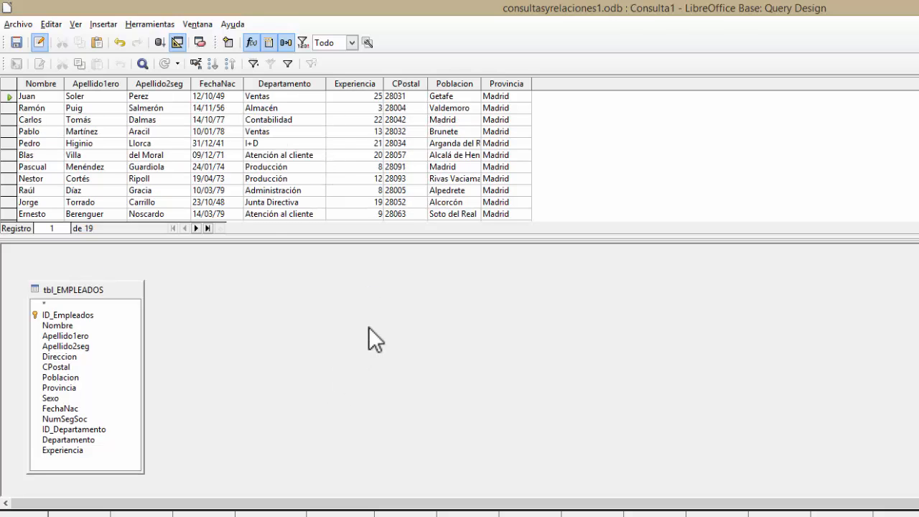
# - Sort the query results by FechaNac in ascending order and review the birth dates from first to last record
pyautogui.click(212, 83)
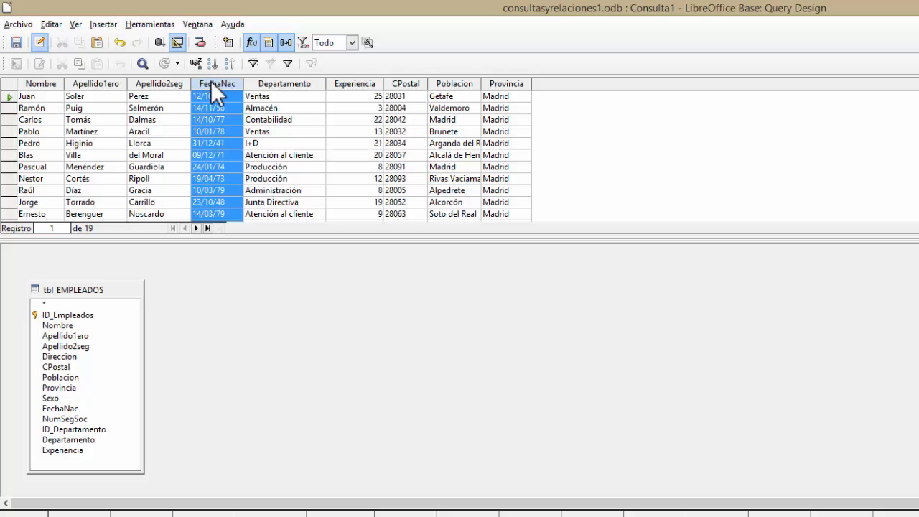
pyautogui.click(213, 61)
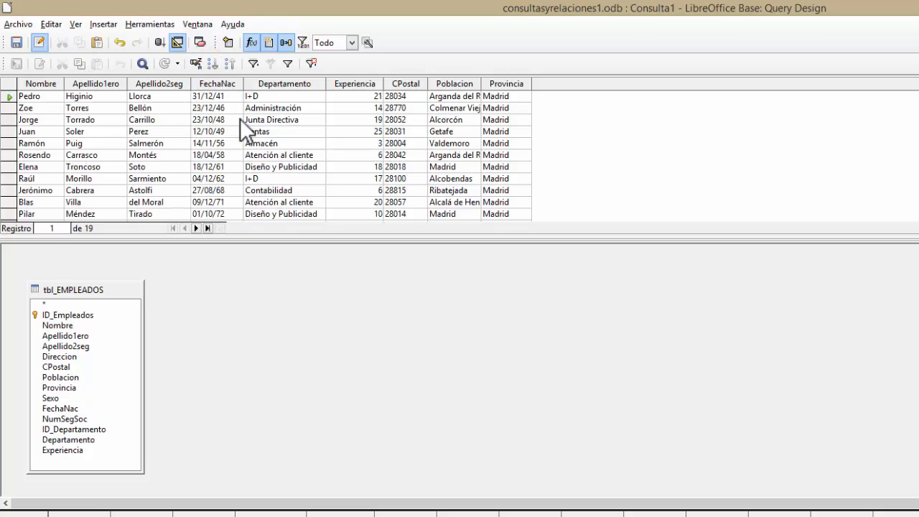
pyautogui.scroll(-1, 239, 119)
pyautogui.scroll(-2, 238, 120)
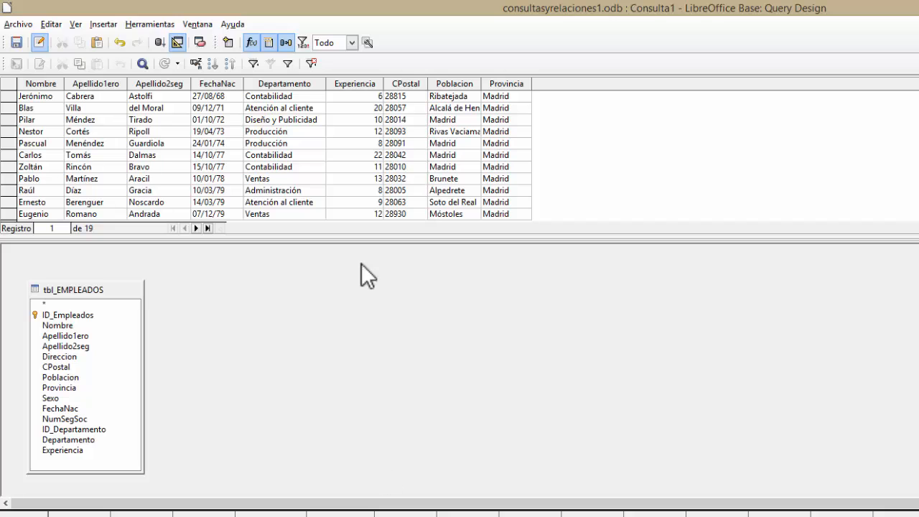
pyautogui.scroll(3, 213, 177)
pyautogui.scroll(-3, 216, 176)
pyautogui.scroll(3, 260, 169)
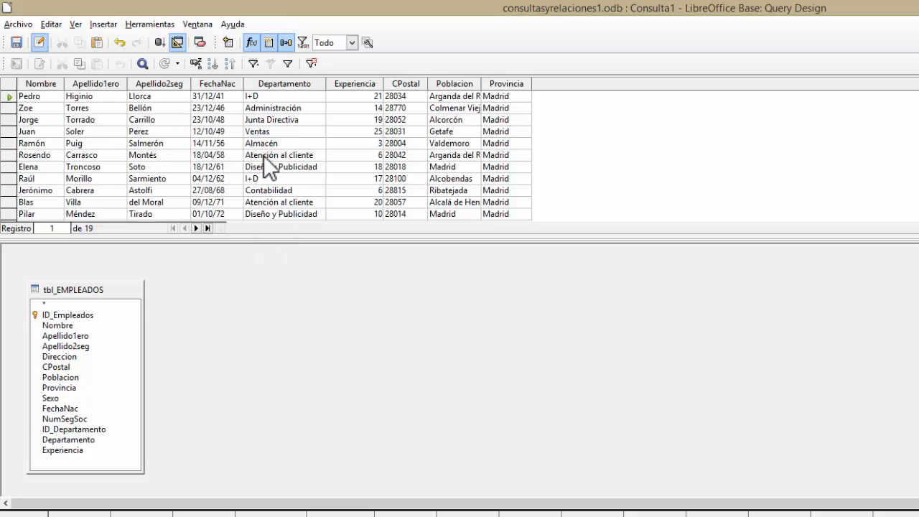
pyautogui.scroll(-3, 264, 157)
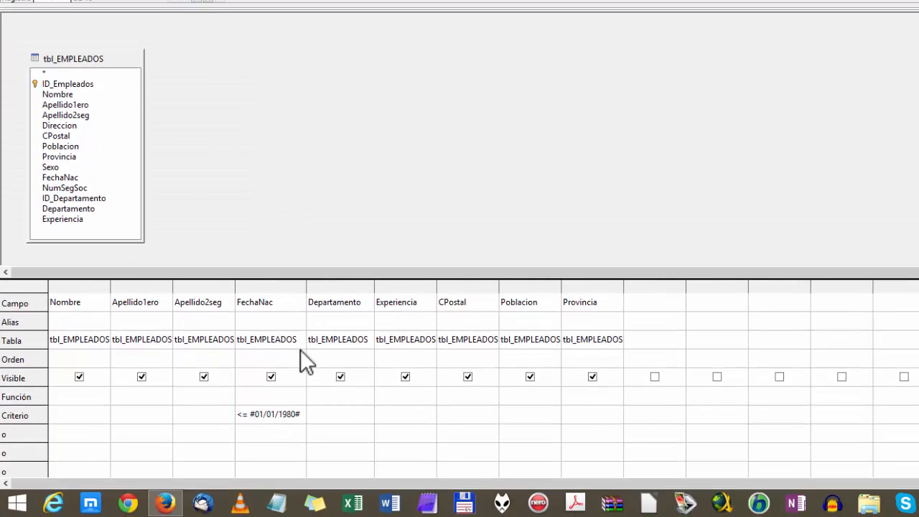
# - Change the FechaNac criterion to <= #31/12/1980# and run the query again
pyautogui.click(257, 413)
pyautogui.click(259, 413)
pyautogui.press('Delete')
pyautogui.press('BackSpace')
pyautogui.write('31')
pyautogui.press('Right')
pyautogui.press('Delete')
pyautogui.press('Delete')
pyautogui.write('12')
pyautogui.press('Tab')
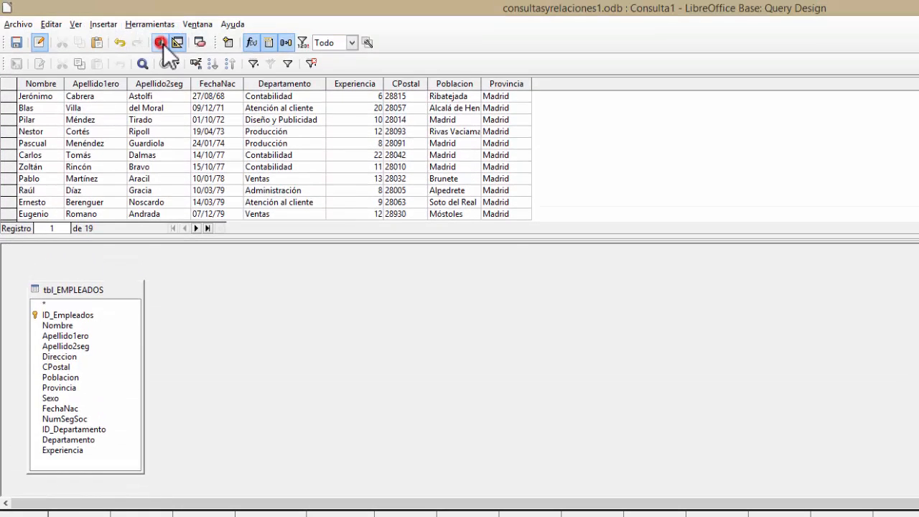
pyautogui.click(163, 43)
pyautogui.scroll(-3, 208, 151)
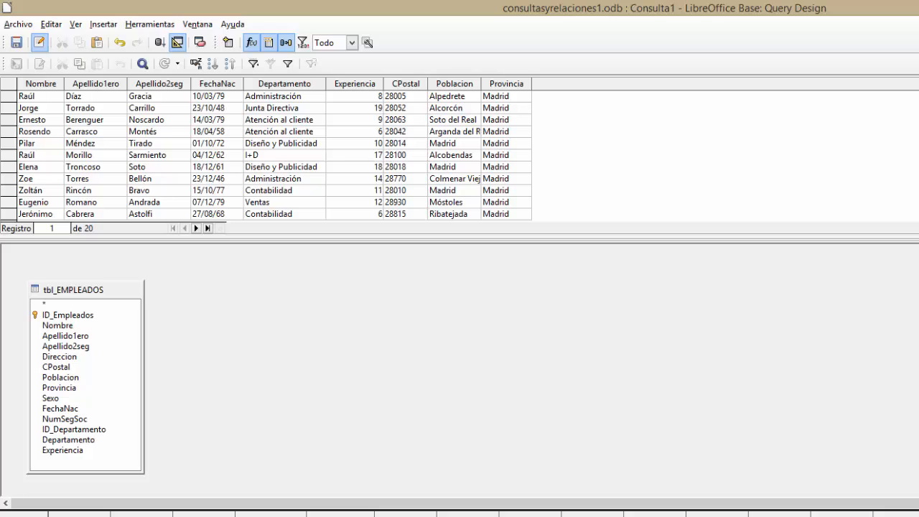
# - Sort the refreshed results ascending by FechaNac and check the most recent birth dates at the end of the list
pyautogui.click(227, 84)
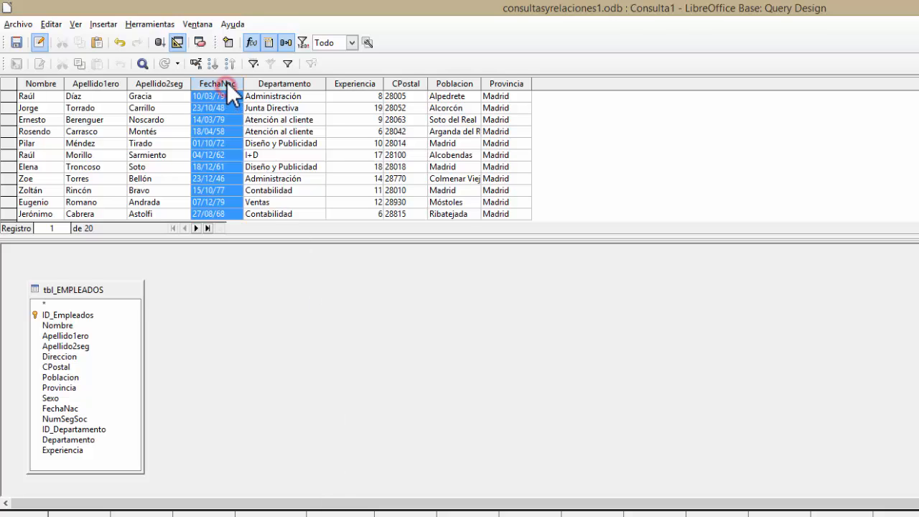
pyautogui.click(213, 65)
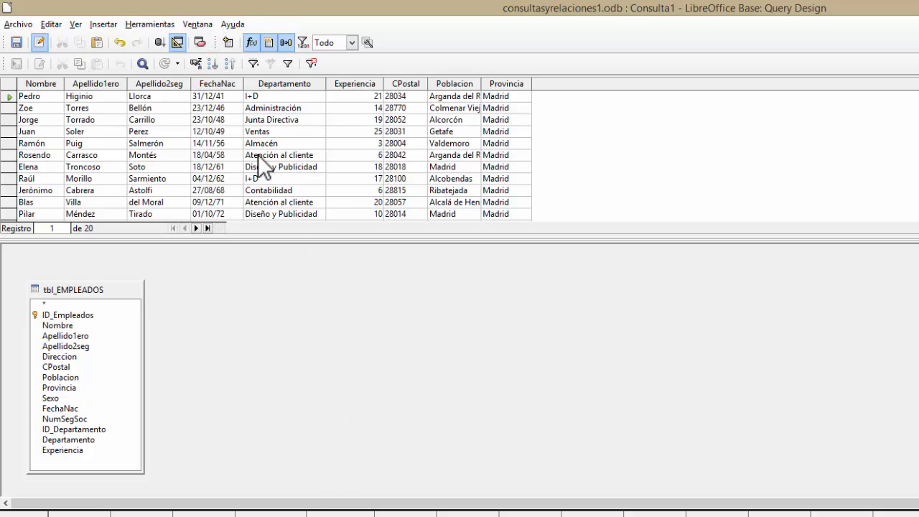
pyautogui.scroll(-3, 259, 155)
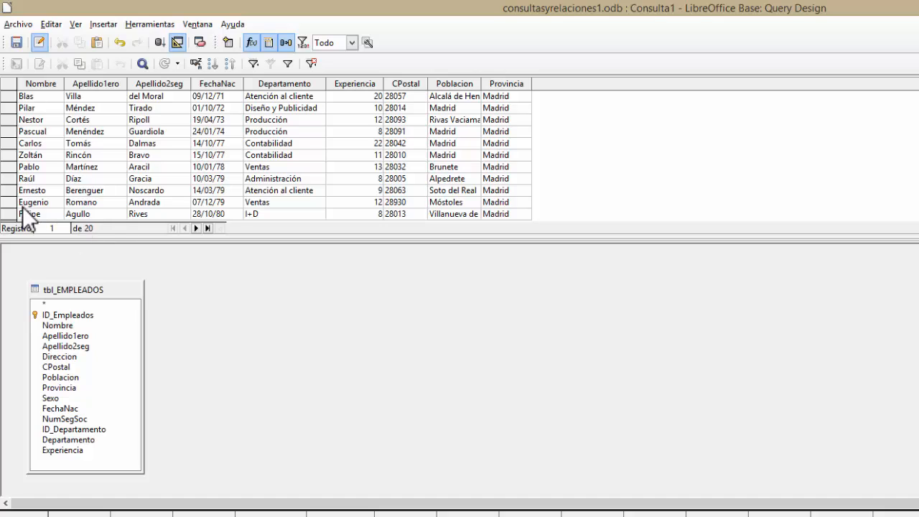
pyautogui.scroll(-1, 460, 369)
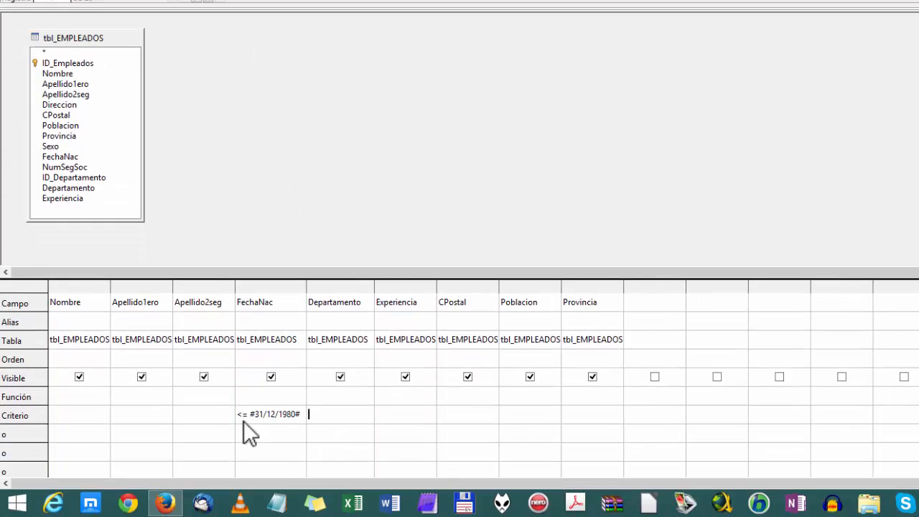
# - Change the FechaNac criterion to the strict comparison < #28/10/1980#, run the query and look through its records
pyautogui.click(242, 416)
pyautogui.press('Right')
pyautogui.press('Delete')
pyautogui.press('Right')
pyautogui.press('Right')
pyautogui.press('Delete')
pyautogui.press('Delete')
pyautogui.press('Delete')
pyautogui.write('28/')
pyautogui.press('Delete')
pyautogui.write('10')
pyautogui.press('Delete')
pyautogui.press('Tab')
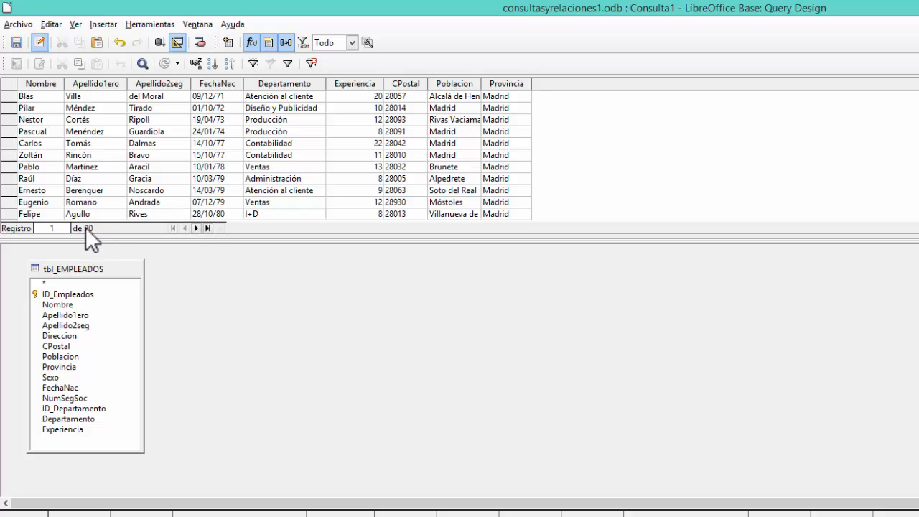
pyautogui.click(157, 45)
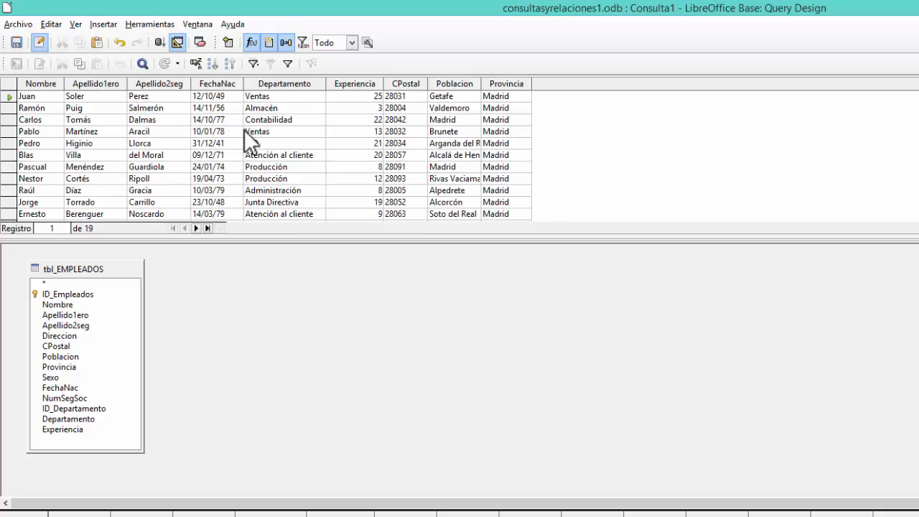
pyautogui.scroll(-3, 245, 136)
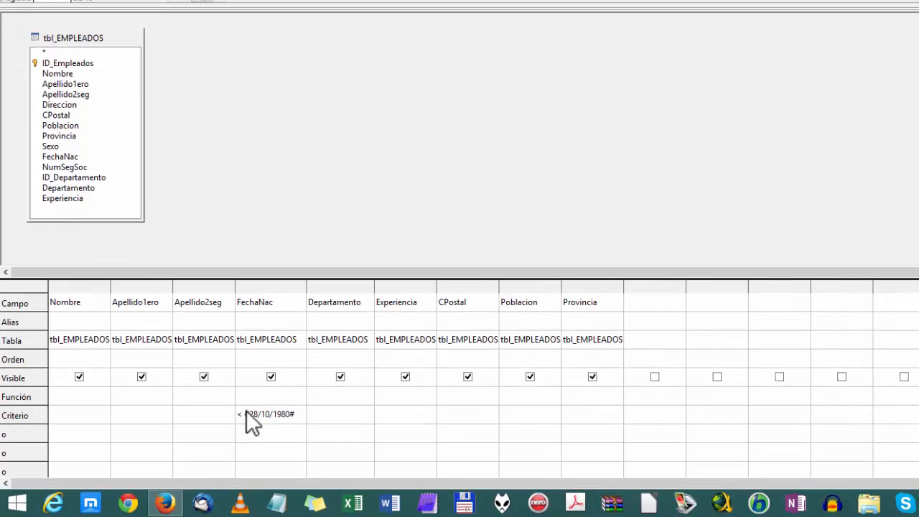
# - Make the date comparison inclusive with <= #28/10/1980# and rerun the query
pyautogui.click(242, 411)
pyautogui.write('=')
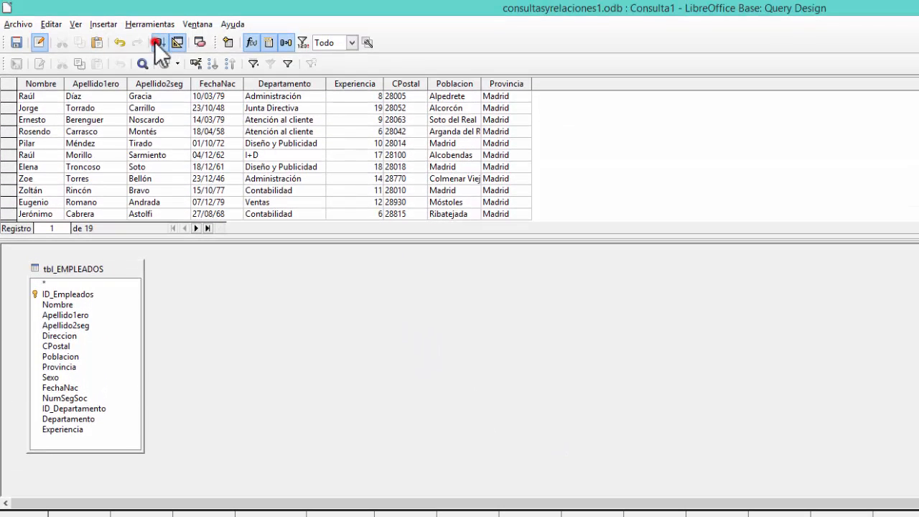
pyautogui.click(156, 42)
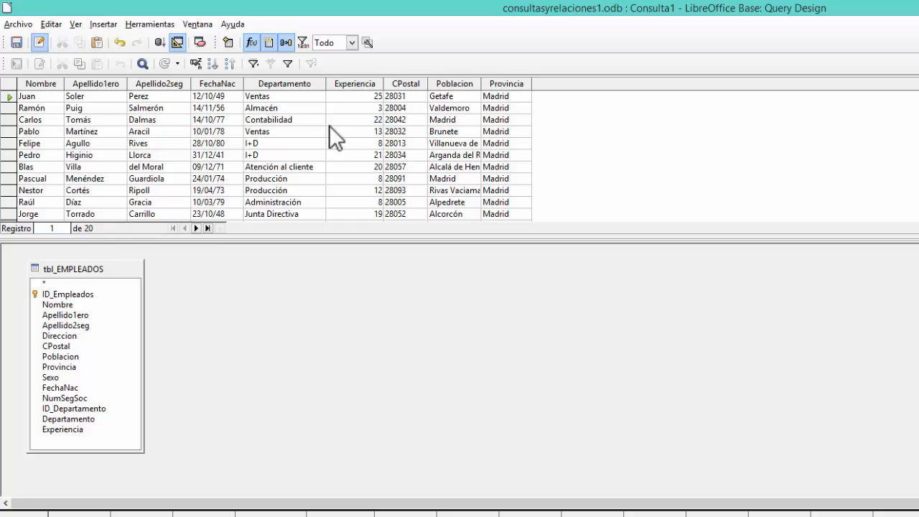
pyautogui.scroll(-3, 329, 125)
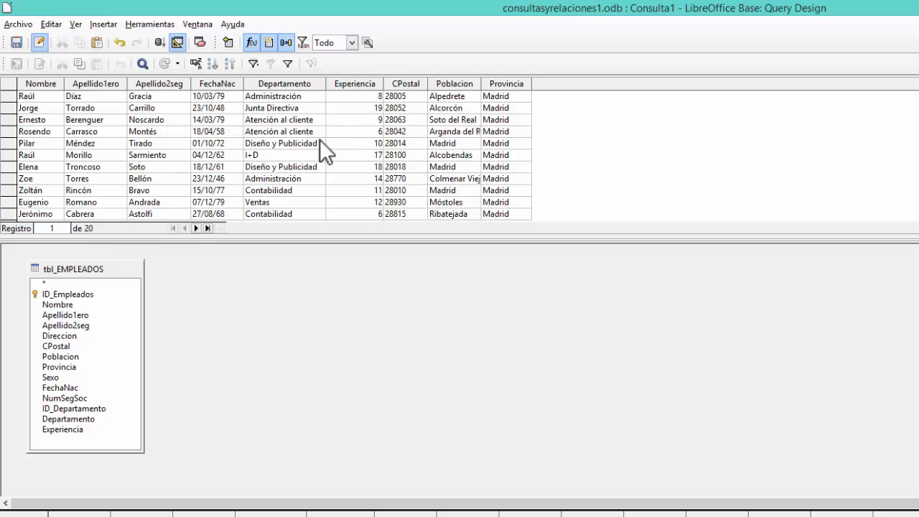
# - Sort the records ascending by FechaNac and check the last entries for the boundary date
pyautogui.click(211, 84)
pyautogui.click(213, 63)
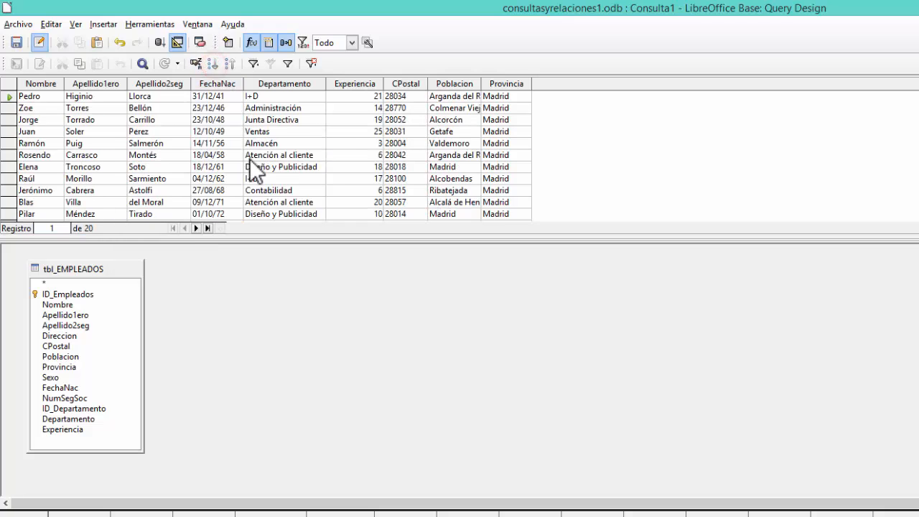
pyautogui.scroll(-3, 252, 165)
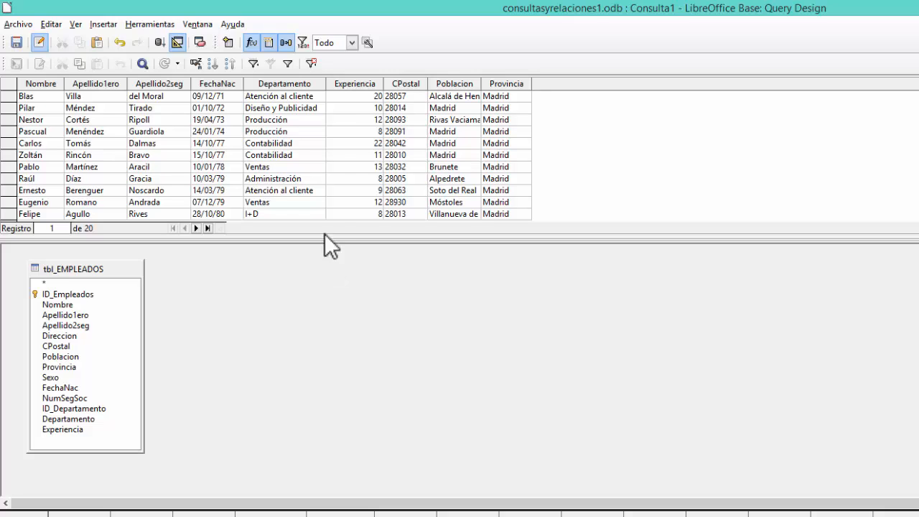
# - Apply a standard filter to the query results with the condition Departamento = Ventas
pyautogui.click(286, 65)
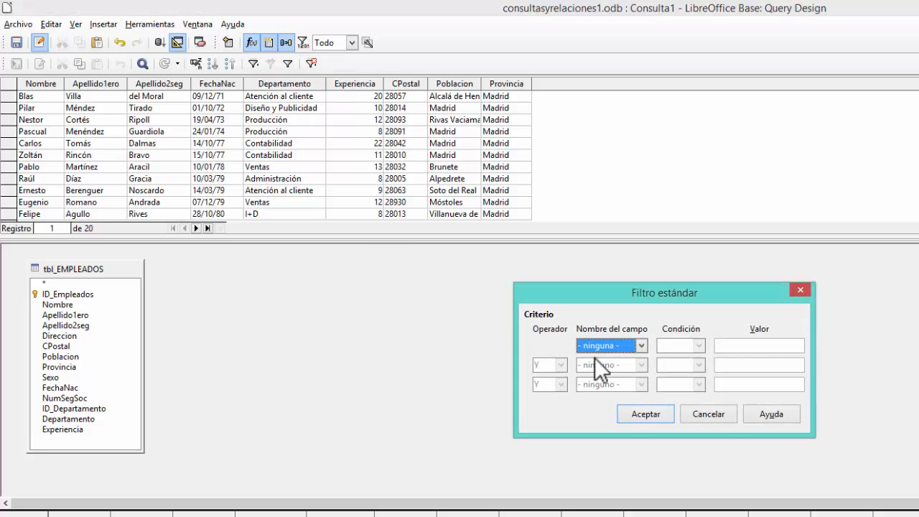
pyautogui.click(641, 346)
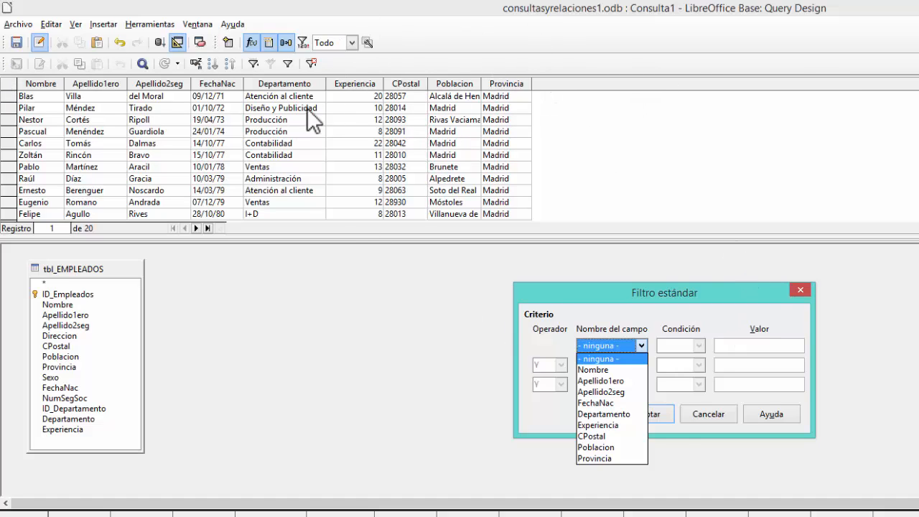
pyautogui.click(641, 370)
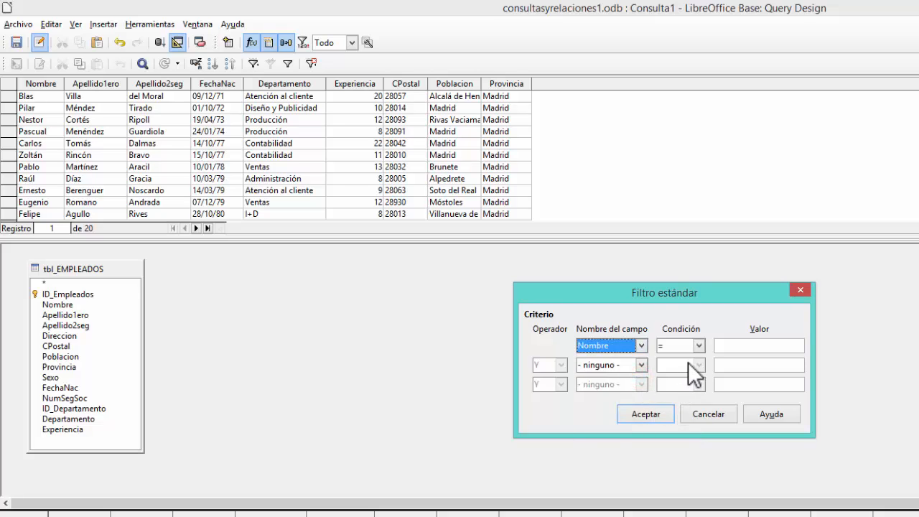
pyautogui.click(699, 346)
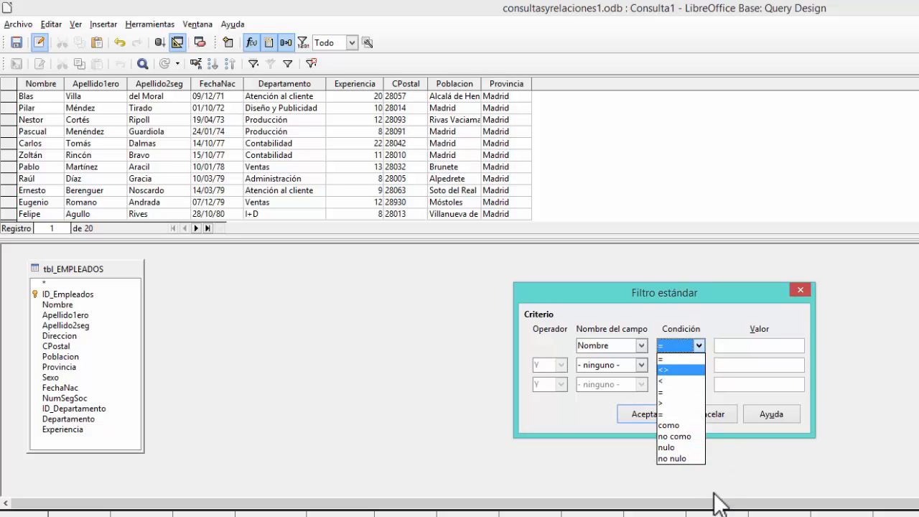
pyautogui.click(642, 346)
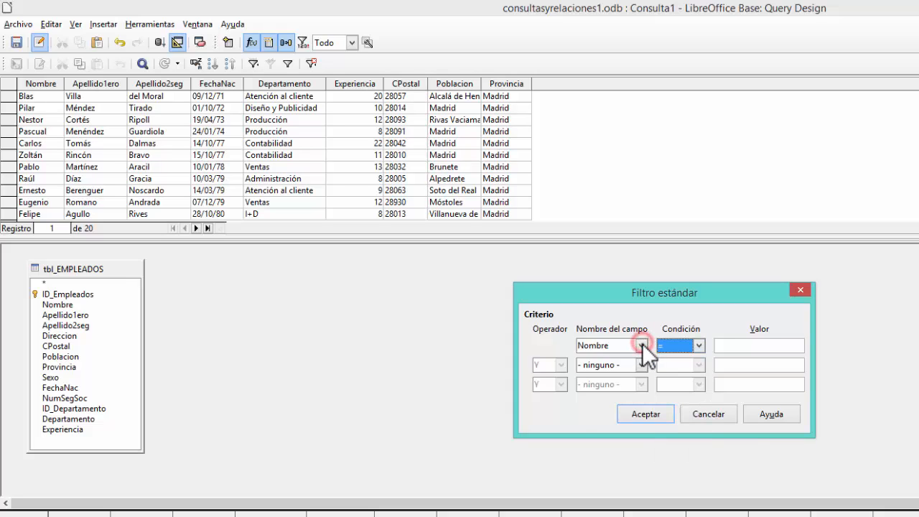
pyautogui.click(642, 346)
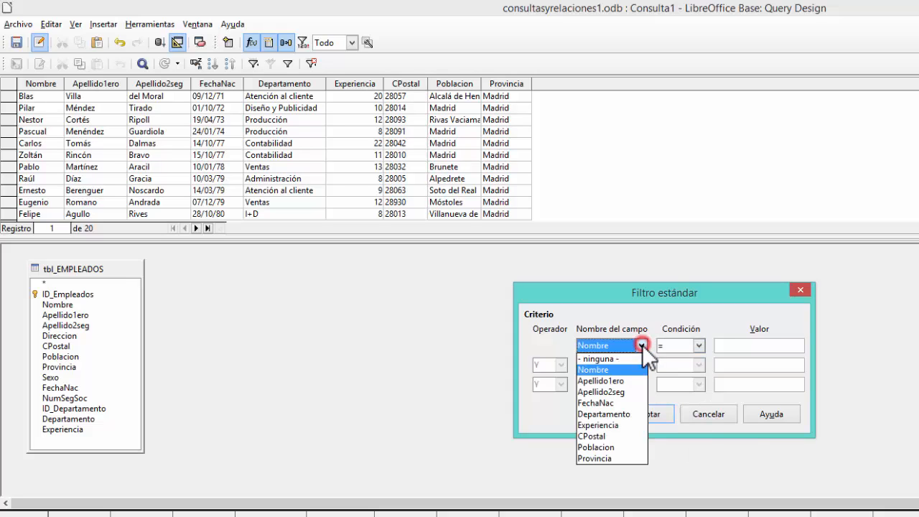
pyautogui.click(627, 415)
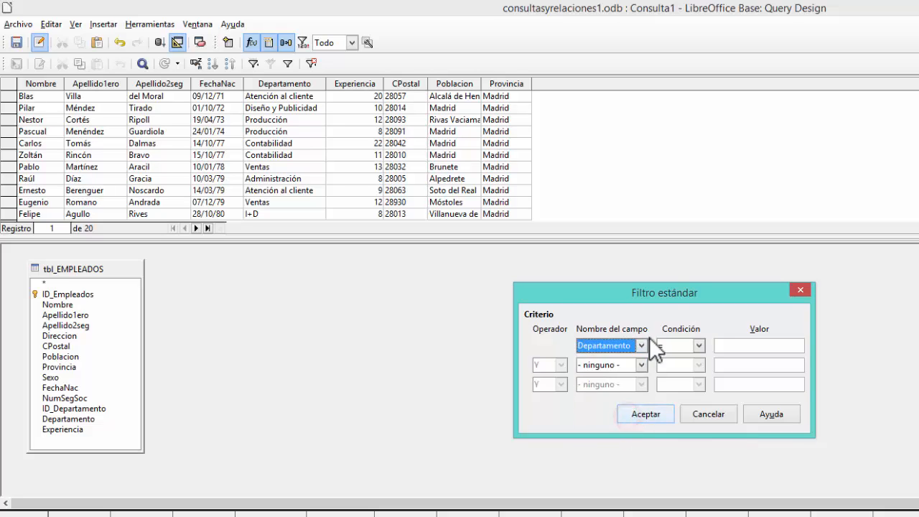
pyautogui.click(698, 346)
pyautogui.click(682, 359)
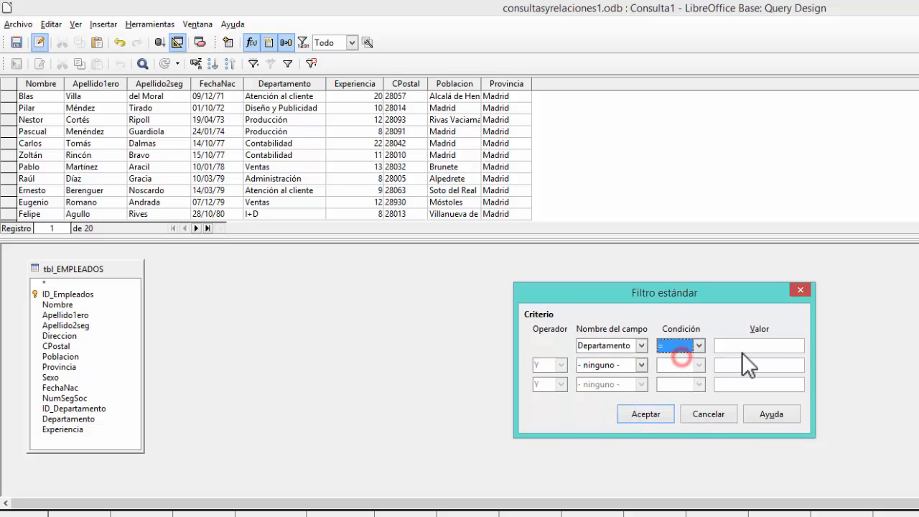
pyautogui.click(751, 346)
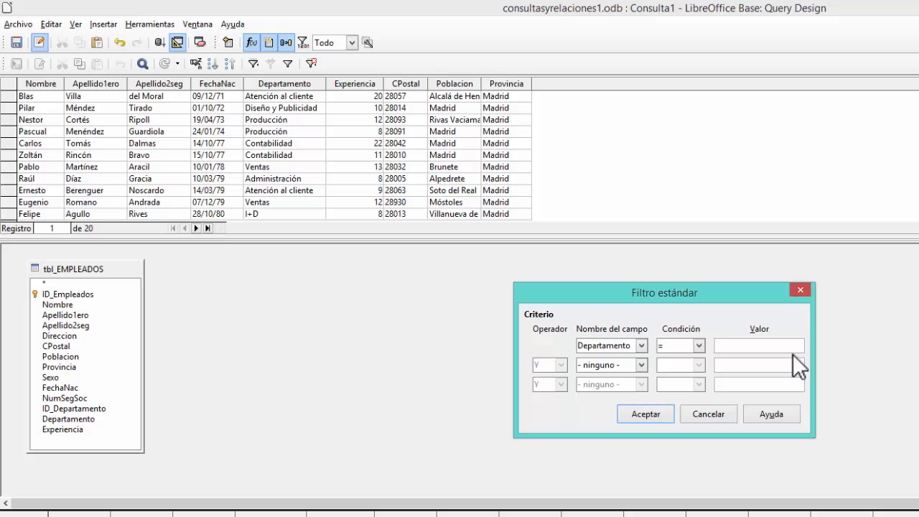
pyautogui.write('Ventas')
pyautogui.press('Return')
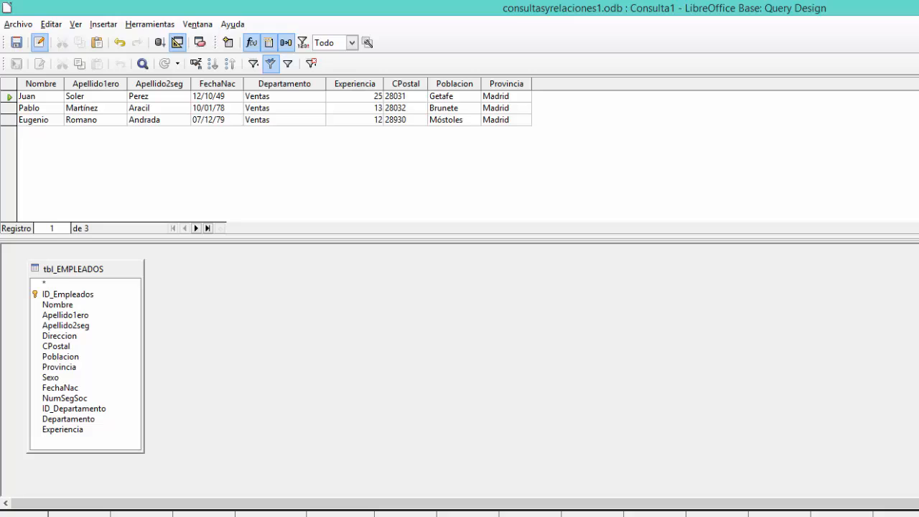
# - Toggle the Ventas filter off and on to compare the records, then remove the filter and sorting
pyautogui.click(274, 67)
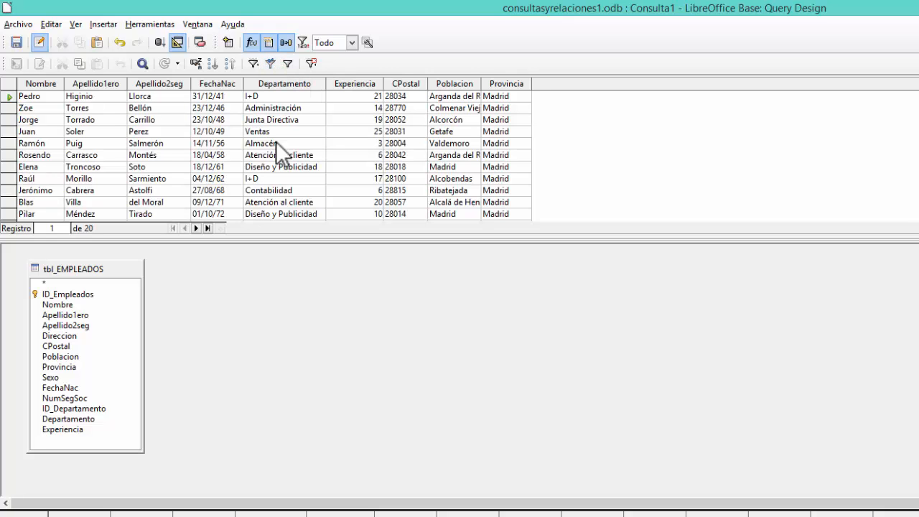
pyautogui.click(270, 63)
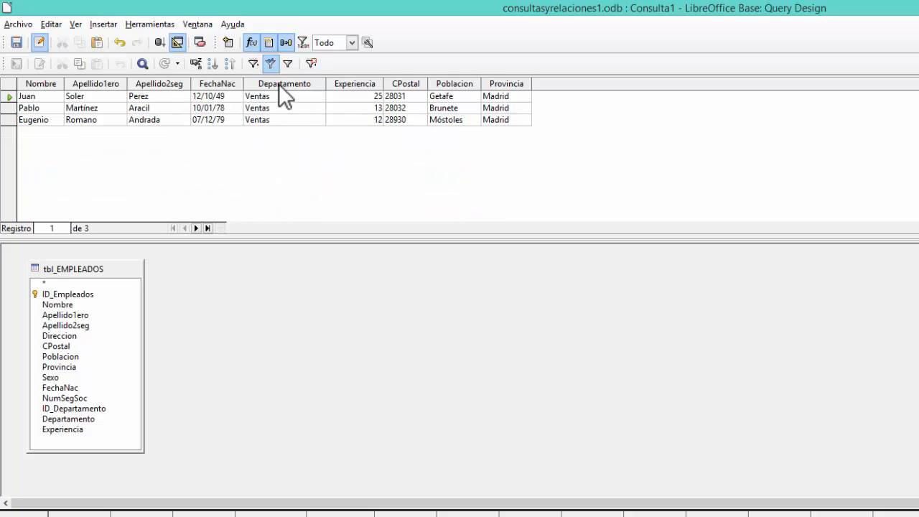
pyautogui.click(271, 65)
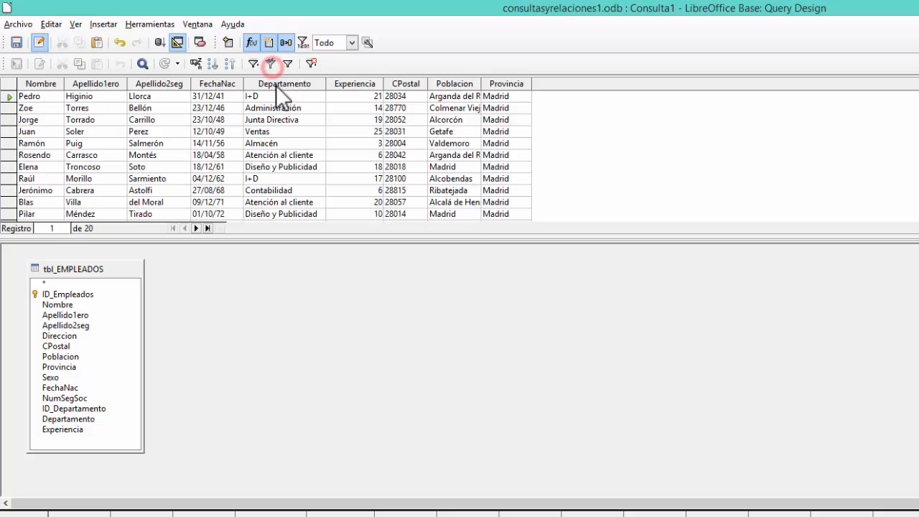
pyautogui.click(312, 63)
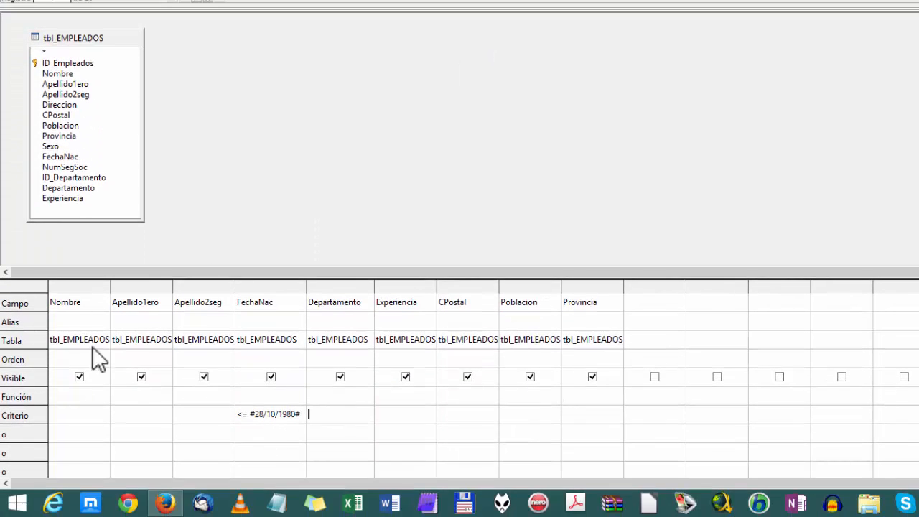
# - Switch to the LibreOffice help page and read its tables of operators and commands for filter conditions
pyautogui.click(204, 377)
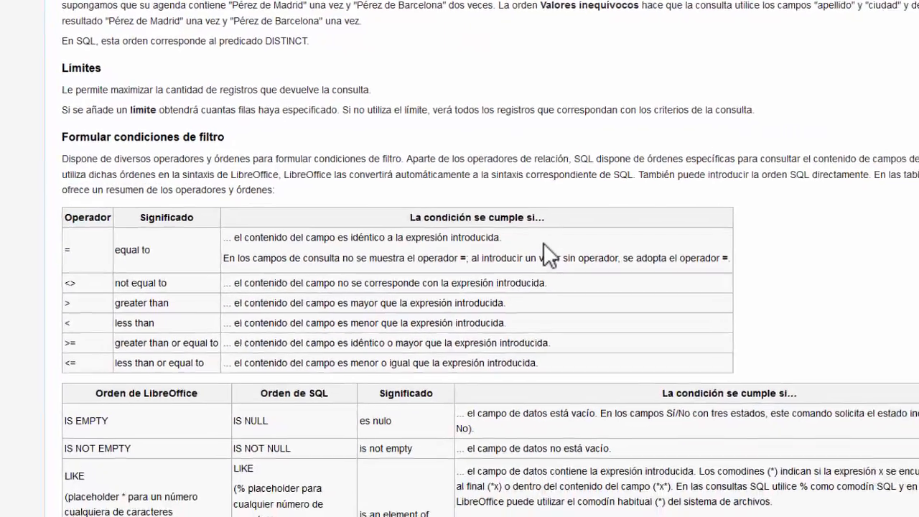
pyautogui.scroll(-4, 494, 231)
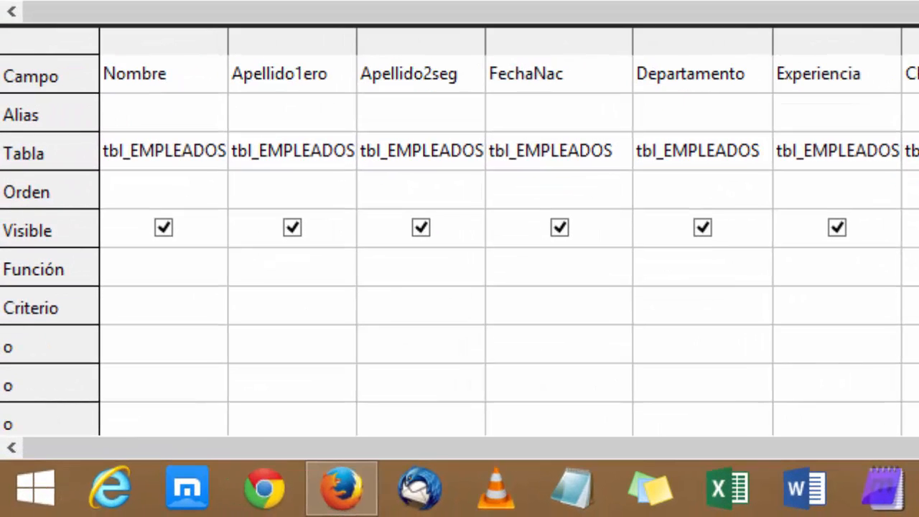
# - Set the Nombre criterion to LIKE followed by the employee's first name in single quotes, and run the query
pyautogui.write("LIKE 'Juna")
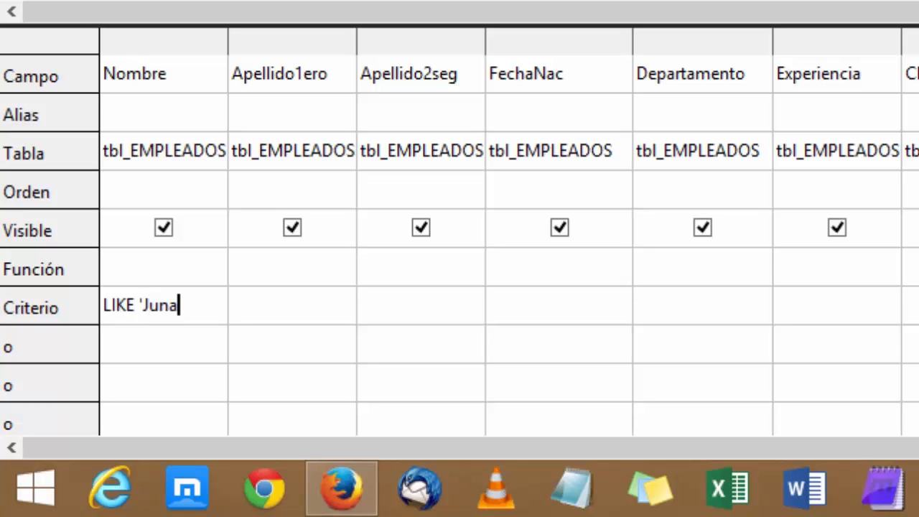
pyautogui.press('BackSpace')
pyautogui.press('BackSpace')
pyautogui.write("an'")
pyautogui.press('Return')
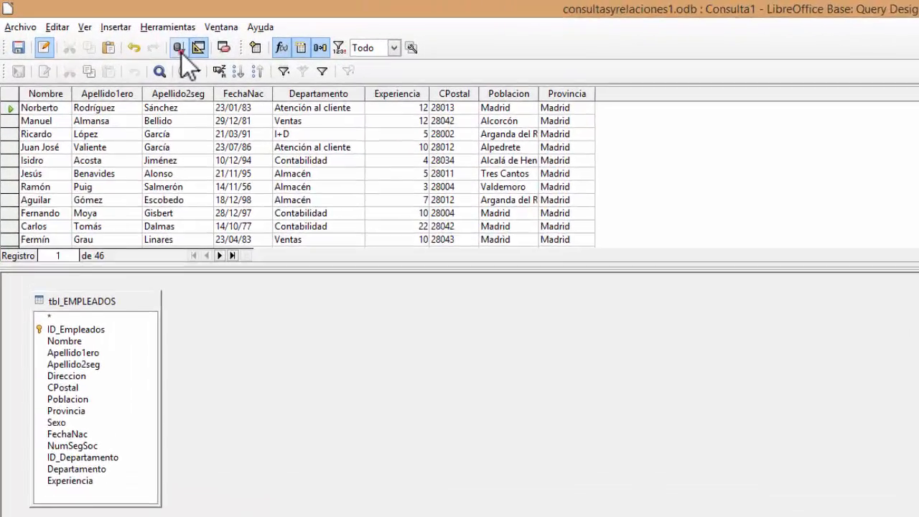
pyautogui.click(180, 49)
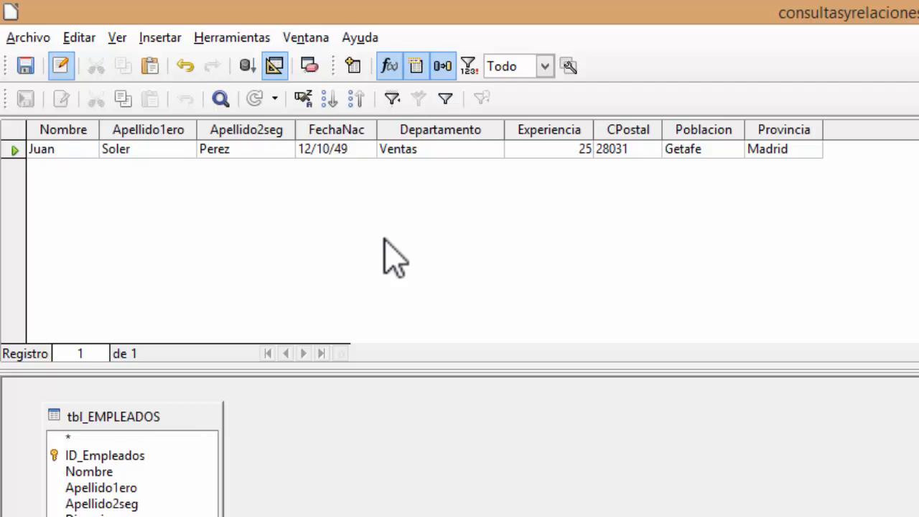
pyautogui.click(133, 363)
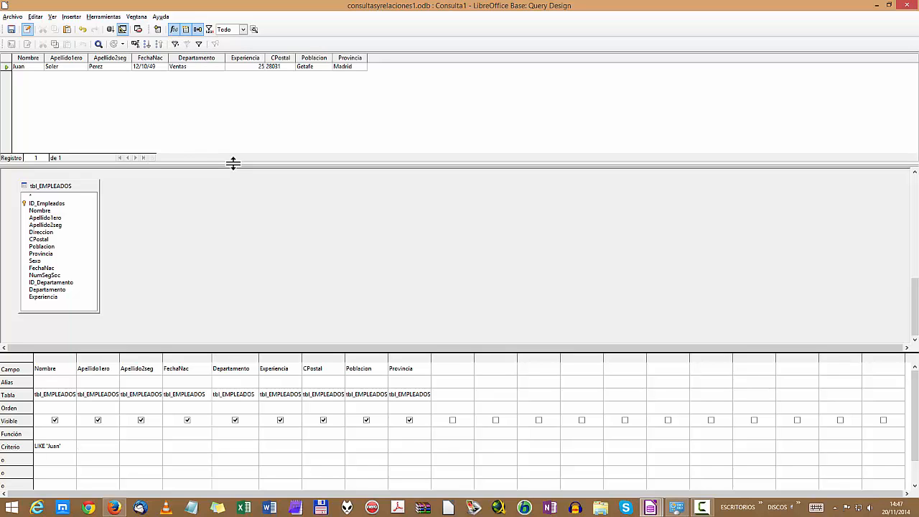
# - Negate the Nombre criterion with NOT LIKE, rerun the query and look through the resulting records
pyautogui.click(35, 446)
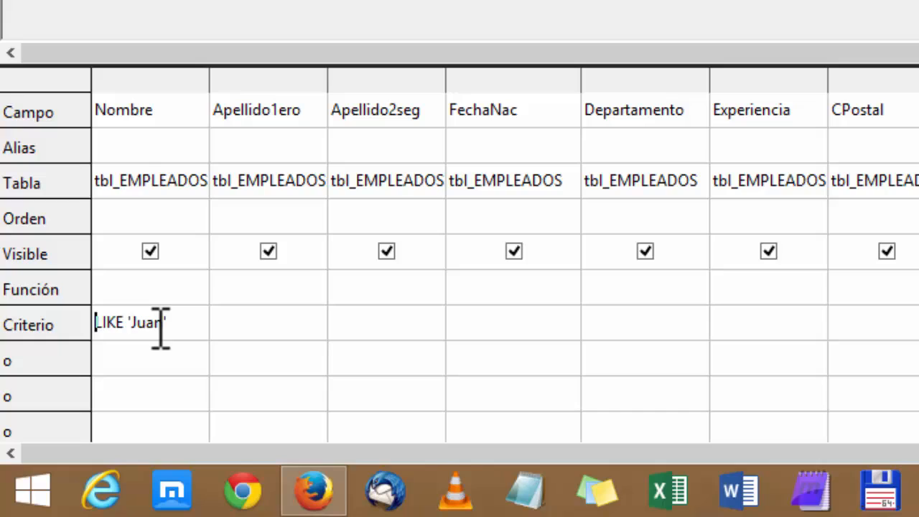
pyautogui.write('not')
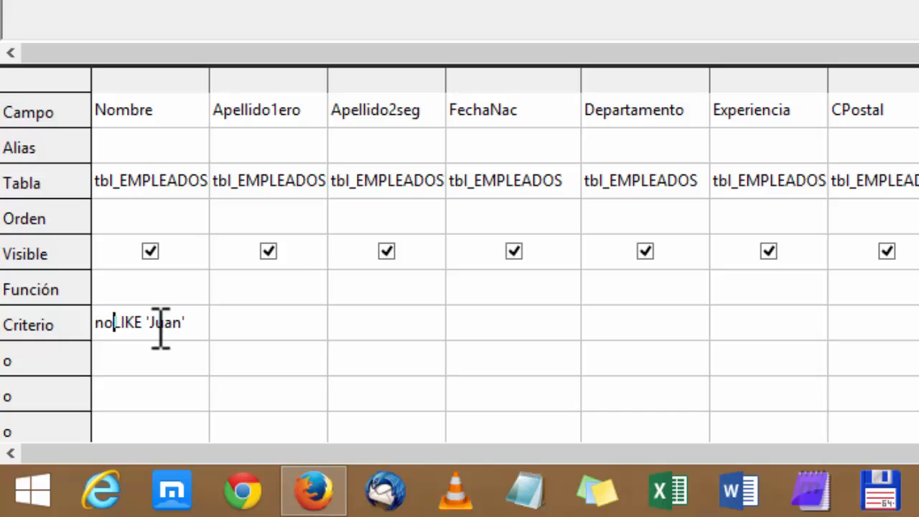
pyautogui.press('BackSpace')
pyautogui.press('BackSpace')
pyautogui.press('BackSpace')
pyautogui.write('NOT')
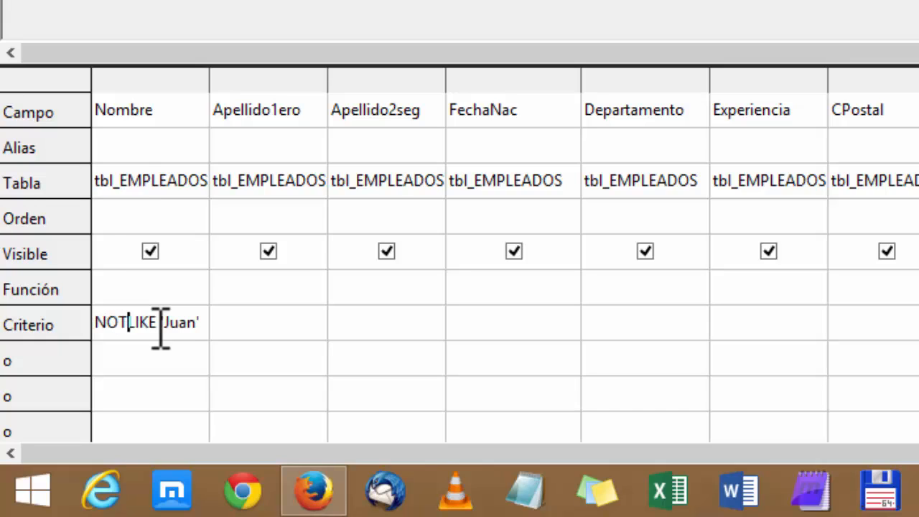
pyautogui.press('End')
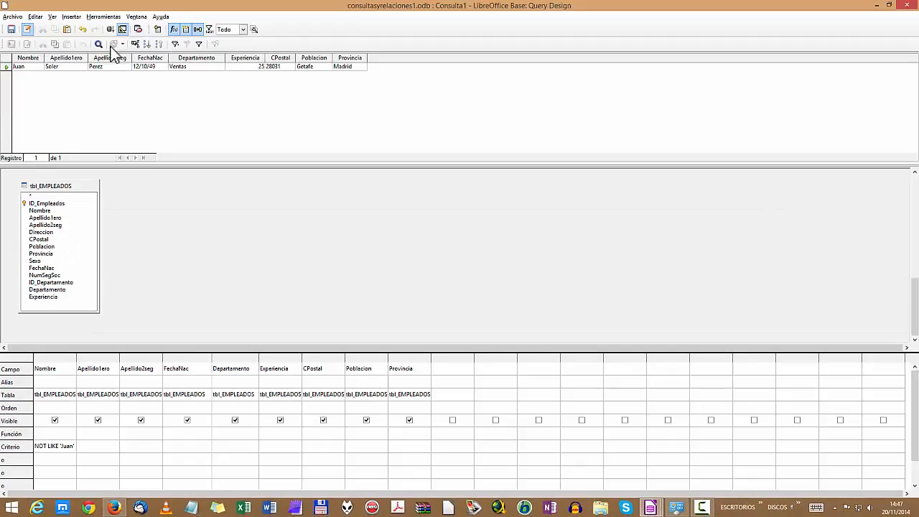
pyautogui.click(110, 28)
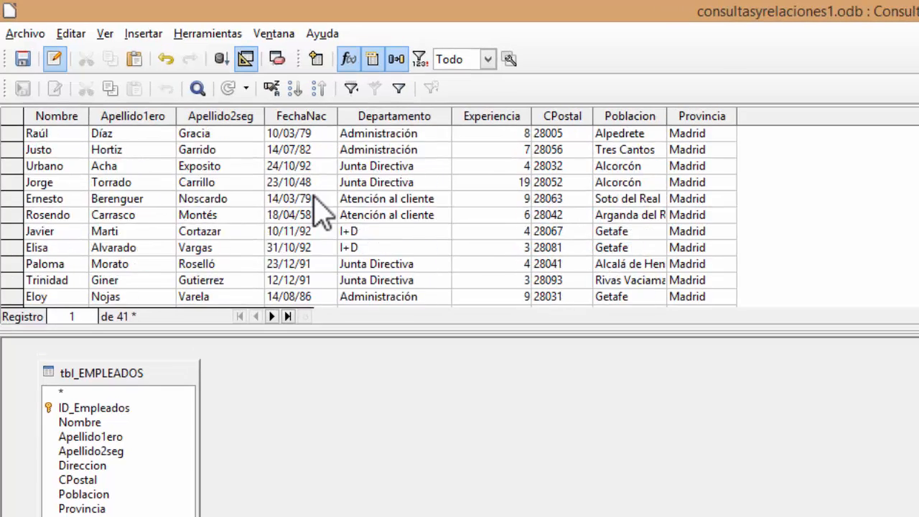
pyautogui.scroll(-8, 313, 196)
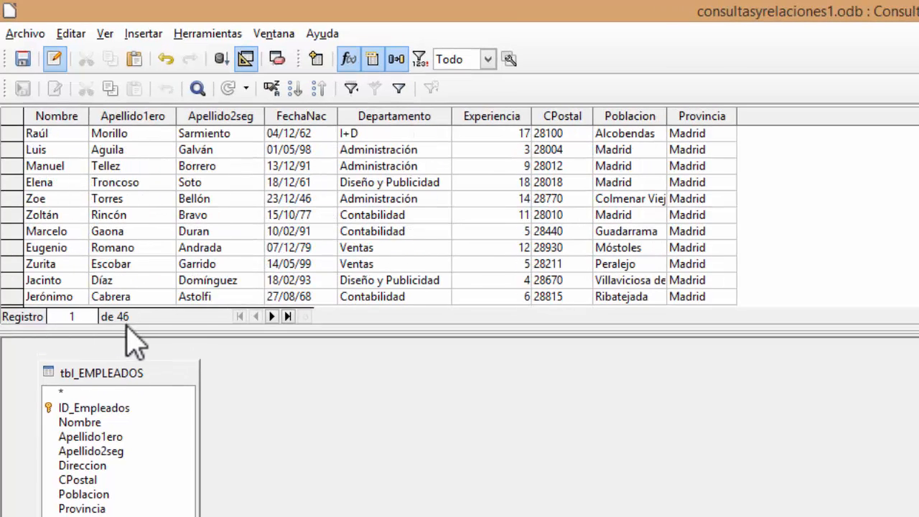
pyautogui.scroll(12, 418, 237)
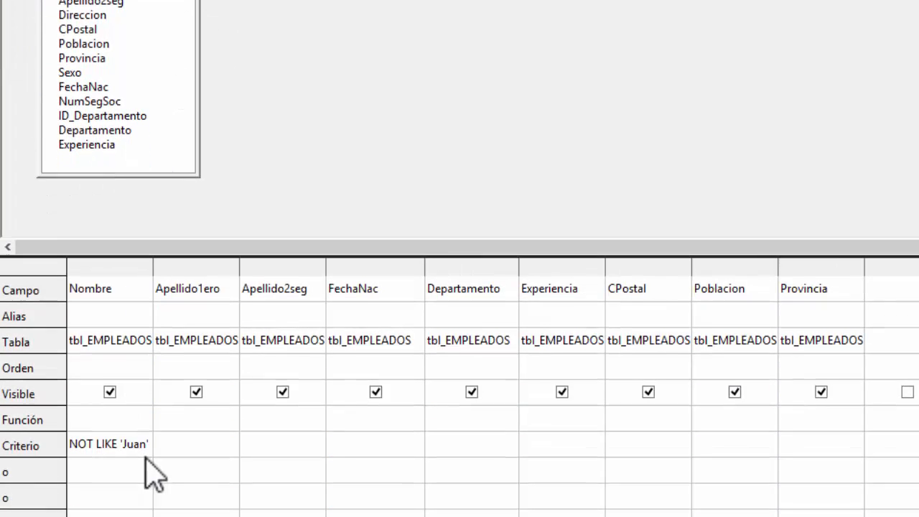
# - Clear the NOT LIKE criterion from the Nombre column
pyautogui.click(151, 375)
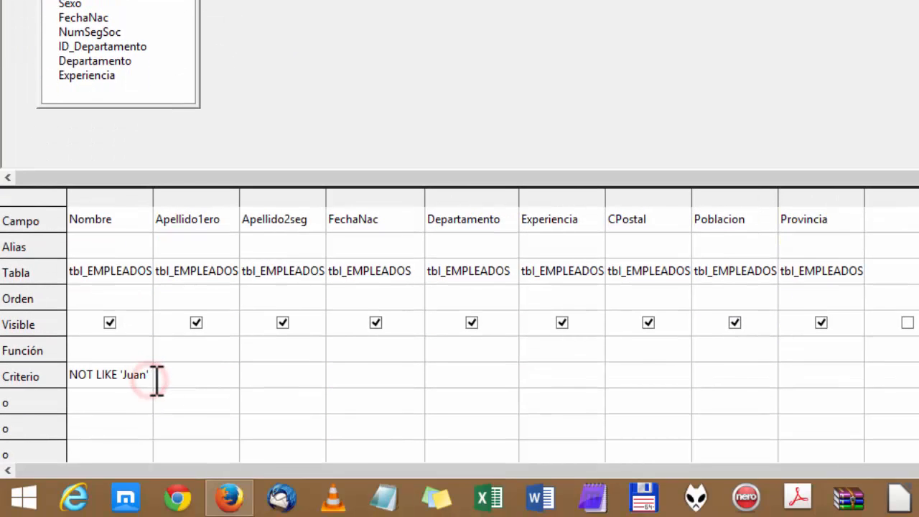
pyautogui.press('BackSpace')
pyautogui.press('BackSpace')
pyautogui.press('BackSpace')
pyautogui.press('BackSpace')
pyautogui.press('BackSpace')
pyautogui.press('BackSpace')
pyautogui.press('BackSpace')
pyautogui.press('BackSpace')
pyautogui.press('BackSpace')
pyautogui.press('BackSpace')
pyautogui.press('BackSpace')
pyautogui.press('BackSpace')
pyautogui.press('BackSpace')
pyautogui.press('BackSpace')
pyautogui.press('BackSpace')
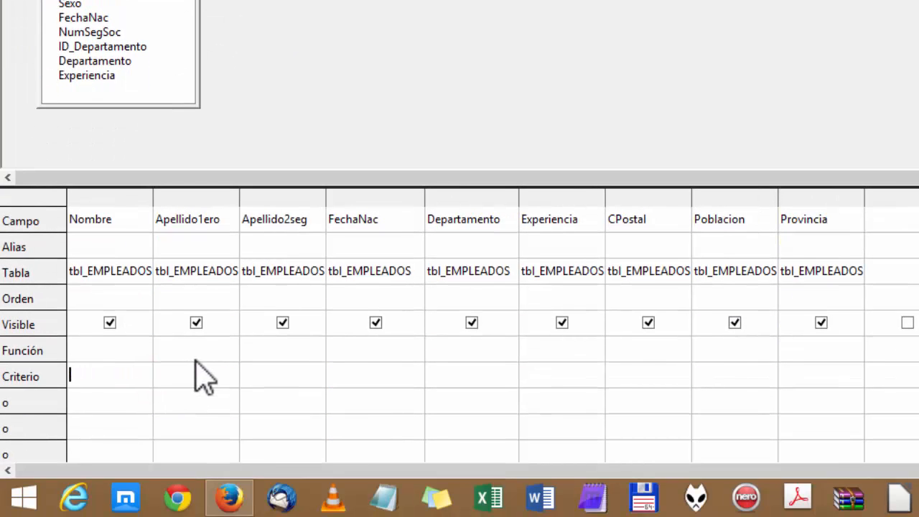
pyautogui.click(212, 375)
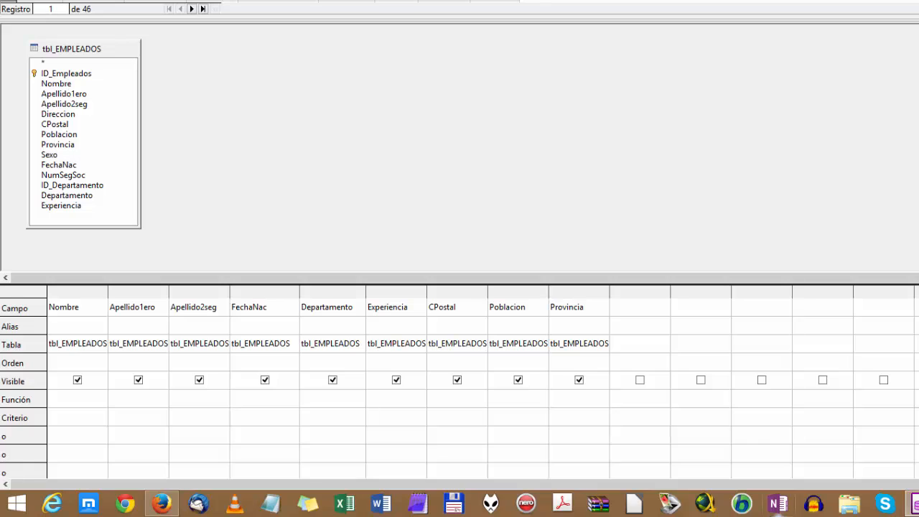
# - Try the criterion LIKE 5 on the Experiencia field
pyautogui.write('LIKE 5')
pyautogui.press('Return')
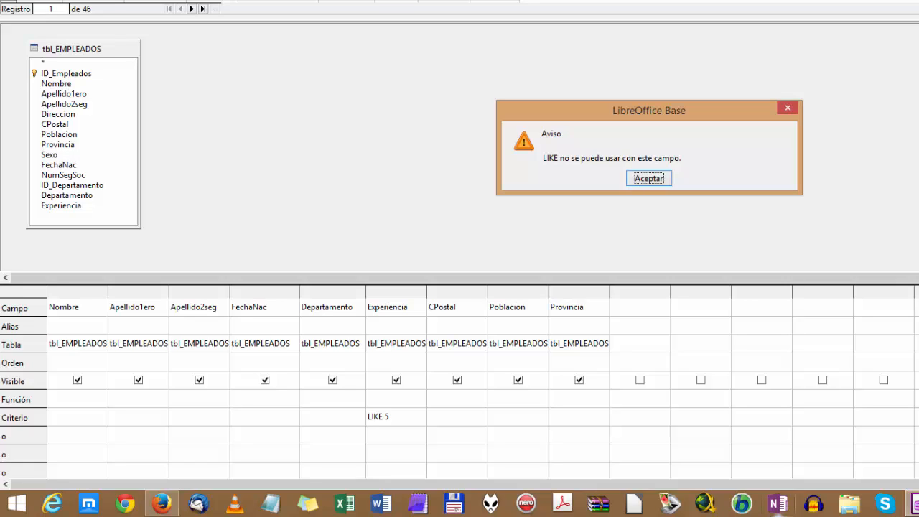
pyautogui.click(669, 178)
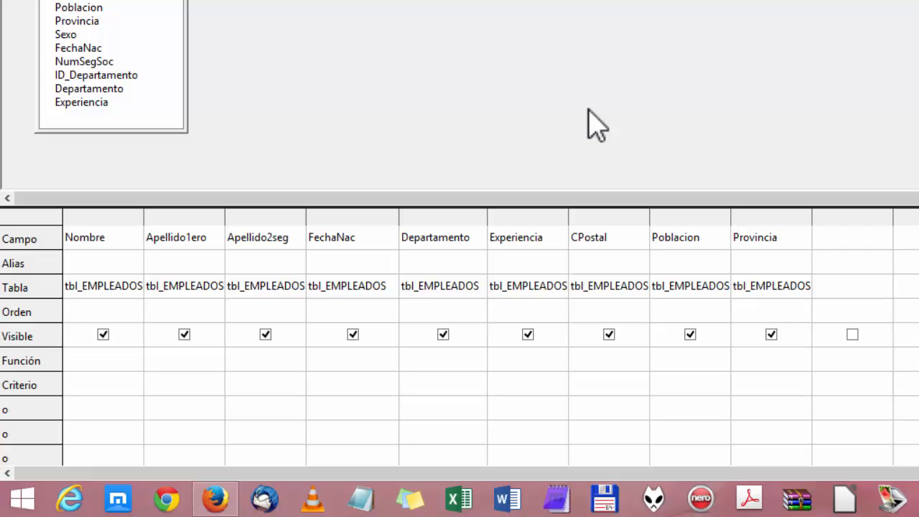
# - Set the Nombre criterion to the wildcard pattern LIKE 'Ju*' and run the query
pyautogui.write('LIKE')
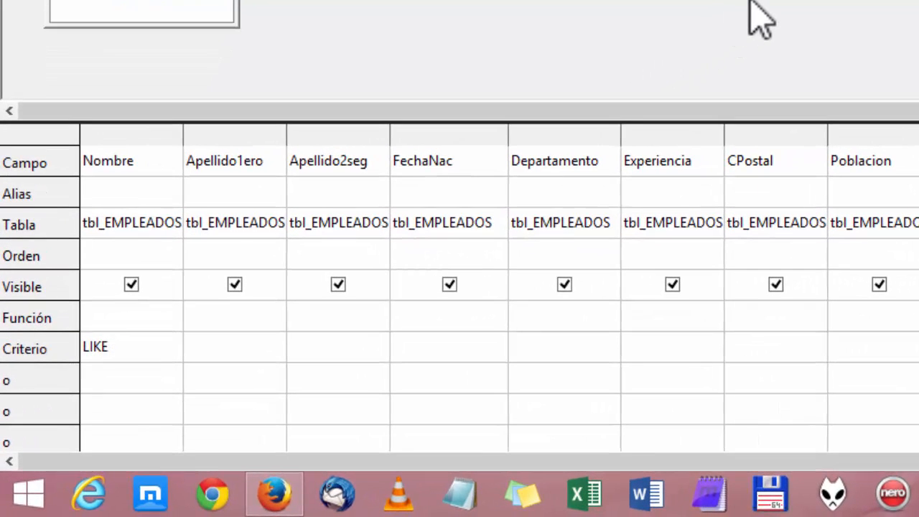
pyautogui.write(" 'jU")
pyautogui.press('BackSpace')
pyautogui.press('BackSpace')
pyautogui.write("Ju*'")
pyautogui.press('Tab')
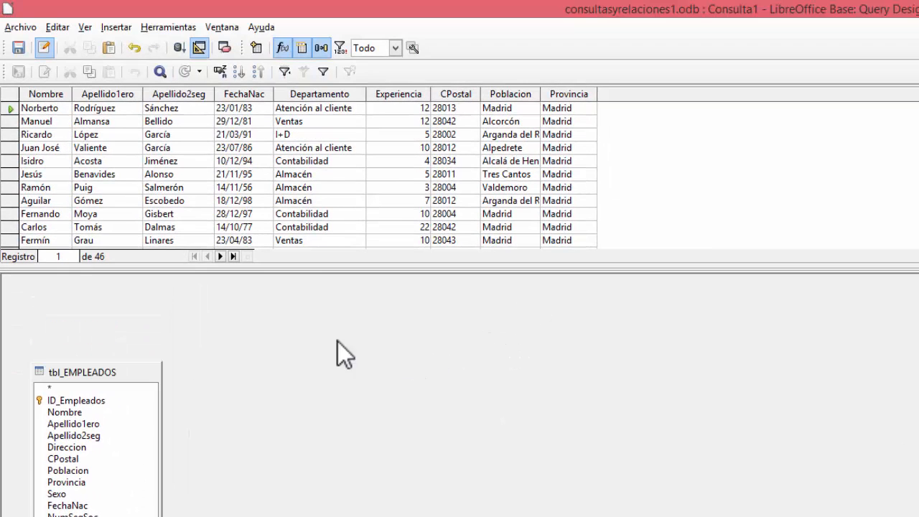
pyautogui.click(179, 48)
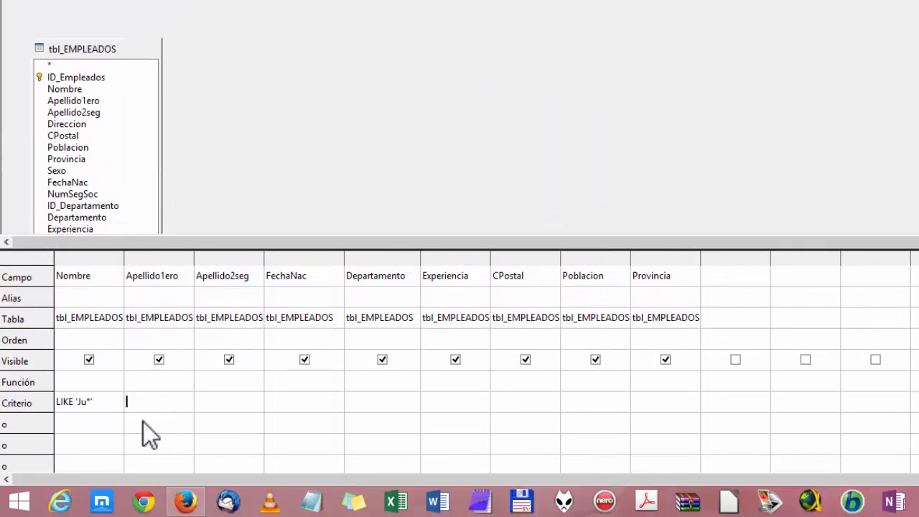
# - Replace the wildcard in the Nombre criterion with the remaining letters of a four-letter first name beginning with Ju and run the query
pyautogui.click(89, 403)
pyautogui.press('BackSpace')
pyautogui.write('an')
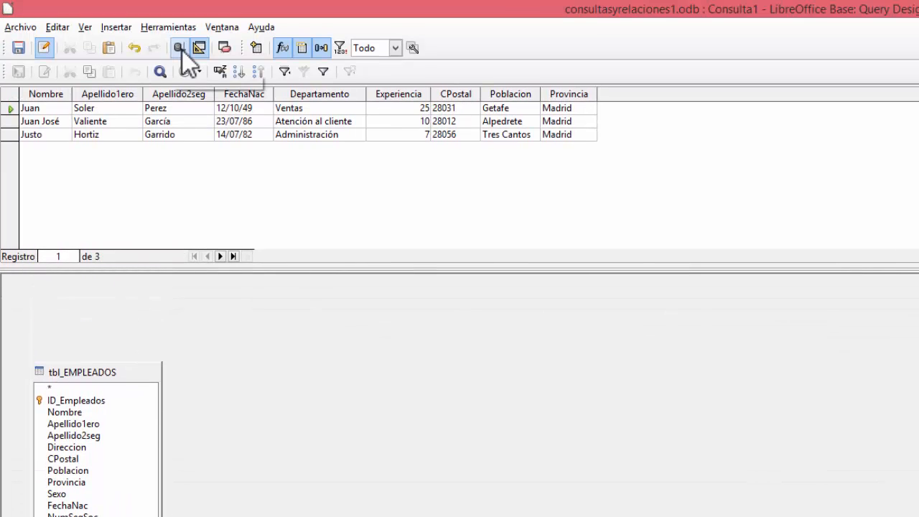
pyautogui.click(180, 47)
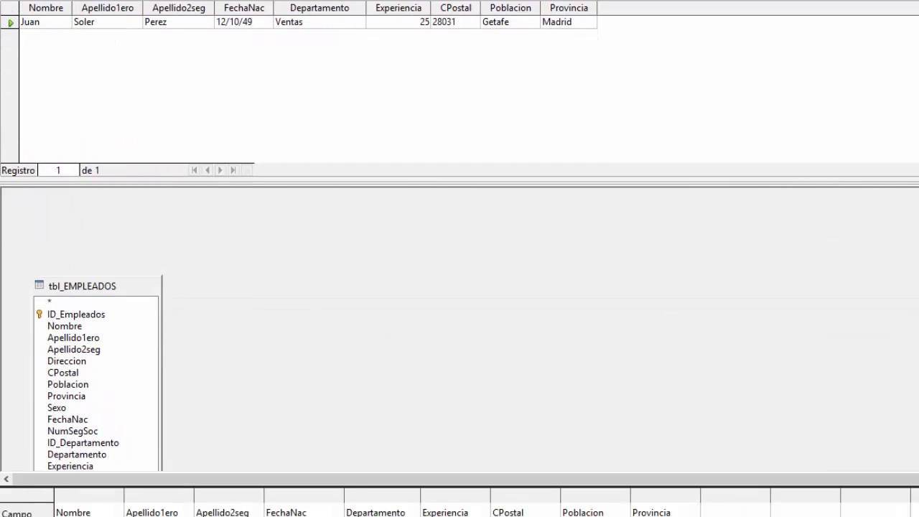
pyautogui.click(91, 478)
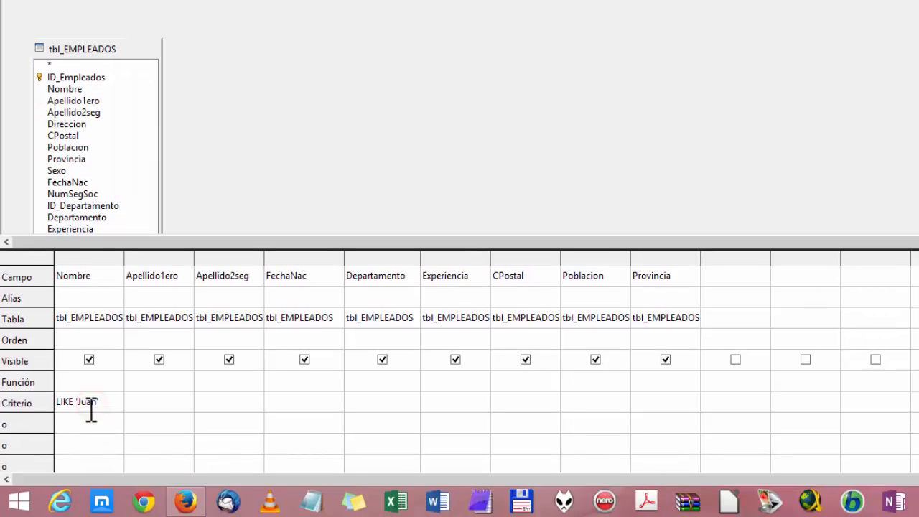
# - Change the Nombre criterion to LIKE 'J???', using one single-character wildcard for each letter after the J
pyautogui.click(90, 402)
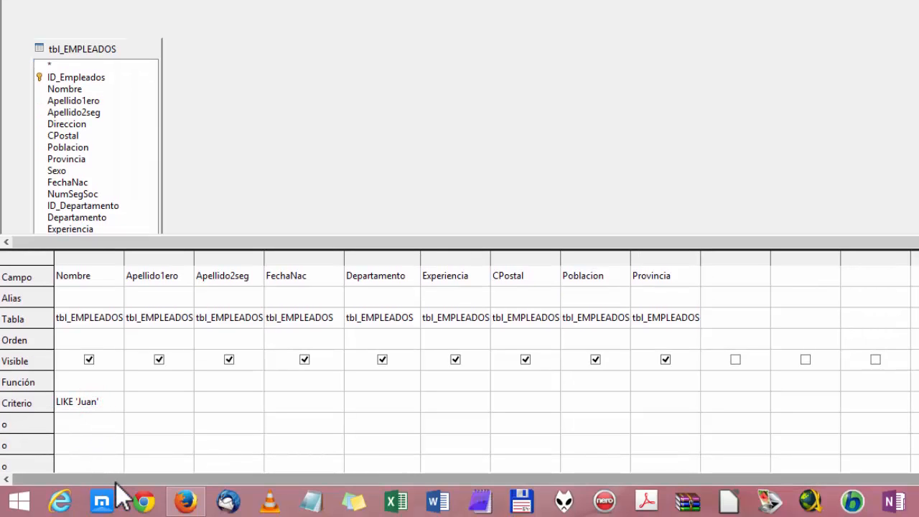
pyautogui.press('Delete')
pyautogui.press('Delete')
pyautogui.press('BackSpace')
pyautogui.press('BackSpace')
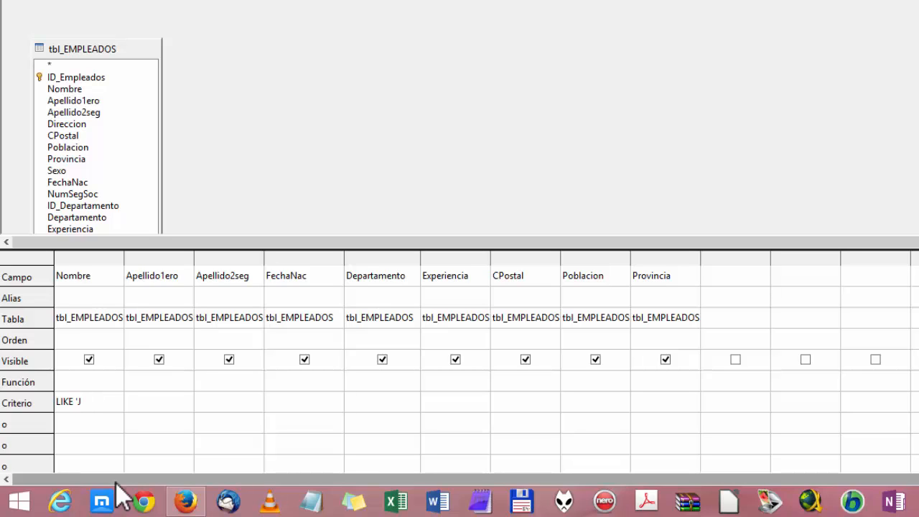
pyautogui.write("???'")
pyautogui.press('Tab')
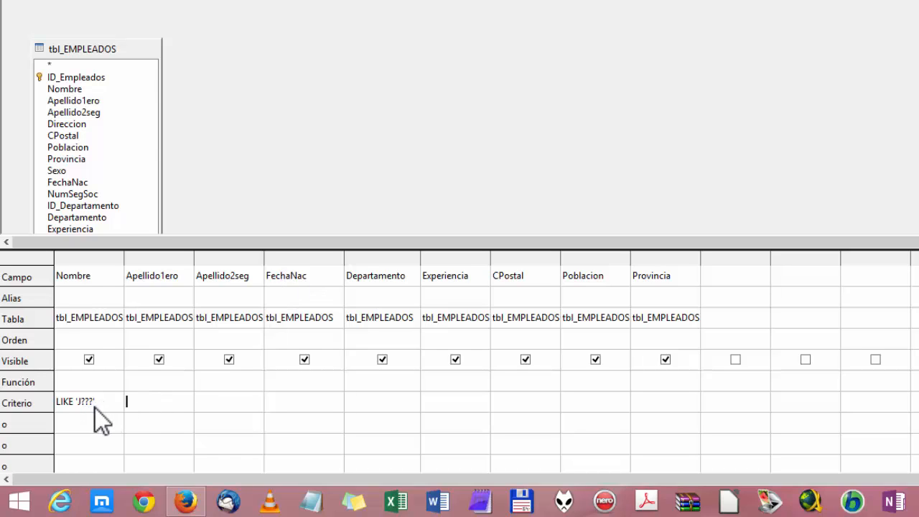
pyautogui.scroll(1, 482, 186)
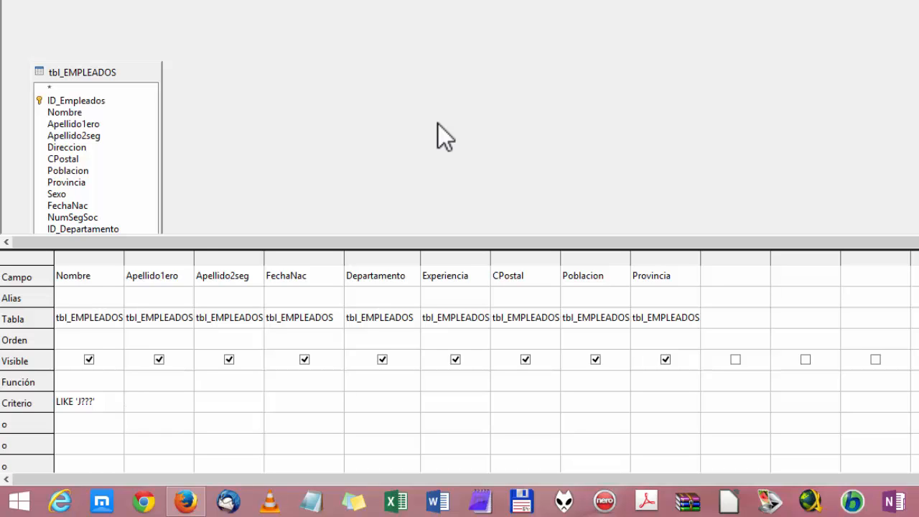
# - Change the Nombre criterion to LIKE 'J*' and run the query
pyautogui.click(85, 401)
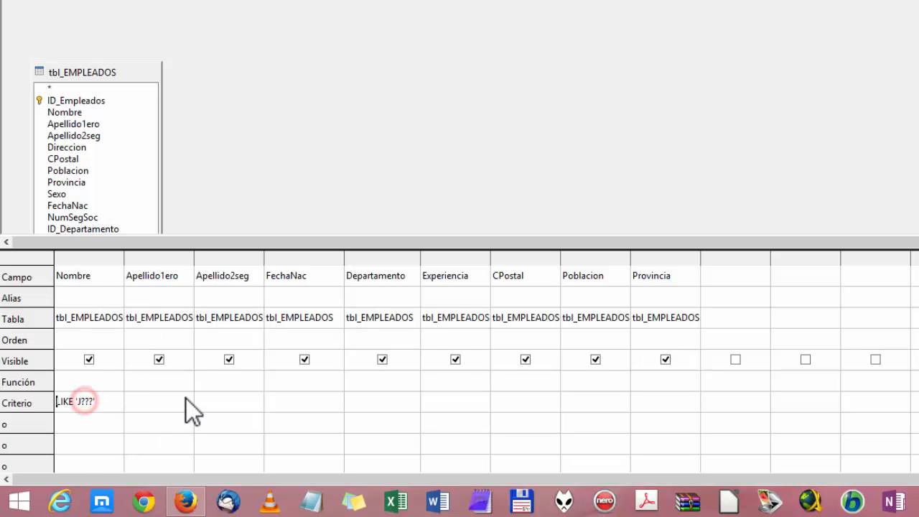
pyautogui.press('Right')
pyautogui.press('Right')
pyautogui.press('Right')
pyautogui.press('Right')
pyautogui.press('Right')
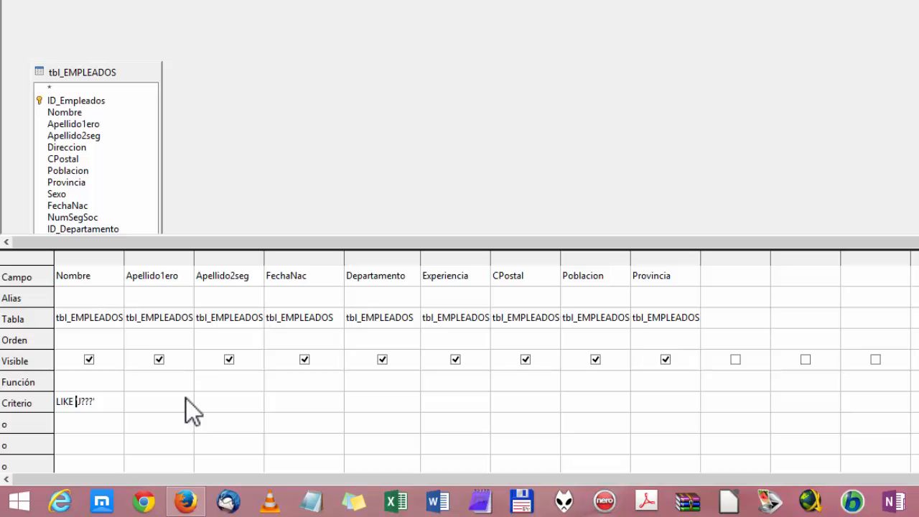
pyautogui.press('Right')
pyautogui.press('Right')
pyautogui.press('Delete')
pyautogui.press('Delete')
pyautogui.press('Delete')
pyautogui.write('*')
pyautogui.press('Tab')
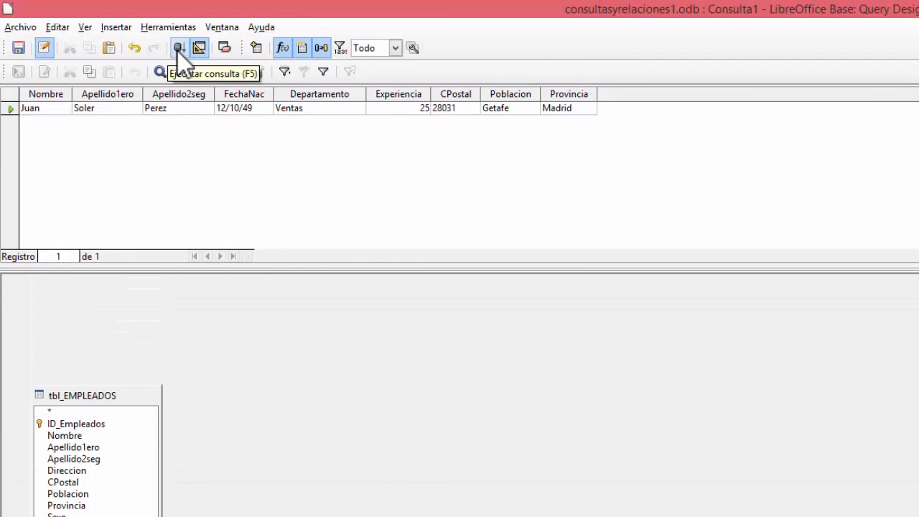
pyautogui.click(178, 49)
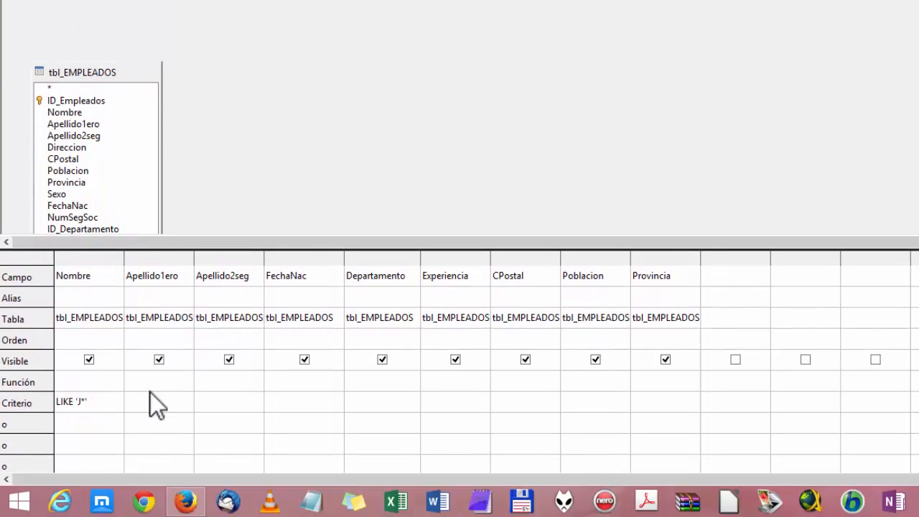
# - Negate the Nombre criterion as NOT LIKE 'J*', run the query and look through the resulting records
pyautogui.write('not')
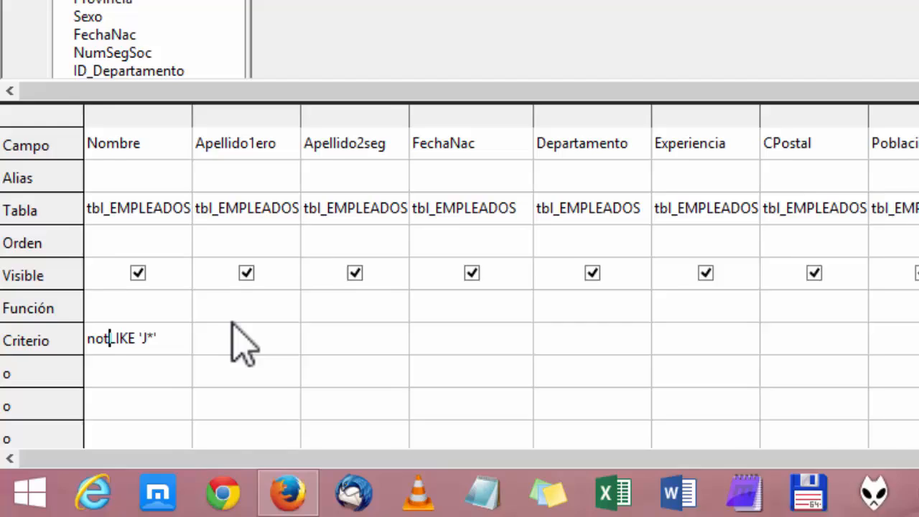
pyautogui.press('BackSpace')
pyautogui.press('BackSpace')
pyautogui.press('BackSpace')
pyautogui.press('BackSpace')
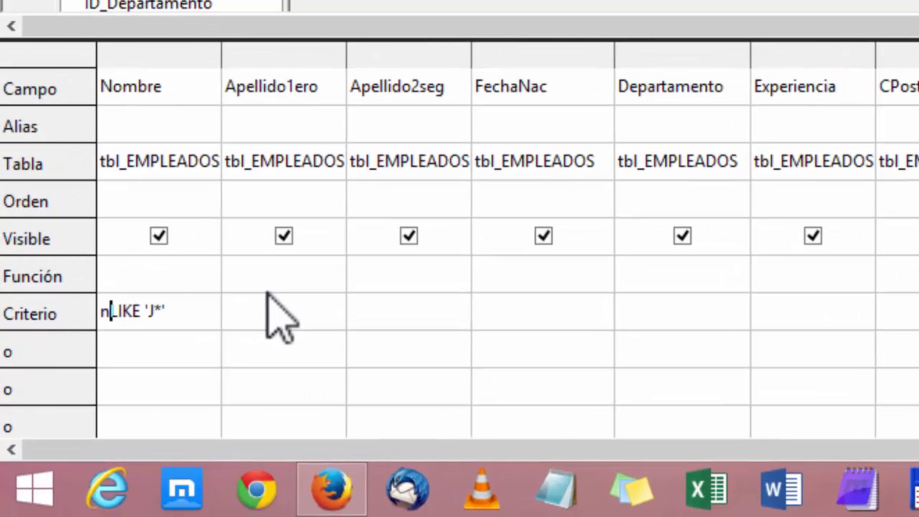
pyautogui.write('NOT')
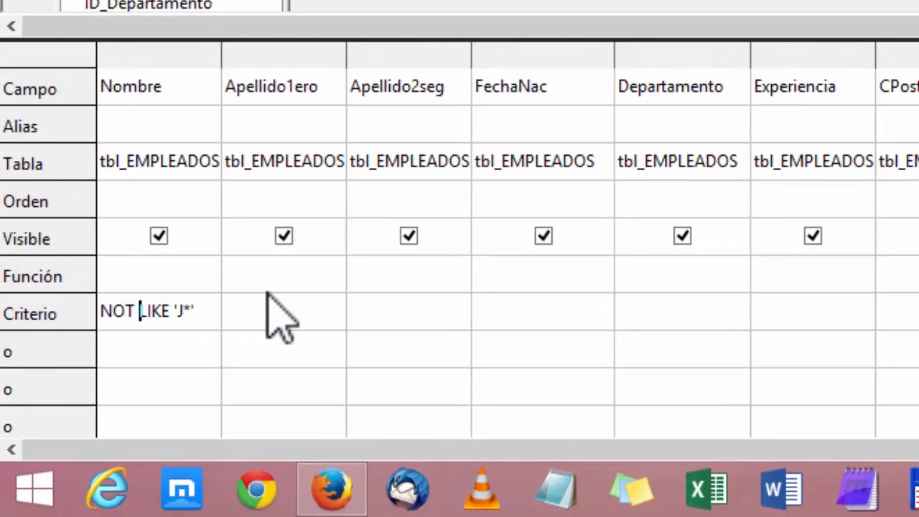
pyautogui.click(280, 316)
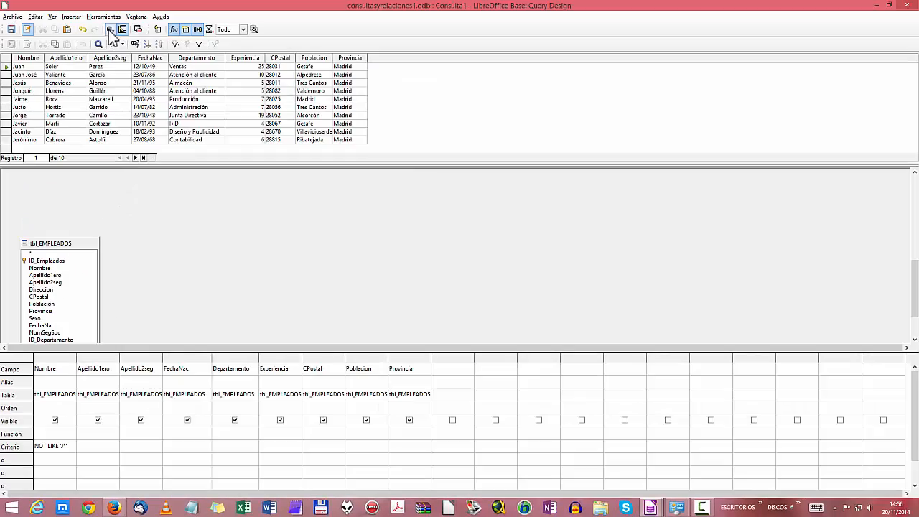
pyautogui.scroll(-9, 199, 96)
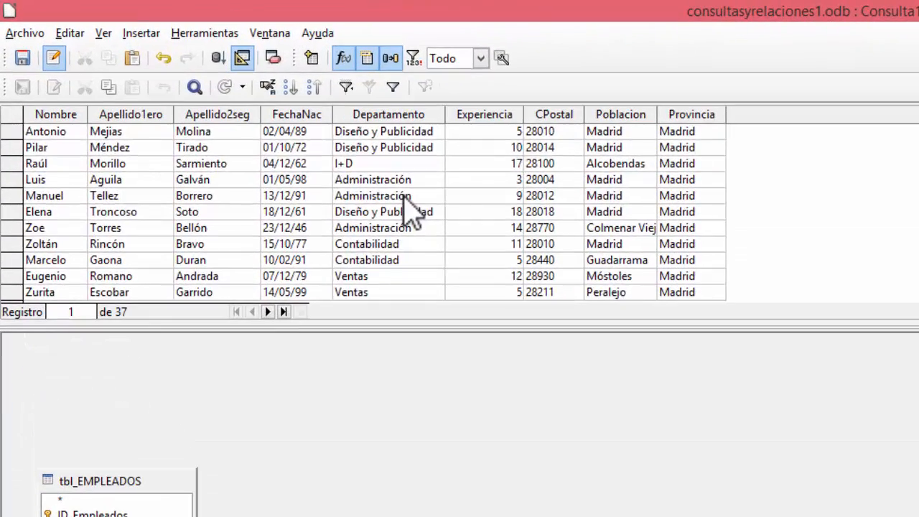
pyautogui.scroll(9, 412, 208)
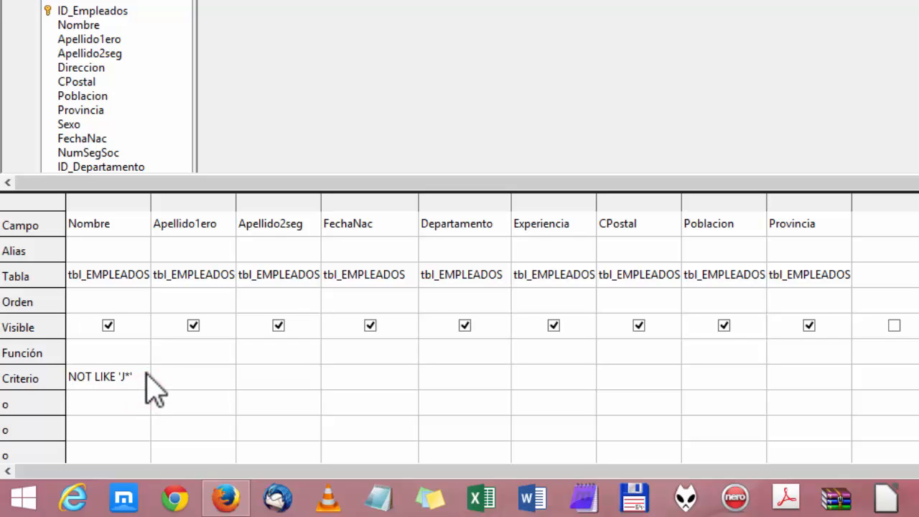
# - Clear the negated Nombre criterion and enter LIKE 'J*' in its place
pyautogui.click(148, 373)
pyautogui.press('Delete')
pyautogui.press('Delete')
pyautogui.press('Delete')
pyautogui.press('Delete')
pyautogui.press('Delete')
pyautogui.press('Delete')
pyautogui.press('Delete')
pyautogui.press('Delete')
pyautogui.press('Delete')
pyautogui.press('Delete')
pyautogui.press('Delete')
pyautogui.press('Delete')
pyautogui.press('Delete')
pyautogui.write("LIKE 'j")
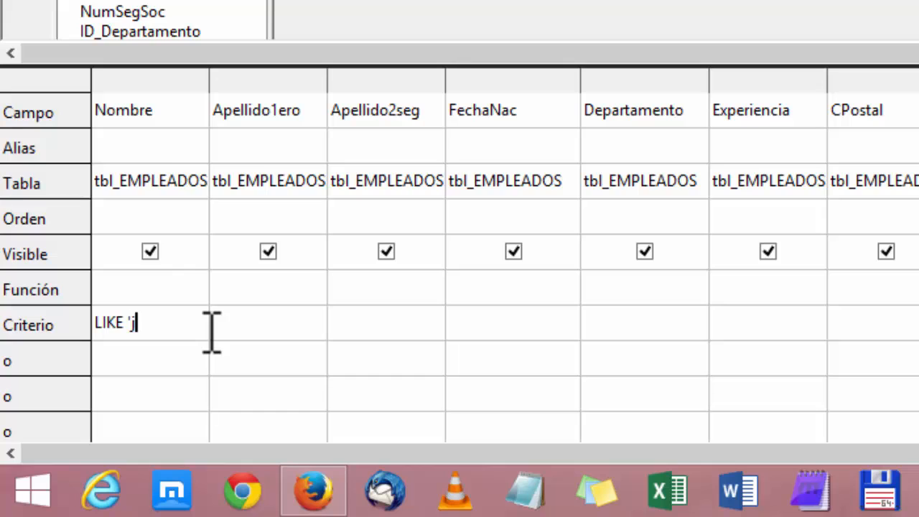
pyautogui.press('BackSpace')
pyautogui.write("J*'")
pyautogui.click(213, 332)
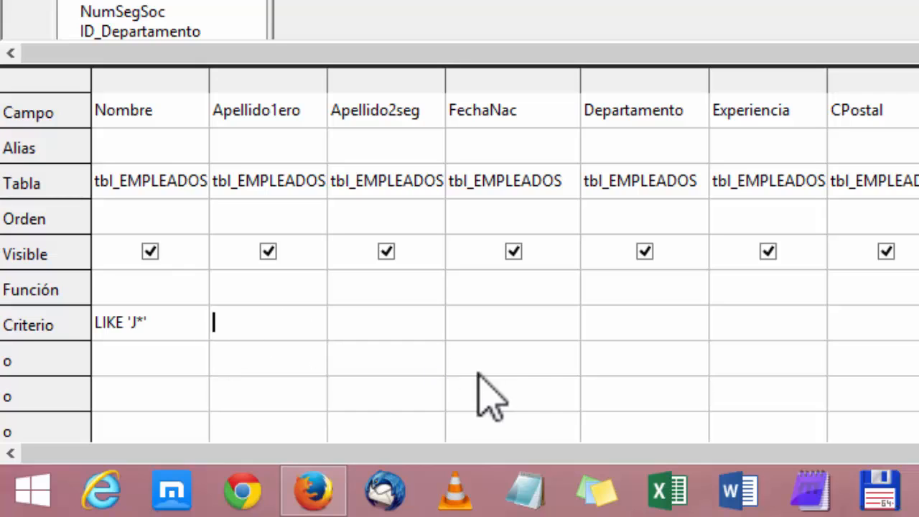
# - Add the criterion > 5 to the Experiencia field and run the query with both conditions
pyautogui.click(767, 322)
pyautogui.write('> 5')
pyautogui.press('Tab')
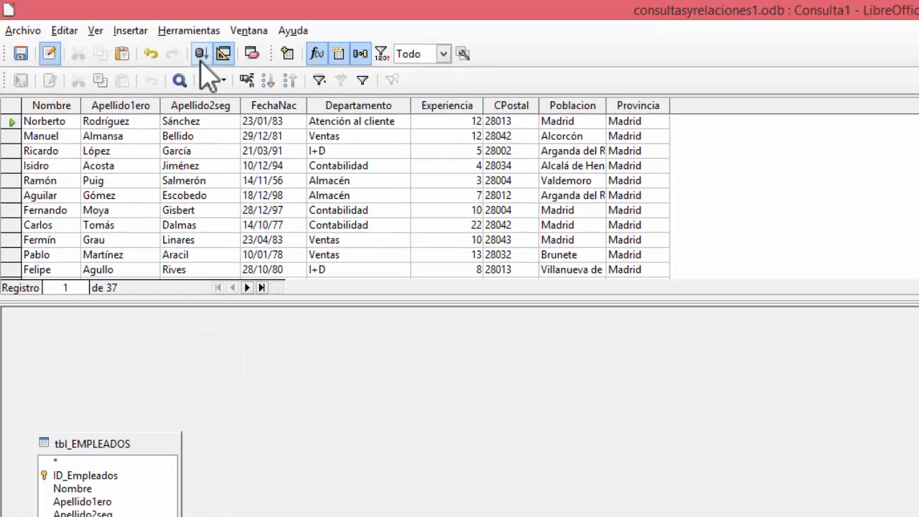
pyautogui.click(215, 0)
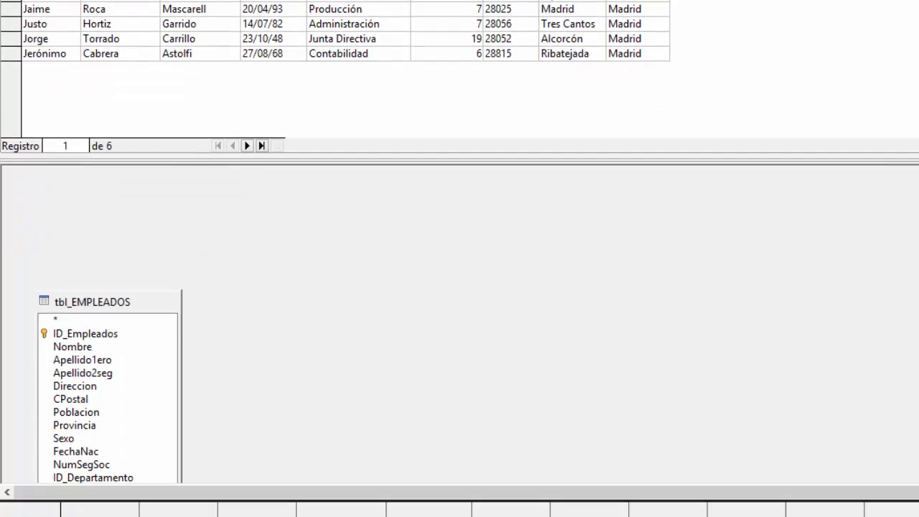
pyautogui.press('Tab')
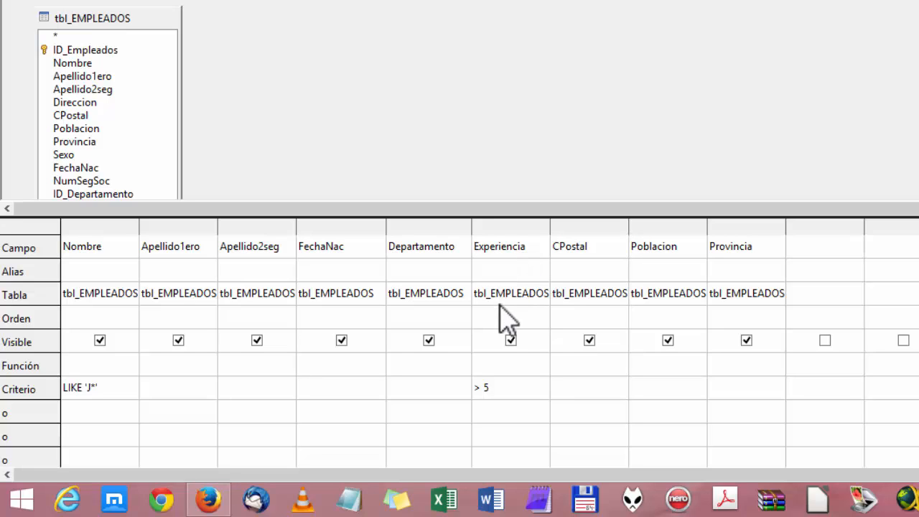
# - Clear the criteria from the Experiencia and Nombre columns of the query design
pyautogui.click(504, 388)
pyautogui.press('Delete')
pyautogui.press('Delete')
pyautogui.click(111, 393)
pyautogui.press('Delete')
pyautogui.press('Delete')
pyautogui.press('Delete')
pyautogui.press('Delete')
pyautogui.press('Delete')
pyautogui.press('Delete')
pyautogui.press('Delete')
pyautogui.press('Delete')
pyautogui.press('Delete')
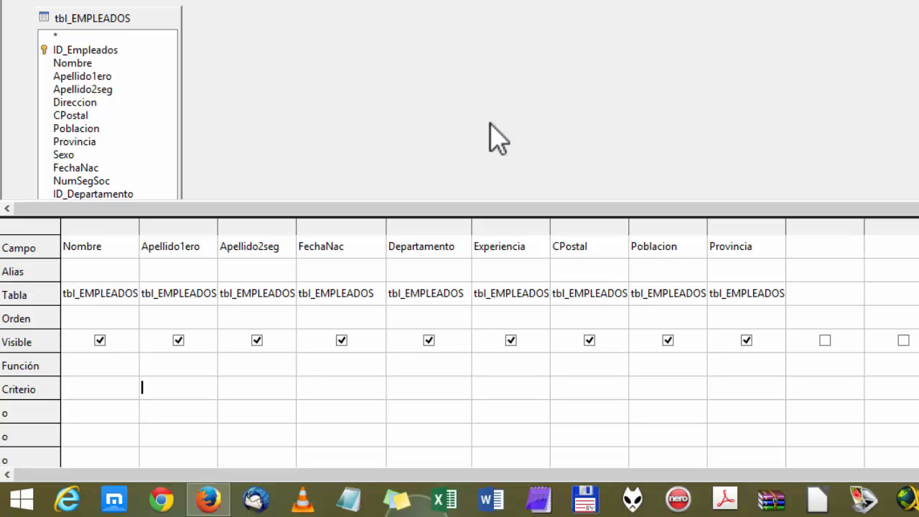
# - Enter the criterion BETWEEN 5 AND 10 for the Experiencia field
pyautogui.click(497, 391)
pyautogui.press('capslock')
pyautogui.write('B')
pyautogui.write('ETWEEN ')
pyautogui.write('5 AN')
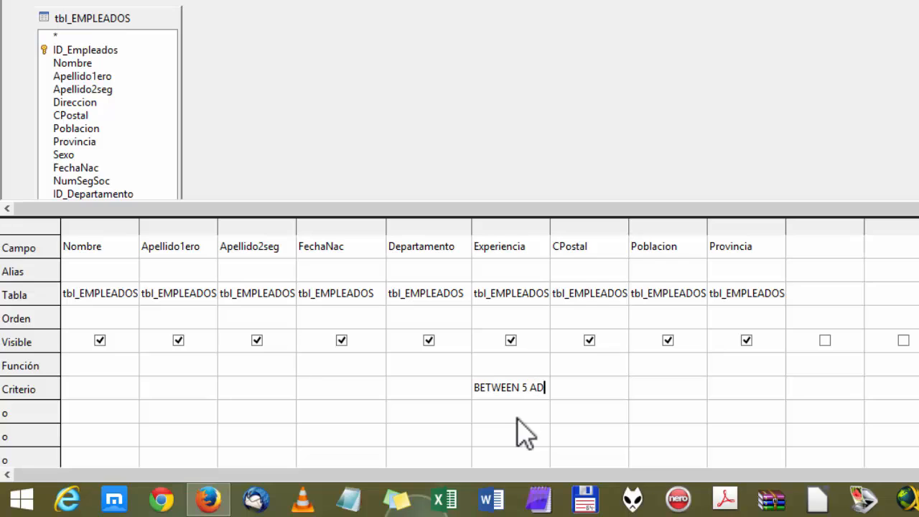
pyautogui.press('BackSpace')
pyautogui.write('ND 10')
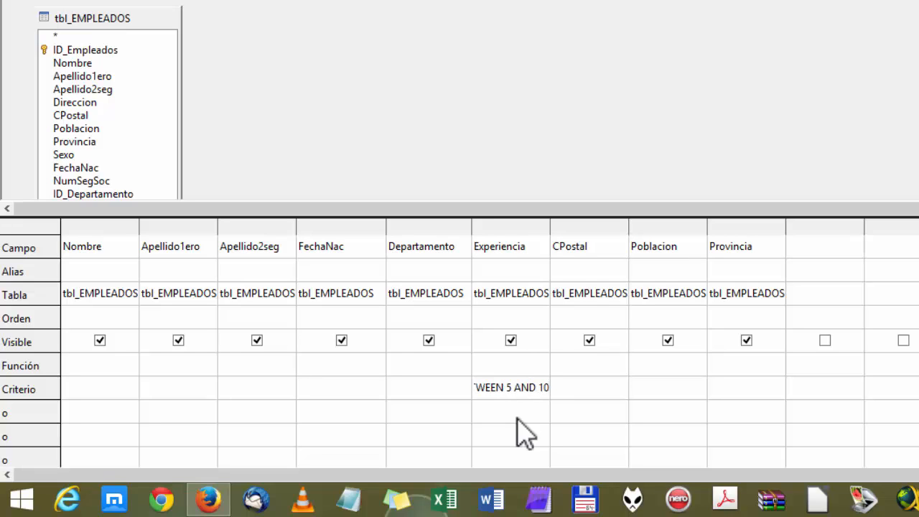
pyautogui.press('BackSpace')
pyautogui.press('BackSpace')
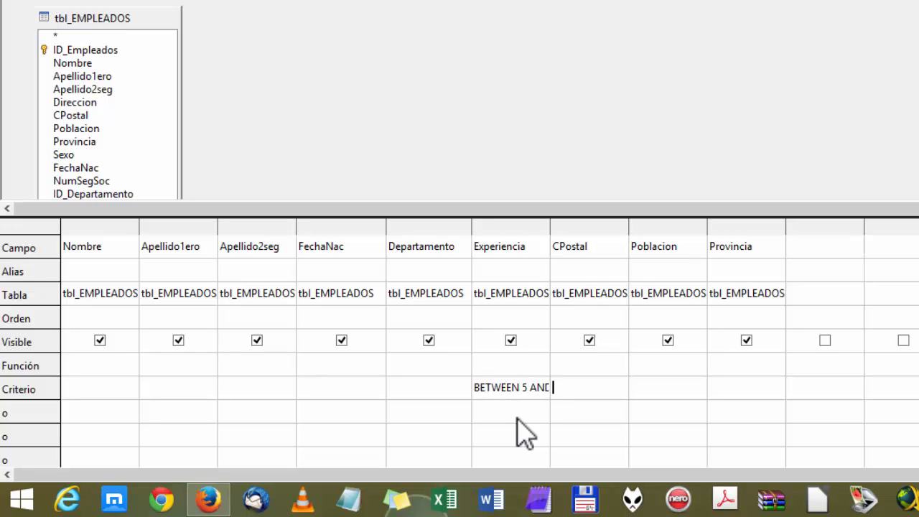
# - Widen the Experiencia column in the design grid so its whole criterion fits
pyautogui.click(553, 228)
pyautogui.moveTo(550, 227); pyautogui.dragTo(578, 227)
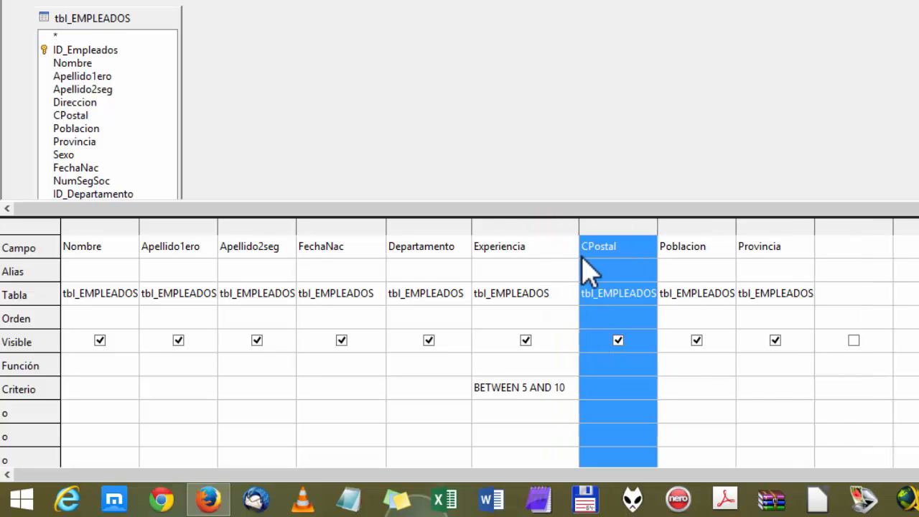
pyautogui.click(597, 419)
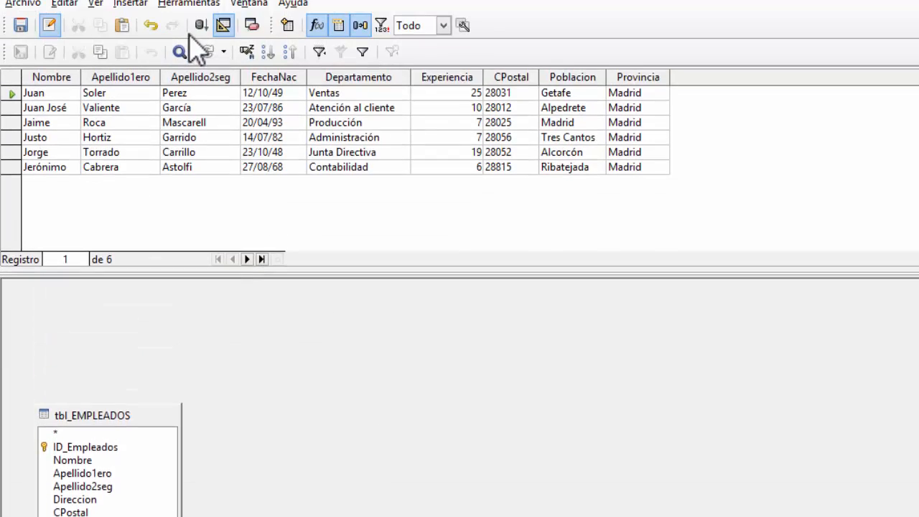
# - Run the query with the BETWEEN criterion and look through the resulting records' Experiencia values
pyautogui.click(202, 56)
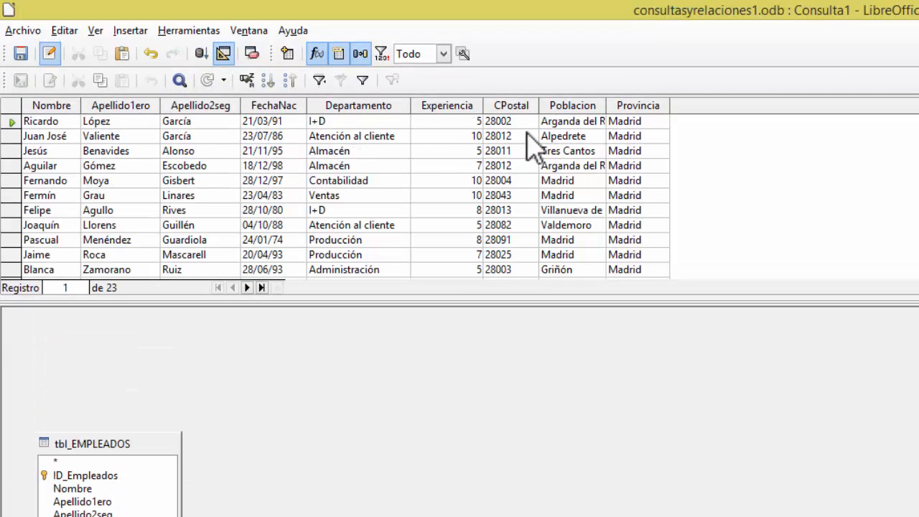
pyautogui.scroll(-4, 531, 234)
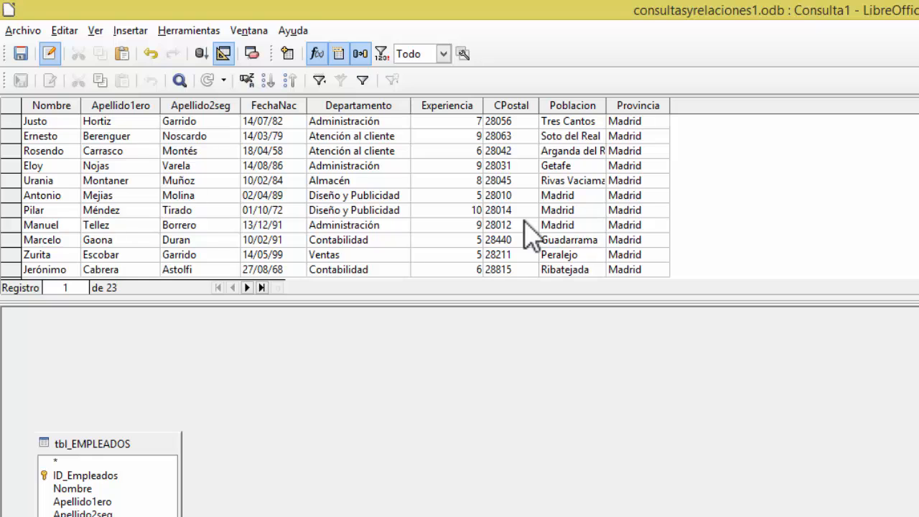
pyautogui.scroll(4, 532, 236)
pyautogui.scroll(2, 497, 387)
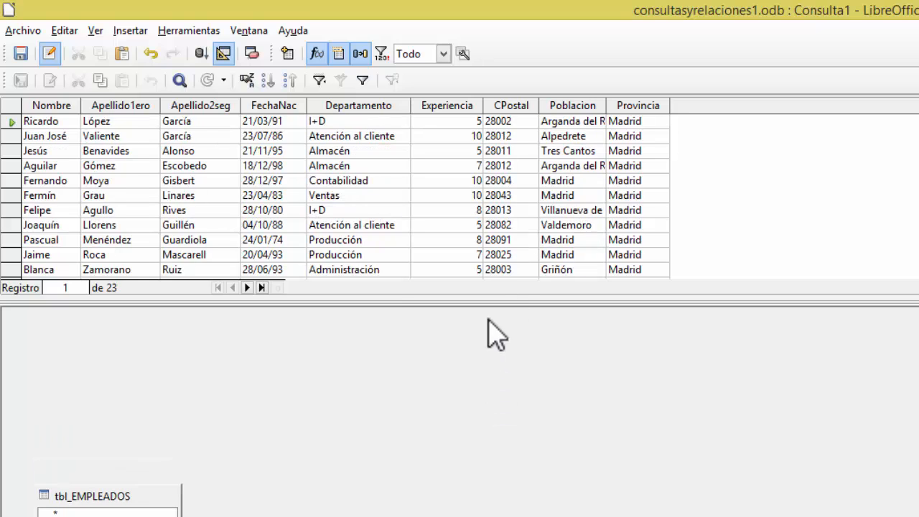
# - Enter 'Ventas' as the criterion for the Departamento field alongside the Experiencia range
pyautogui.scroll(-3, 846, 478)
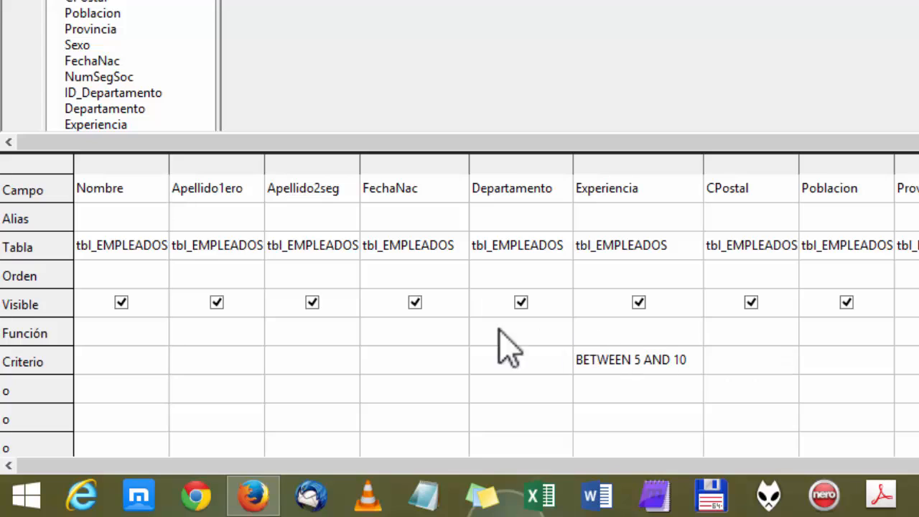
pyautogui.click(518, 360)
pyautogui.write("'v")
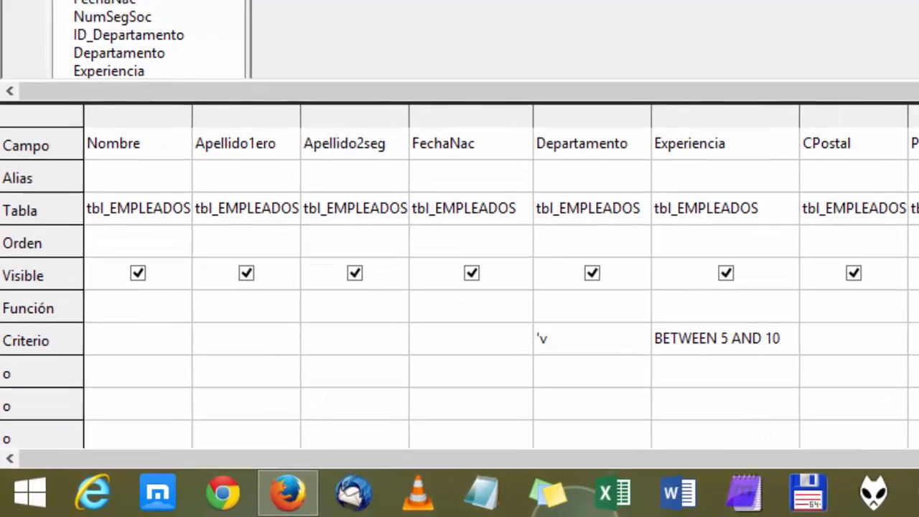
pyautogui.press('BackSpace')
pyautogui.write('Ventas')
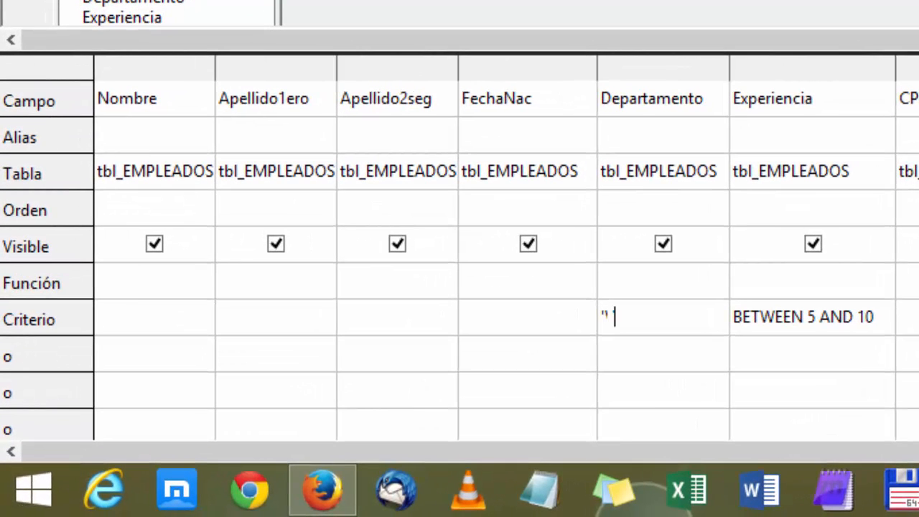
pyautogui.write("'")
pyautogui.press('Return')
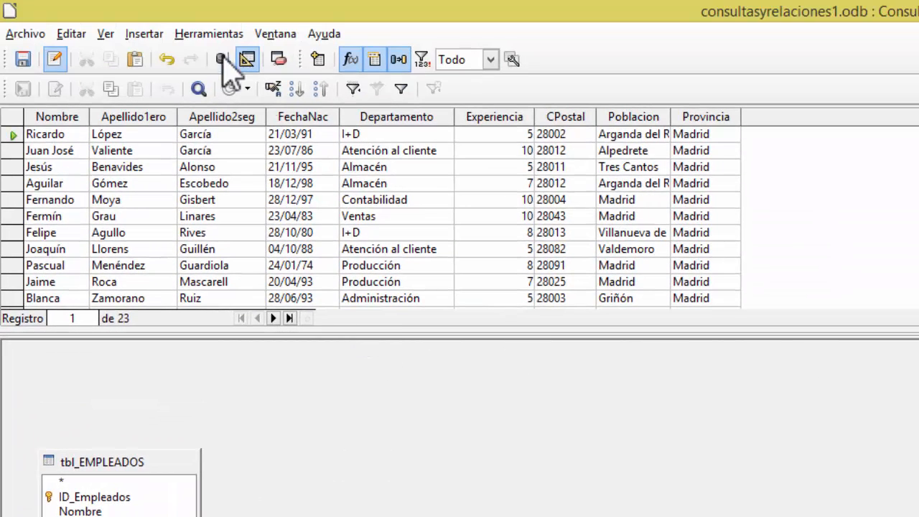
# - Run the query with the 'Ventas' criterion, and rerun it with 'Administración' as the Departamento criterion
pyautogui.click(221, 57)
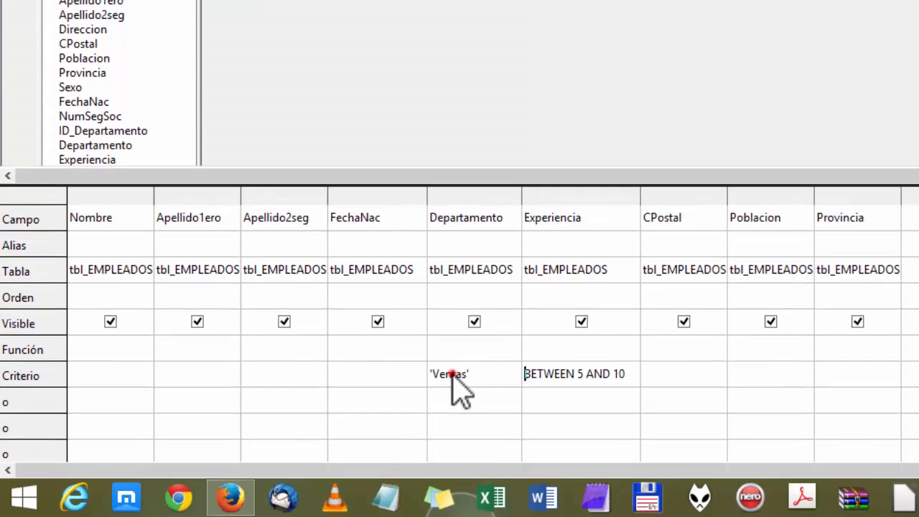
pyautogui.click(451, 373)
pyautogui.press('Home')
pyautogui.press('Delete')
pyautogui.press('Delete')
pyautogui.press('Delete')
pyautogui.press('Delete')
pyautogui.press('Delete')
pyautogui.press('Delete')
pyautogui.press('Delete')
pyautogui.press('Delete')
pyautogui.write("'Administracion'")
pyautogui.press('Tab')
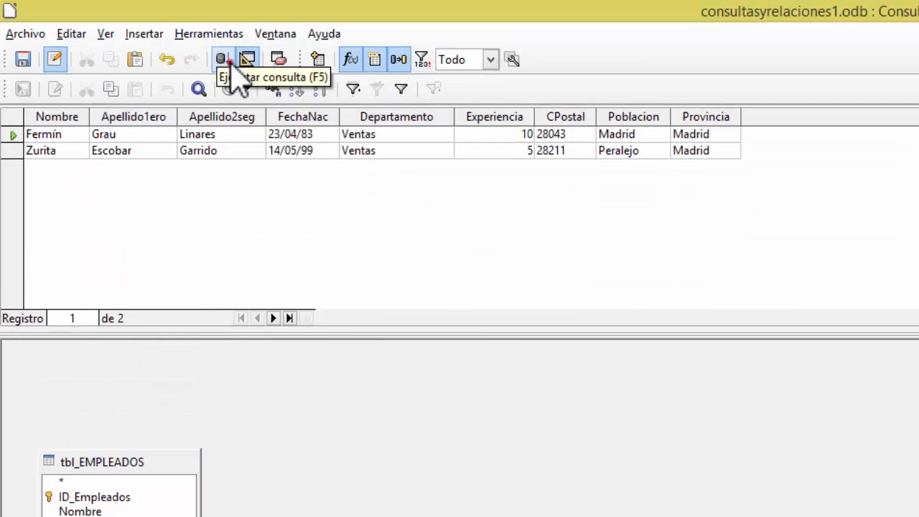
pyautogui.click(247, 59)
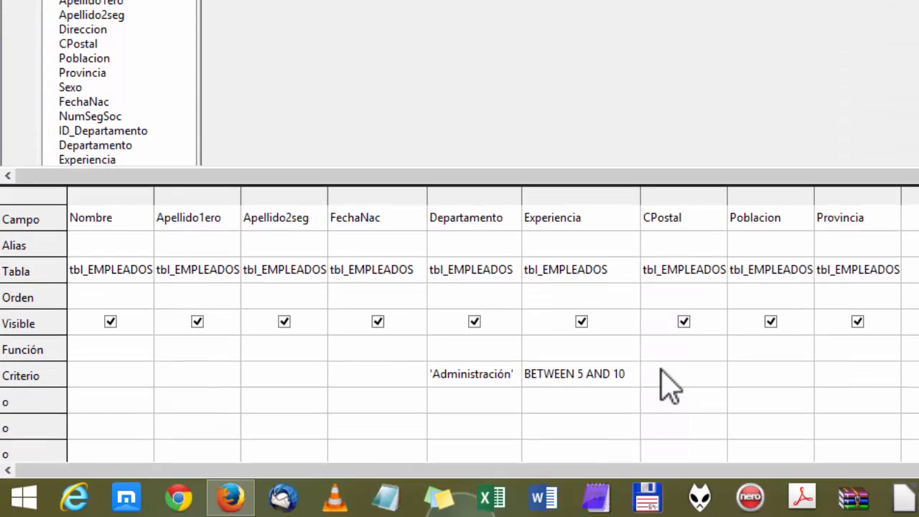
# - Change the Experiencia criterion to BETWEEN 10 AND 15 and run the query
pyautogui.doubleClick(580, 373)
pyautogui.write('10')
pyautogui.press('Right')
pyautogui.press('Right')
pyautogui.press('Right')
pyautogui.press('Right')
pyautogui.press('Right')
pyautogui.press('Right')
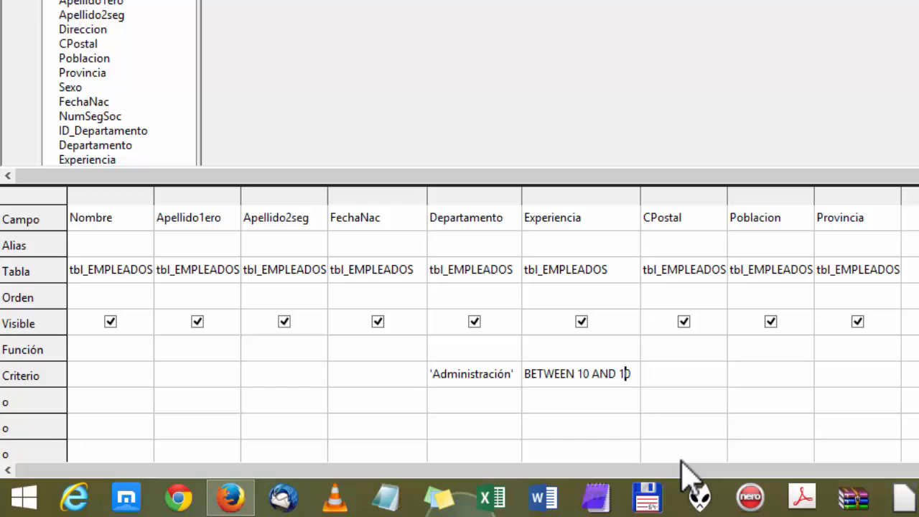
pyautogui.press('Delete')
pyautogui.write('5')
pyautogui.press('Tab')
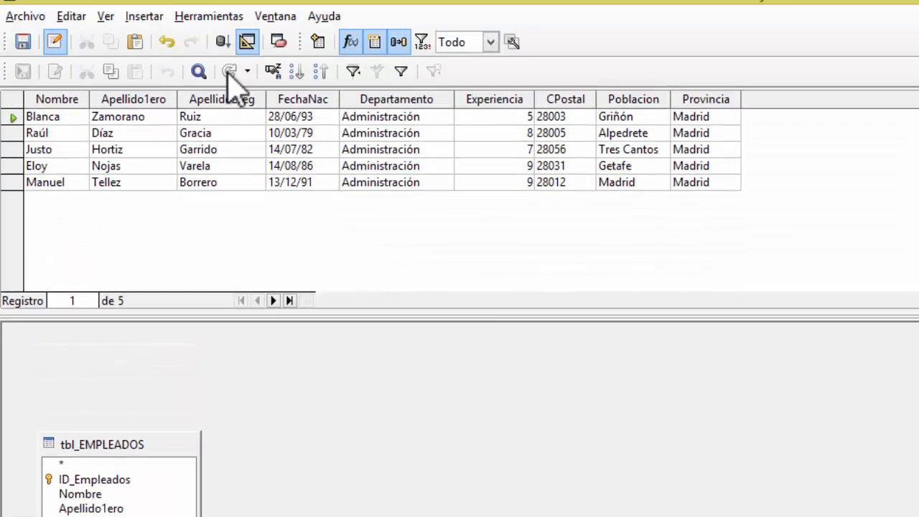
pyautogui.click(224, 57)
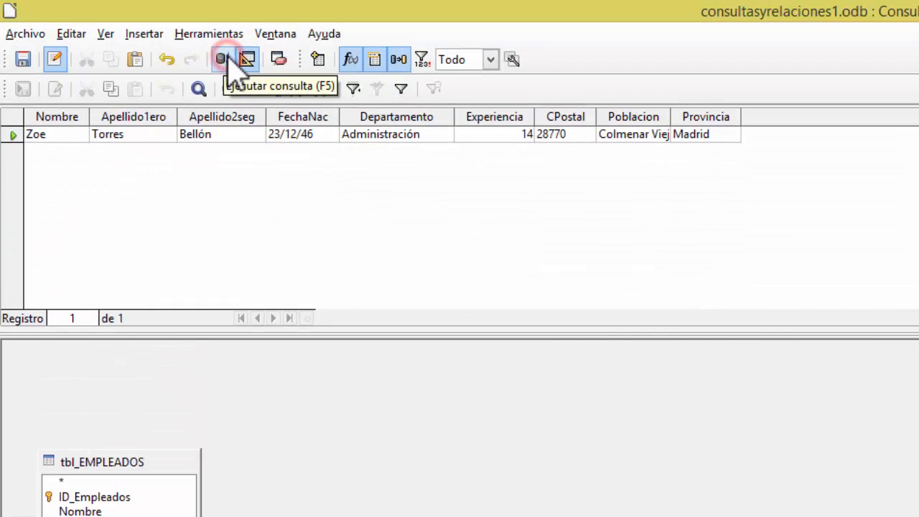
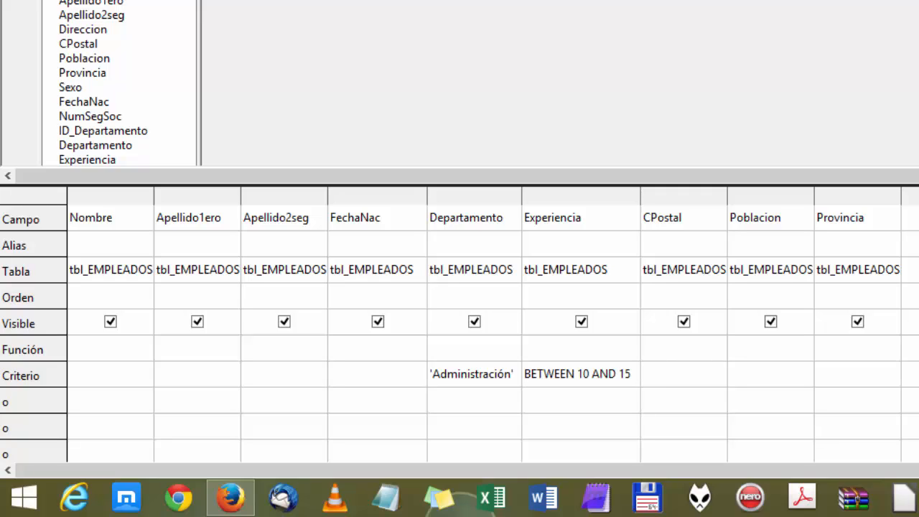
# - Test the query with the Departamento criterion spelled 'Administracion' without the accent, and undo that edit and rerun it
pyautogui.click(503, 375)
pyautogui.press('BackSpace')
pyautogui.write('o')
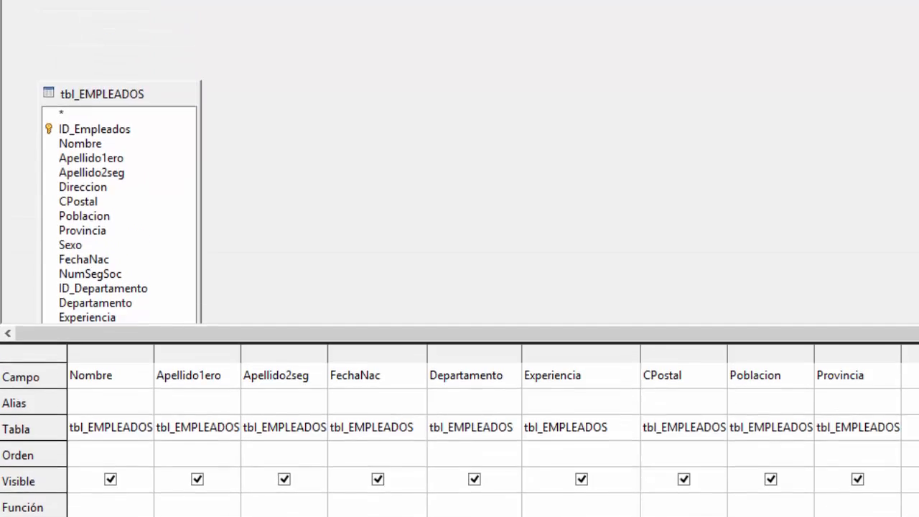
pyautogui.click(222, 59)
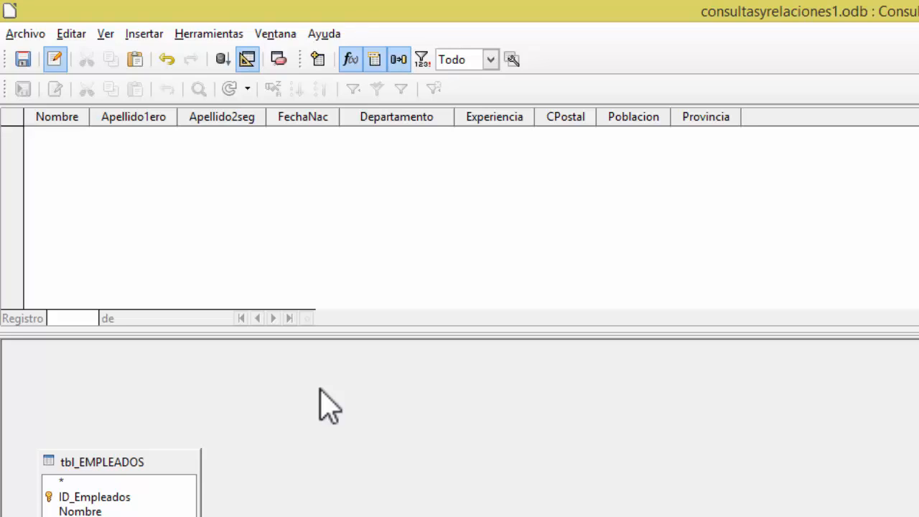
pyautogui.hotkey('ctrl', 'z')
pyautogui.click(220, 59)
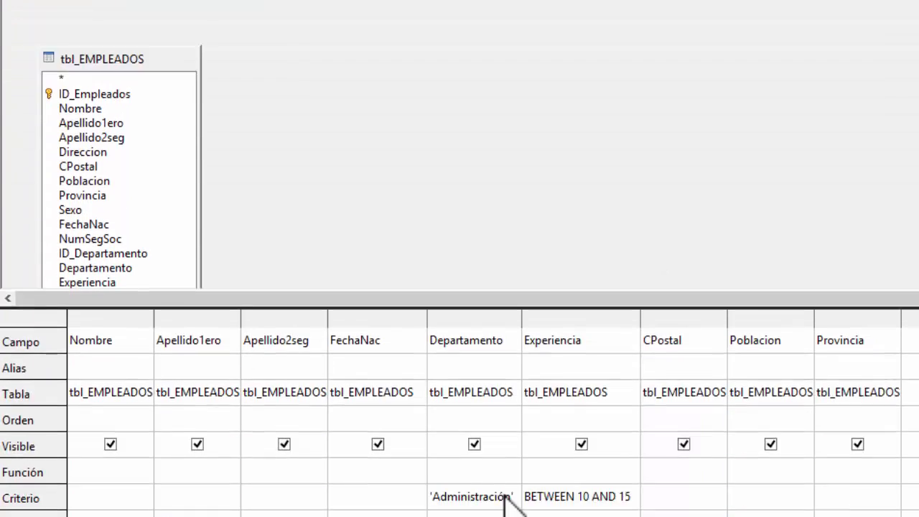
# - Clear the whole 'Administración' criterion from the Departamento field in the design grid
pyautogui.click(507, 378)
pyautogui.press('Home')
pyautogui.press('Delete')
pyautogui.press('Delete')
pyautogui.press('Delete')
pyautogui.press('Delete')
pyautogui.press('Delete')
pyautogui.press('Delete')
pyautogui.press('Delete')
pyautogui.press('Delete')
pyautogui.press('Delete')
pyautogui.press('Delete')
pyautogui.press('Delete')
pyautogui.press('Delete')
pyautogui.press('Delete')
pyautogui.press('Delete')
pyautogui.press('Delete')
pyautogui.press('Delete')
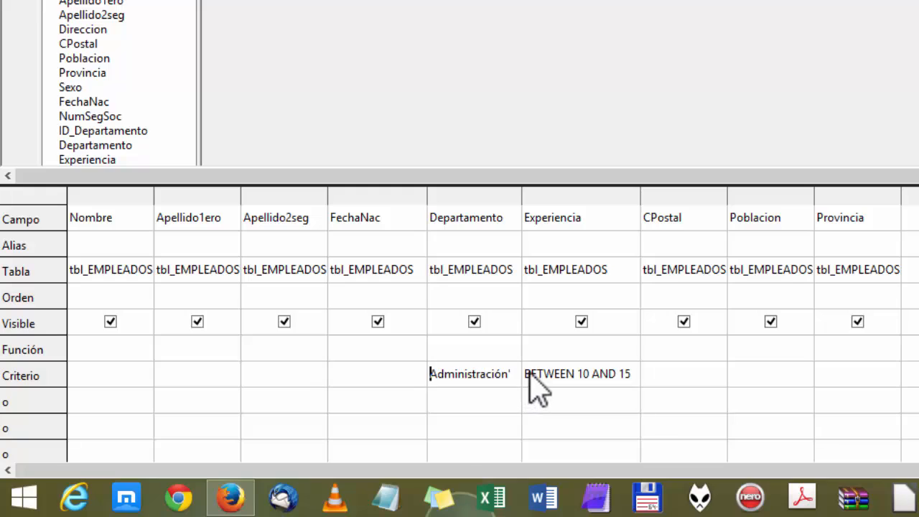
# - Clear the BETWEEN criterion from the Experiencia field so that no criteria are left in the grid
pyautogui.click(528, 376)
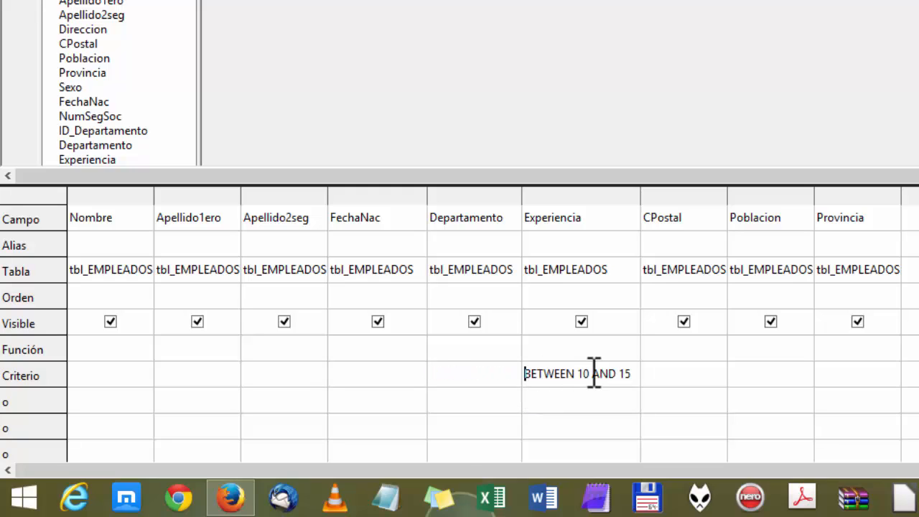
pyautogui.press('Delete')
pyautogui.press('Delete')
pyautogui.press('Delete')
pyautogui.press('Delete')
pyautogui.press('Delete')
pyautogui.press('Delete')
pyautogui.press('Delete')
pyautogui.press('Delete')
pyautogui.press('Delete')
pyautogui.press('Delete')
pyautogui.press('Delete')
pyautogui.press('Delete')
pyautogui.press('Delete')
pyautogui.press('Delete')
pyautogui.press('Delete')
pyautogui.press('Delete')
pyautogui.press('Delete')
# - Enter the criterion BETWEEN 28010 AND 28020 for the CPostal field and widen its grid column to fit
pyautogui.click(688, 372)
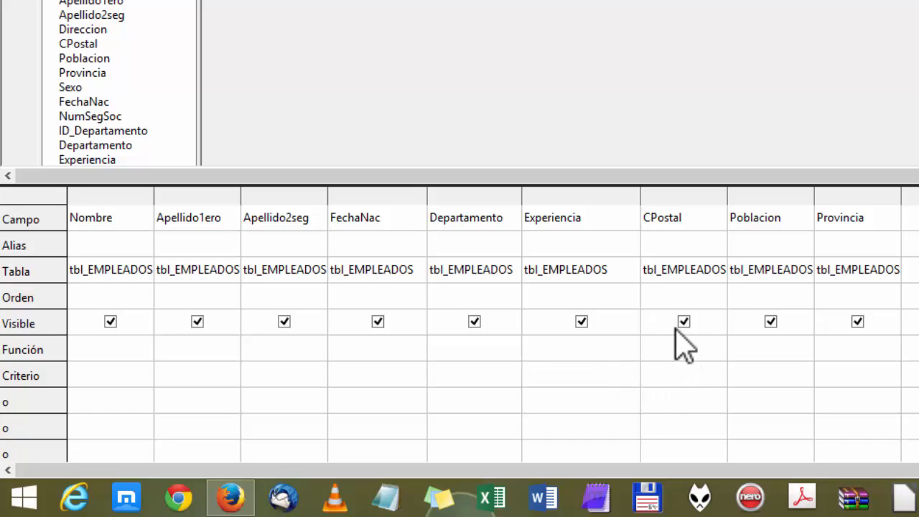
pyautogui.write('betw')
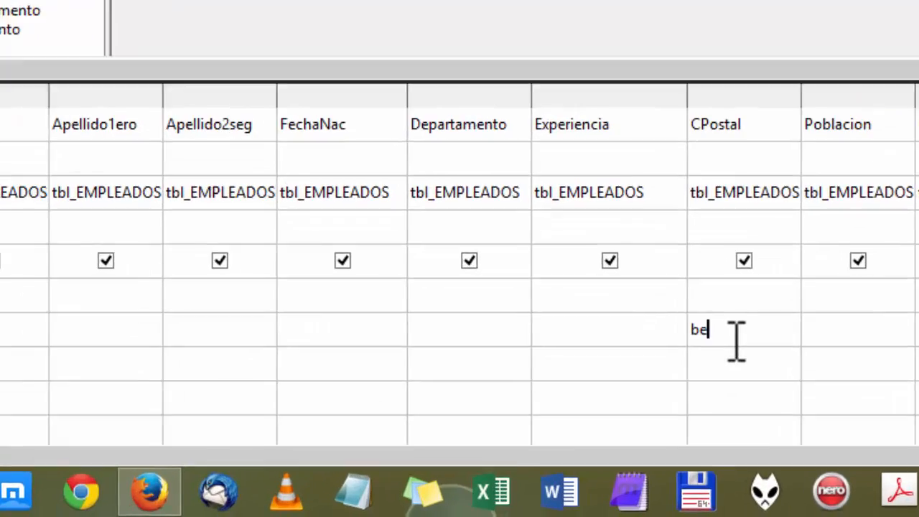
pyautogui.press('BackSpace')
pyautogui.press('BackSpace')
pyautogui.press('BackSpace')
pyautogui.press('BackSpace')
pyautogui.write('NE')
pyautogui.press('BackSpace')
pyautogui.press('BackSpace')
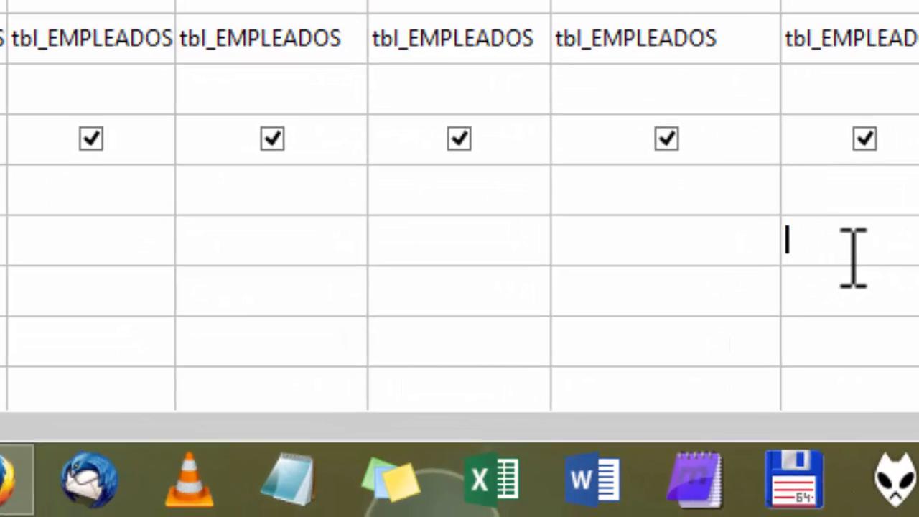
pyautogui.write('BETWEEN')
pyautogui.write(' 28010')
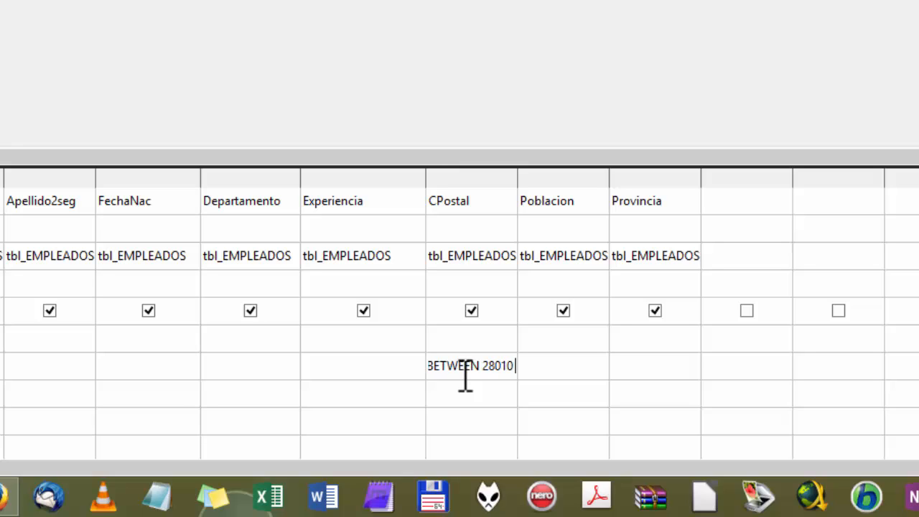
pyautogui.write(' AND 28020')
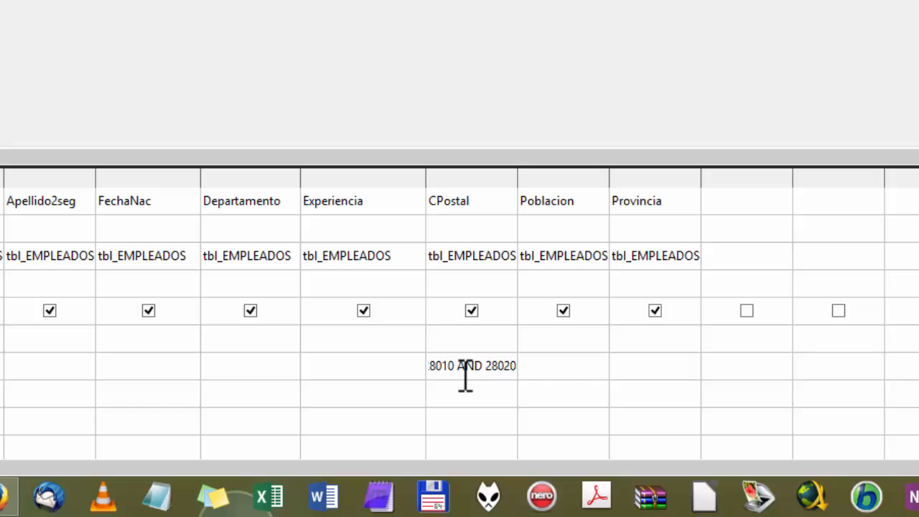
pyautogui.press('Return')
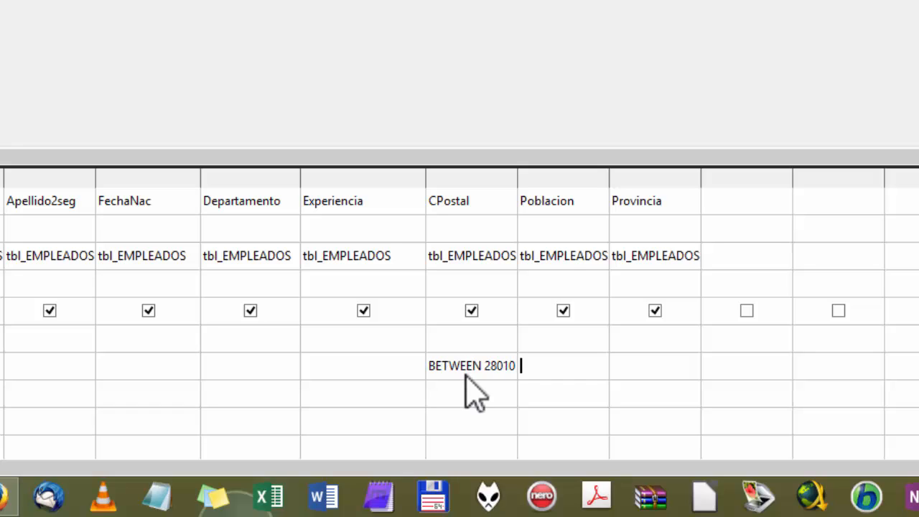
pyautogui.doubleClick(519, 177)
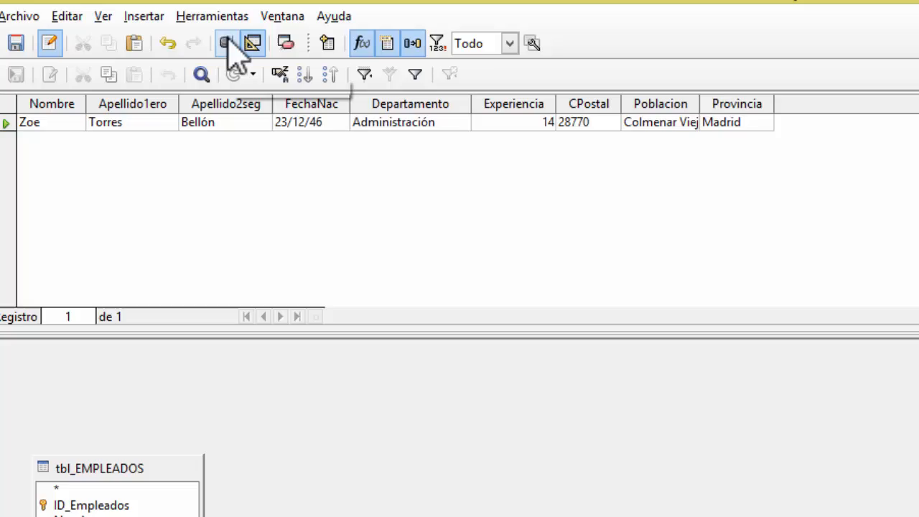
# - Run the query with the postal code range and fit the Poblacion results column to its contents
pyautogui.click(227, 43)
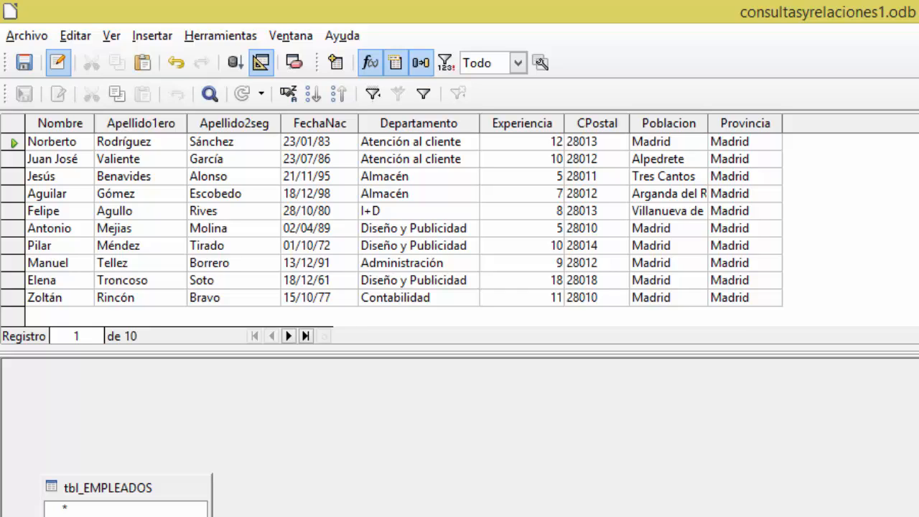
pyautogui.doubleClick(708, 123)
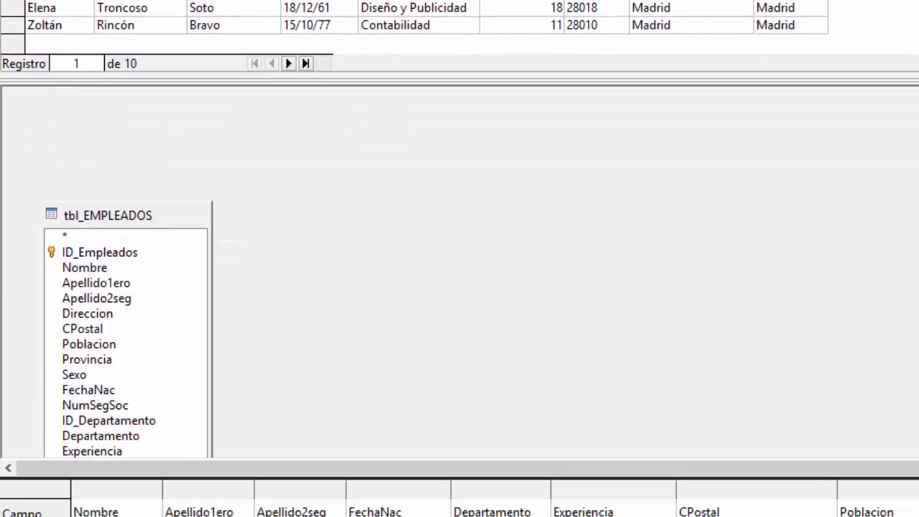
# - Clear the postal code range criterion from the CPostal field
pyautogui.press('Delete')
pyautogui.press('Delete')
pyautogui.press('Delete')
pyautogui.press('Delete')
pyautogui.press('Delete')
pyautogui.press('Delete')
pyautogui.press('Delete')
pyautogui.press('Delete')
pyautogui.press('Delete')
pyautogui.press('Delete')
pyautogui.press('Delete')
pyautogui.press('Delete')
pyautogui.press('Delete')
pyautogui.press('Delete')
pyautogui.press('Delete')
pyautogui.press('Delete')
pyautogui.press('Delete')
pyautogui.press('Delete')
pyautogui.press('Delete')
pyautogui.press('Delete')
pyautogui.press('Delete')
pyautogui.press('Delete')
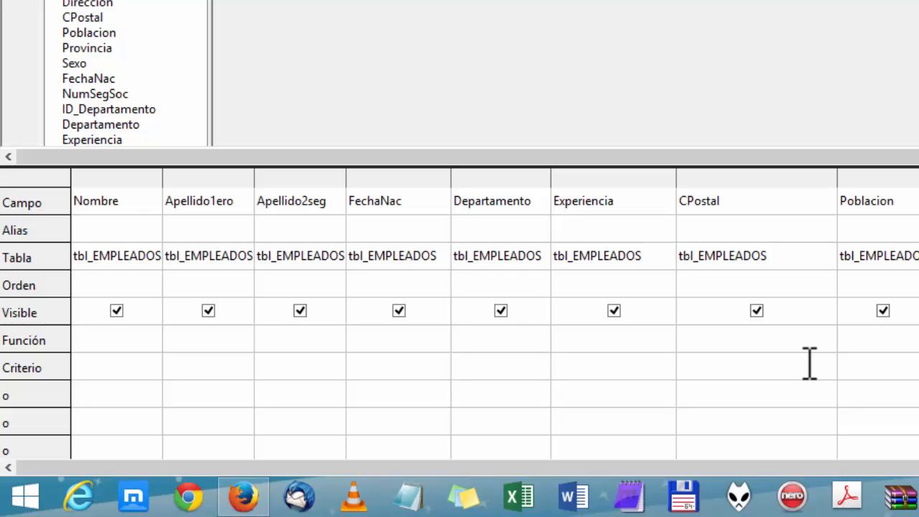
# - Enter the criterion BETWEEN 01/01/1990 AND 31/12/1999 for the CPostal field and widen its grid column to fit
pyautogui.write('BETWEEN 01/')
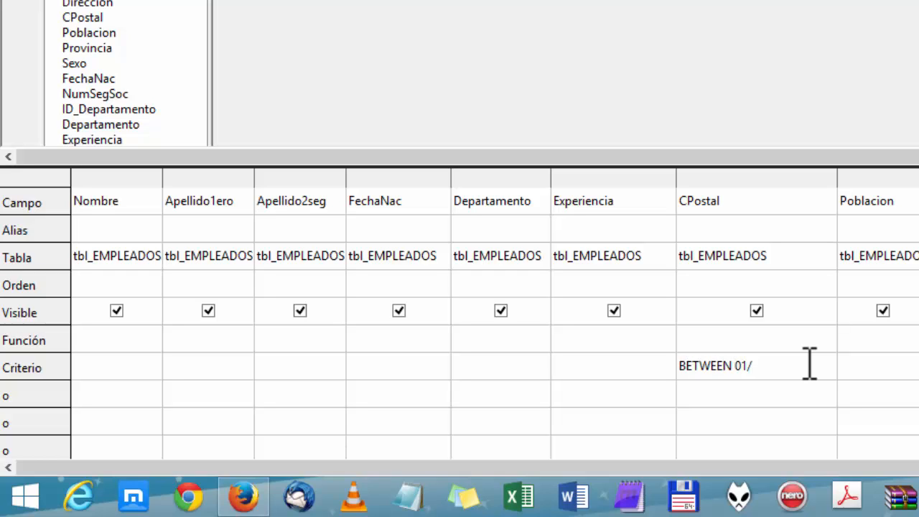
pyautogui.write('01/1990 AND 31/')
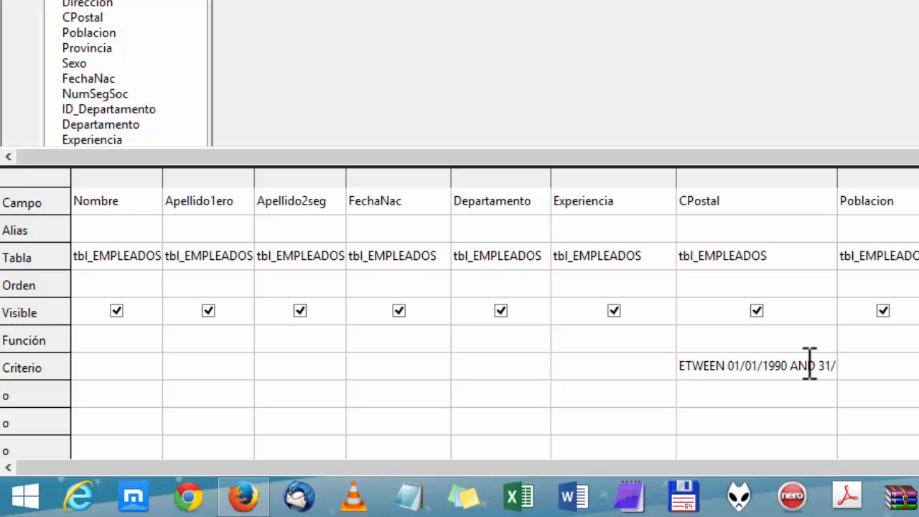
pyautogui.write('12/')
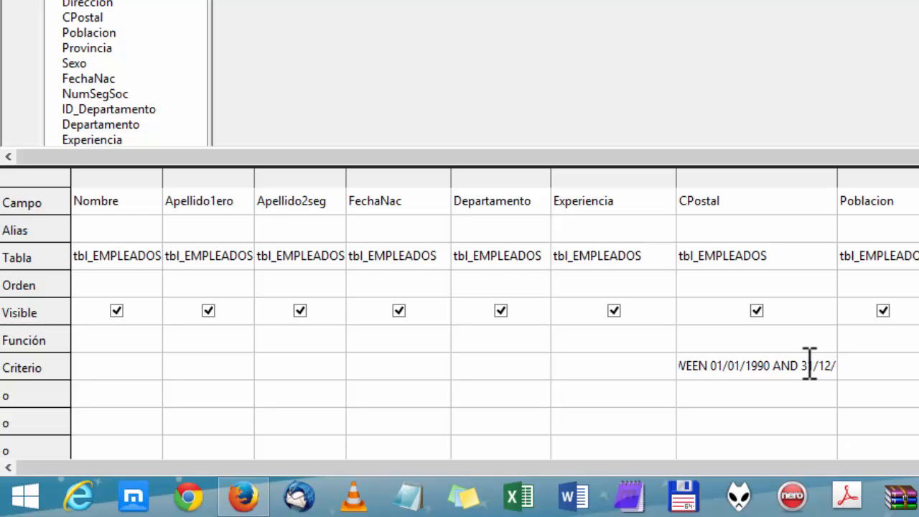
pyautogui.write('19')
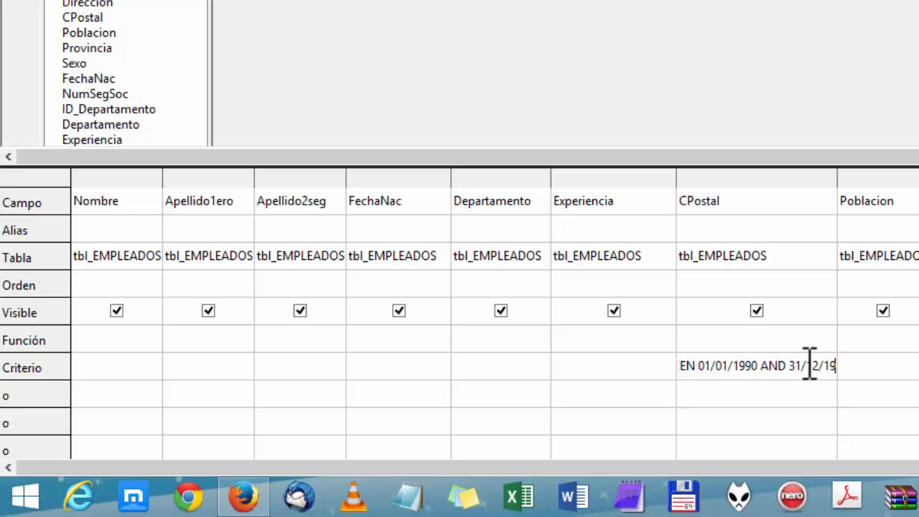
pyautogui.write('99')
pyautogui.press('Return')
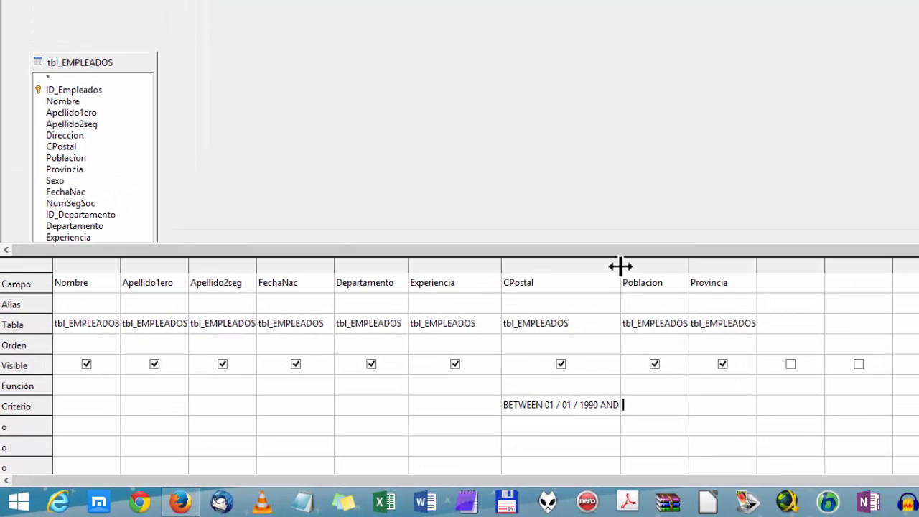
pyautogui.doubleClick(621, 267)
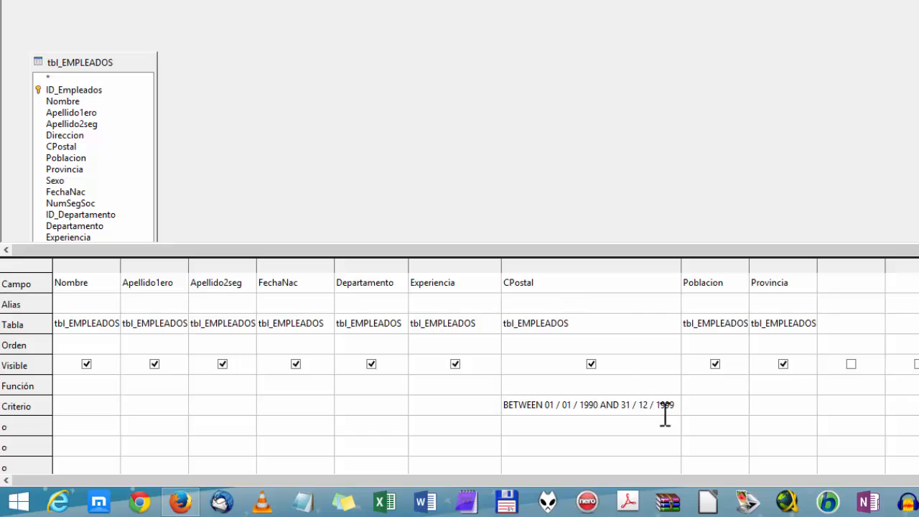
# - Delete the date-range criterion from CPostal, and restore it and try to run the query
pyautogui.moveTo(677, 404); pyautogui.dragTo(436, 393)
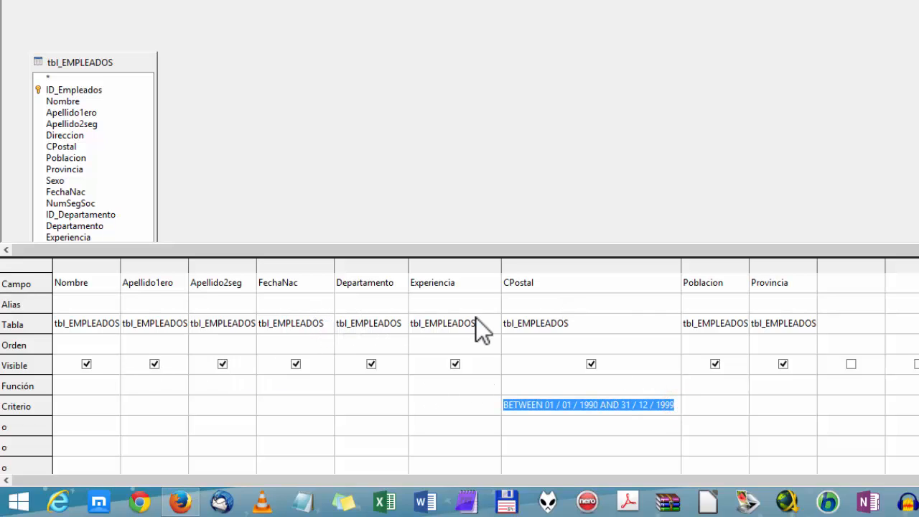
pyautogui.press('Delete')
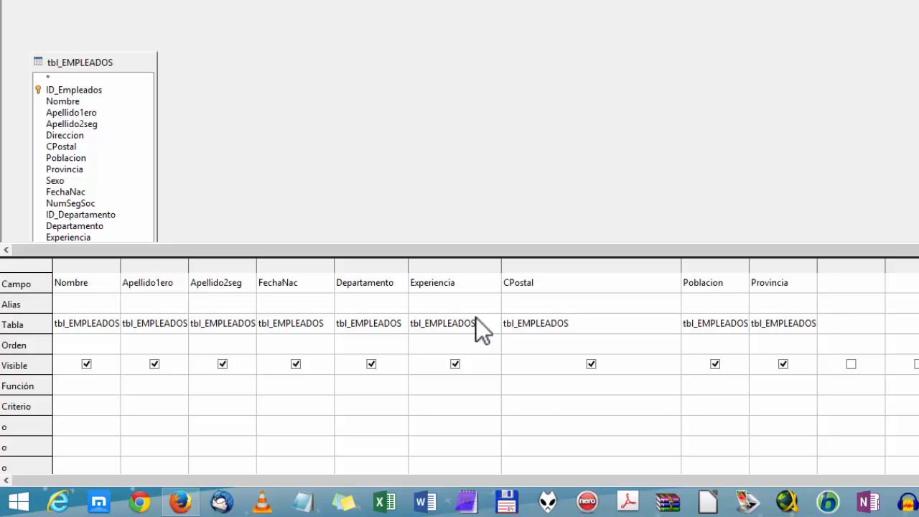
pyautogui.write('BETWEEN 01 / 01 / 1990 AND')
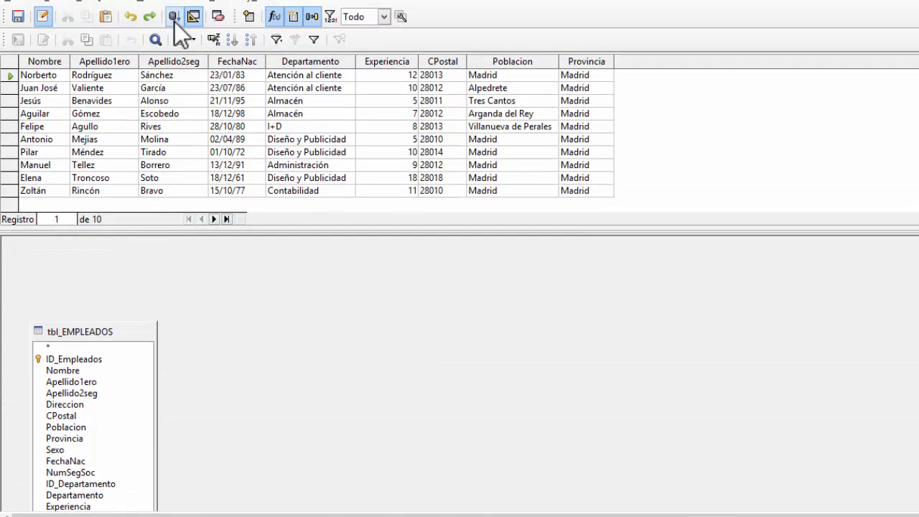
pyautogui.click(174, 49)
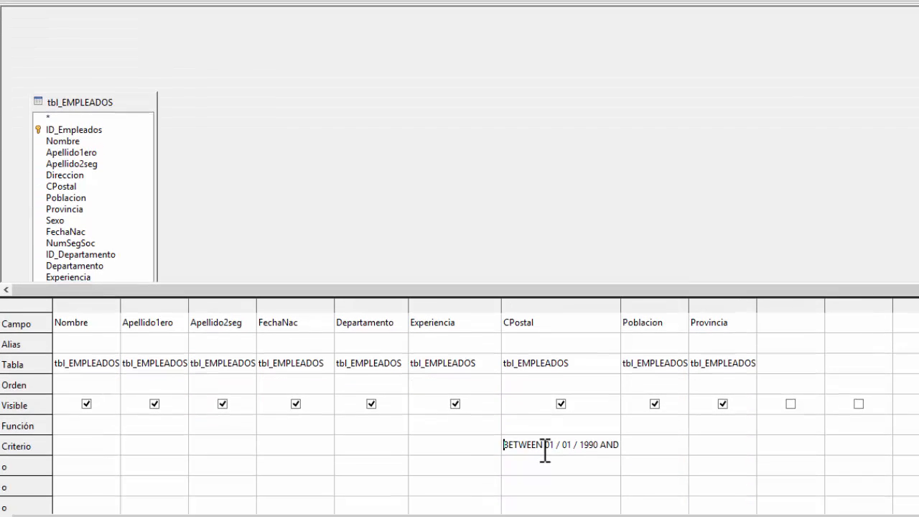
# - Clear the entire date-range criterion from the CPostal field, leaving its criterion cell empty
pyautogui.press('Delete')
pyautogui.press('Delete')
pyautogui.press('Delete')
pyautogui.press('Delete')
pyautogui.press('Delete')
pyautogui.press('Delete')
pyautogui.press('Delete')
pyautogui.press('Delete')
pyautogui.press('Delete')
pyautogui.press('Delete')
pyautogui.press('Delete')
pyautogui.press('Delete')
pyautogui.press('Delete')
pyautogui.press('Delete')
pyautogui.press('Delete')
pyautogui.press('Delete')
pyautogui.press('Delete')
pyautogui.press('Delete')
pyautogui.press('Delete')
pyautogui.press('Delete')
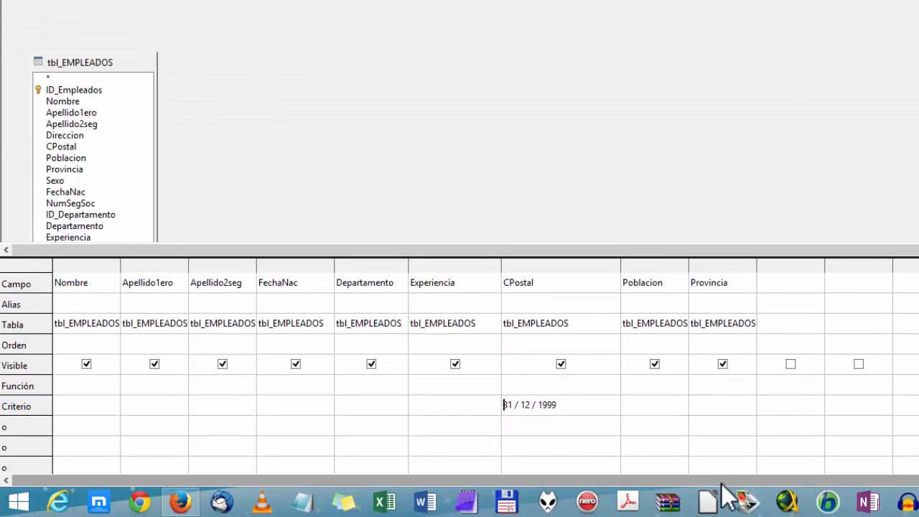
pyautogui.press('Delete')
pyautogui.press('Delete')
pyautogui.press('Delete')
pyautogui.press('Delete')
pyautogui.press('Delete')
pyautogui.press('Delete')
pyautogui.press('Delete')
pyautogui.press('Delete')
pyautogui.press('Delete')
pyautogui.press('Delete')
pyautogui.press('Delete')
pyautogui.press('Delete')
pyautogui.press('Delete')
pyautogui.press('Delete')
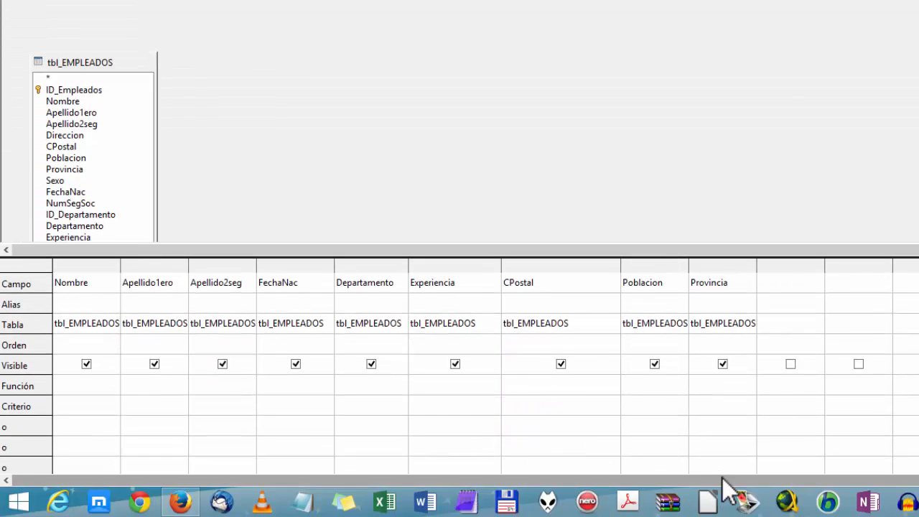
pyautogui.press('Tab')
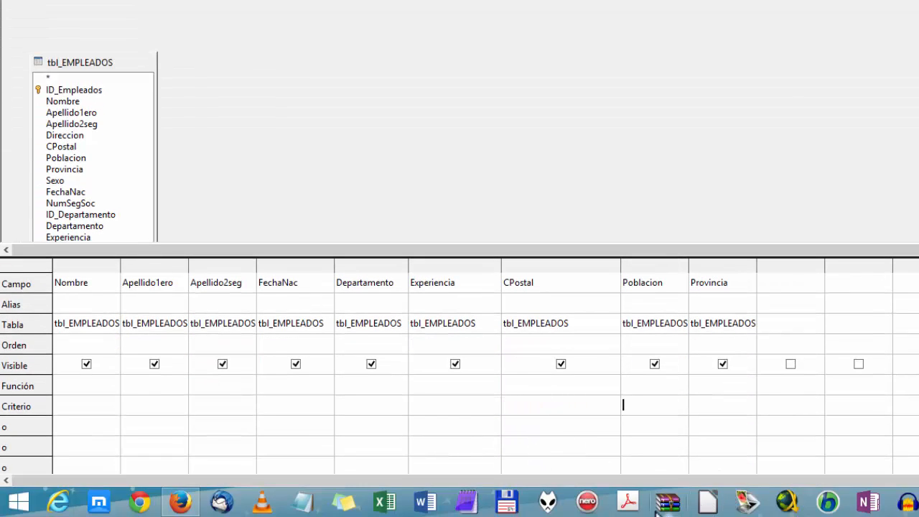
# - Enter the criterion BETWEEN 01/01/1990 AND 31/12/1999 for the FechaNac field and widen its grid column to fit
pyautogui.click(293, 403)
pyautogui.moveTo(334, 266); pyautogui.dragTo(408, 283)
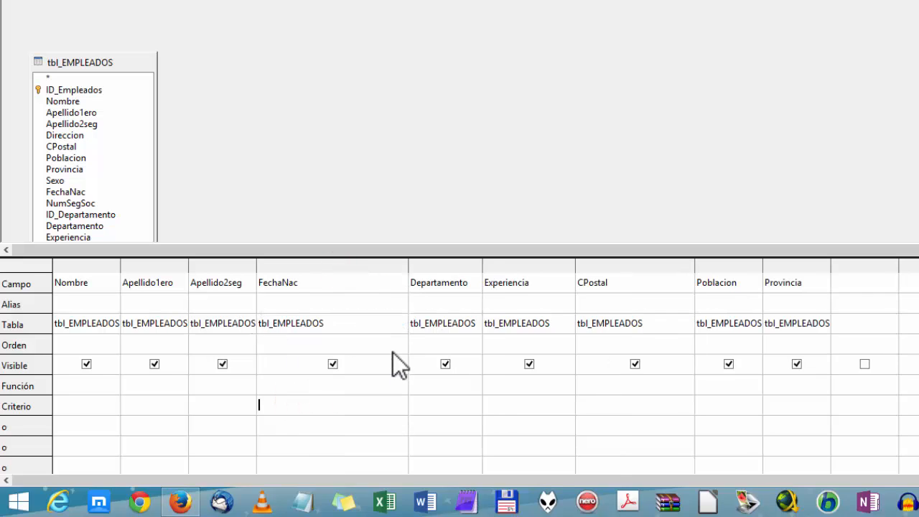
pyautogui.write('BETWEEN 01/01/199')
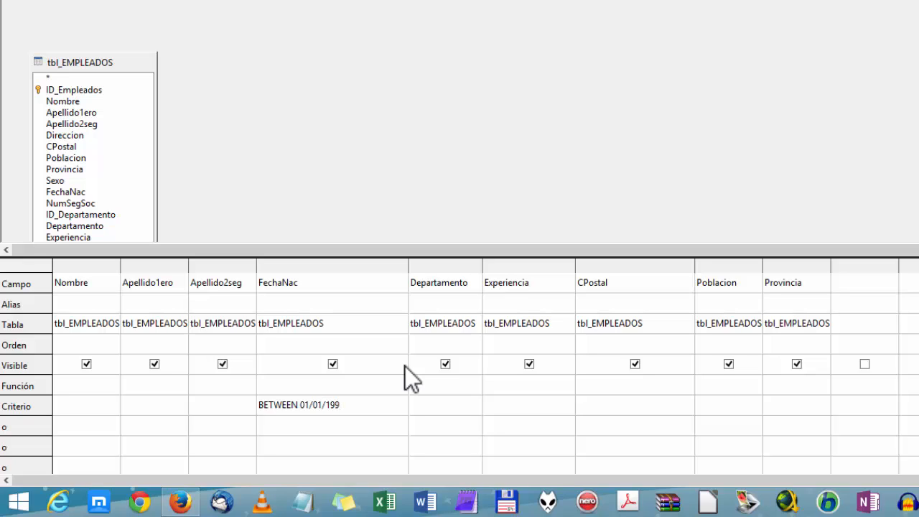
pyautogui.write('0 AND 31/12/1999')
pyautogui.press('Return')
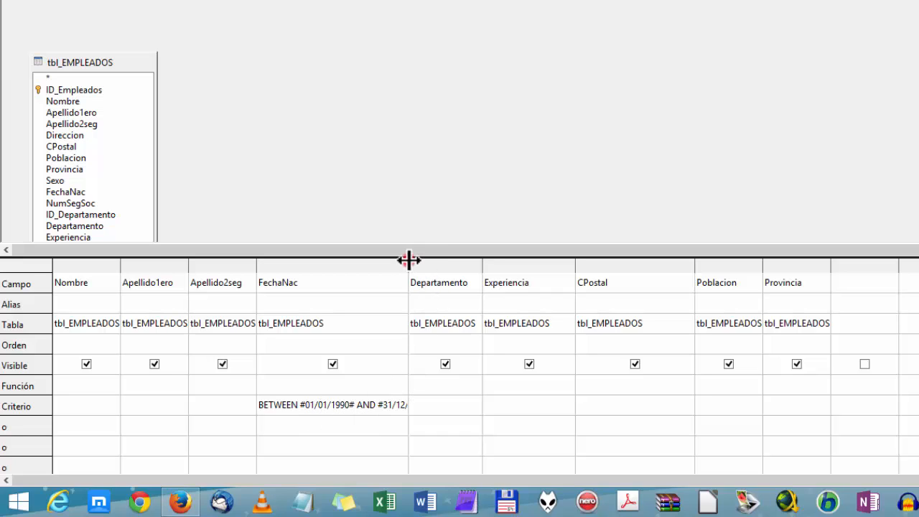
pyautogui.moveTo(410, 258); pyautogui.dragTo(457, 286)
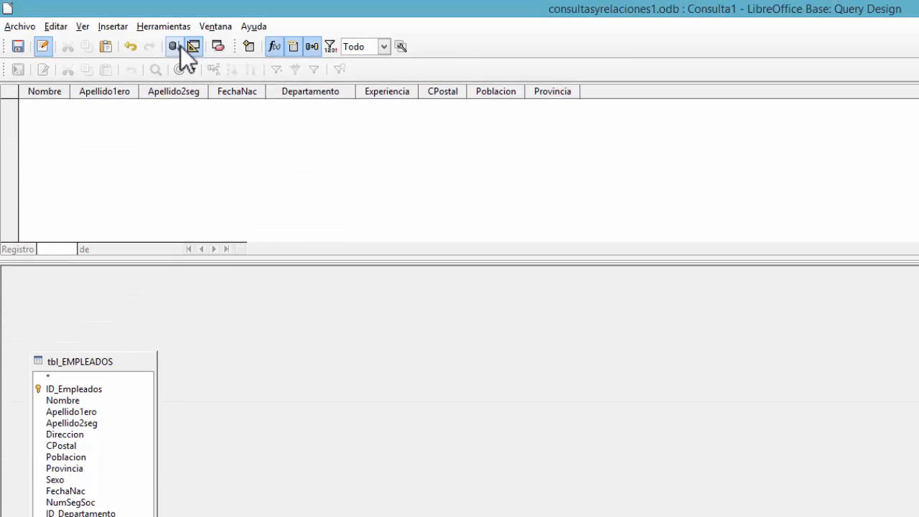
# - Run the query and check the birth dates of the listed employees against the 1990–1999 range
pyautogui.scroll(-2, 565, 171)
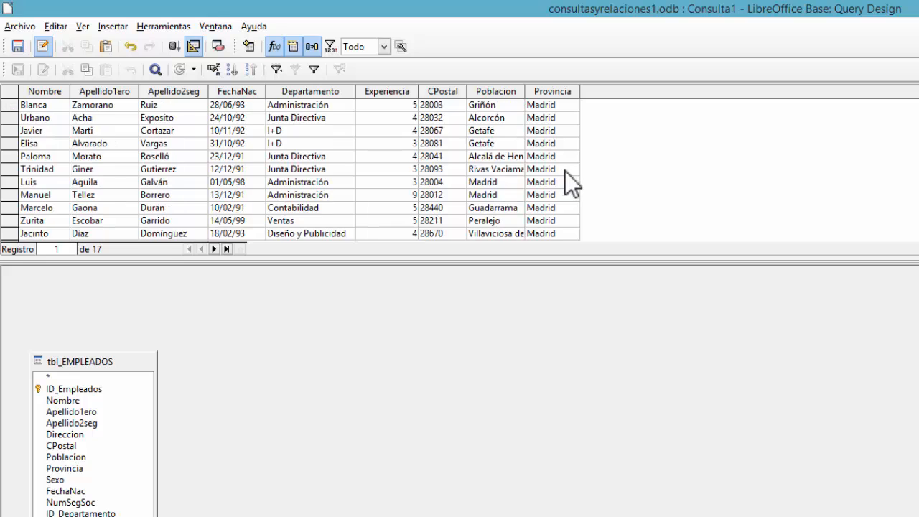
pyautogui.scroll(2, 542, 195)
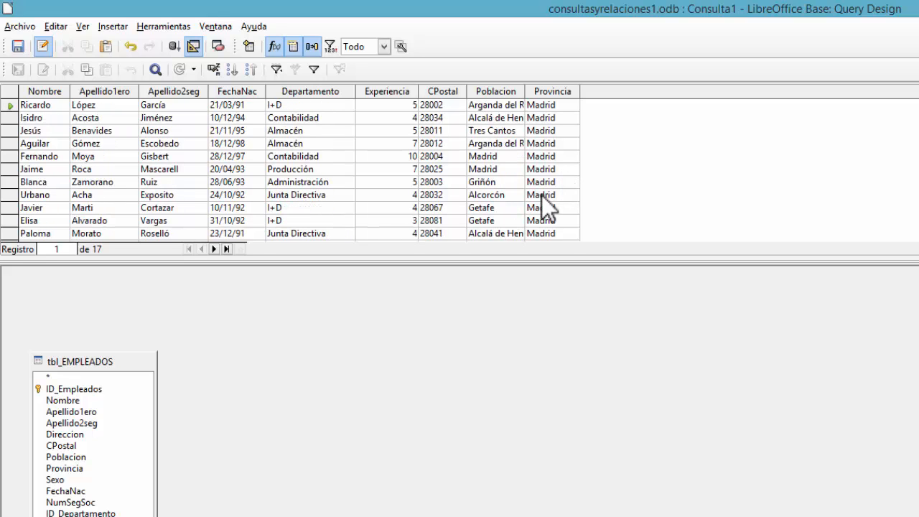
pyautogui.scroll(-2, 294, 153)
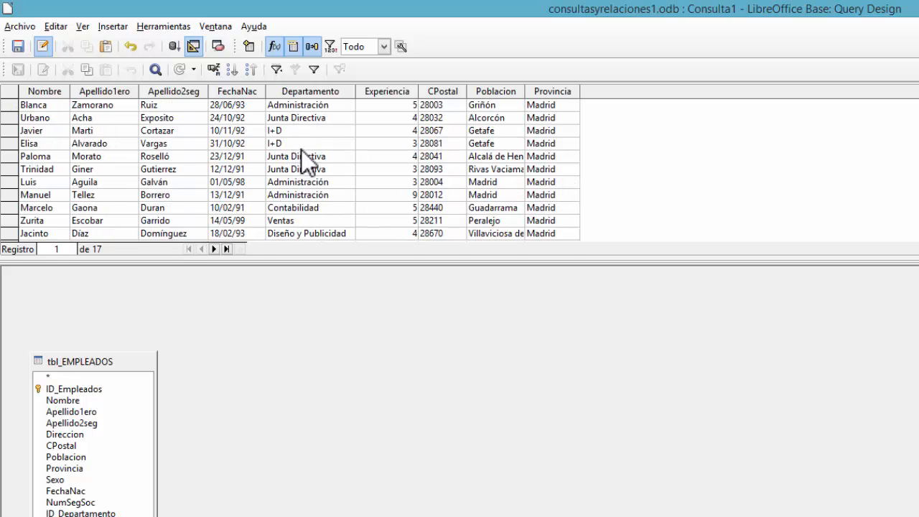
pyautogui.scroll(2, 301, 149)
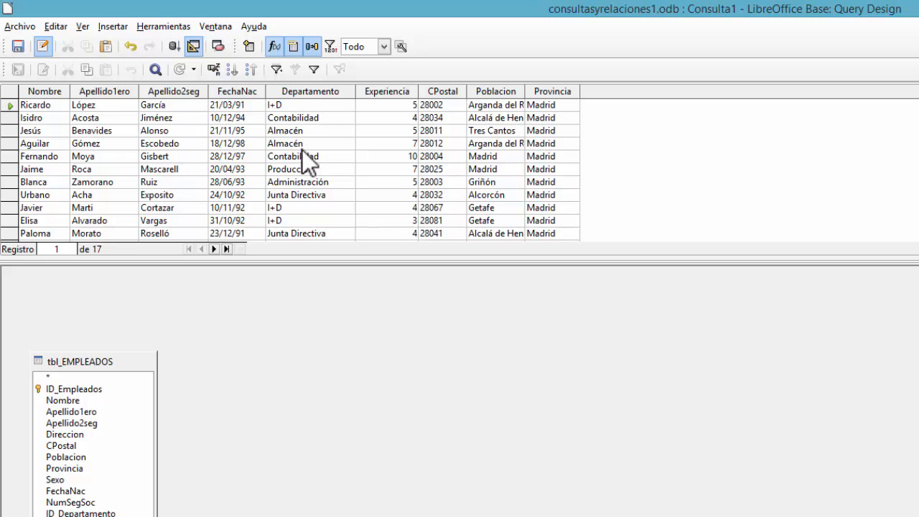
pyautogui.scroll(-2, 360, 187)
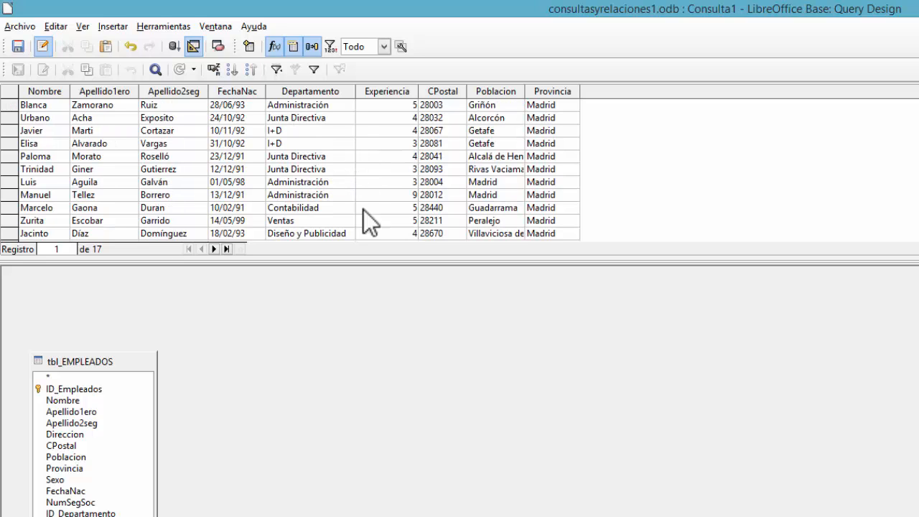
pyautogui.scroll(-1, 287, 387)
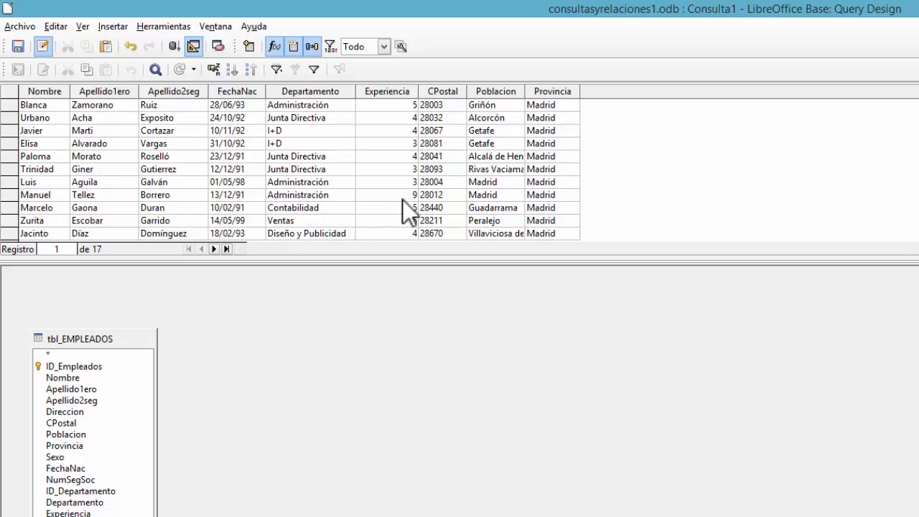
pyautogui.scroll(3, 761, 402)
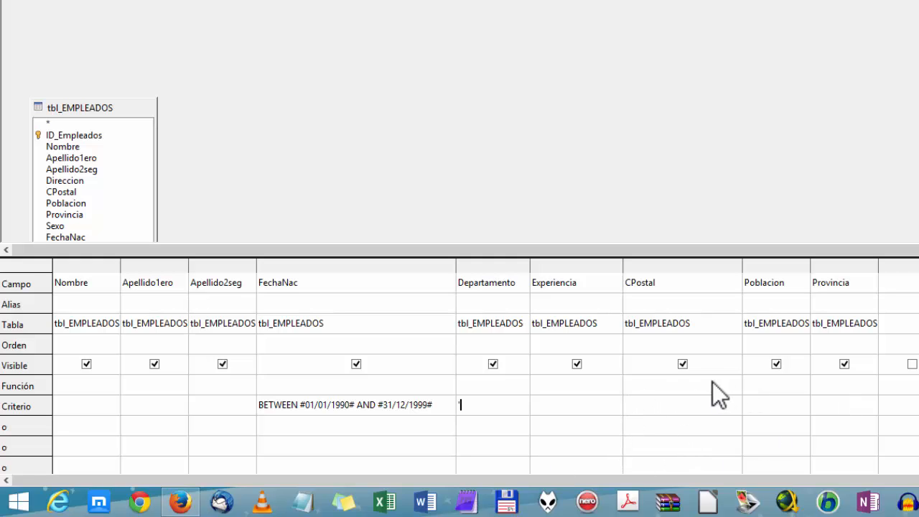
# - Add the criterion 'Almacén' for the Departamento field, run the query and fit the Poblacion results column to its contents
pyautogui.write("'a")
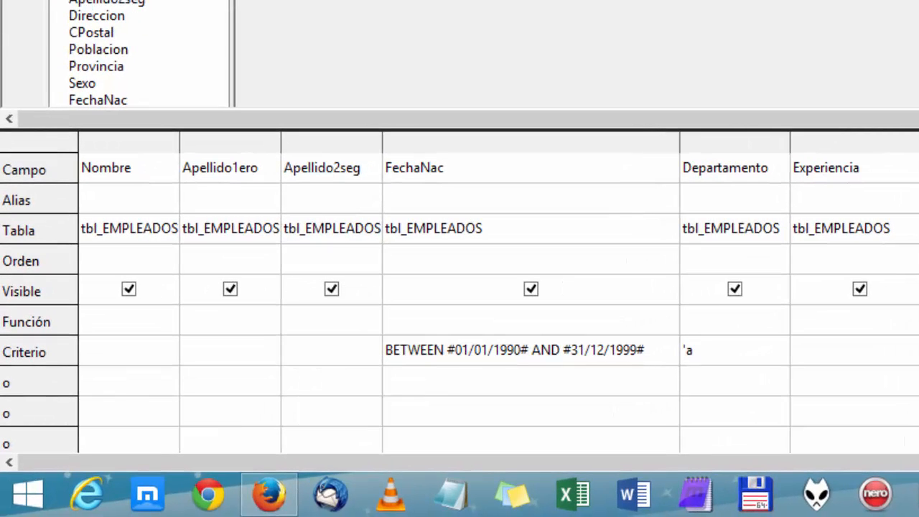
pyautogui.press('BackSpace')
pyautogui.write("Almacén'")
pyautogui.press('Tab')
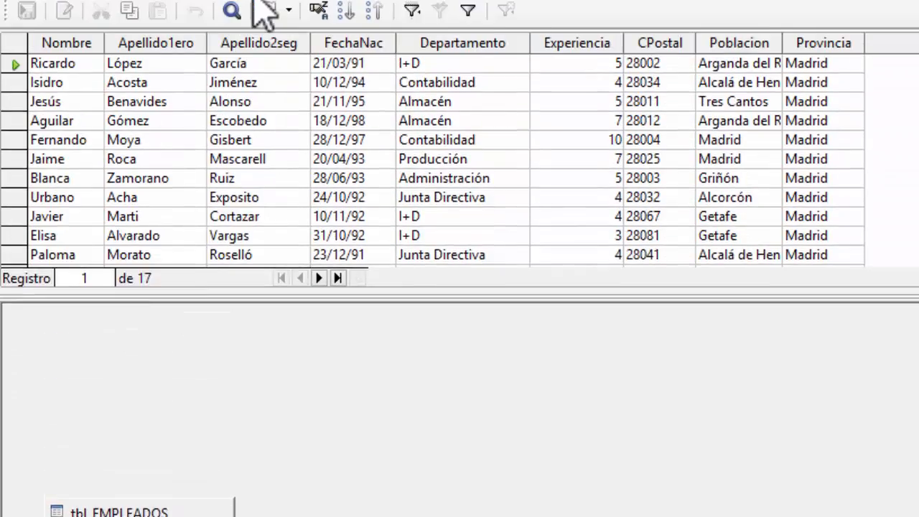
pyautogui.click(253, 83)
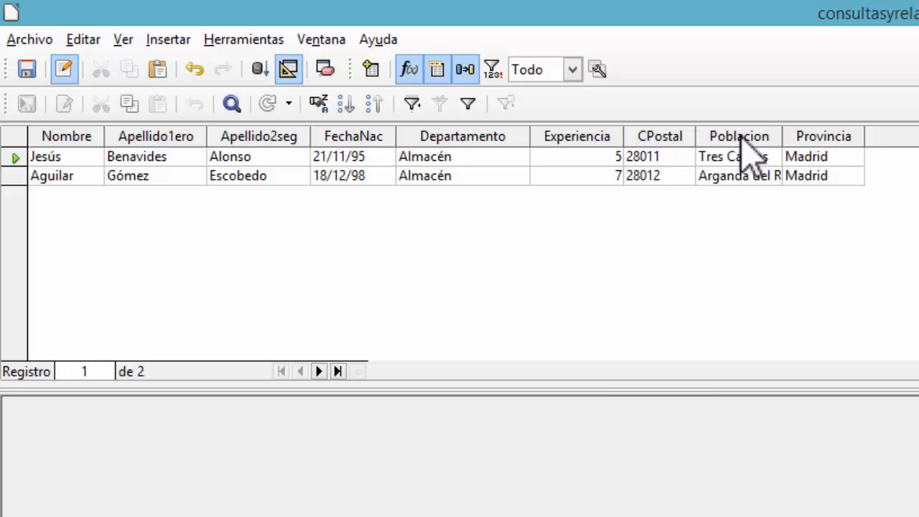
pyautogui.moveTo(782, 129); pyautogui.dragTo(784, 127)
pyautogui.doubleClick(783, 129)
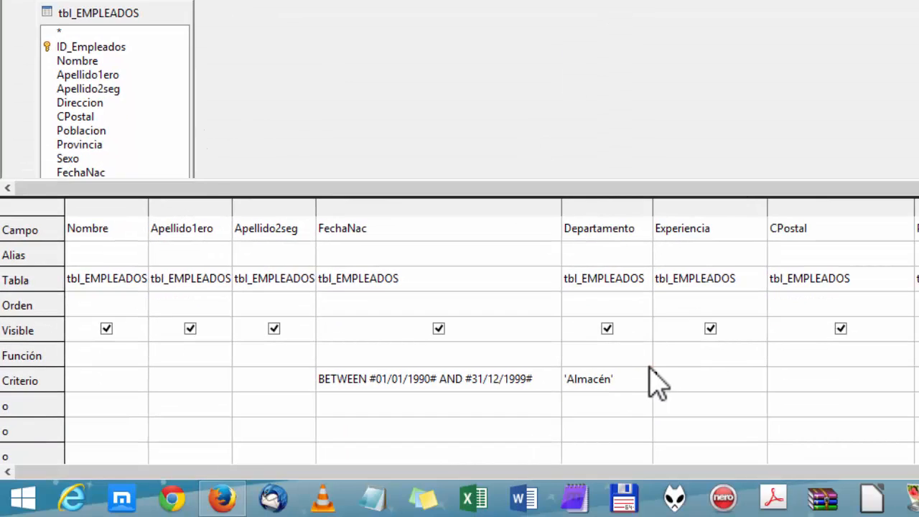
# - Clear the 'Almacén' criterion from the Departamento field, keeping the FechaNac date range
pyautogui.click(645, 365)
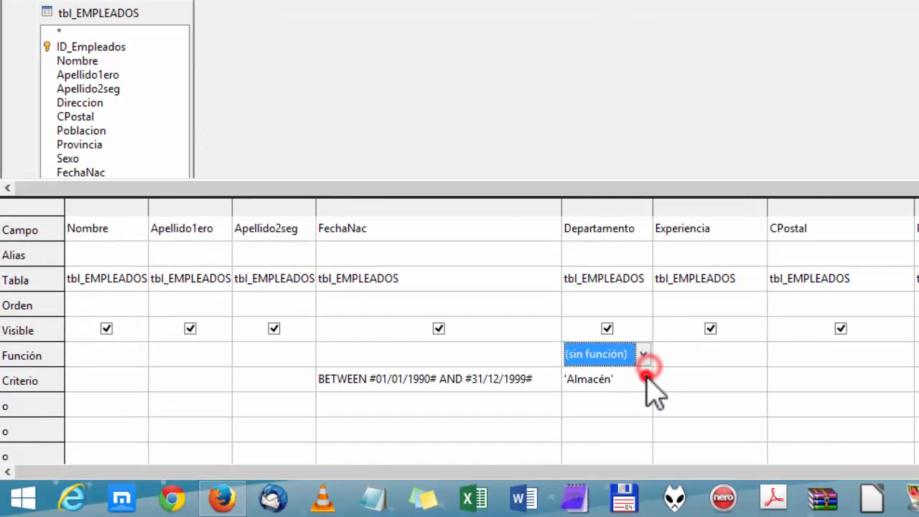
pyautogui.click(648, 375)
pyautogui.press('Delete')
pyautogui.press('Delete')
pyautogui.press('Delete')
pyautogui.press('Delete')
pyautogui.press('Delete')
pyautogui.press('Delete')
pyautogui.press('Delete')
pyautogui.press('Delete')
pyautogui.press('Delete')
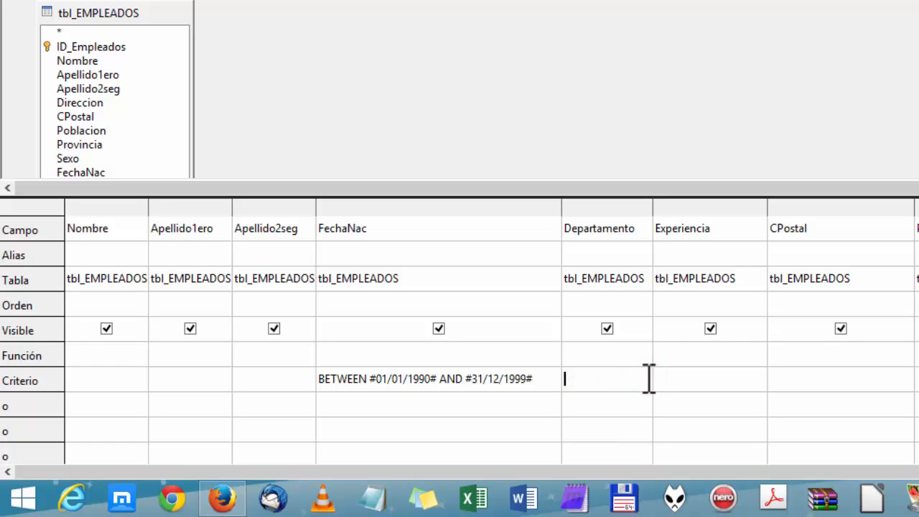
pyautogui.press('Tab')
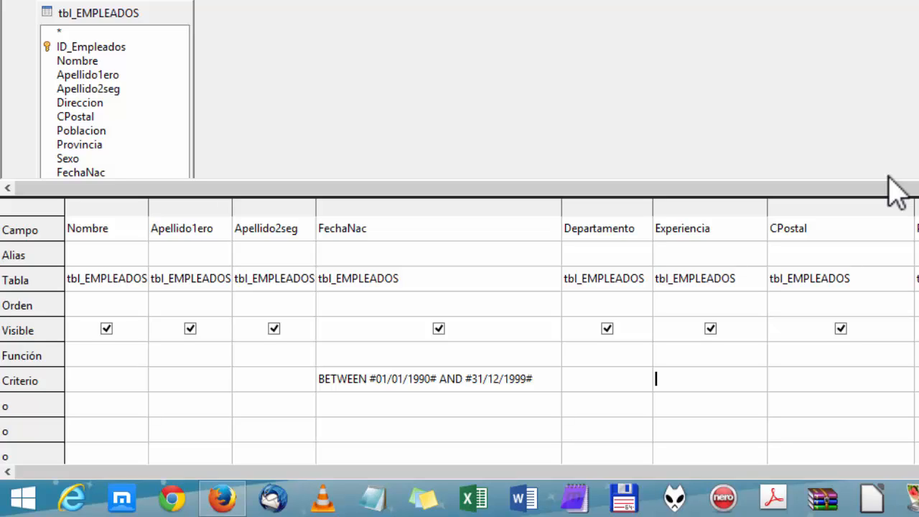
# - Negate the FechaNac date-range criterion by putting NOT in front of BETWEEN
pyautogui.click(323, 380)
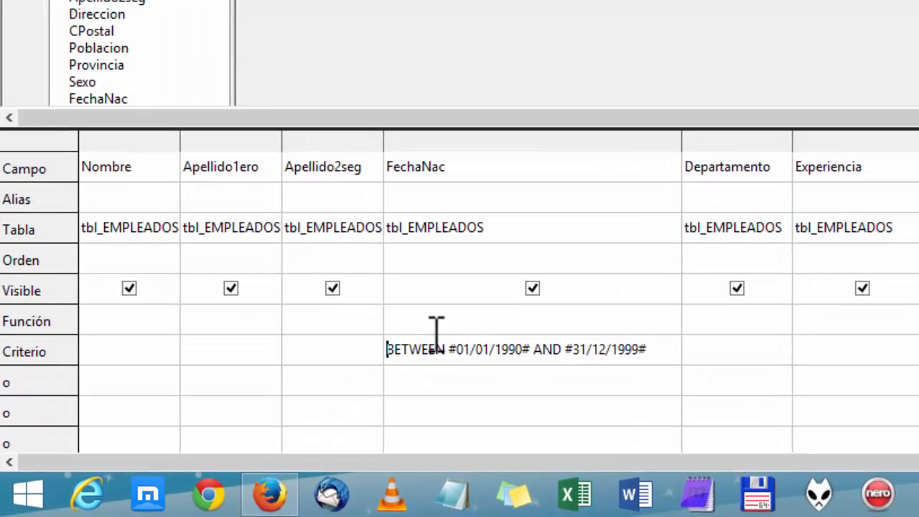
pyautogui.write('no')
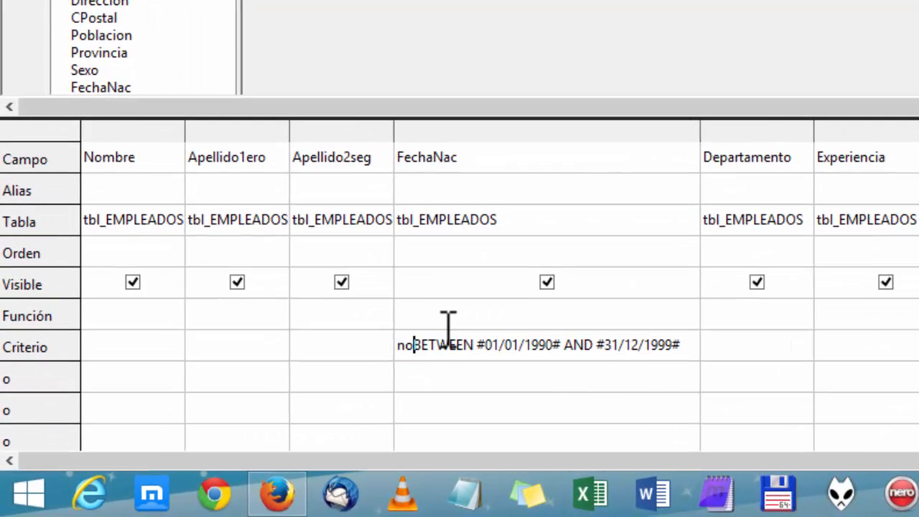
pyautogui.press('BackSpace')
pyautogui.press('BackSpace')
pyautogui.write('NOT')
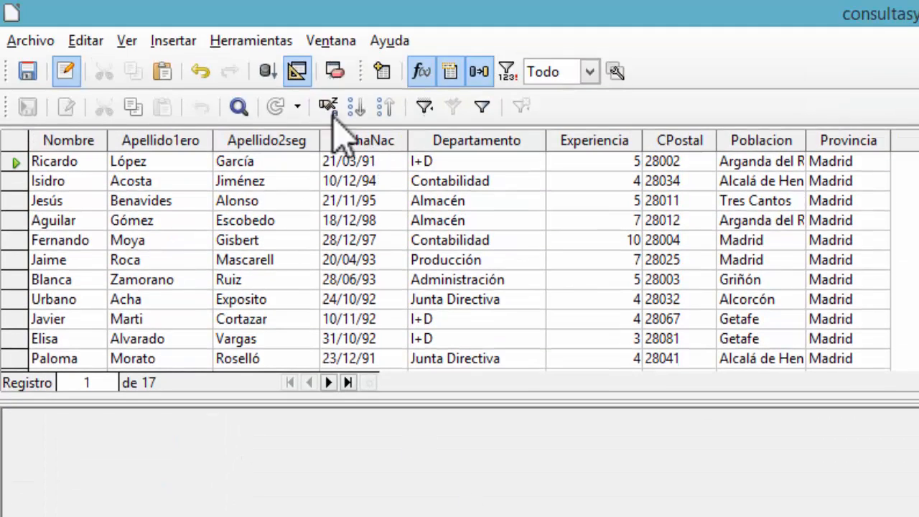
# - Run the query with the negated date range and review the birth dates throughout the results
pyautogui.click(265, 72)
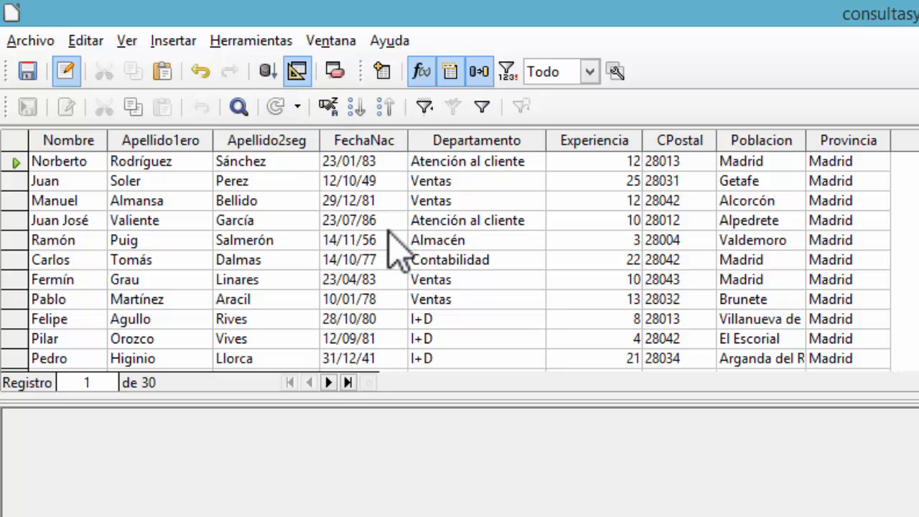
pyautogui.scroll(-6, 389, 229)
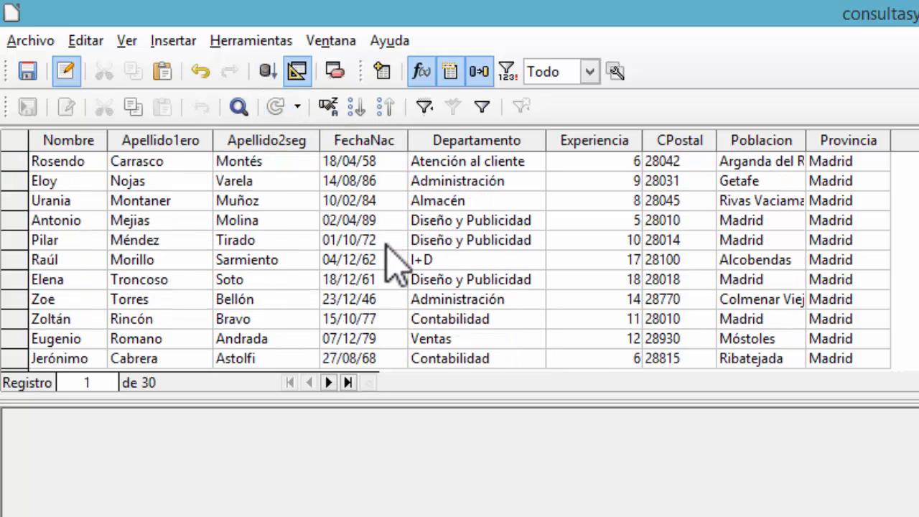
pyautogui.scroll(6, 386, 243)
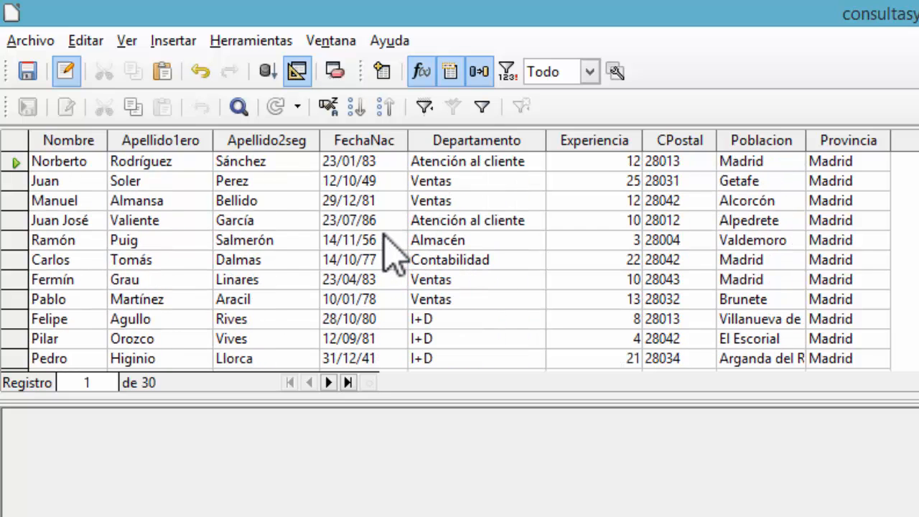
pyautogui.scroll(-6, 392, 255)
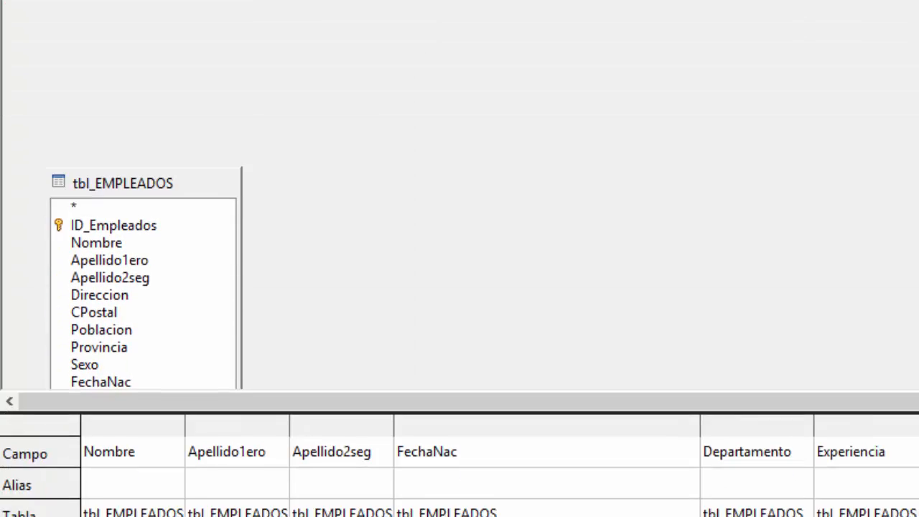
# - Clear the entire NOT BETWEEN date criterion from the FechaNac field
pyautogui.click(468, 351)
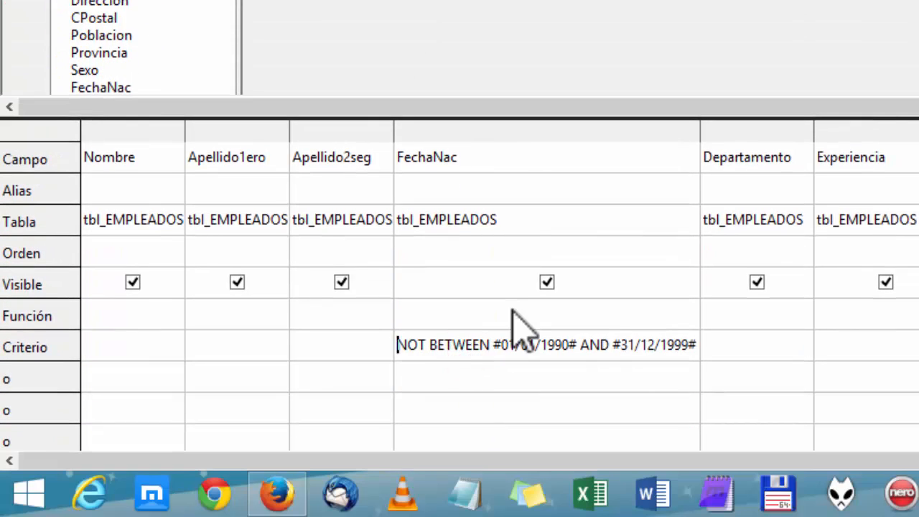
pyautogui.hotkey('shift', 'End')
pyautogui.press('Delete')
pyautogui.press('Tab')
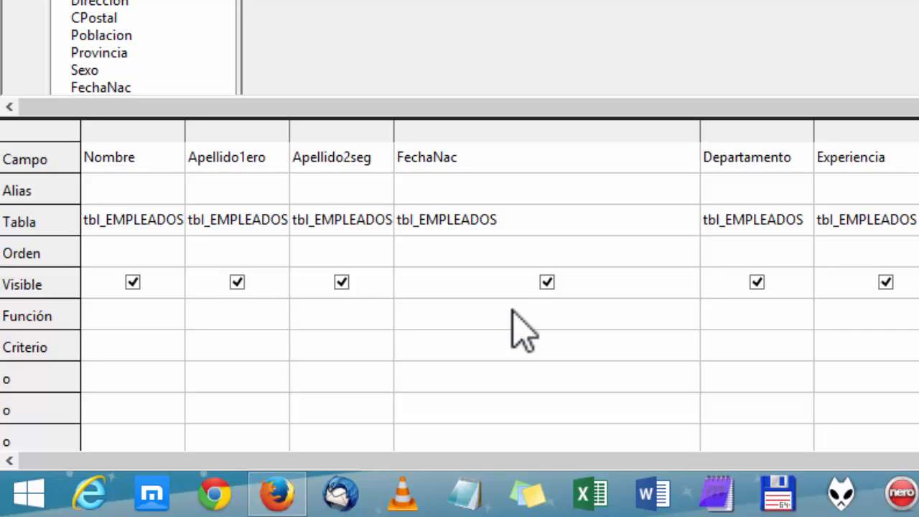
# - Enter the criterion NOT BETWEEN 1 AND 5 for the Experiencia field and widen its grid column to fit
pyautogui.click(841, 341)
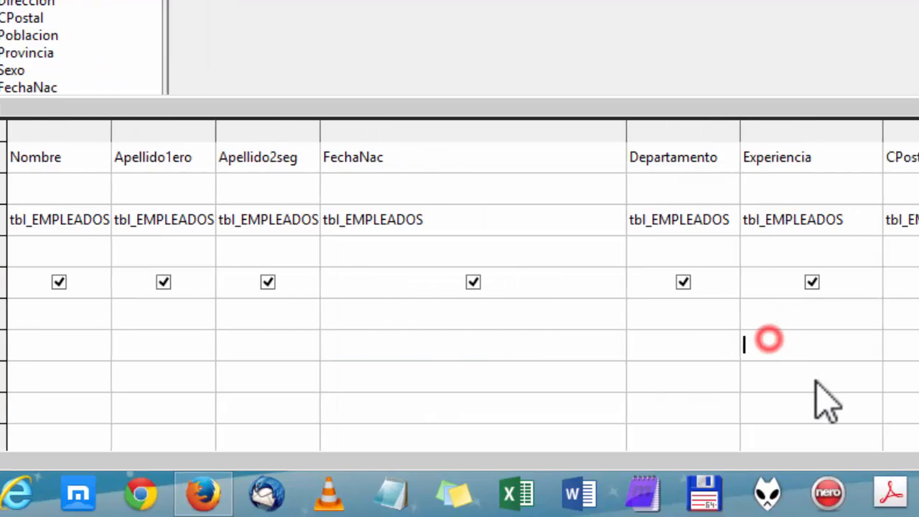
pyautogui.write('NOT BE')
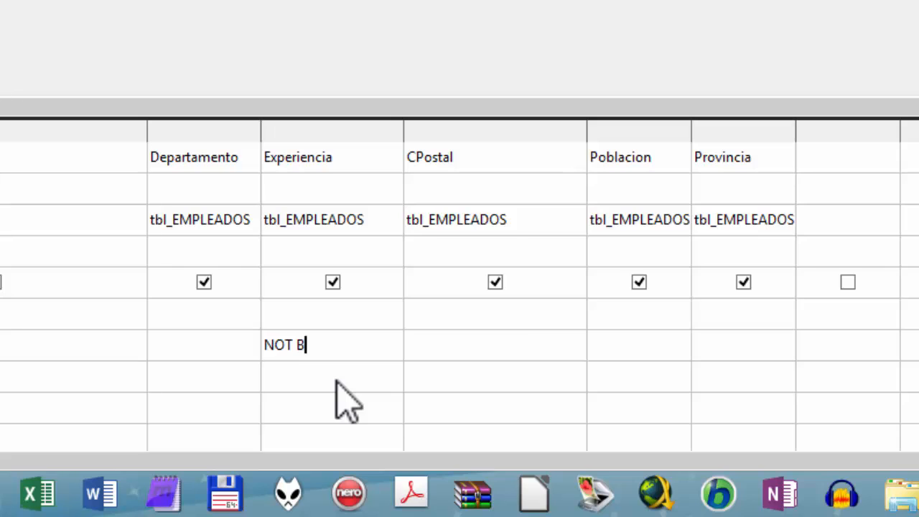
pyautogui.press('BackSpace')
pyautogui.write('T')
pyautogui.press('BackSpace')
pyautogui.write('ERT')
pyautogui.press('BackSpace')
pyautogui.press('BackSpace')
pyautogui.write('TWEEN 1')
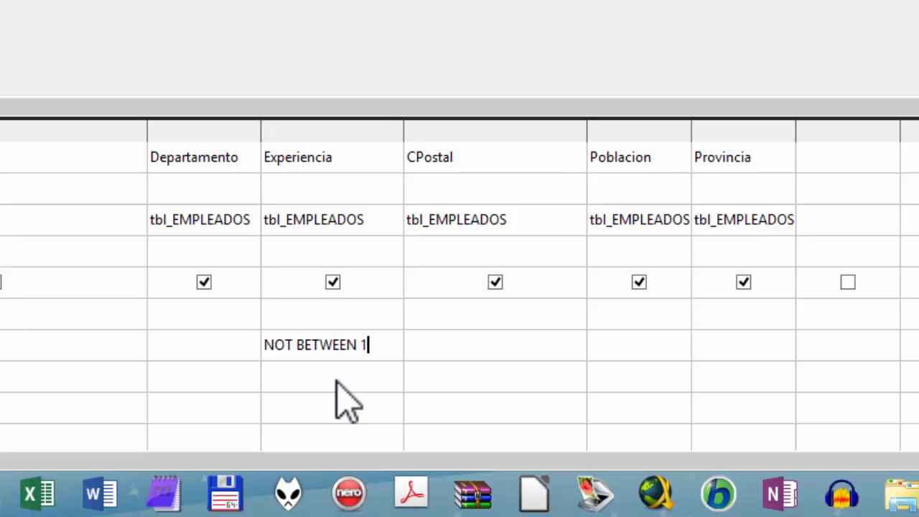
pyautogui.write(' AND 5')
pyautogui.press('BackSpace')
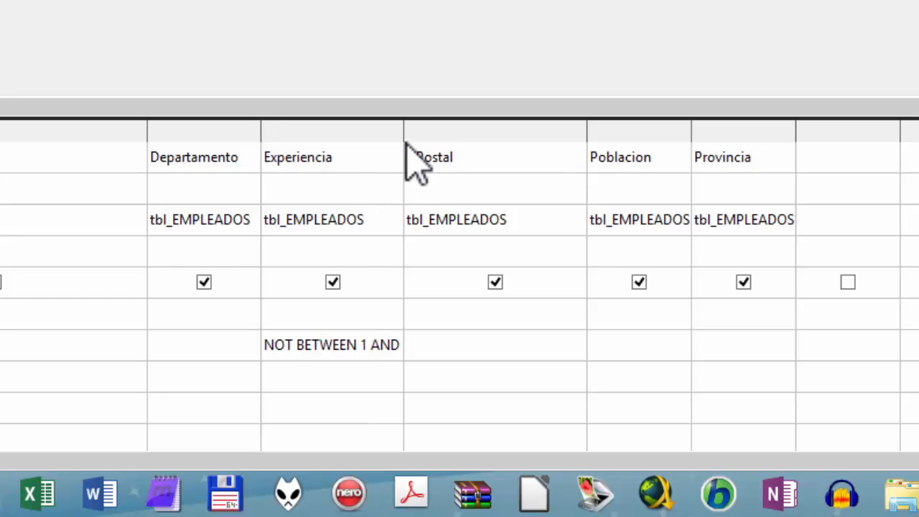
pyautogui.moveTo(406, 128); pyautogui.dragTo(433, 151)
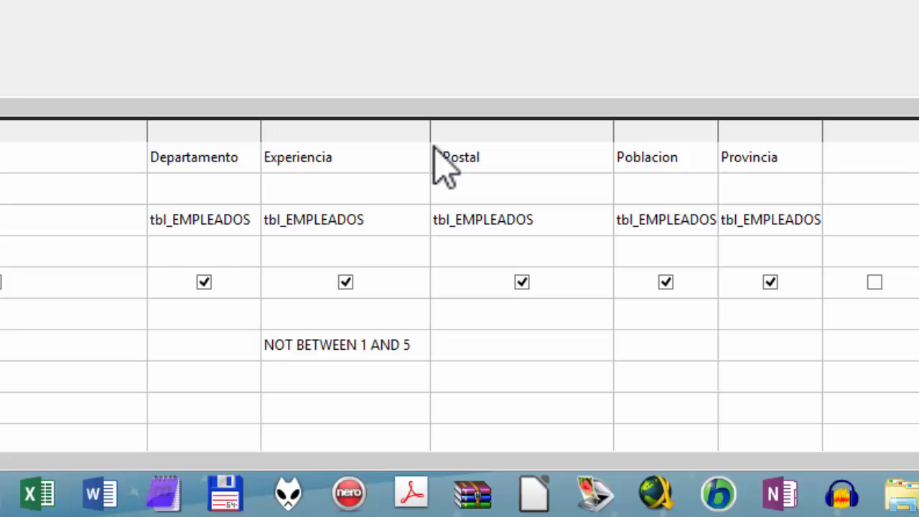
pyautogui.press('Tab')
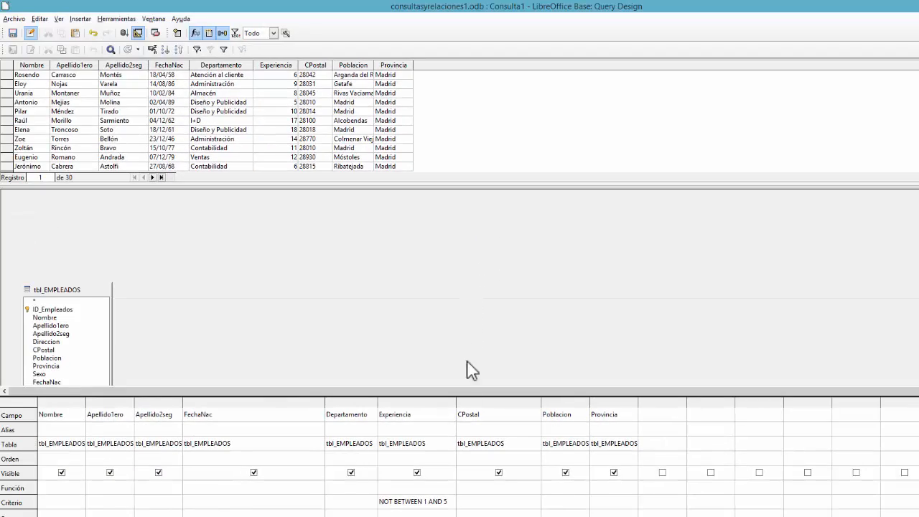
# - Run the query and review the Experiencia values down to the end of the results
pyautogui.click(126, 35)
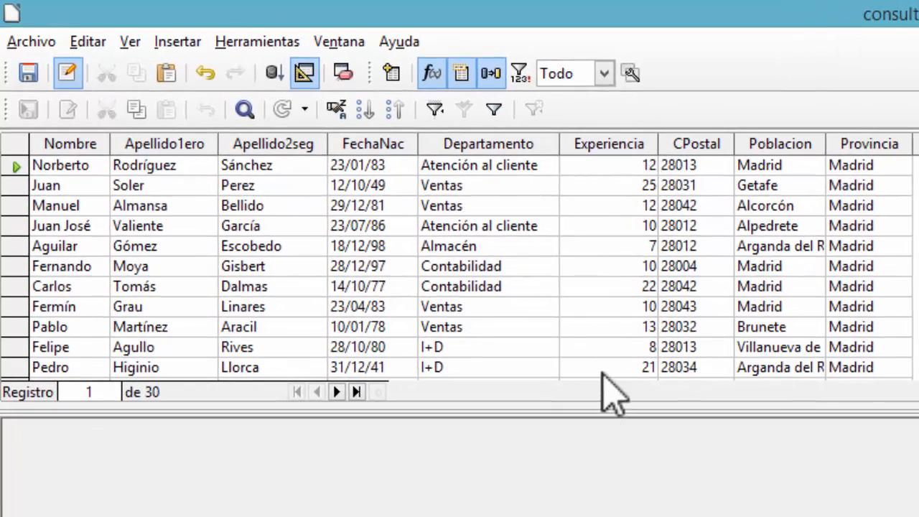
pyautogui.scroll(-7, 572, 220)
pyautogui.scroll(-3, 644, 266)
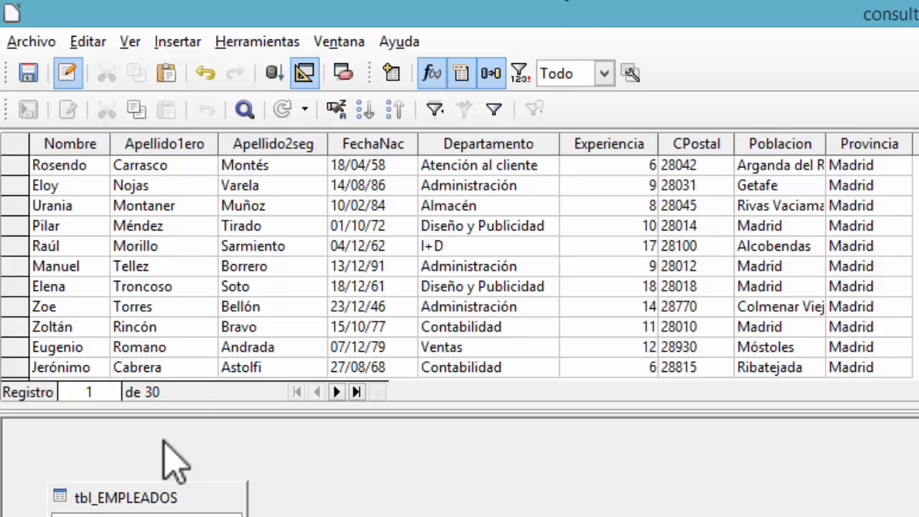
# - Run the query with the CPostal criterion NOT BETWEEN 28010 AND 28020 and review the postal codes throughout the results
pyautogui.click(274, 72)
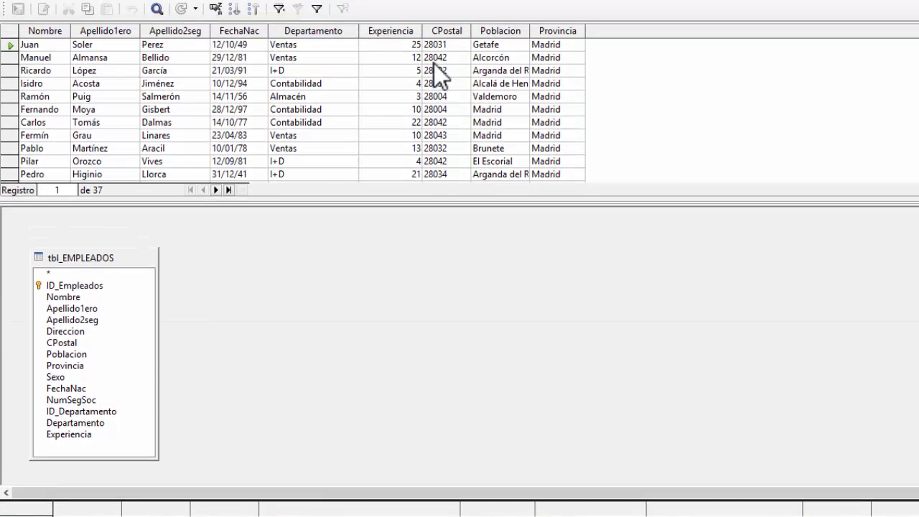
pyautogui.scroll(-4, 445, 137)
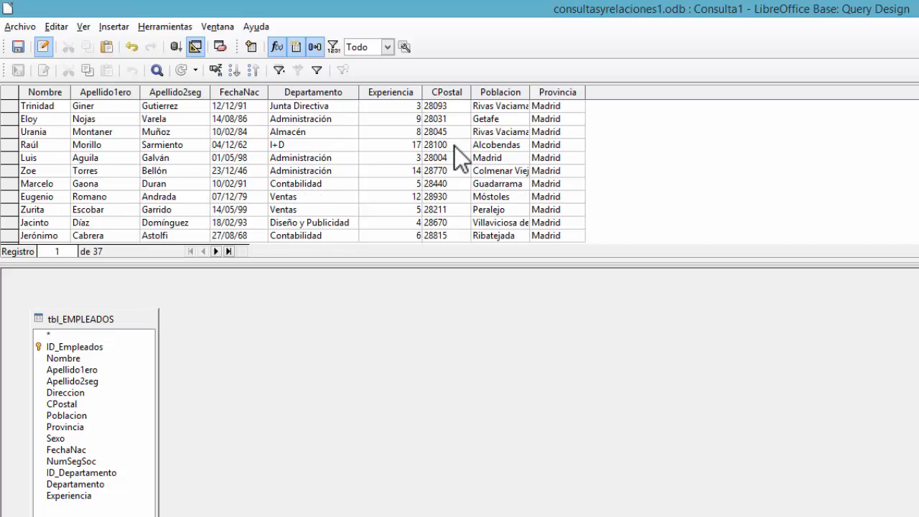
pyautogui.scroll(5, 461, 172)
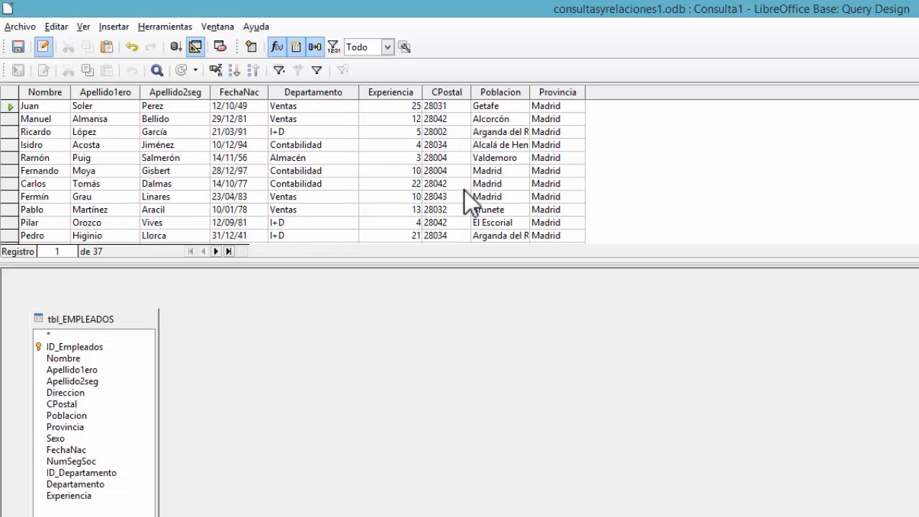
pyautogui.scroll(-5, 468, 188)
pyautogui.scroll(5, 468, 182)
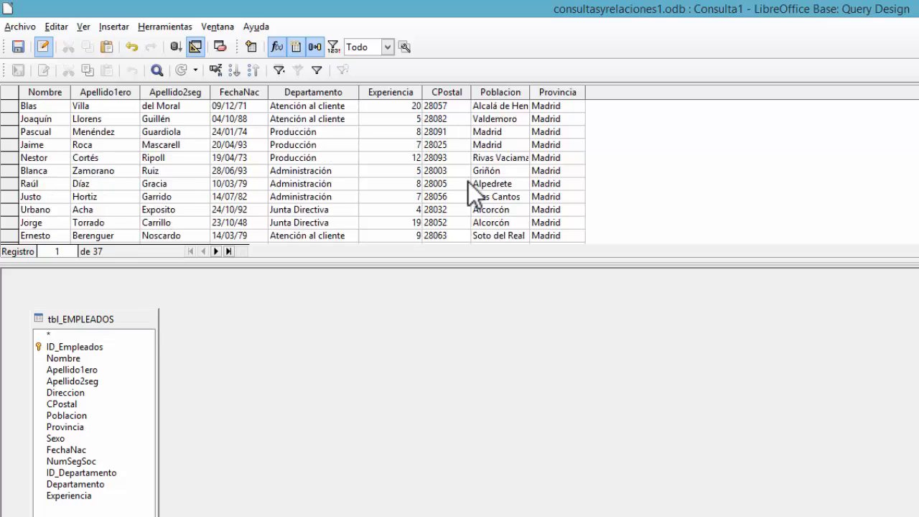
pyautogui.scroll(1, 758, 459)
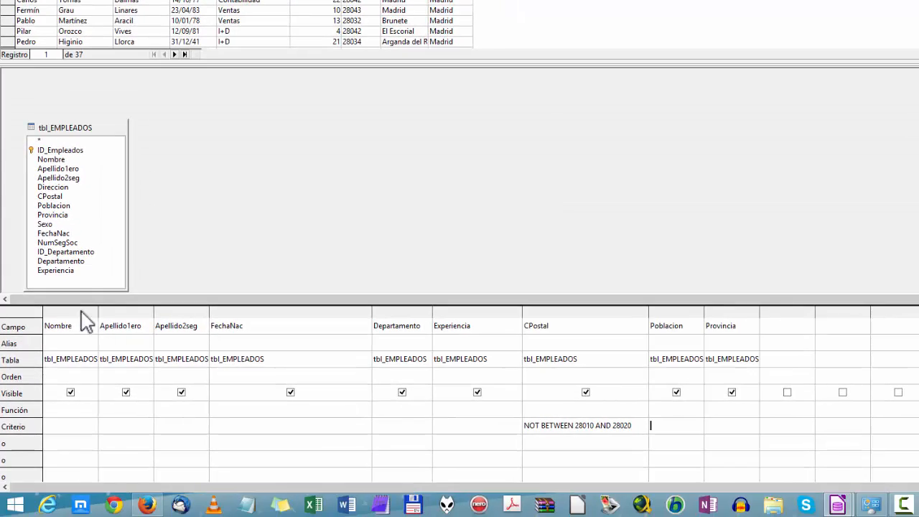
# - Add the Sexo field to the query, place it directly before FechaNac, and run the query
pyautogui.doubleClick(68, 225)
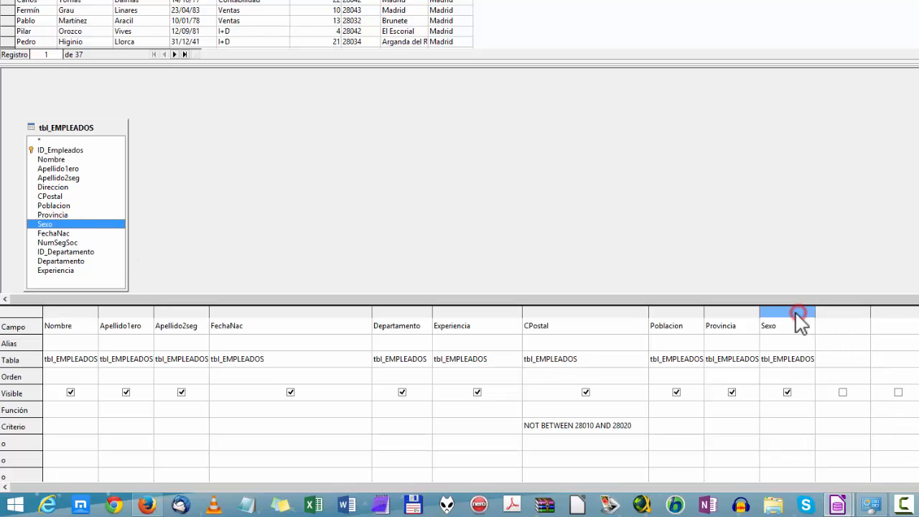
pyautogui.moveTo(286, 343)
pyautogui.mouseDown()
pyautogui.moveTo(246, 323)
pyautogui.moveTo(180, 318)
pyautogui.moveTo(233, 327)
pyautogui.mouseUp()
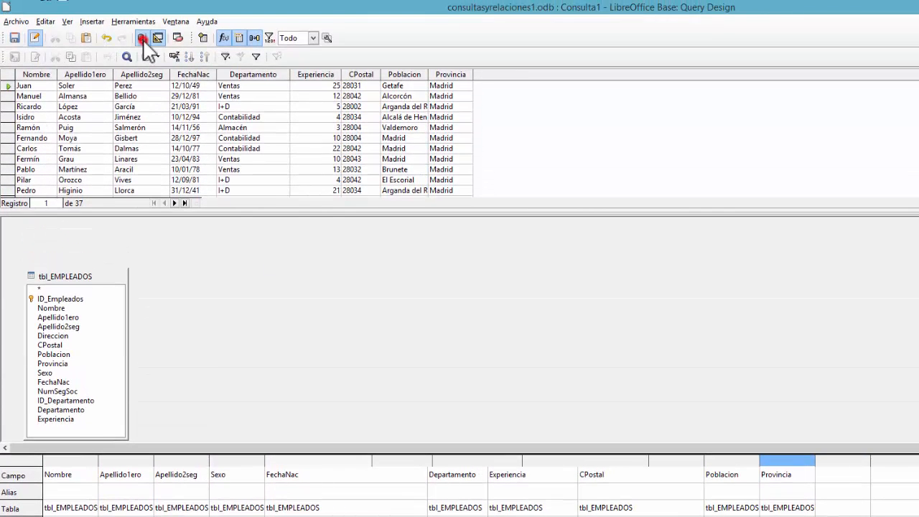
pyautogui.click(142, 37)
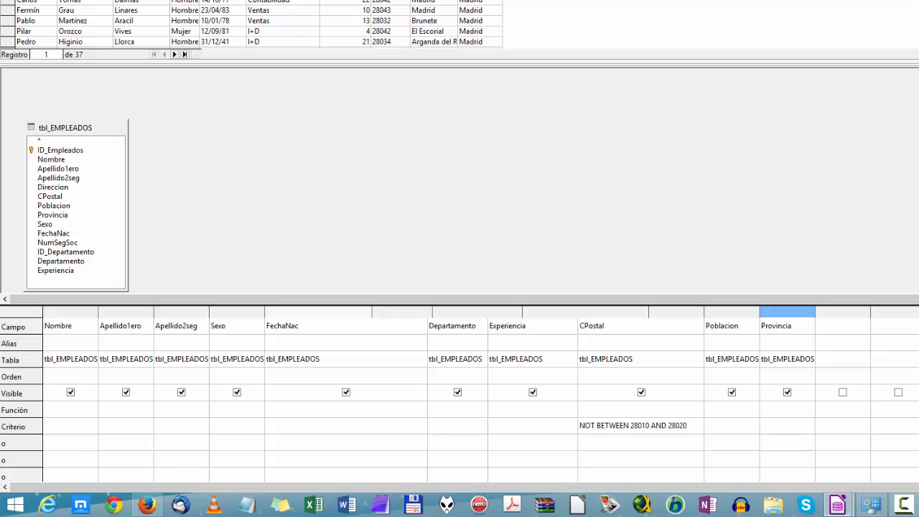
# - Enter the criterion 'Mujer' for the Sexo field and run the query
pyautogui.click(226, 426)
pyautogui.write("'mUJE")
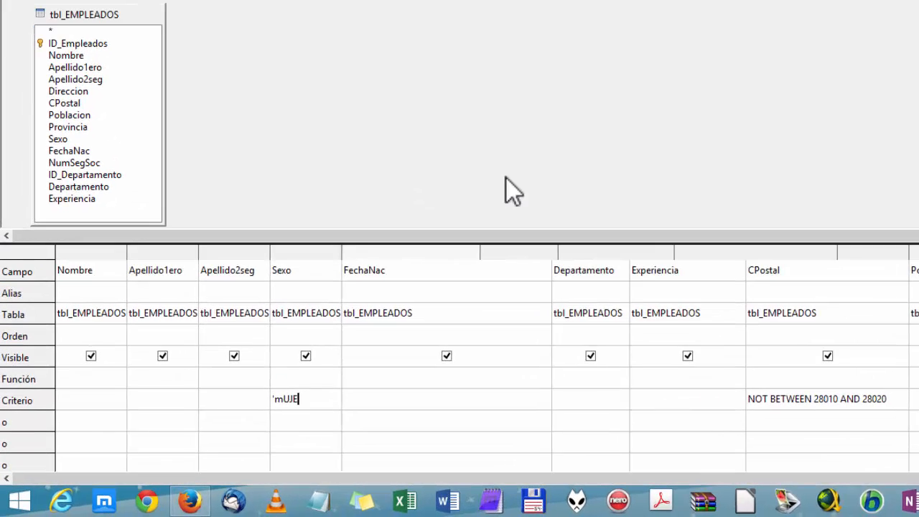
pyautogui.press('BackSpace')
pyautogui.press('BackSpace')
pyautogui.press('BackSpace')
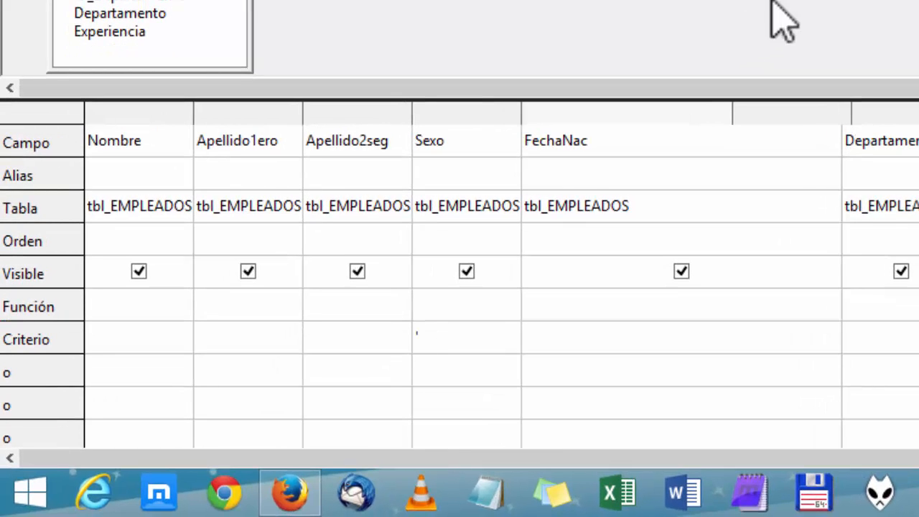
pyautogui.write("Mujer'")
pyautogui.press('Tab')
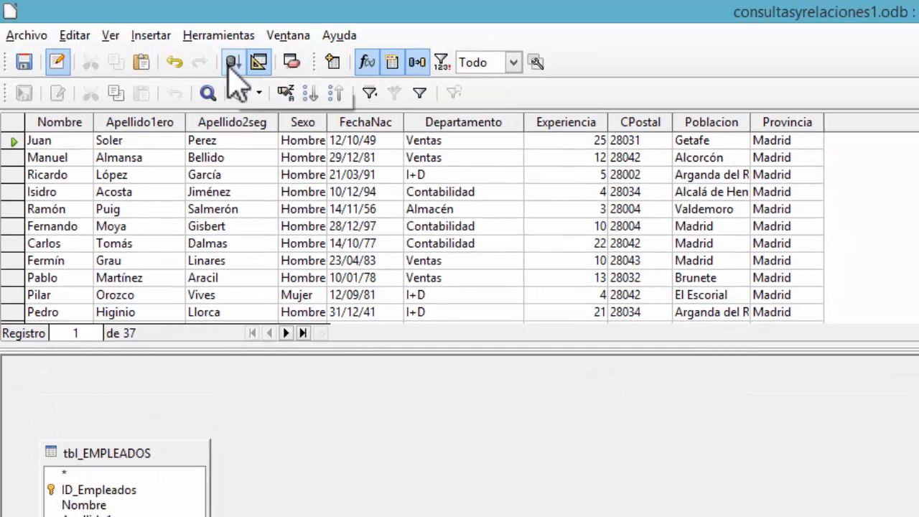
pyautogui.click(232, 62)
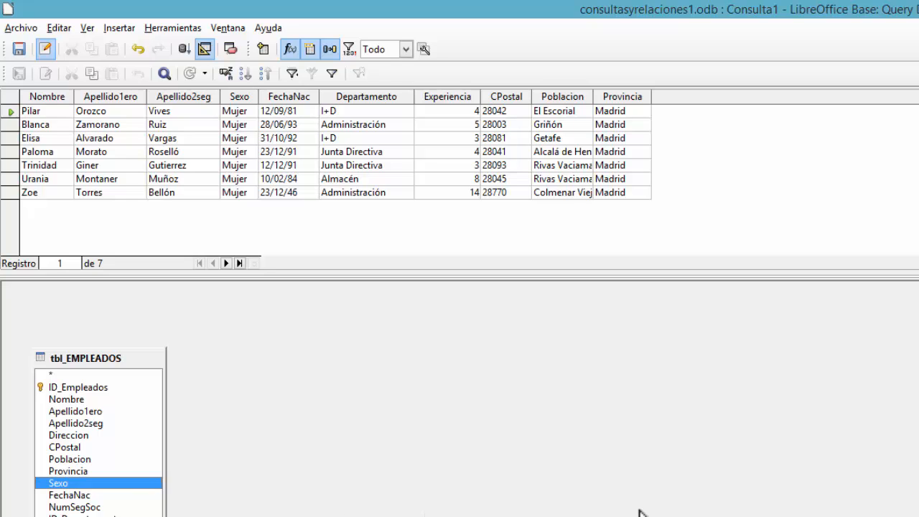
# - Compare the query's design view with its SQL view, returning to the design grid and widening the CPostal column
pyautogui.click(205, 50)
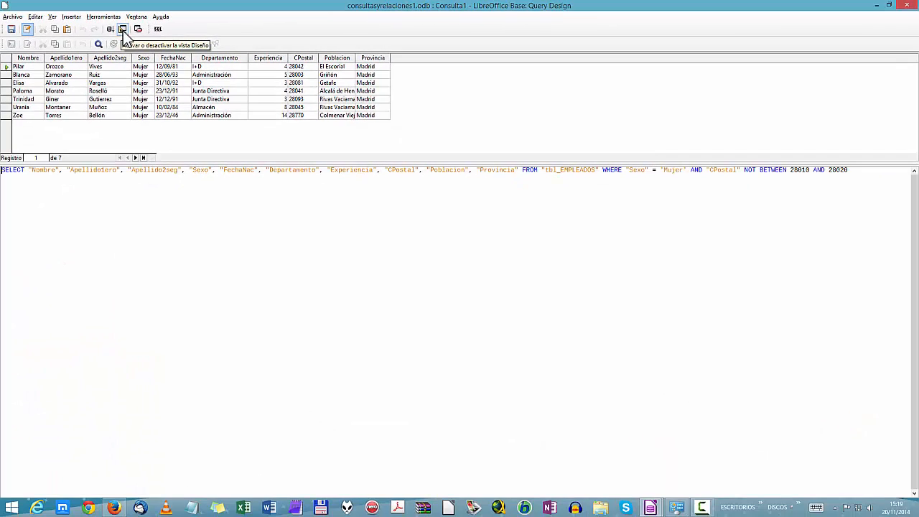
pyautogui.click(123, 30)
pyautogui.click(123, 30)
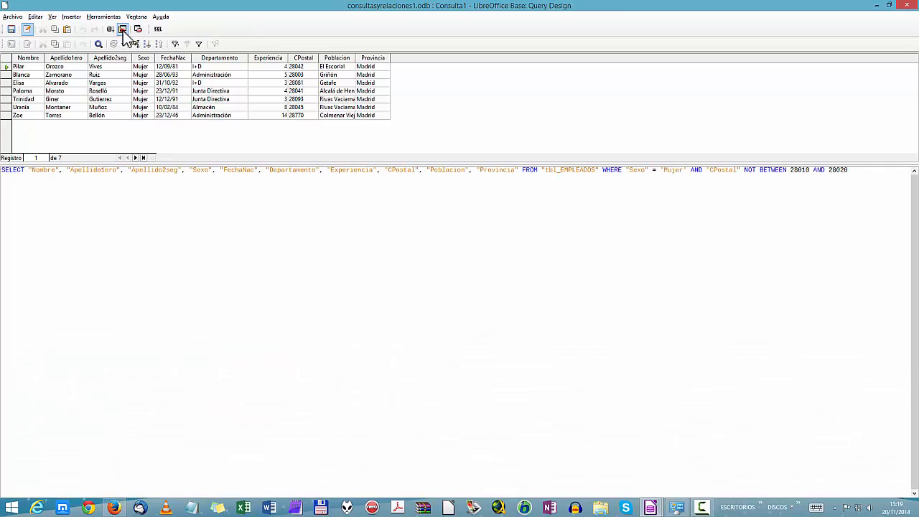
pyautogui.click(123, 30)
pyautogui.click(123, 31)
pyautogui.click(123, 30)
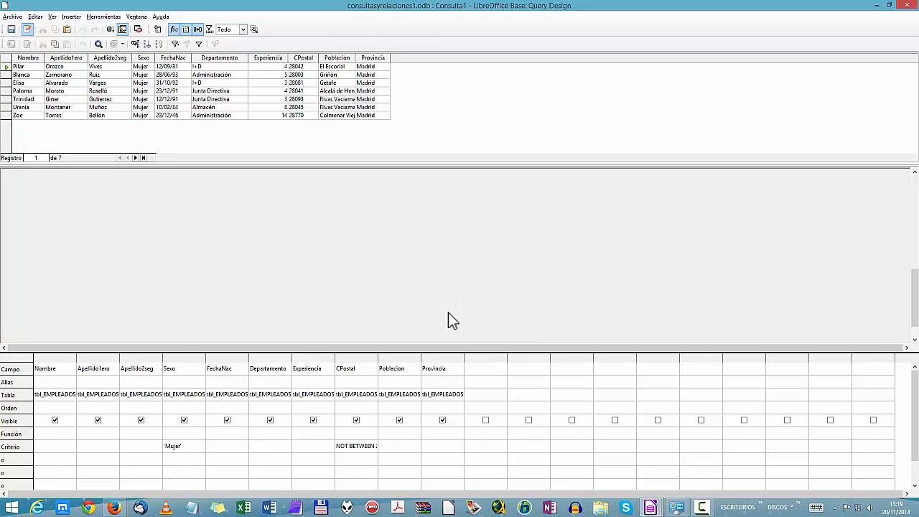
pyautogui.click(123, 30)
pyautogui.click(122, 29)
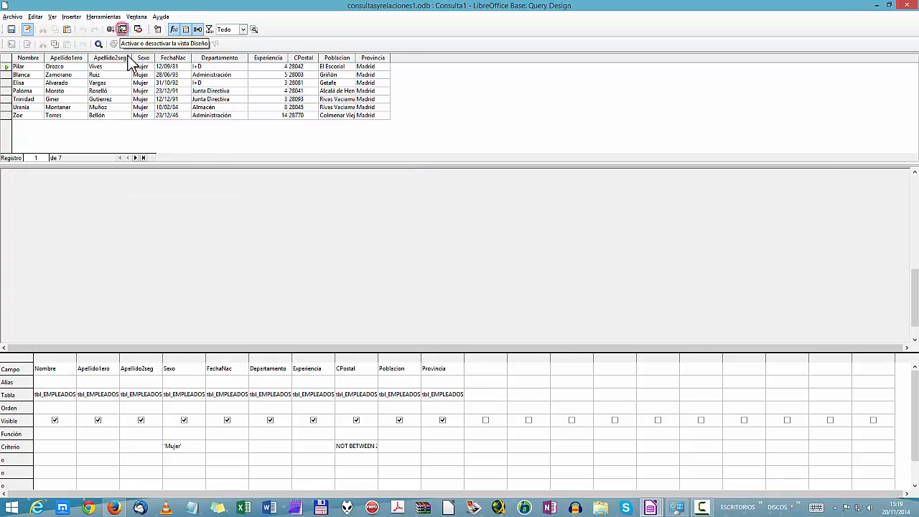
pyautogui.moveTo(379, 360); pyautogui.dragTo(424, 368)
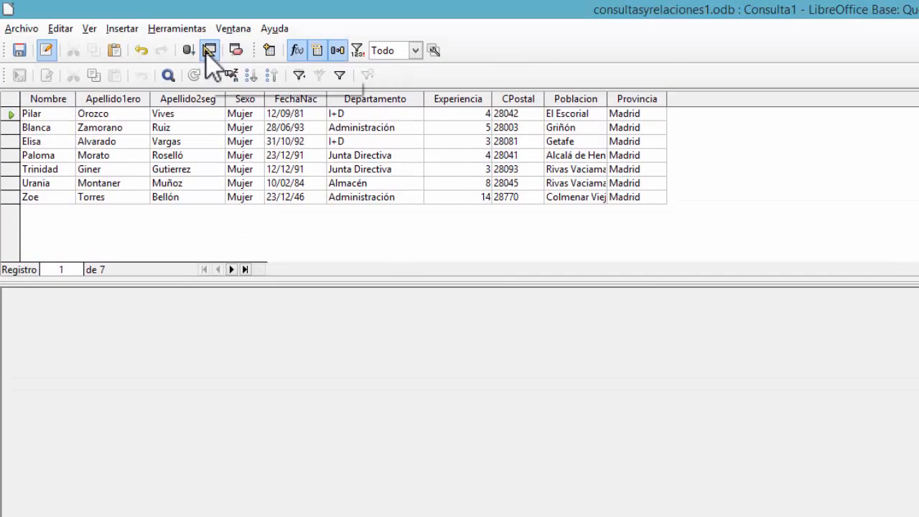
# - In SQL view, split the SELECT list so each field from Nombre through Departamento is on its own aligned line
pyautogui.click(208, 50)
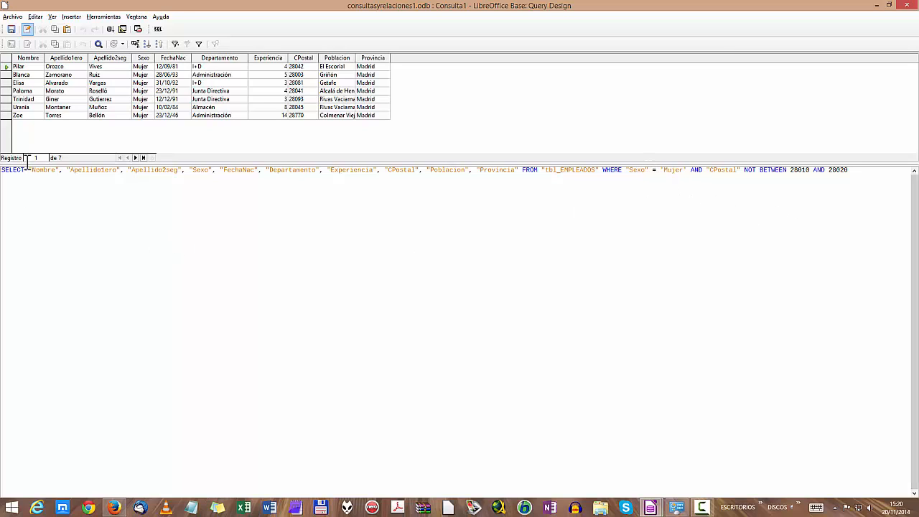
pyautogui.click(62, 171)
pyautogui.press('Return')
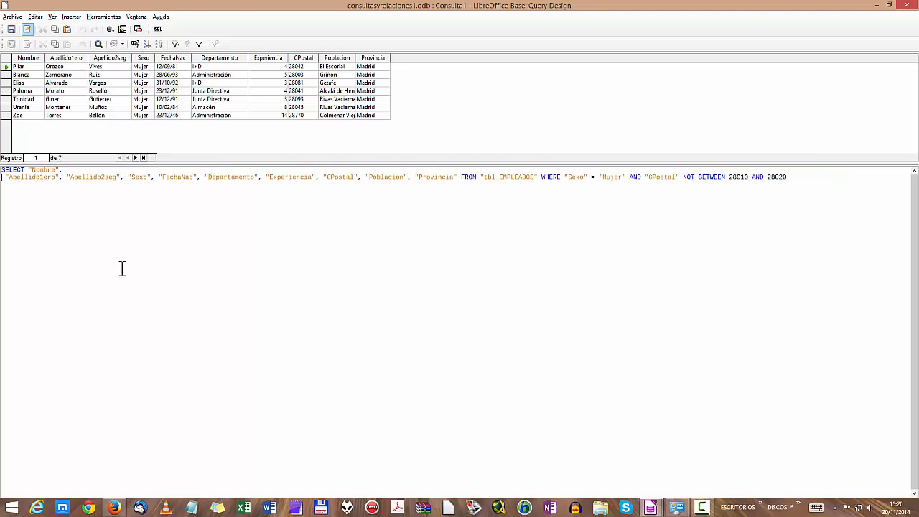
pyautogui.press('Tab')
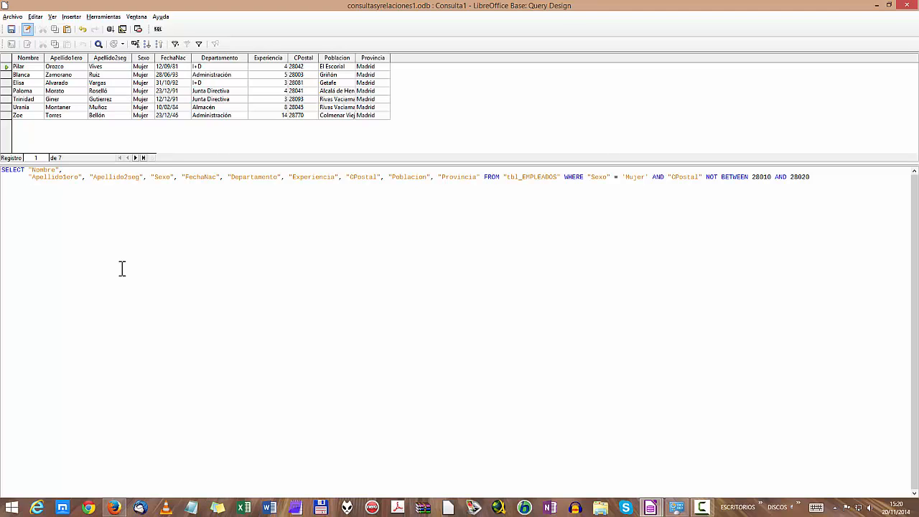
pyautogui.press('Return')
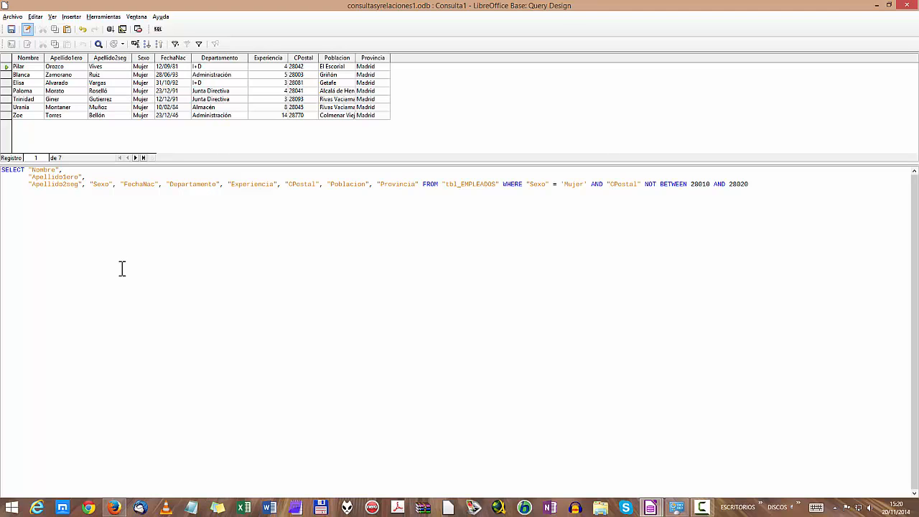
pyautogui.press('Return')
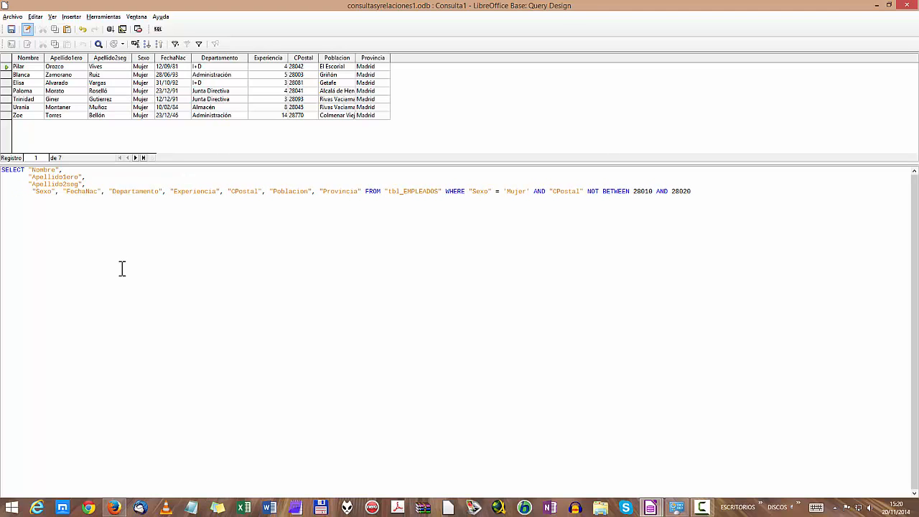
pyautogui.press('BackSpace')
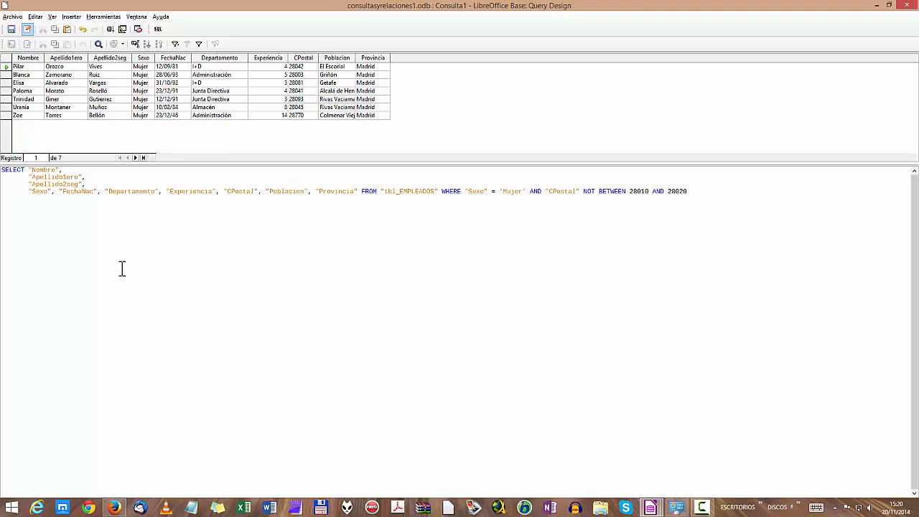
pyautogui.press('Delete')
pyautogui.press('Return')
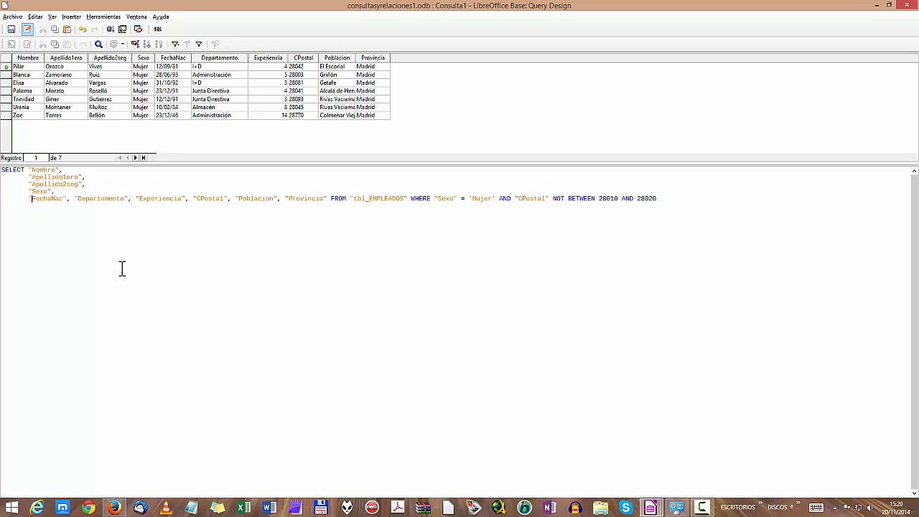
pyautogui.press('Return')
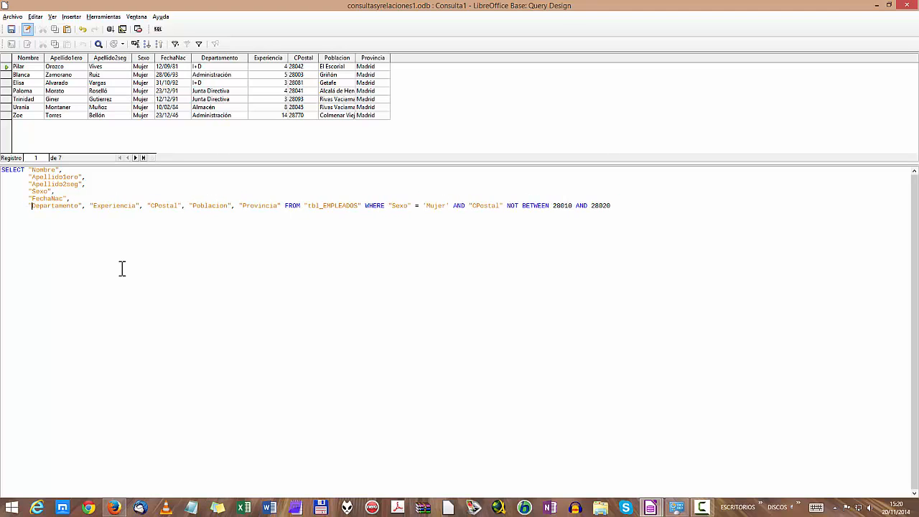
pyautogui.press('Return')
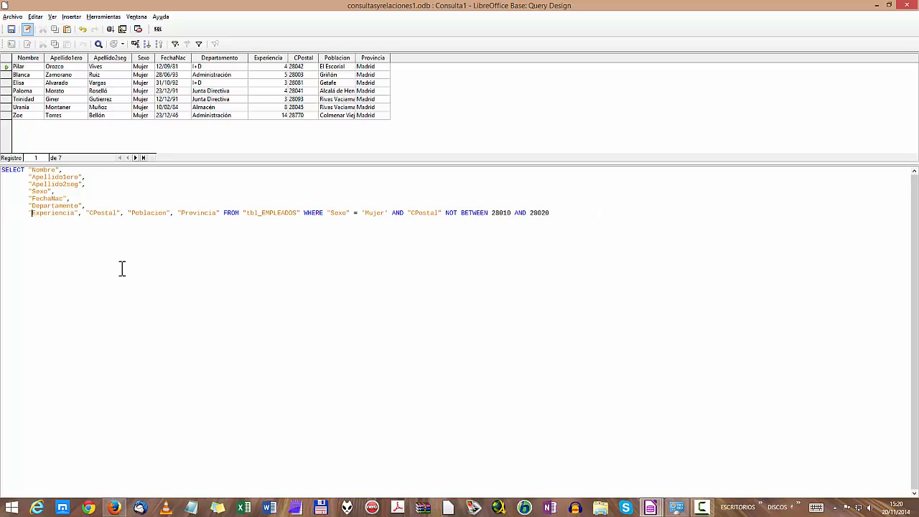
# - Split the rest of the SELECT list so Experiencia, CPostal, Poblacion and Provincia are each on their own line
pyautogui.press('Right')
pyautogui.press('Right')
pyautogui.press('Right')
pyautogui.press('Right')
pyautogui.press('Right')
pyautogui.press('Right')
pyautogui.press('Right')
pyautogui.press('Right')
pyautogui.press('Right')
pyautogui.press('Right')
pyautogui.press('Right')
pyautogui.press('Right')
pyautogui.press('Right')
pyautogui.press('Right')
pyautogui.press('Right')
pyautogui.press('Left')
pyautogui.press('Return')
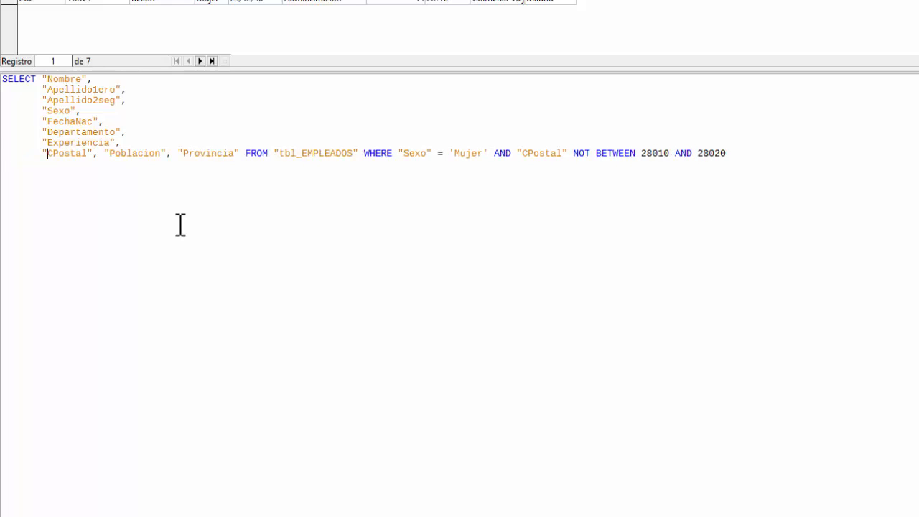
pyautogui.press('Return')
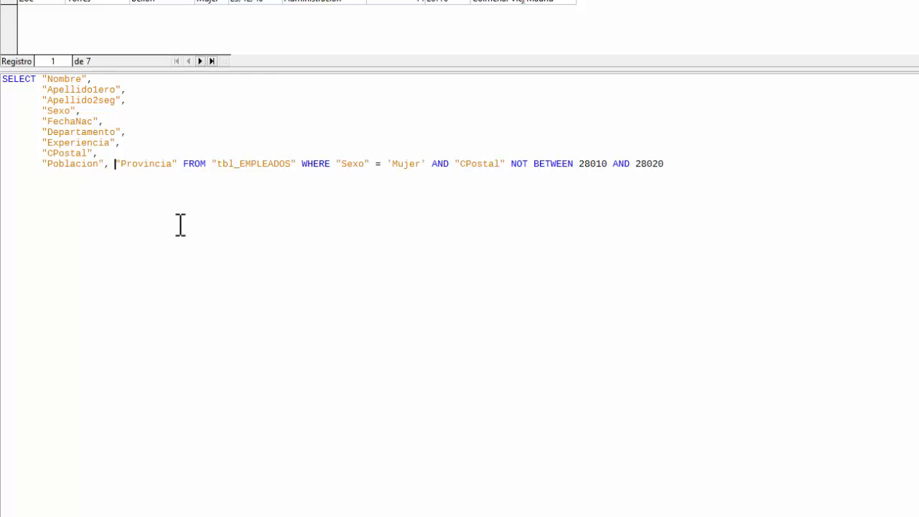
pyautogui.press('Return')
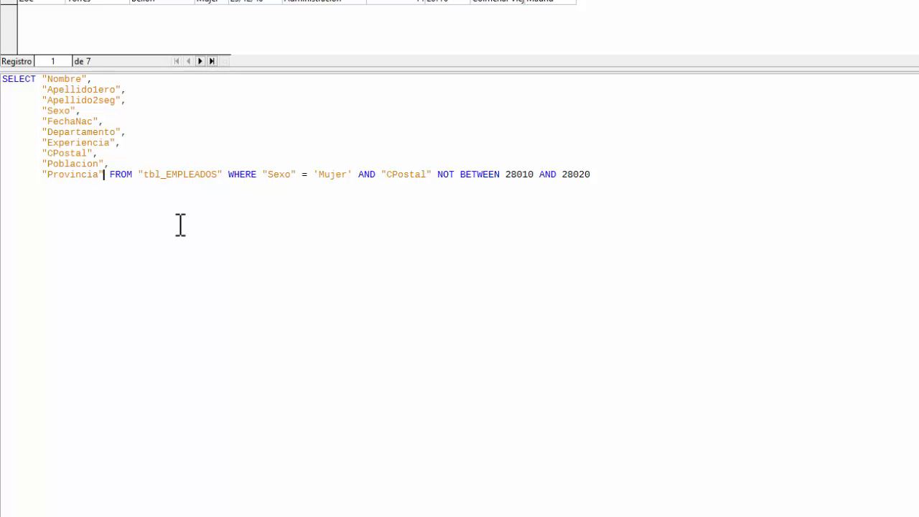
# - Place the FROM and WHERE clauses on their own lines, each preceded by a blank line
pyautogui.press('Return')
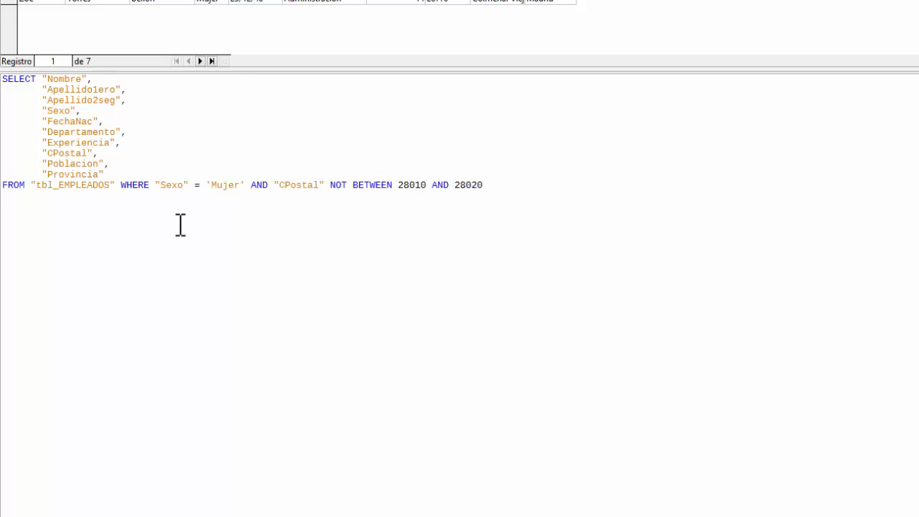
pyautogui.press('Return')
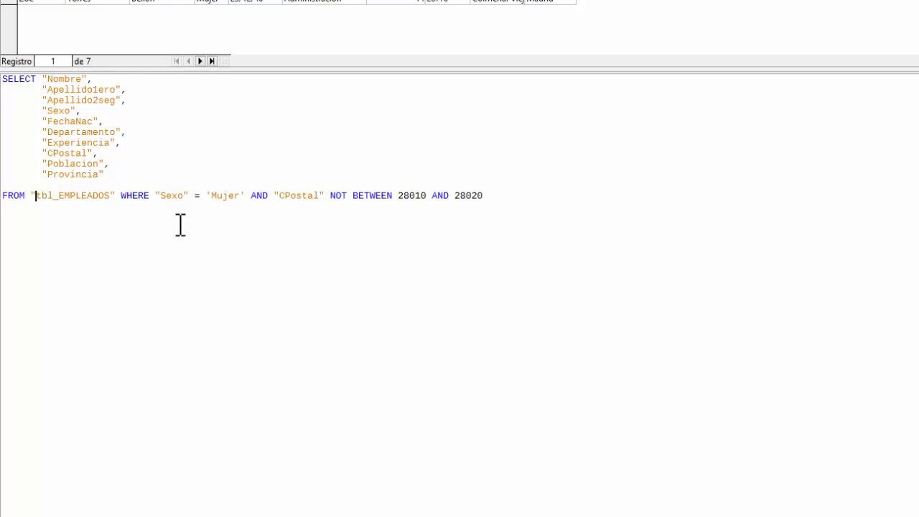
pyautogui.press('Delete')
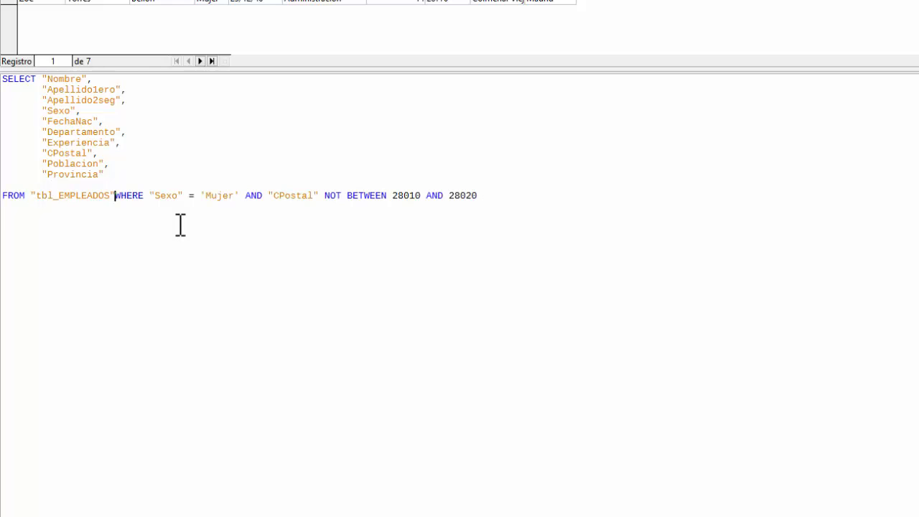
pyautogui.press('Return')
pyautogui.press('Return')
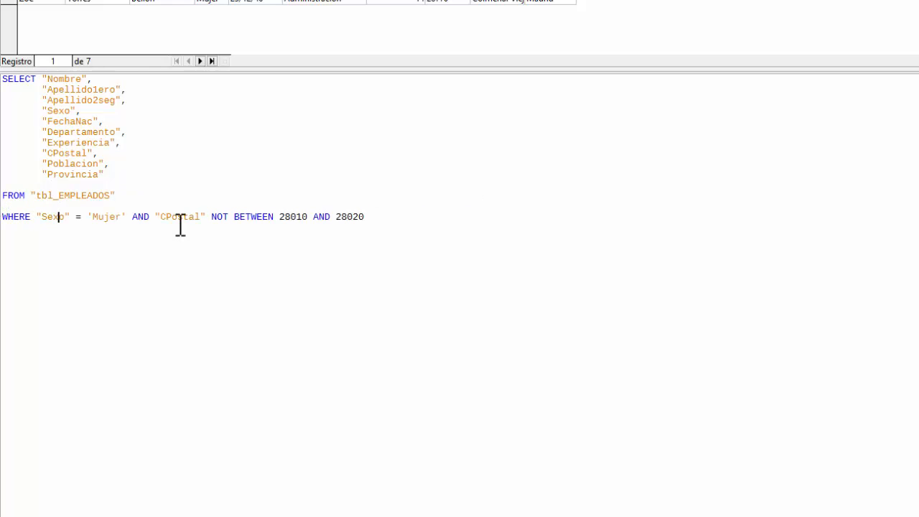
# - Move the AND "CPostal" condition onto its own line below the Sexo condition, separated by a blank line
pyautogui.press('Right')
pyautogui.press('Right')
pyautogui.press('Right')
pyautogui.press('Right')
pyautogui.press('Right')
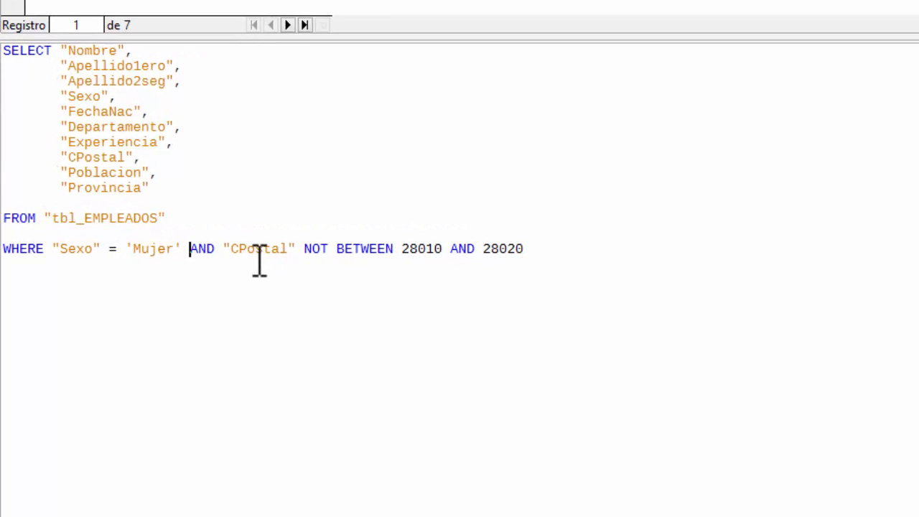
pyautogui.press('Return')
pyautogui.press('Return')
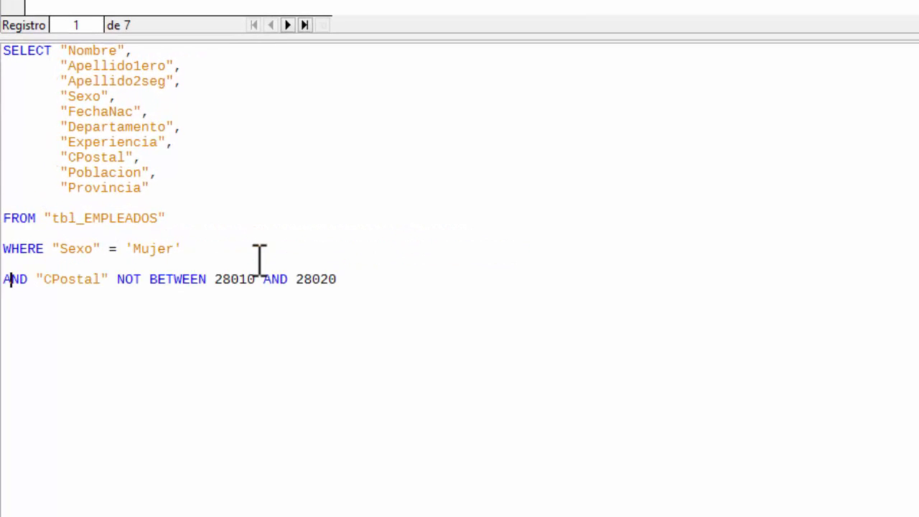
# - Move the NOT BETWEEN 28010 AND 28020 range onto its own line below "CPostal", separated by a blank line
pyautogui.press('Delete')
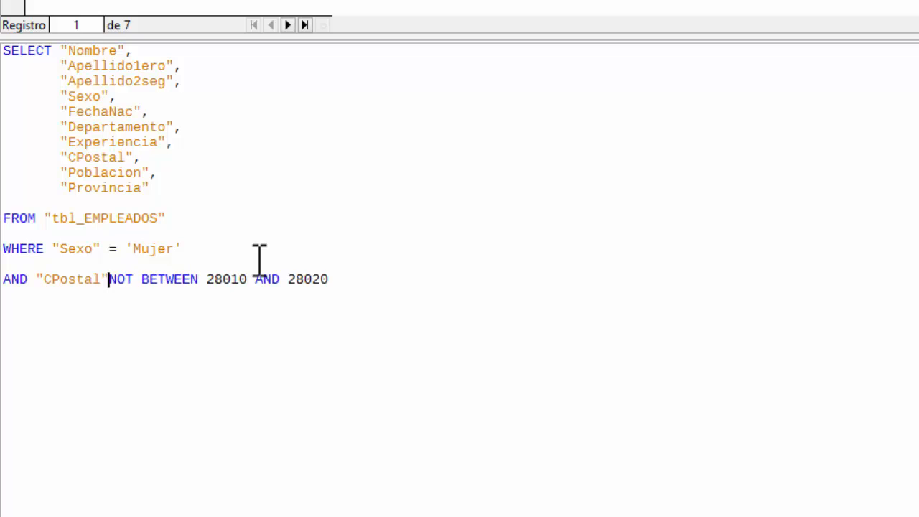
pyautogui.press('Return')
pyautogui.press('Return')
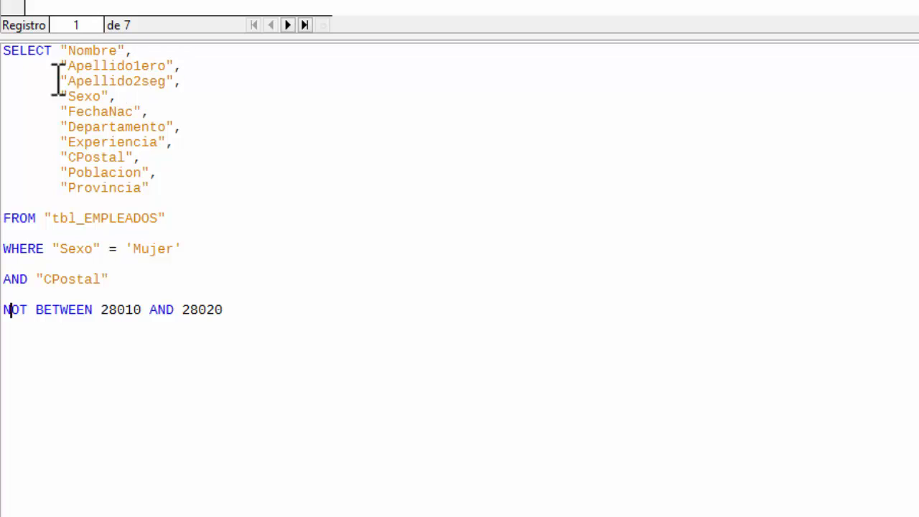
# - Examine the SELECT field list and the FROM "tbl_EMPLEADOS" clause of the statement
pyautogui.click(4, 51)
pyautogui.moveTo(32, 68); pyautogui.dragTo(179, 194)
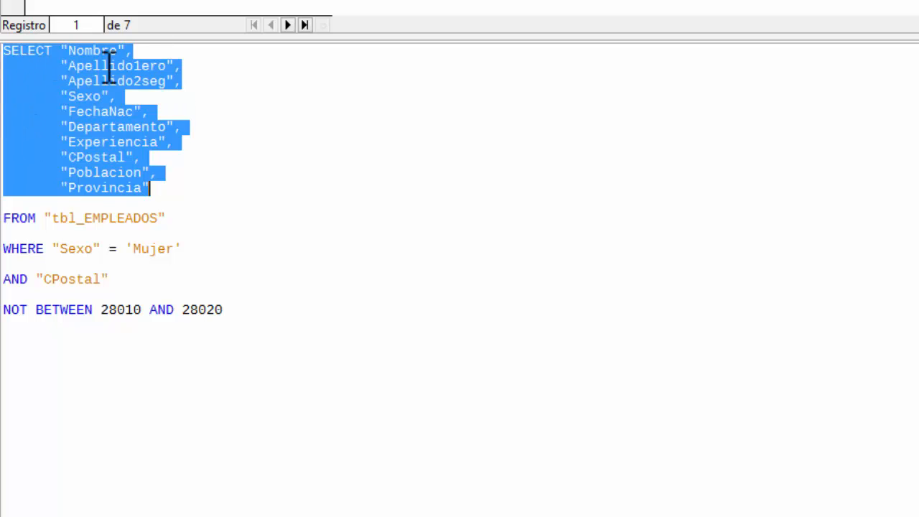
pyautogui.click(151, 191)
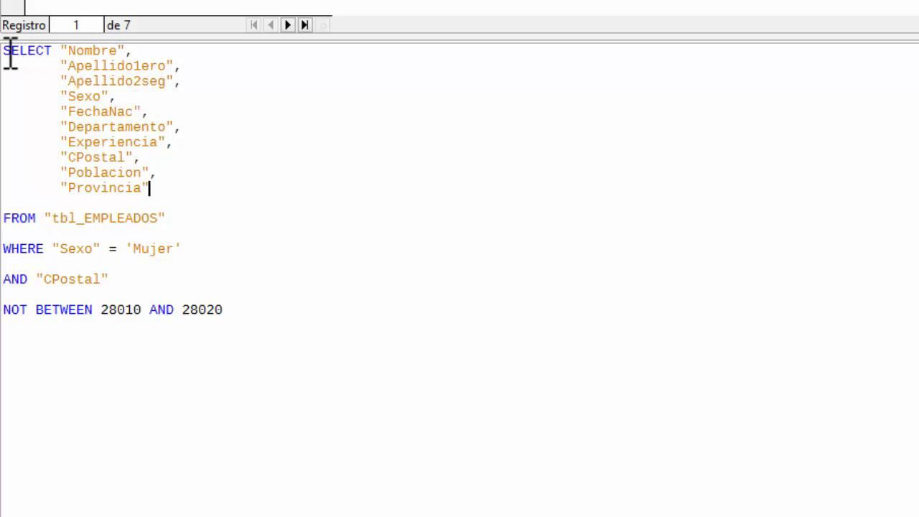
pyautogui.moveTo(5, 52); pyautogui.dragTo(180, 194)
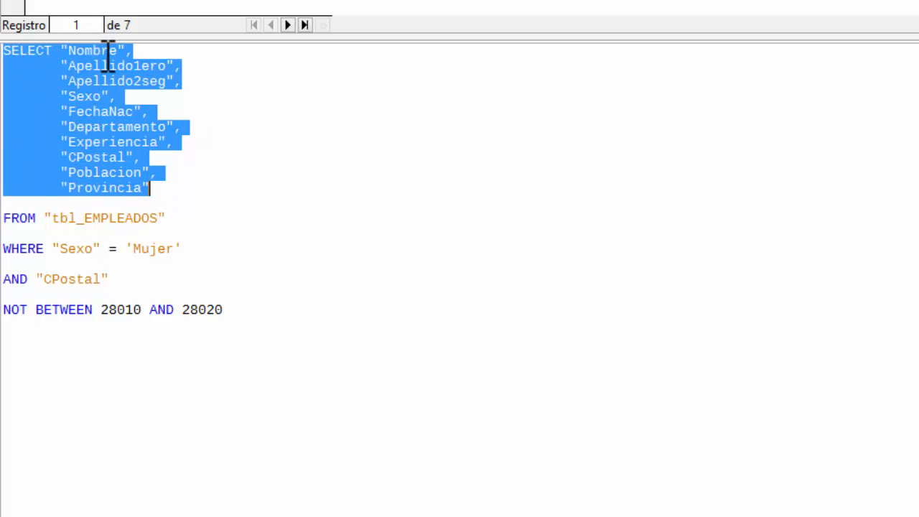
pyautogui.moveTo(4, 218); pyautogui.dragTo(185, 219)
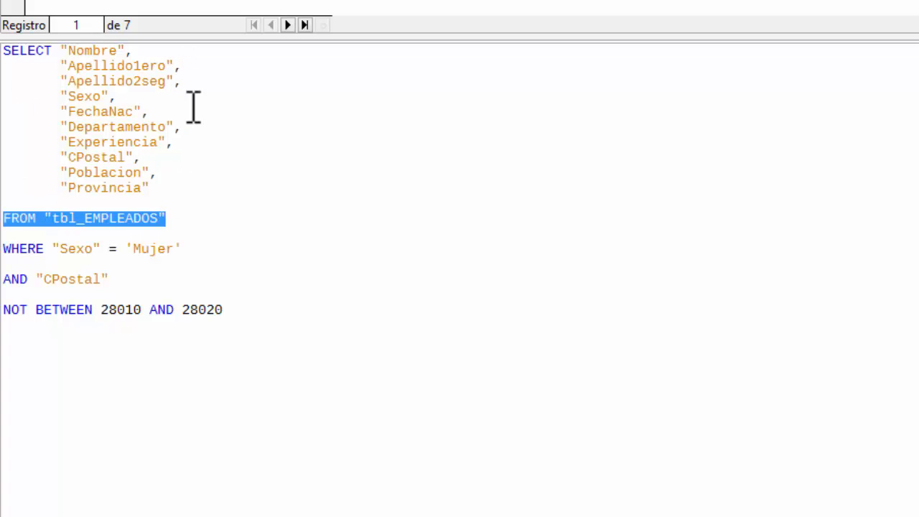
pyautogui.click(184, 218)
pyautogui.moveTo(175, 215); pyautogui.dragTo(3, 49)
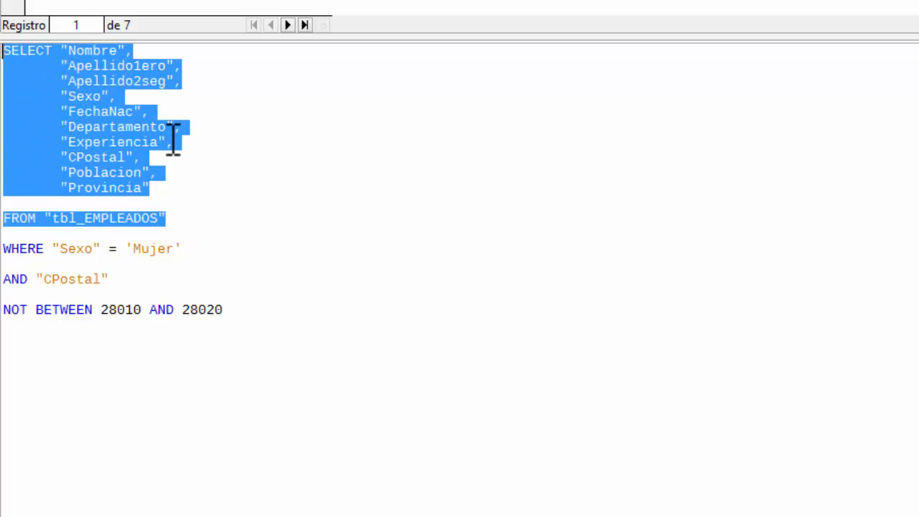
pyautogui.click(7, 235)
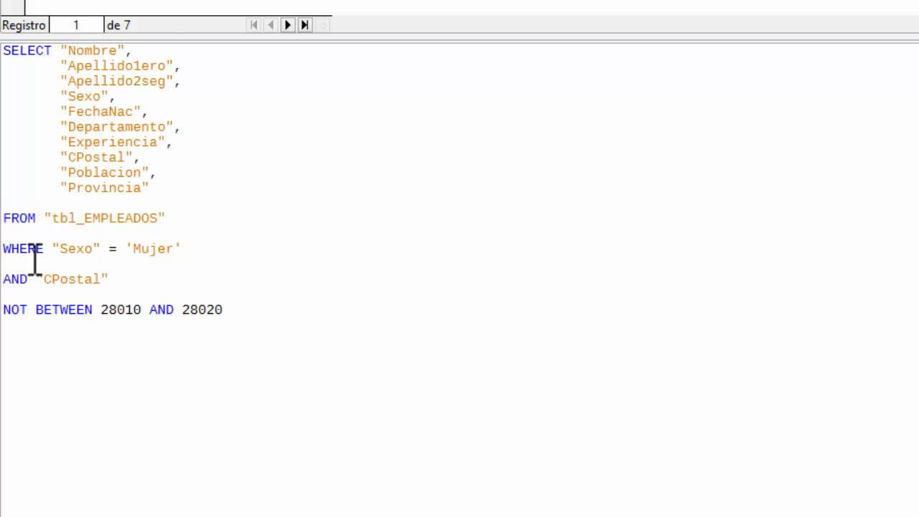
# - Compare the Sexo and CPostal fields in the WHERE and AND conditions with the same fields in the SELECT list
pyautogui.click(4, 249)
pyautogui.click(81, 249)
pyautogui.click(76, 97)
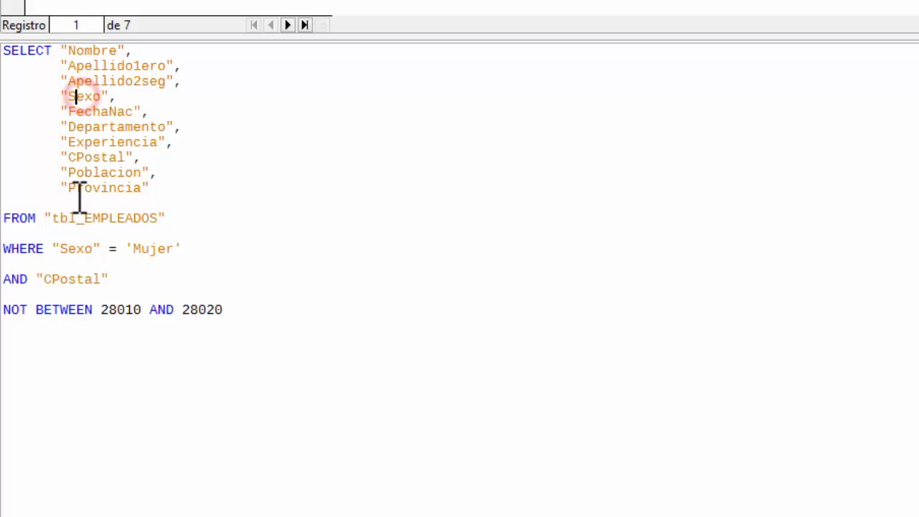
pyautogui.click(77, 98)
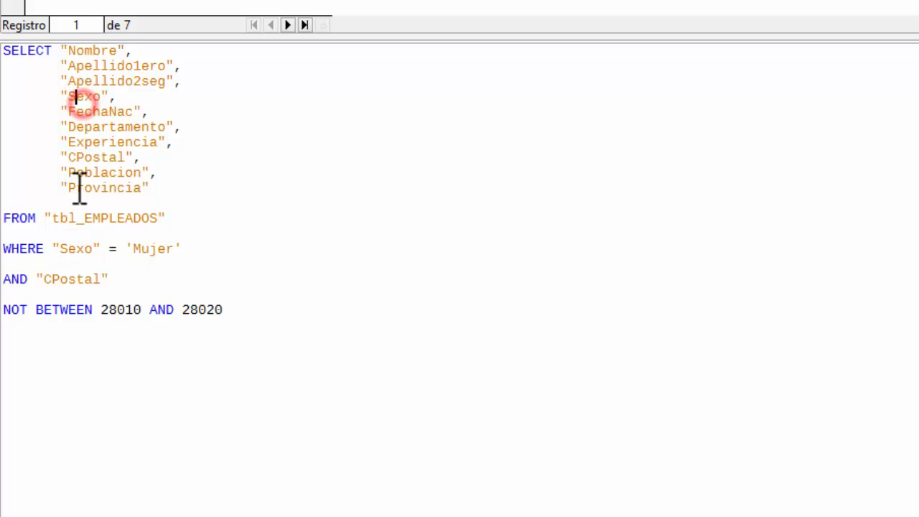
pyautogui.click(85, 247)
pyautogui.click(1, 243)
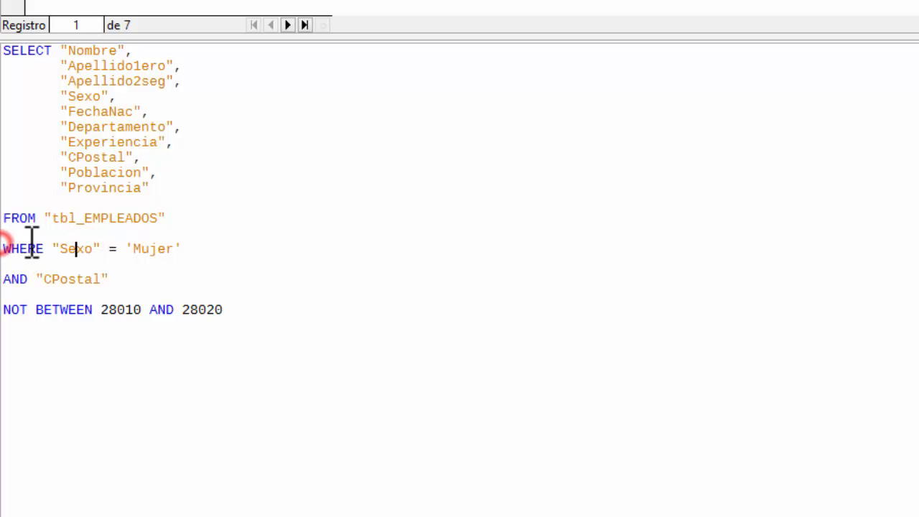
pyautogui.moveTo(5, 248); pyautogui.dragTo(50, 248)
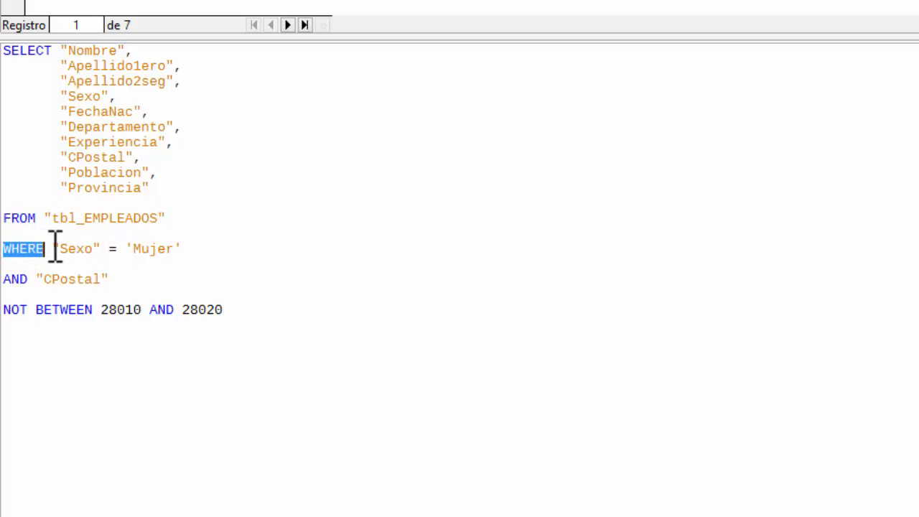
pyautogui.click(55, 248)
pyautogui.click(88, 94)
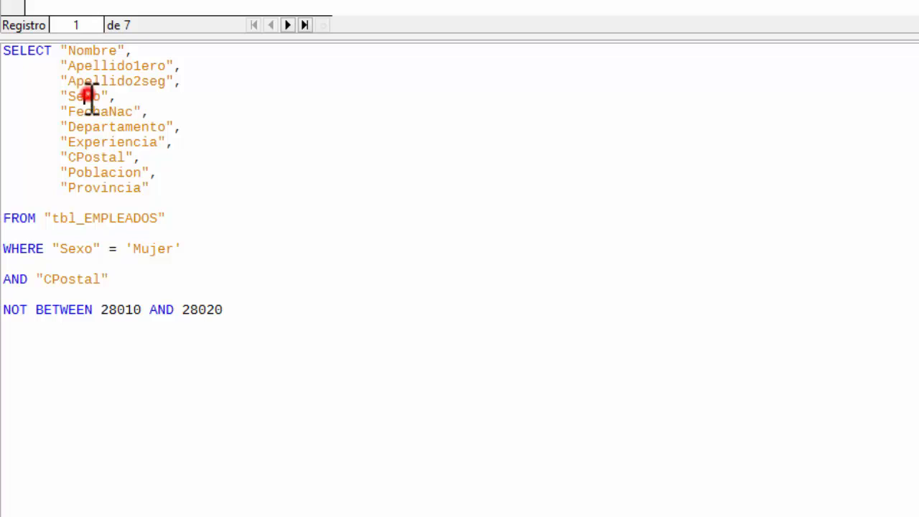
pyautogui.click(111, 250)
pyautogui.click(142, 248)
pyautogui.click(14, 279)
pyautogui.click(43, 280)
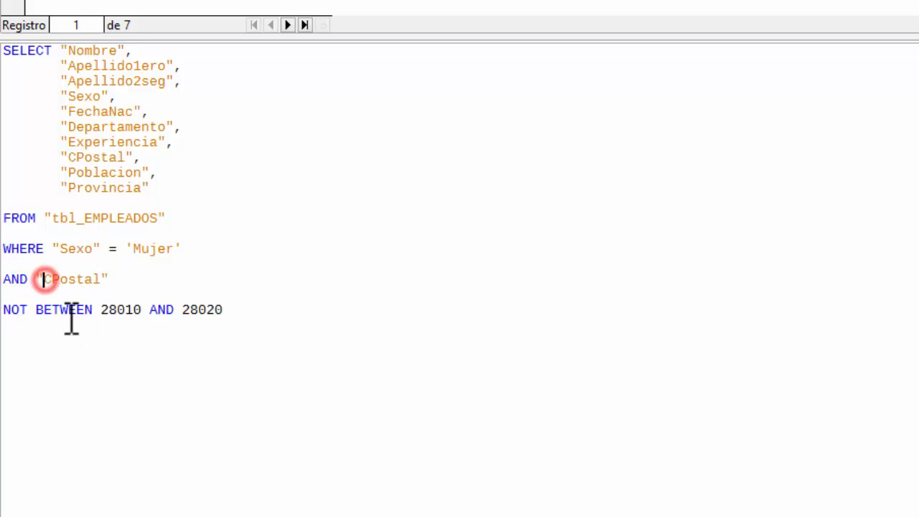
pyautogui.click(105, 157)
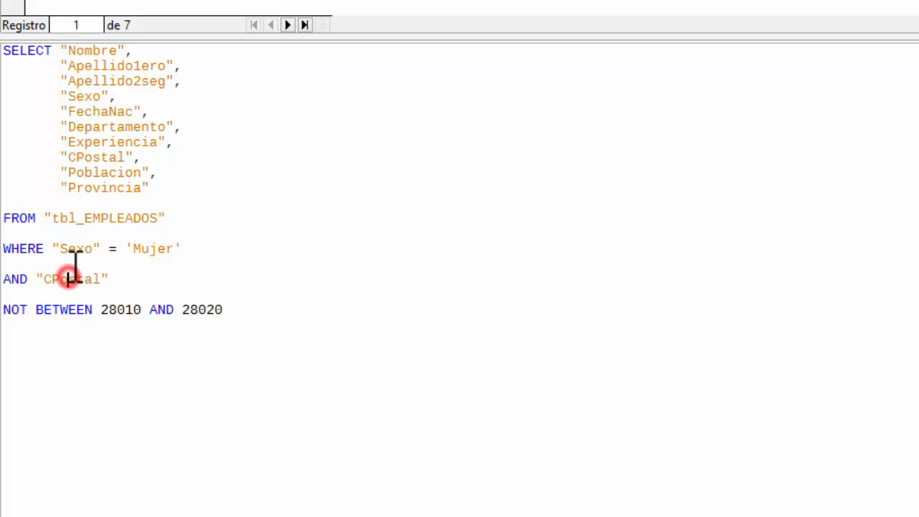
pyautogui.click(105, 149)
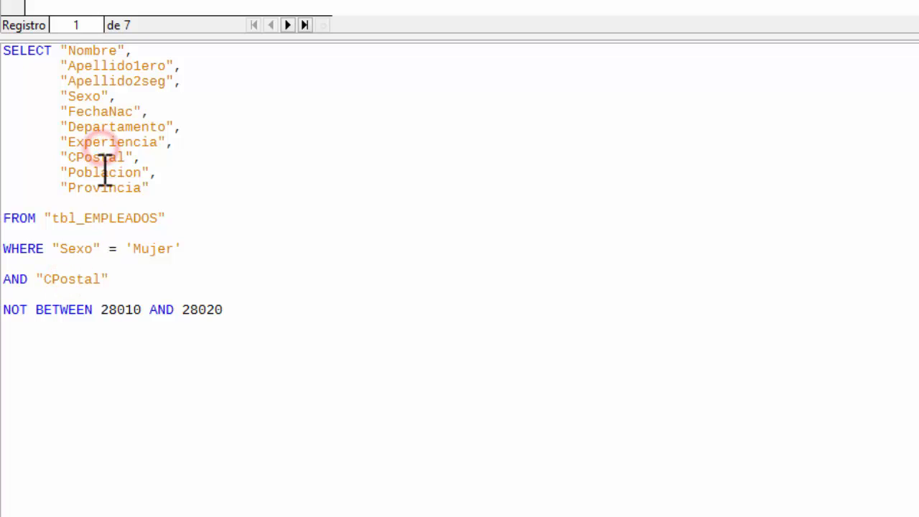
# - Rejoin the NOT BETWEEN 28010 AND 28020 range to the AND "CPostal" line
pyautogui.click(138, 277)
pyautogui.press('Delete')
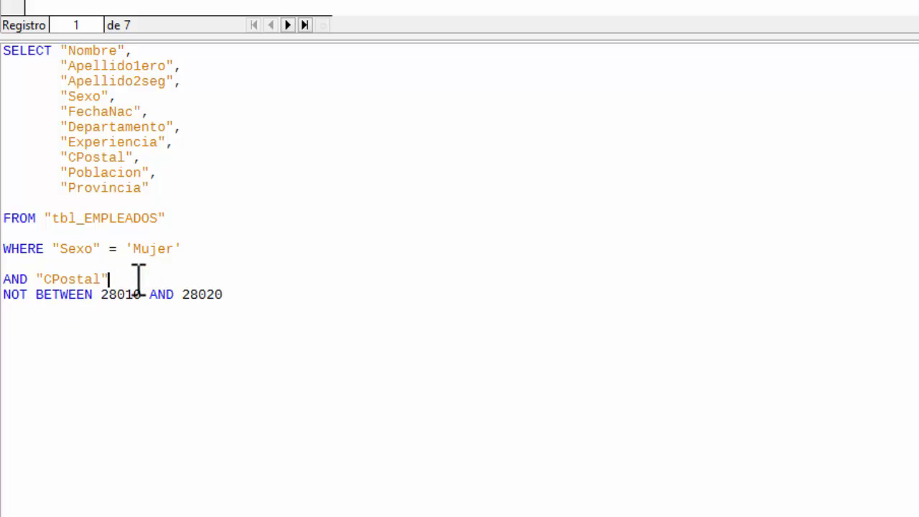
pyautogui.press('Delete')
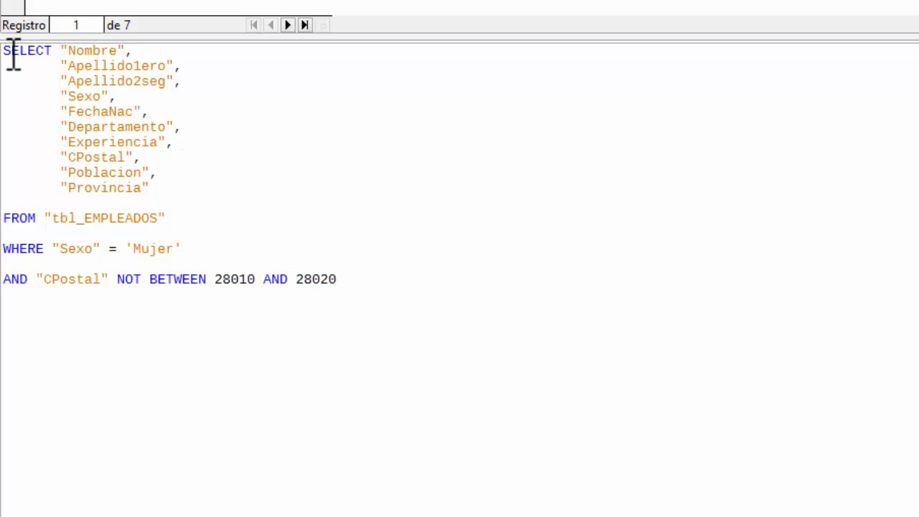
# - Review the complete statement from the SELECT list through the AND "CPostal" NOT BETWEEN condition
pyautogui.moveTo(3, 52); pyautogui.dragTo(189, 246)
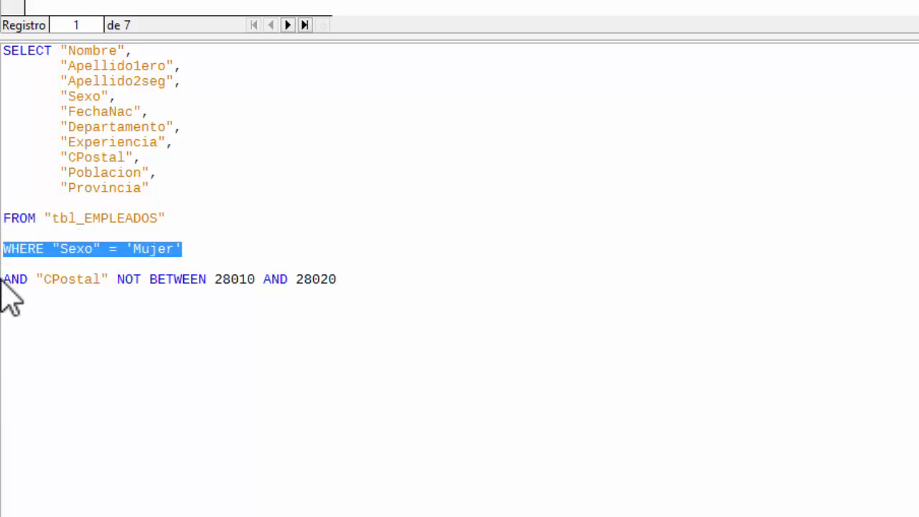
pyautogui.moveTo(6, 277); pyautogui.dragTo(340, 279)
pyautogui.click(346, 156)
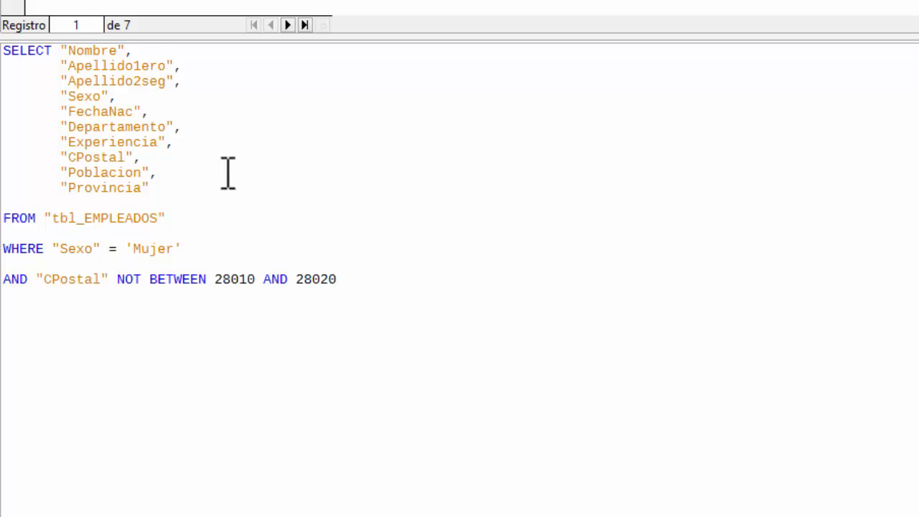
# - Toggle the query between SQL view and design view, ending in design view
pyautogui.click(189, 45)
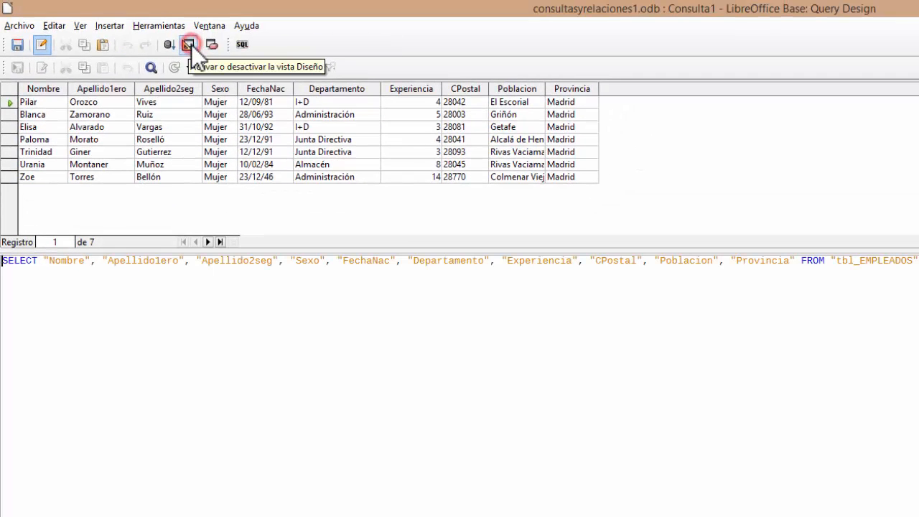
pyautogui.click(189, 44)
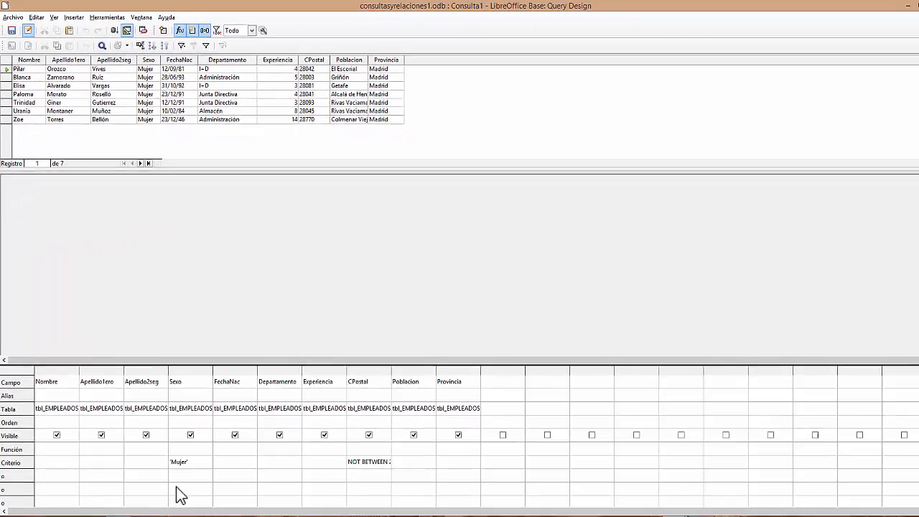
pyautogui.click(123, 30)
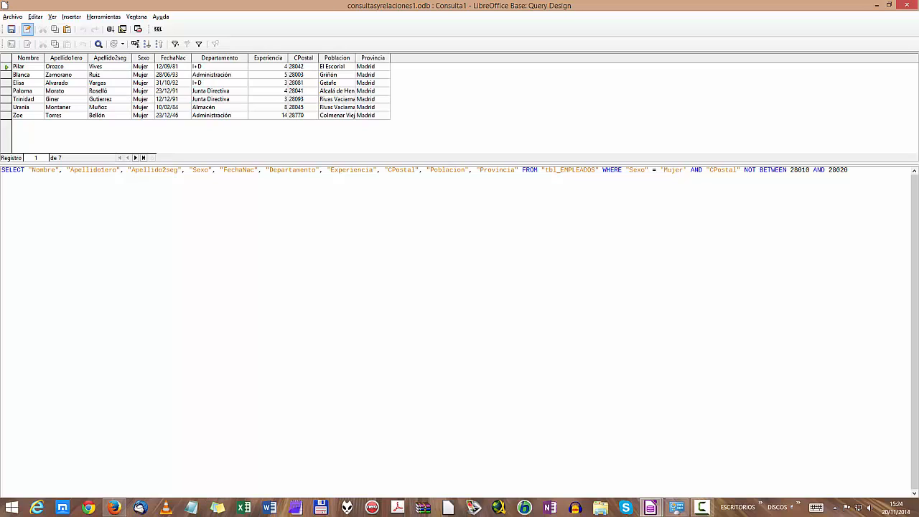
pyautogui.click(122, 29)
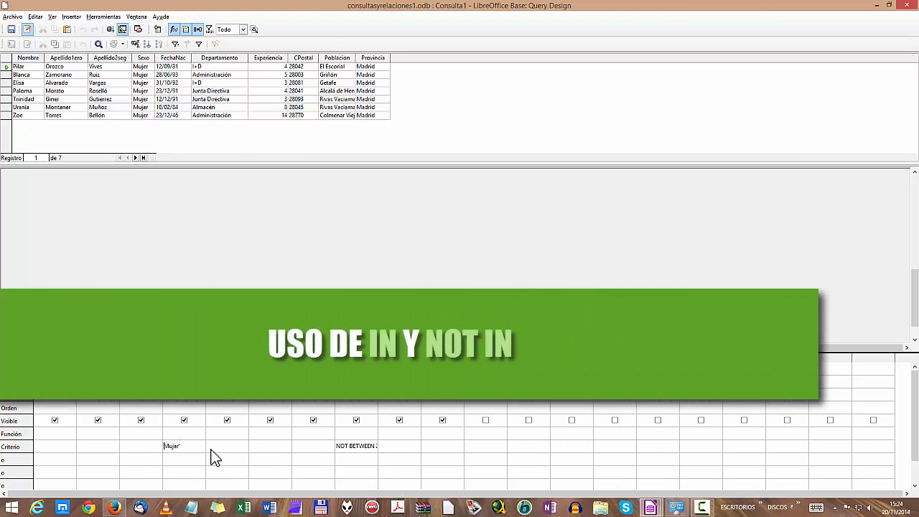
# - Clear the Sexo and CPostal criteria, and widen the Experiencia and Nombre columns of the design grid
pyautogui.press('BackSpace')
pyautogui.press('BackSpace')
pyautogui.press('BackSpace')
pyautogui.press('BackSpace')
pyautogui.press('BackSpace')
pyautogui.press('BackSpace')
pyautogui.press('BackSpace')
pyautogui.click(344, 448)
pyautogui.moveTo(335, 404); pyautogui.dragTo(353, 404)
pyautogui.click(322, 447)
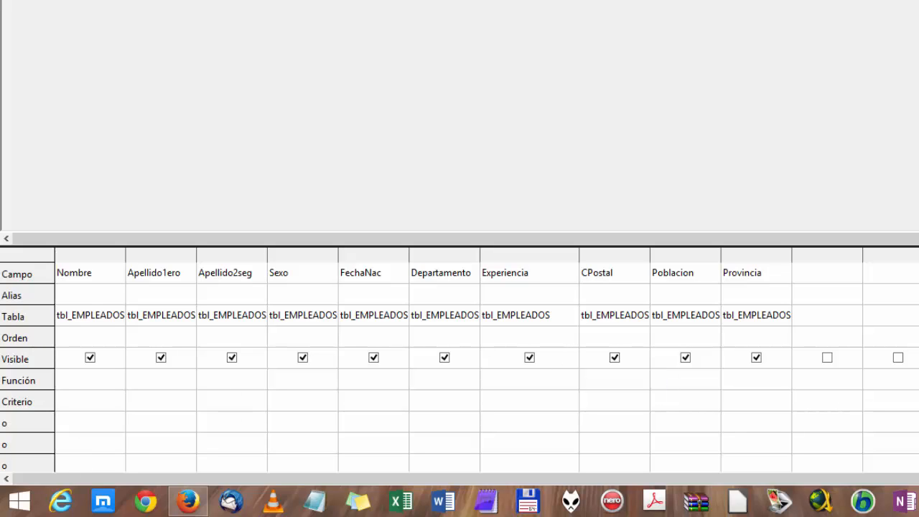
pyautogui.click(143, 258)
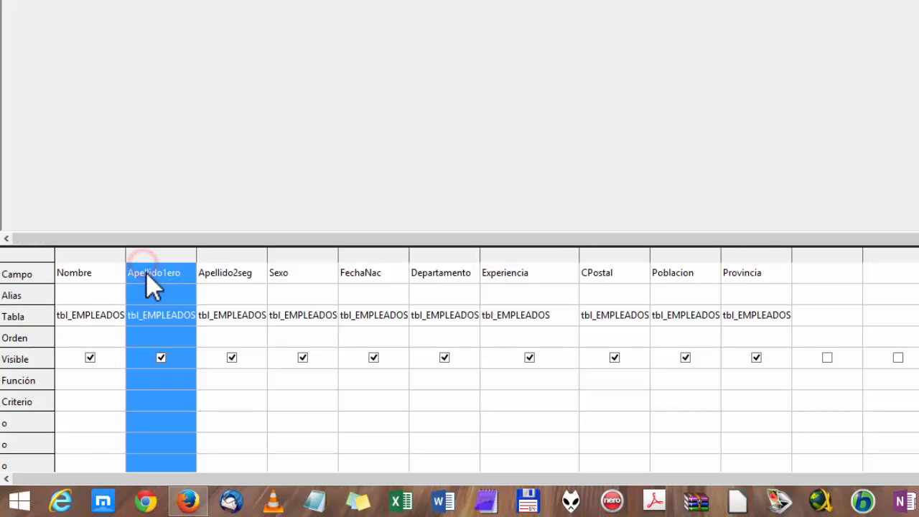
pyautogui.moveTo(126, 256); pyautogui.dragTo(164, 257)
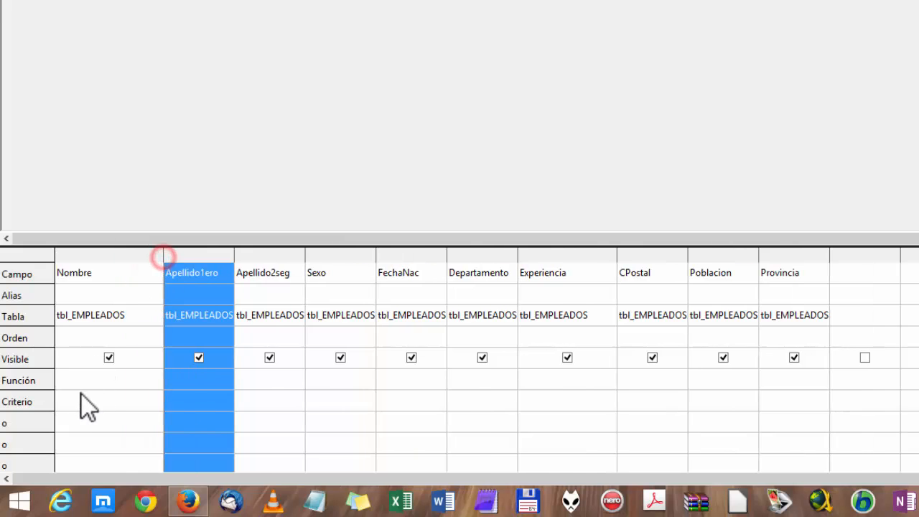
# - Set the Nombre criterion to an IN list of two quoted first names separated by a semicolon, and run the query
pyautogui.click(77, 382)
pyautogui.click(76, 401)
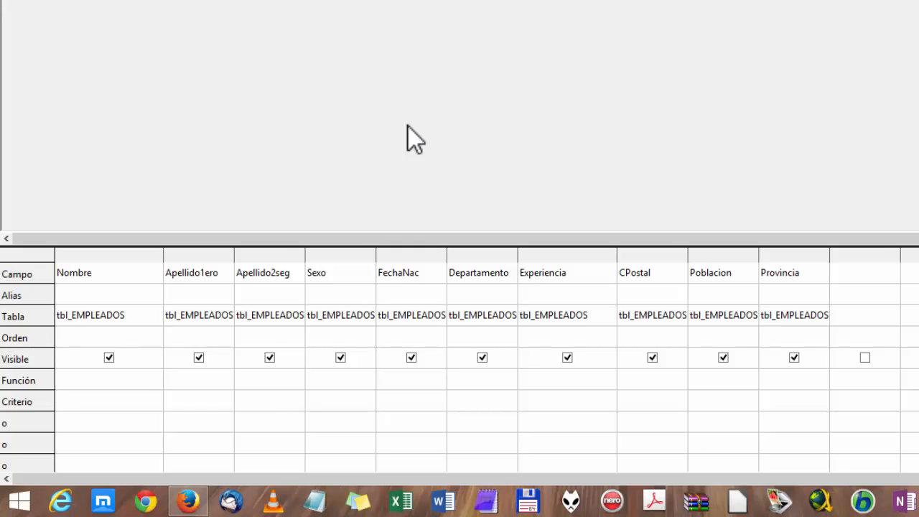
pyautogui.write('in')
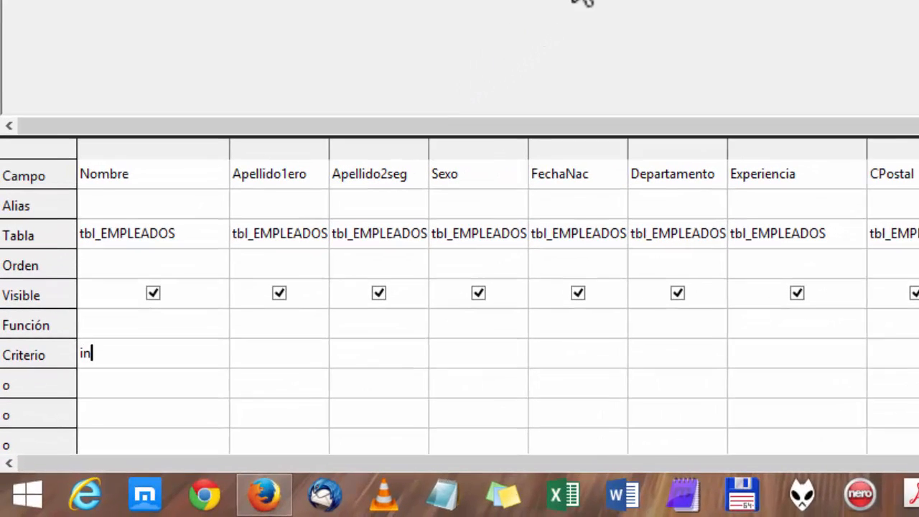
pyautogui.press('BackSpace')
pyautogui.press('BackSpace')
pyautogui.write('IN ')
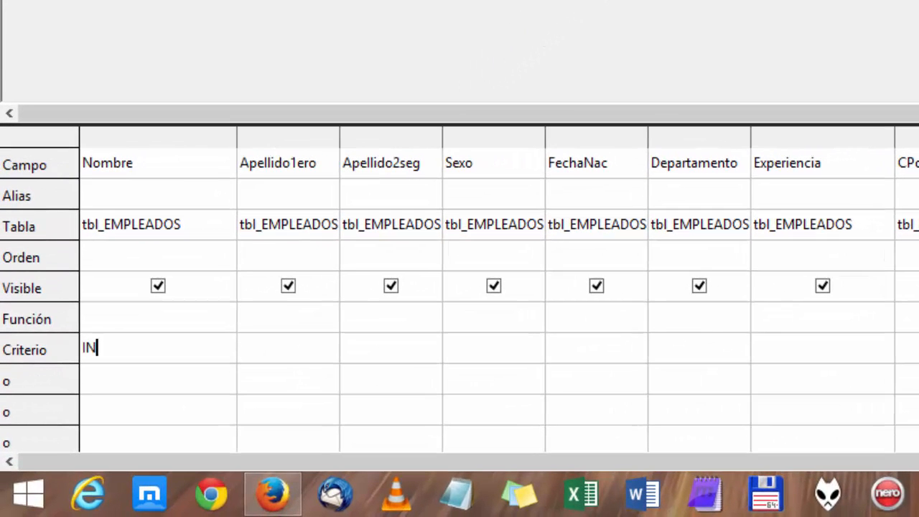
pyautogui.write("('Juan'; '")
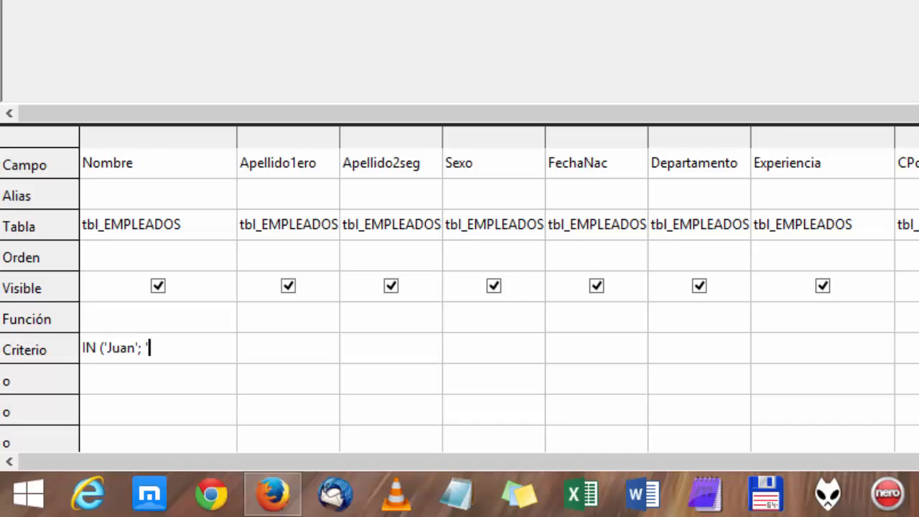
pyautogui.write('Javie')
pyautogui.press('BackSpace')
pyautogui.write("ier')")
pyautogui.press('Return')
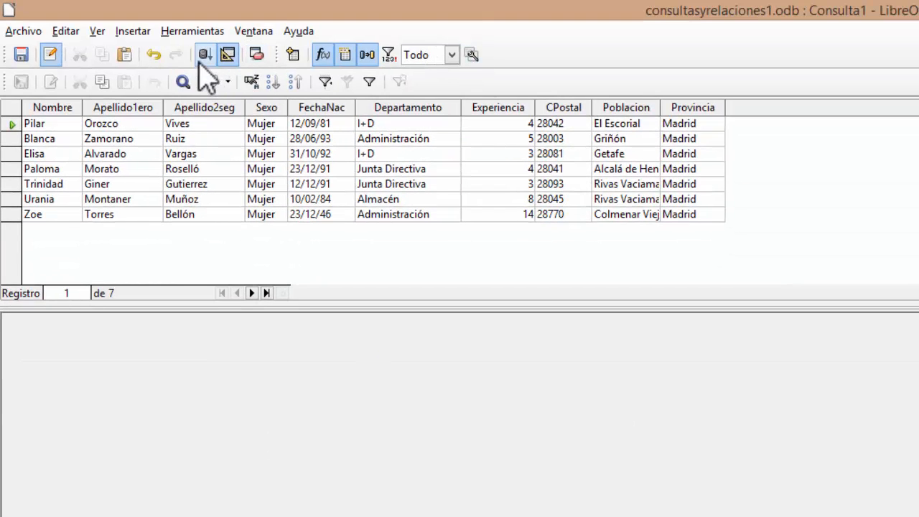
pyautogui.click(205, 58)
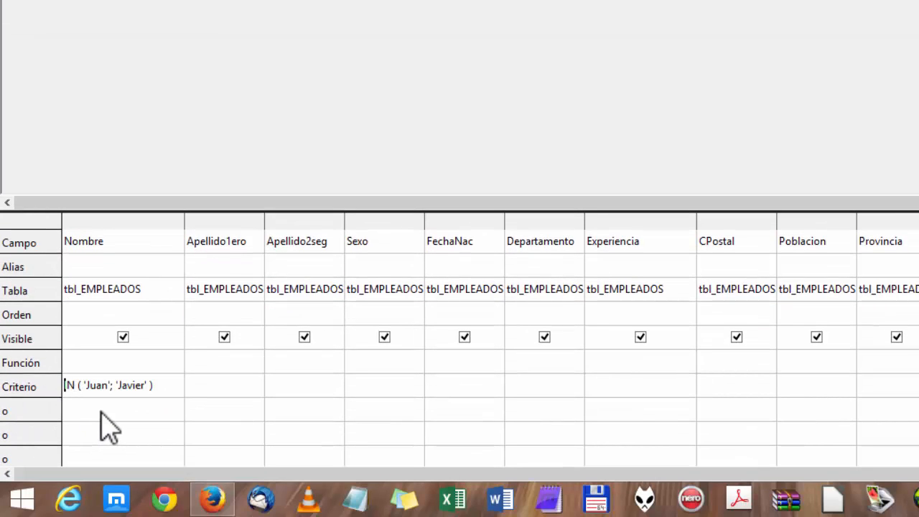
# - Change the Nombre criterion from IN to NOT IN, keeping the same list of two first names
pyautogui.write('not')
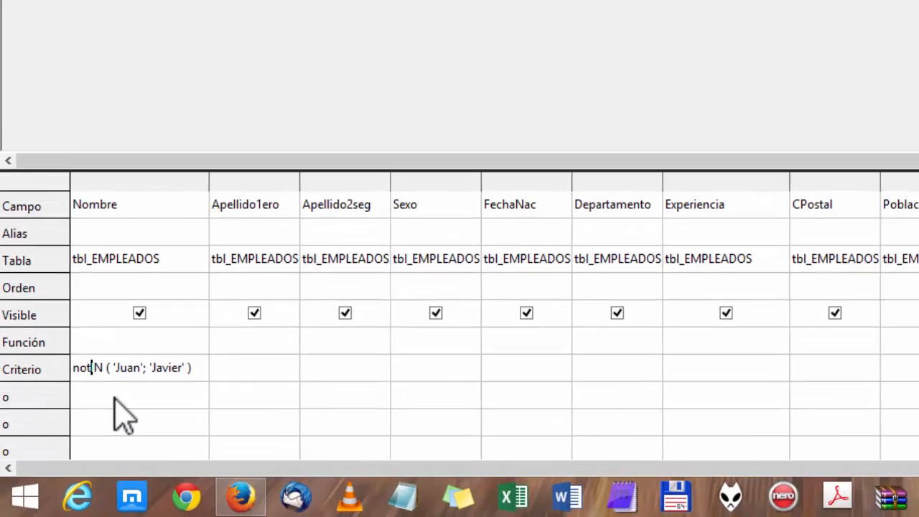
pyautogui.press('BackSpace')
pyautogui.press('BackSpace')
pyautogui.press('BackSpace')
pyautogui.press('BackSpace')
pyautogui.write('NT')
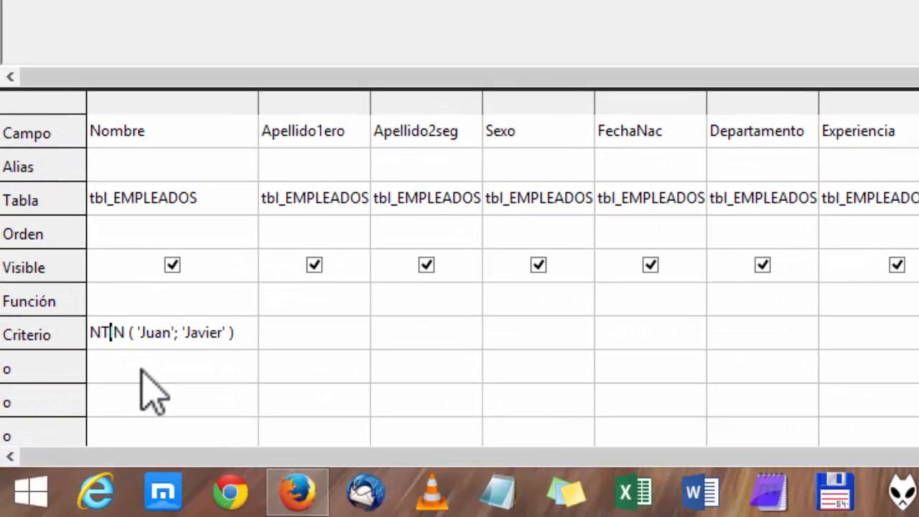
pyautogui.press('BackSpace')
pyautogui.write('OT')
pyautogui.press('End')
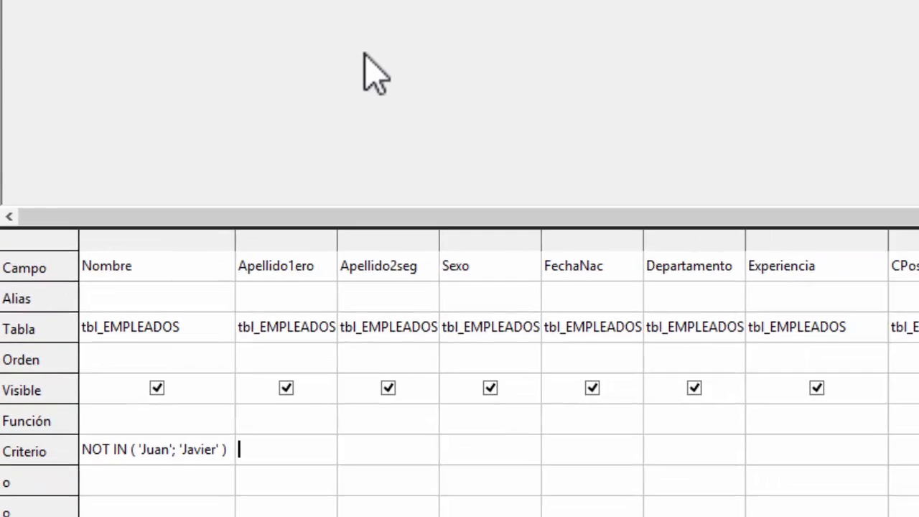
# - Run the query with the NOT IN name criterion and look through the returned employee records
pyautogui.press('F5')
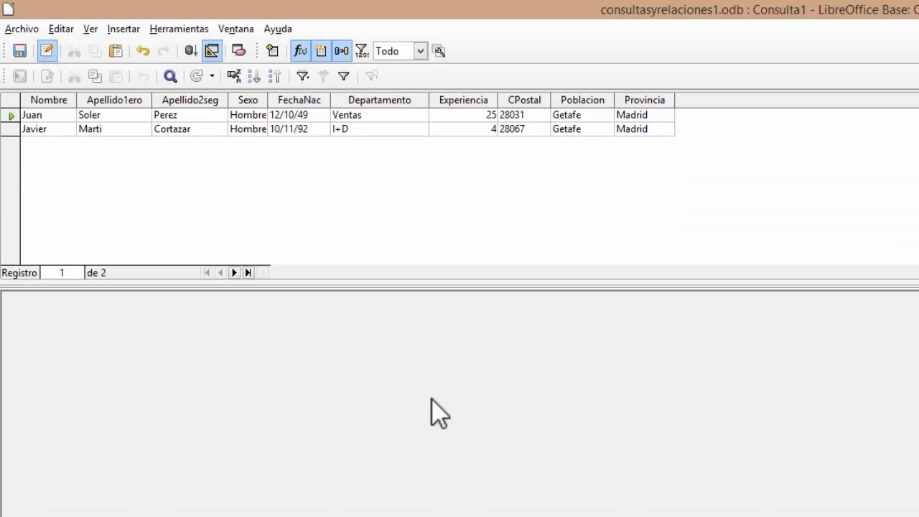
pyautogui.click(190, 50)
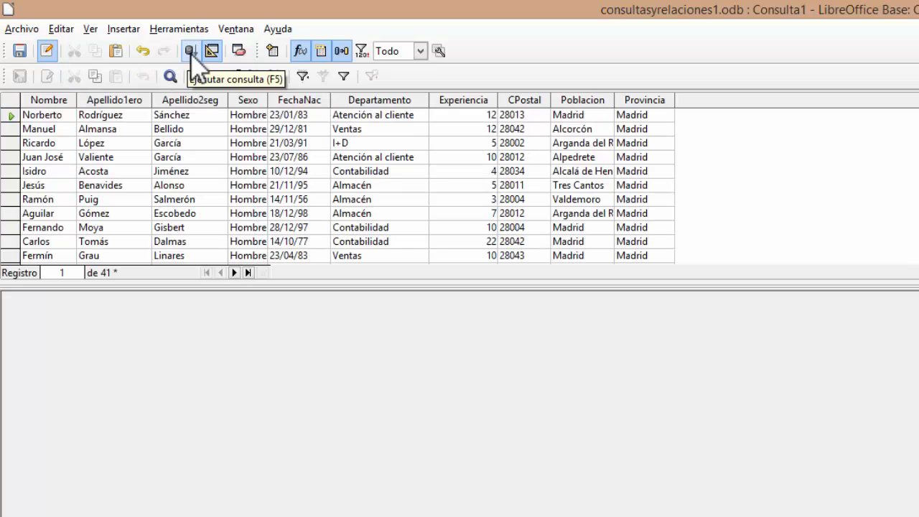
pyautogui.scroll(-4, 388, 204)
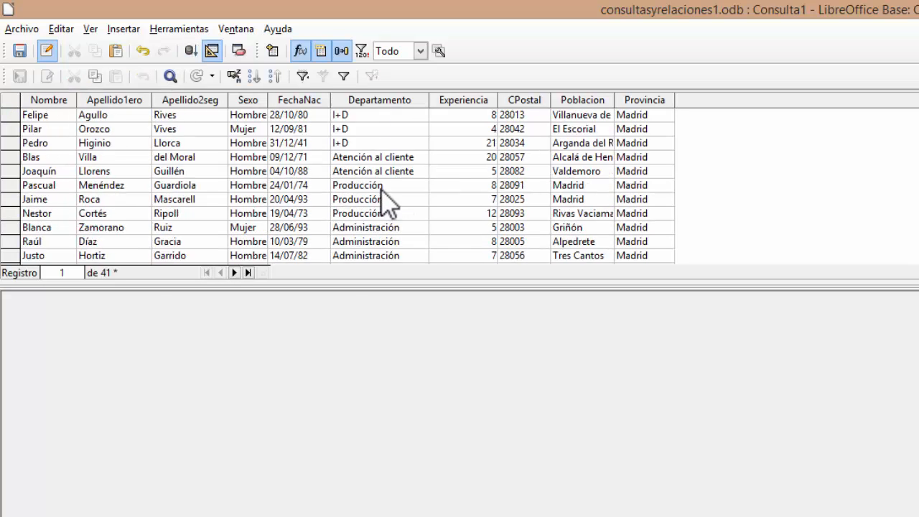
pyautogui.scroll(-4, 388, 204)
pyautogui.scroll(8, 387, 205)
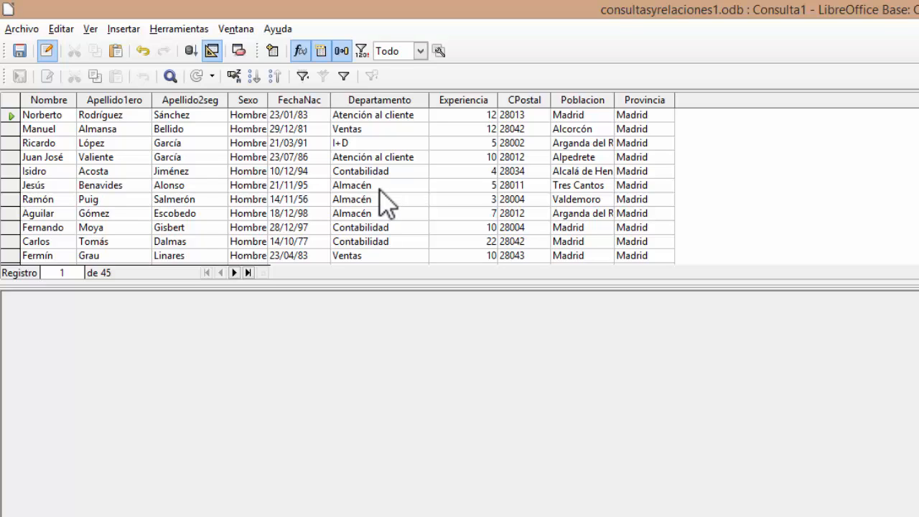
pyautogui.click(28, 158)
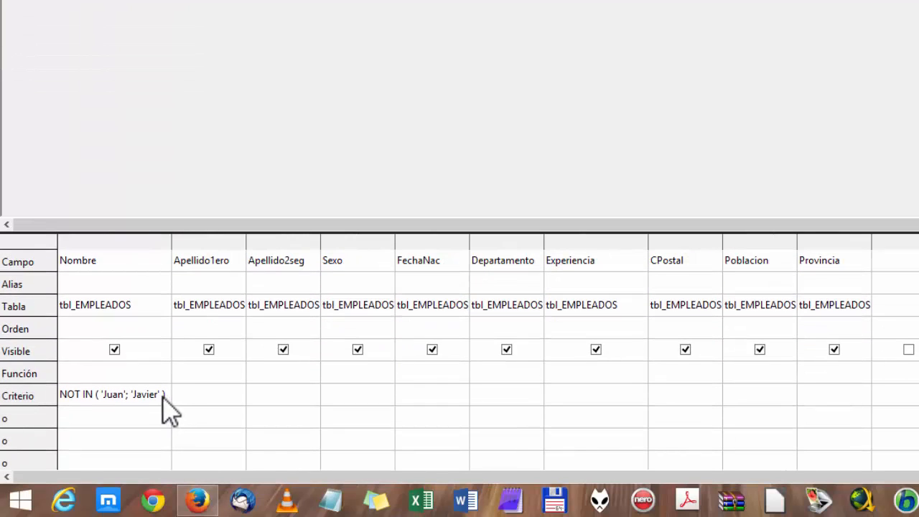
# - Clear the NOT IN criterion from the Nombre column
pyautogui.click(163, 395)
pyautogui.press('BackSpace')
pyautogui.press('BackSpace')
pyautogui.press('BackSpace')
pyautogui.press('BackSpace')
pyautogui.press('BackSpace')
pyautogui.press('BackSpace')
pyautogui.press('BackSpace')
pyautogui.press('BackSpace')
pyautogui.press('BackSpace')
pyautogui.press('BackSpace')
pyautogui.press('BackSpace')
pyautogui.press('BackSpace')
pyautogui.press('BackSpace')
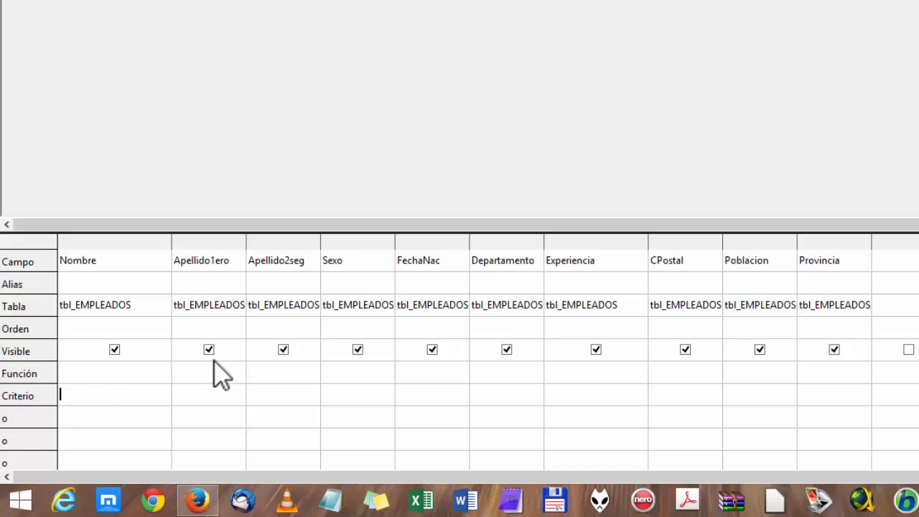
pyautogui.press('Tab')
# - Set the Experiencia criterion to IN ( 5; 10 ) and run the query
pyautogui.click(563, 396)
pyautogui.write('IN ( 5; 10 )')
pyautogui.press('Tab')
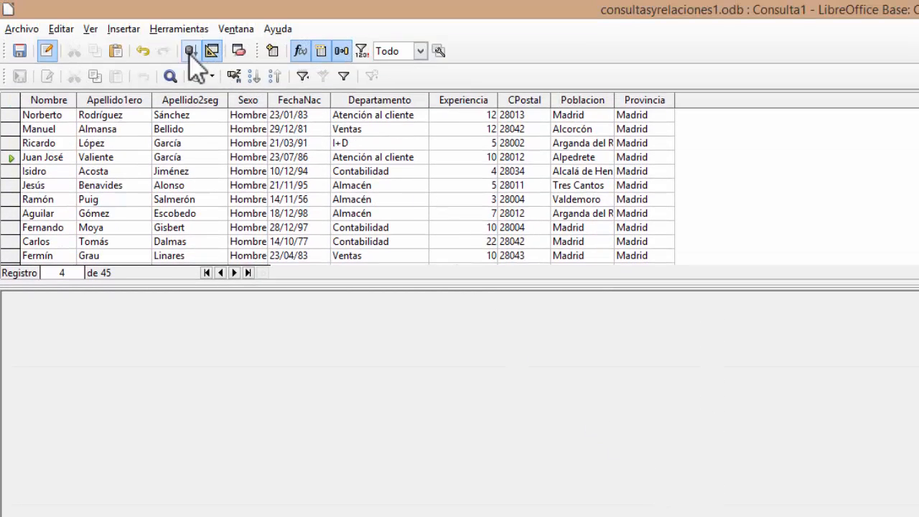
pyautogui.click(193, 52)
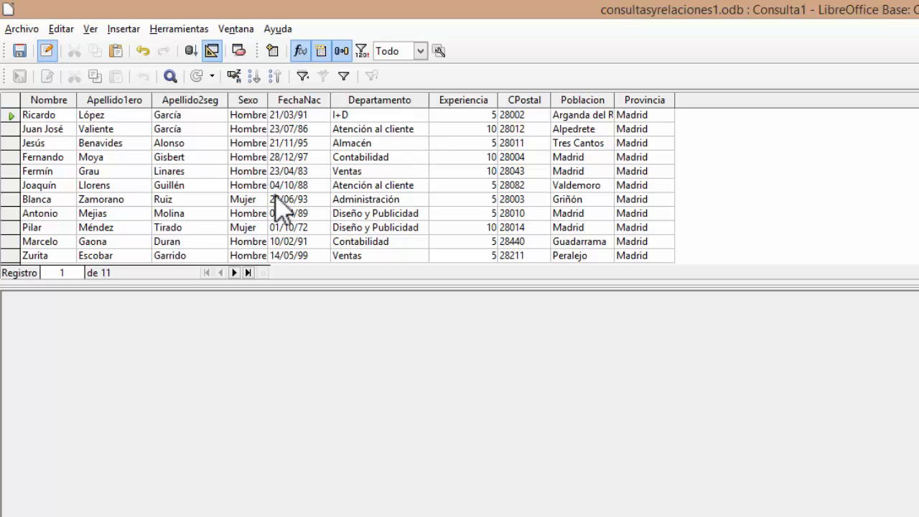
# - Check the Experiencia values of the returned records against the IN list
pyautogui.click(307, 202)
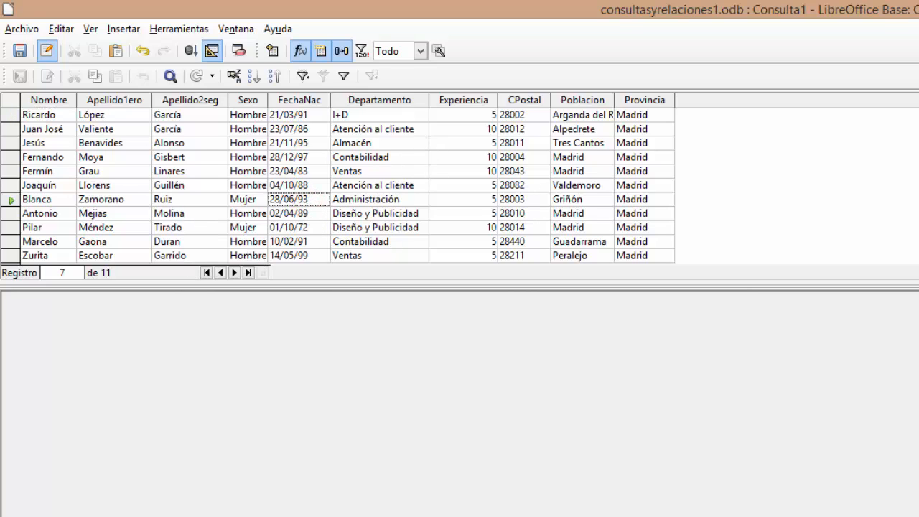
pyautogui.click(11, 256)
pyautogui.click(25, 130)
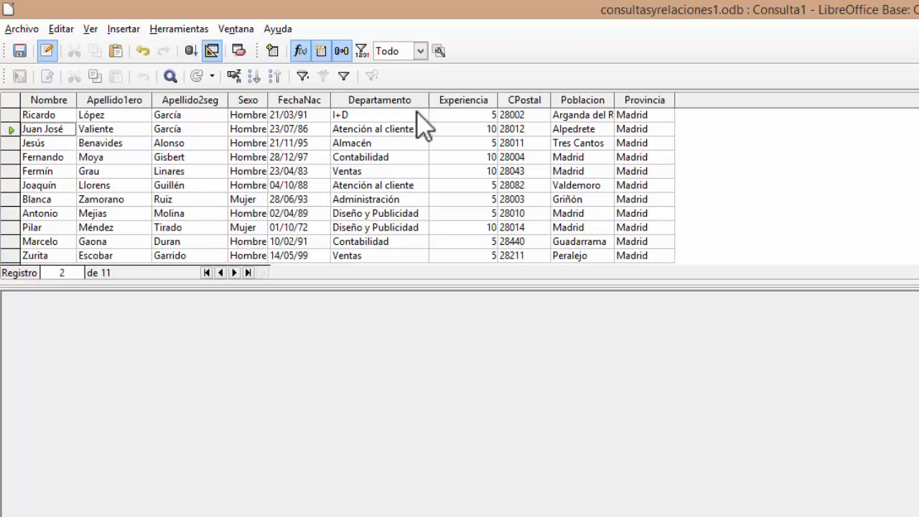
pyautogui.click(474, 131)
pyautogui.click(467, 144)
pyautogui.click(456, 158)
pyautogui.click(453, 185)
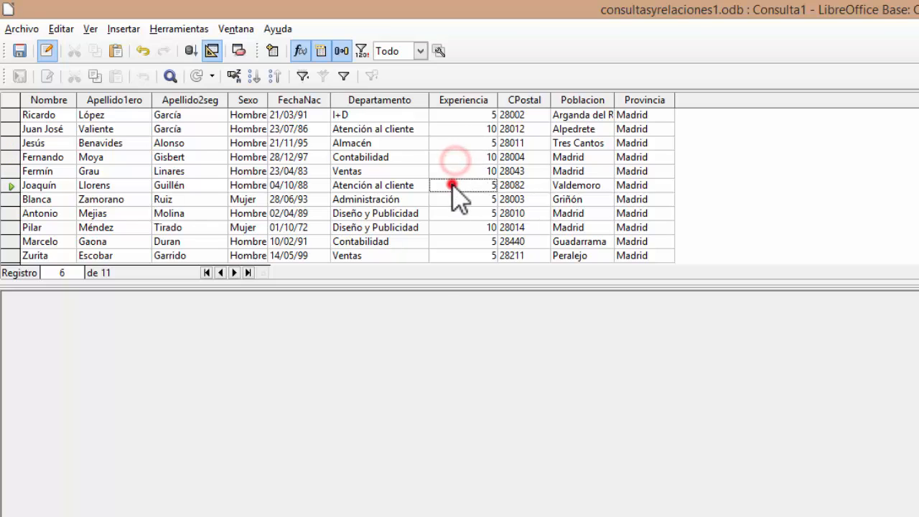
pyautogui.click(443, 244)
pyautogui.click(467, 146)
pyautogui.click(468, 131)
pyautogui.click(447, 213)
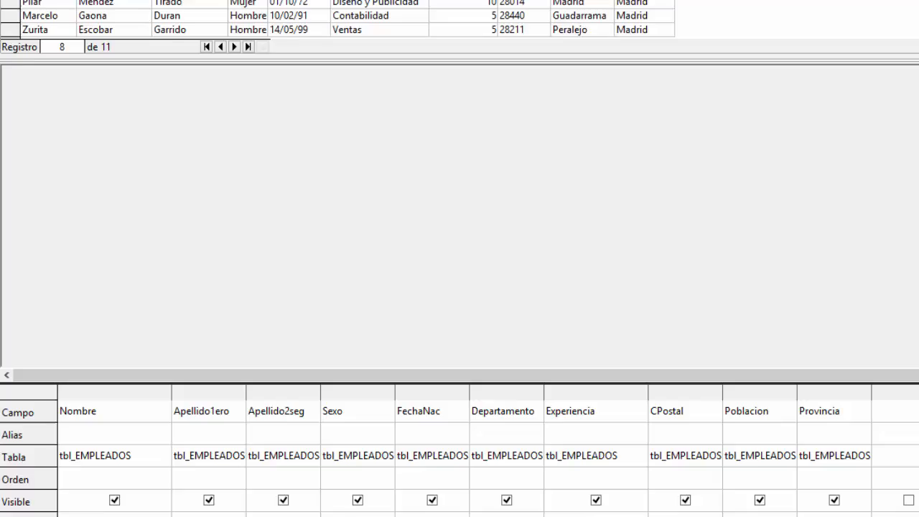
# - Change the Experiencia criterion to NOT IN ( 5; 10 ), run the query and look through the Experiencia values of the returned records
pyautogui.click(547, 400)
pyautogui.write('NOT IN ( 5; 10')
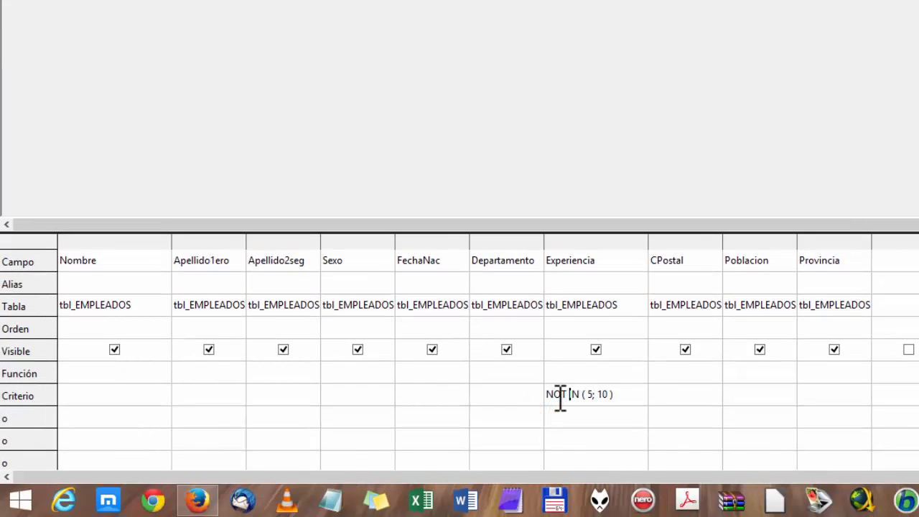
pyautogui.press('Tab')
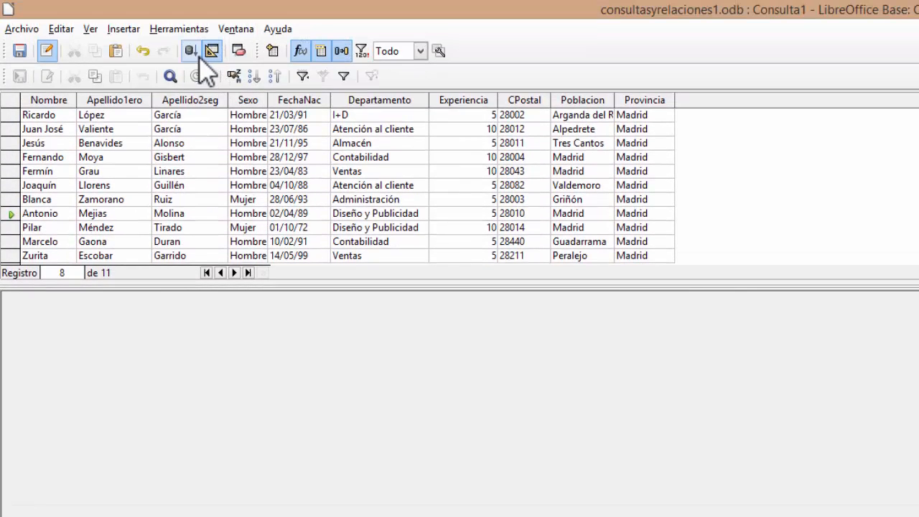
pyautogui.click(195, 54)
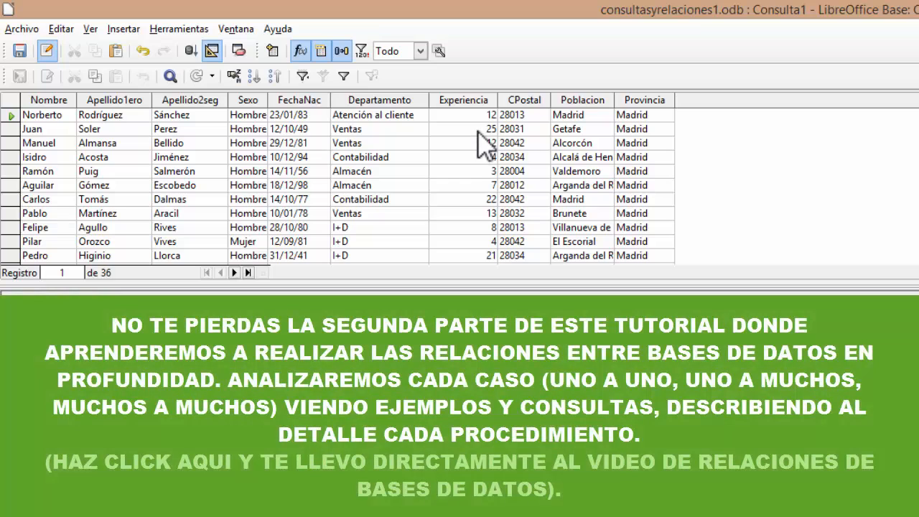
pyautogui.click(478, 130)
pyautogui.click(472, 158)
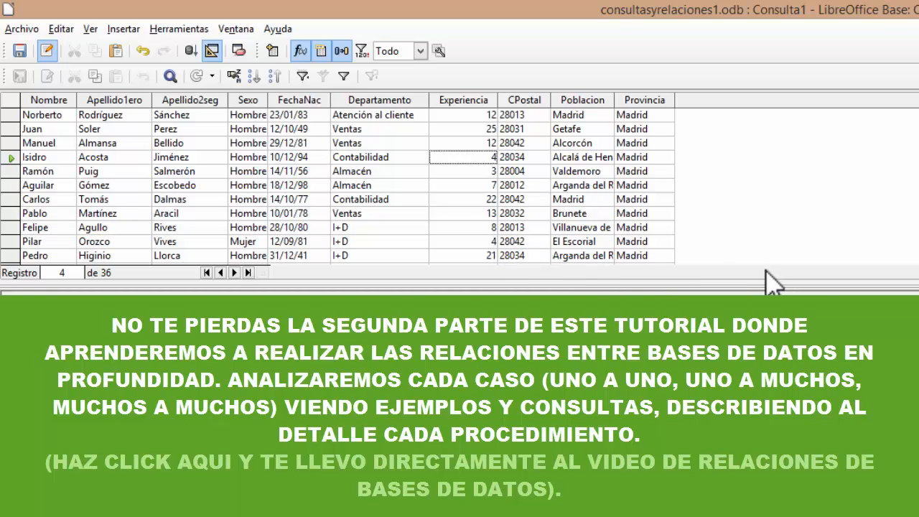
pyautogui.scroll(-8, 546, 176)
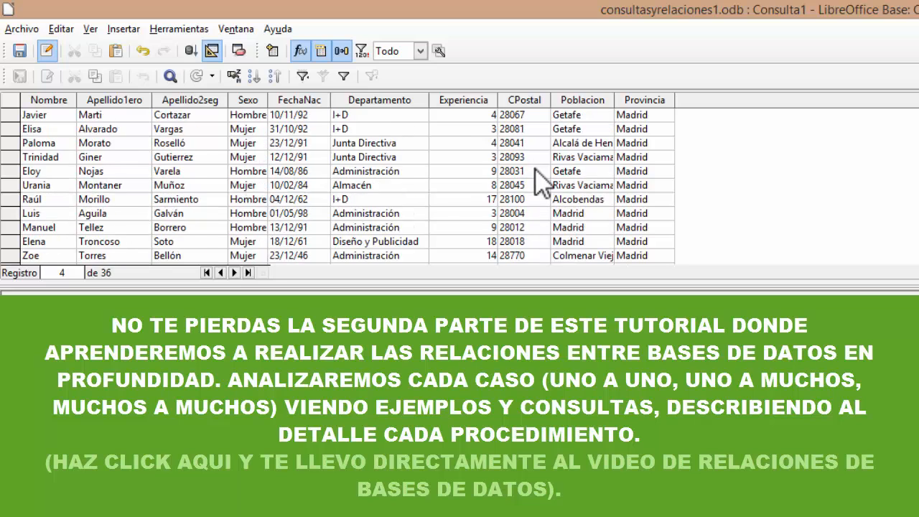
pyautogui.scroll(8, 550, 187)
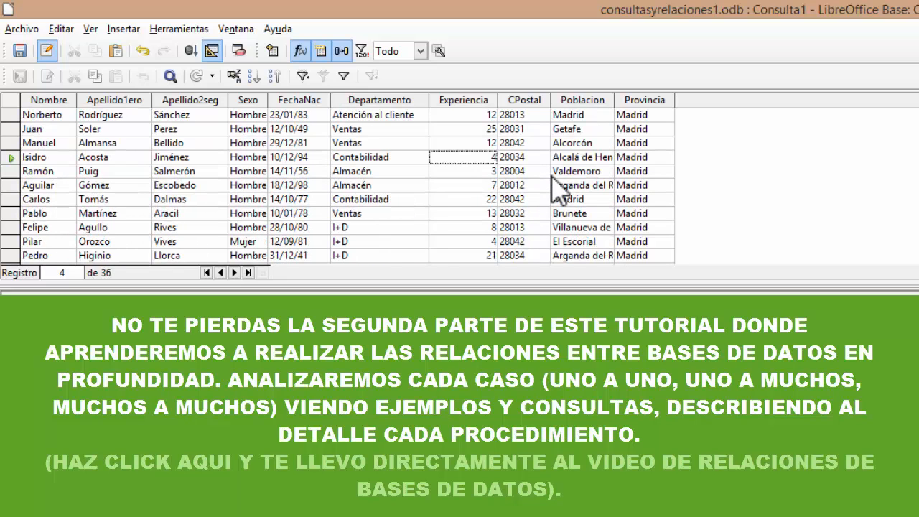